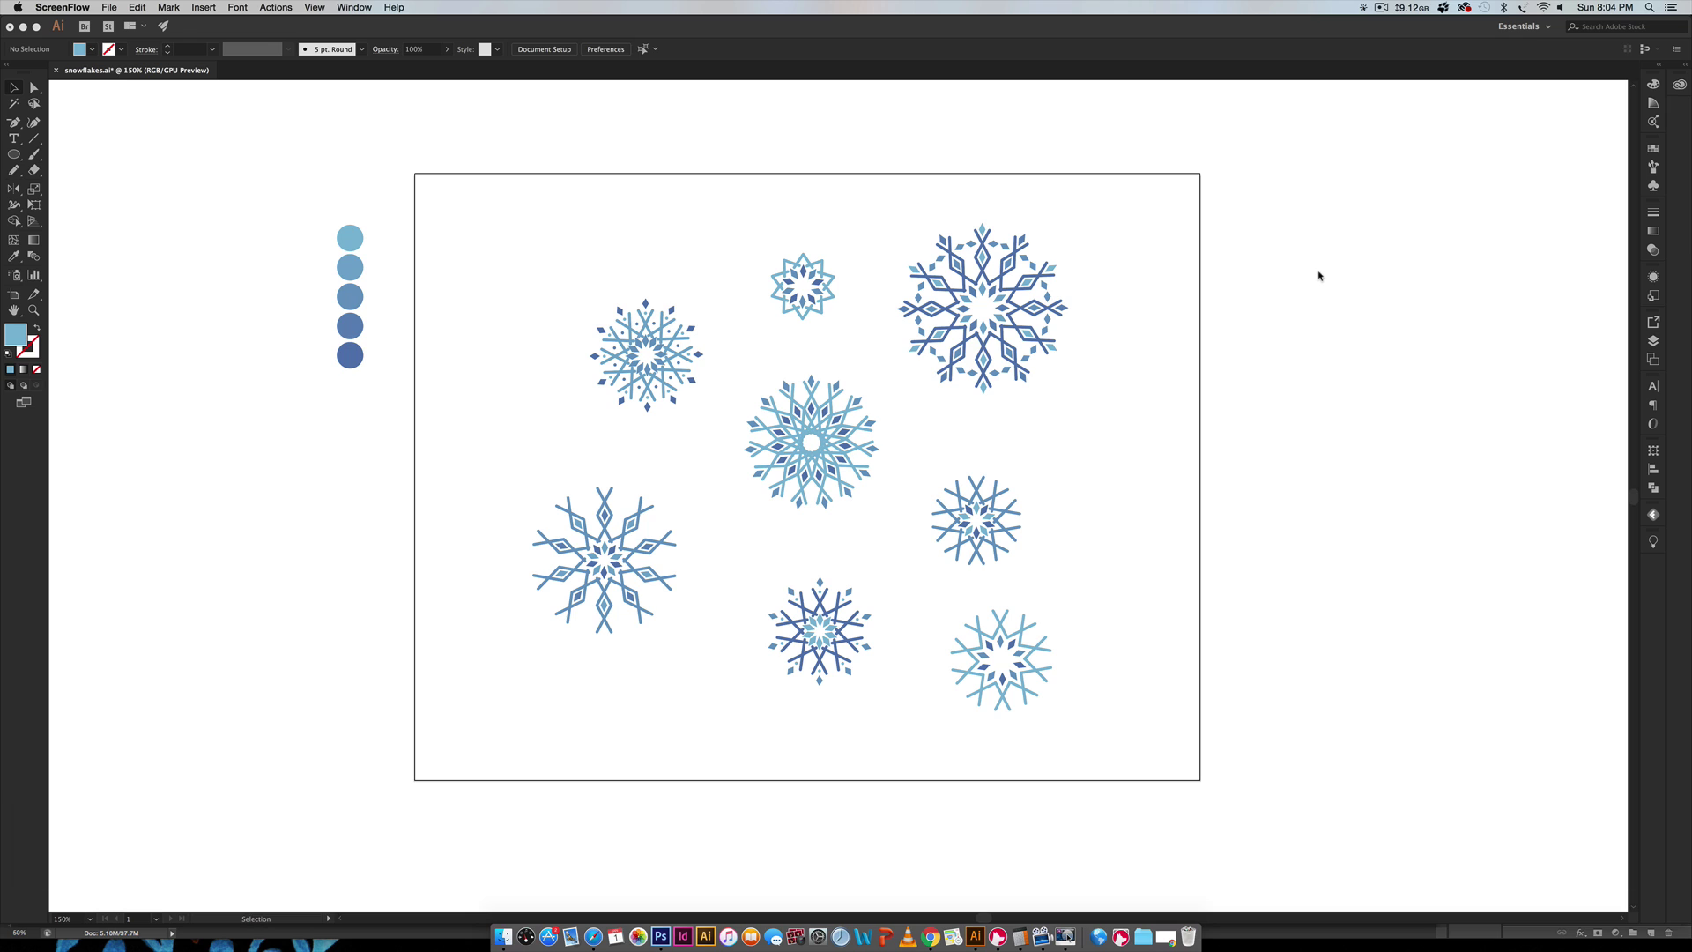
key(space)
key(Right)
key(Left)
click(327, 217)
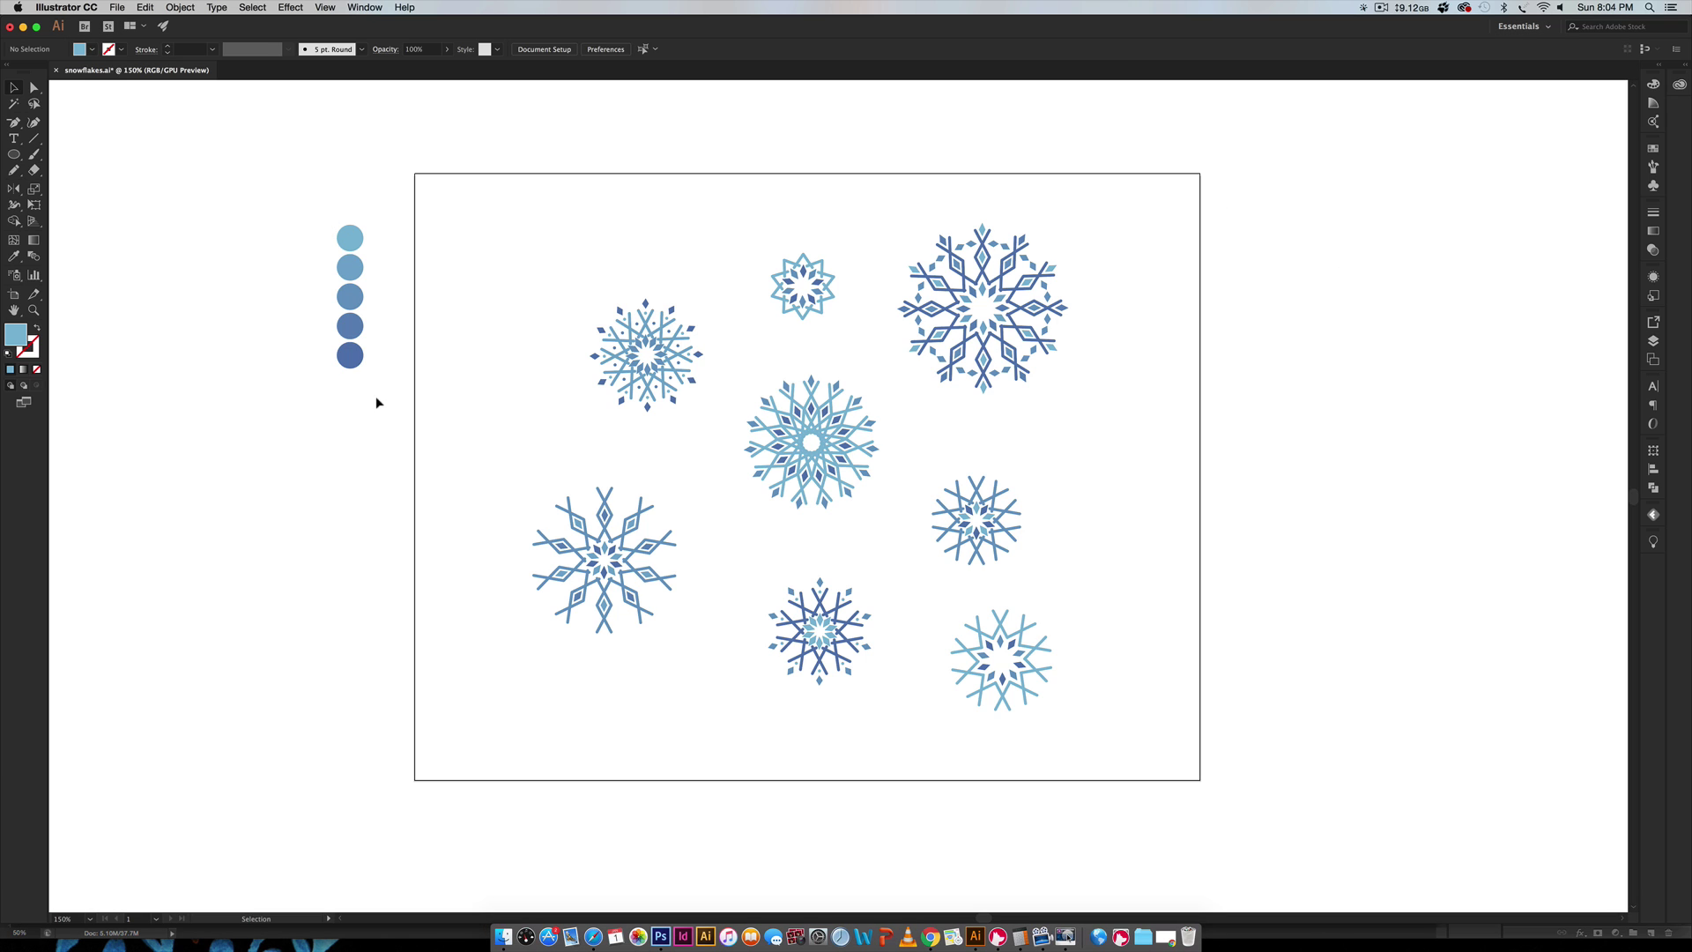
drag(307, 212, 393, 420)
click(393, 421)
Draw a light-blue (#80BAD6) circle about 0.34 in wide just left of the existing column of blue circles
click(1653, 84)
key(super+equal)
key(super+equal)
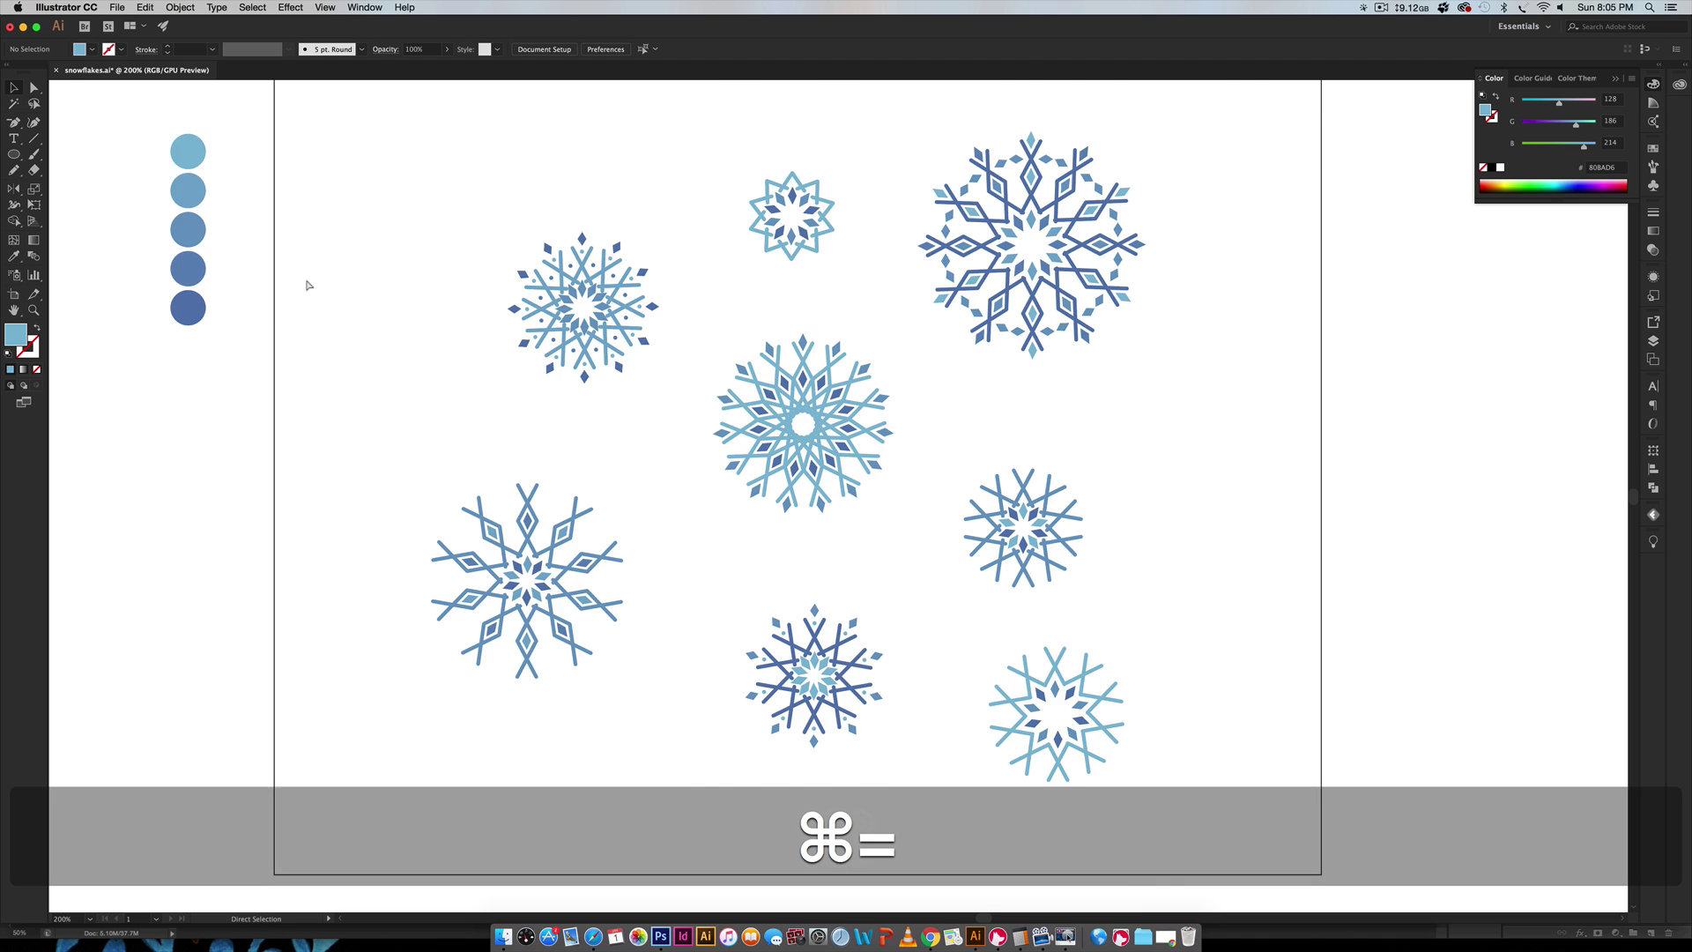
drag(309, 283, 664, 452)
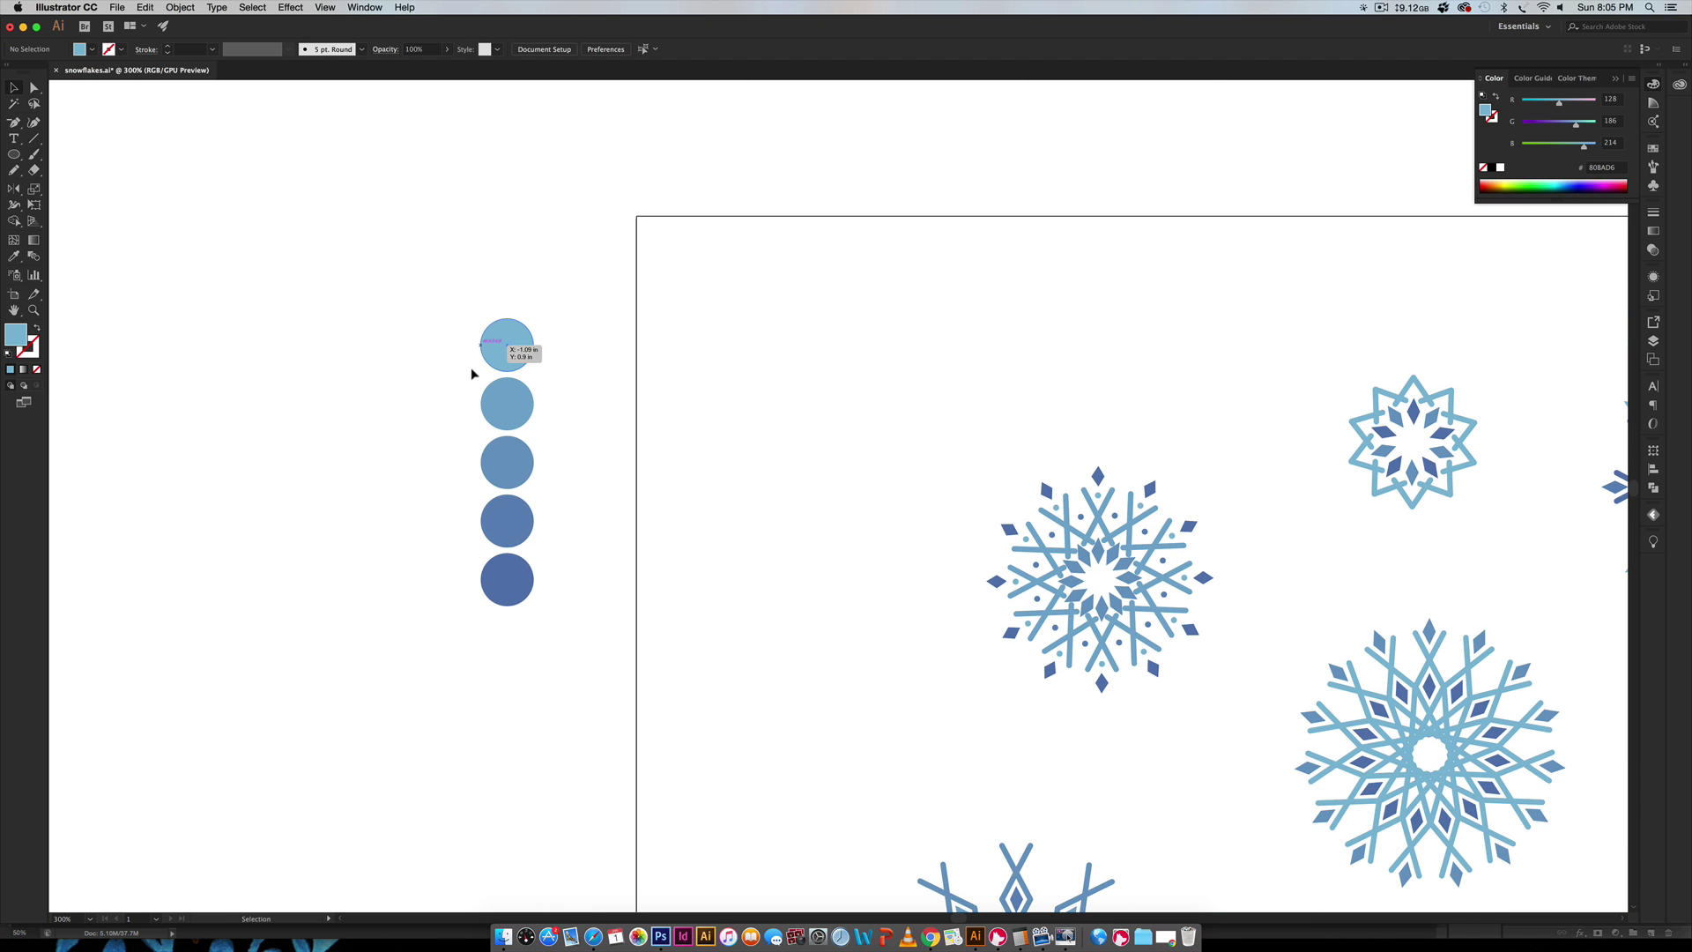
click(15, 155)
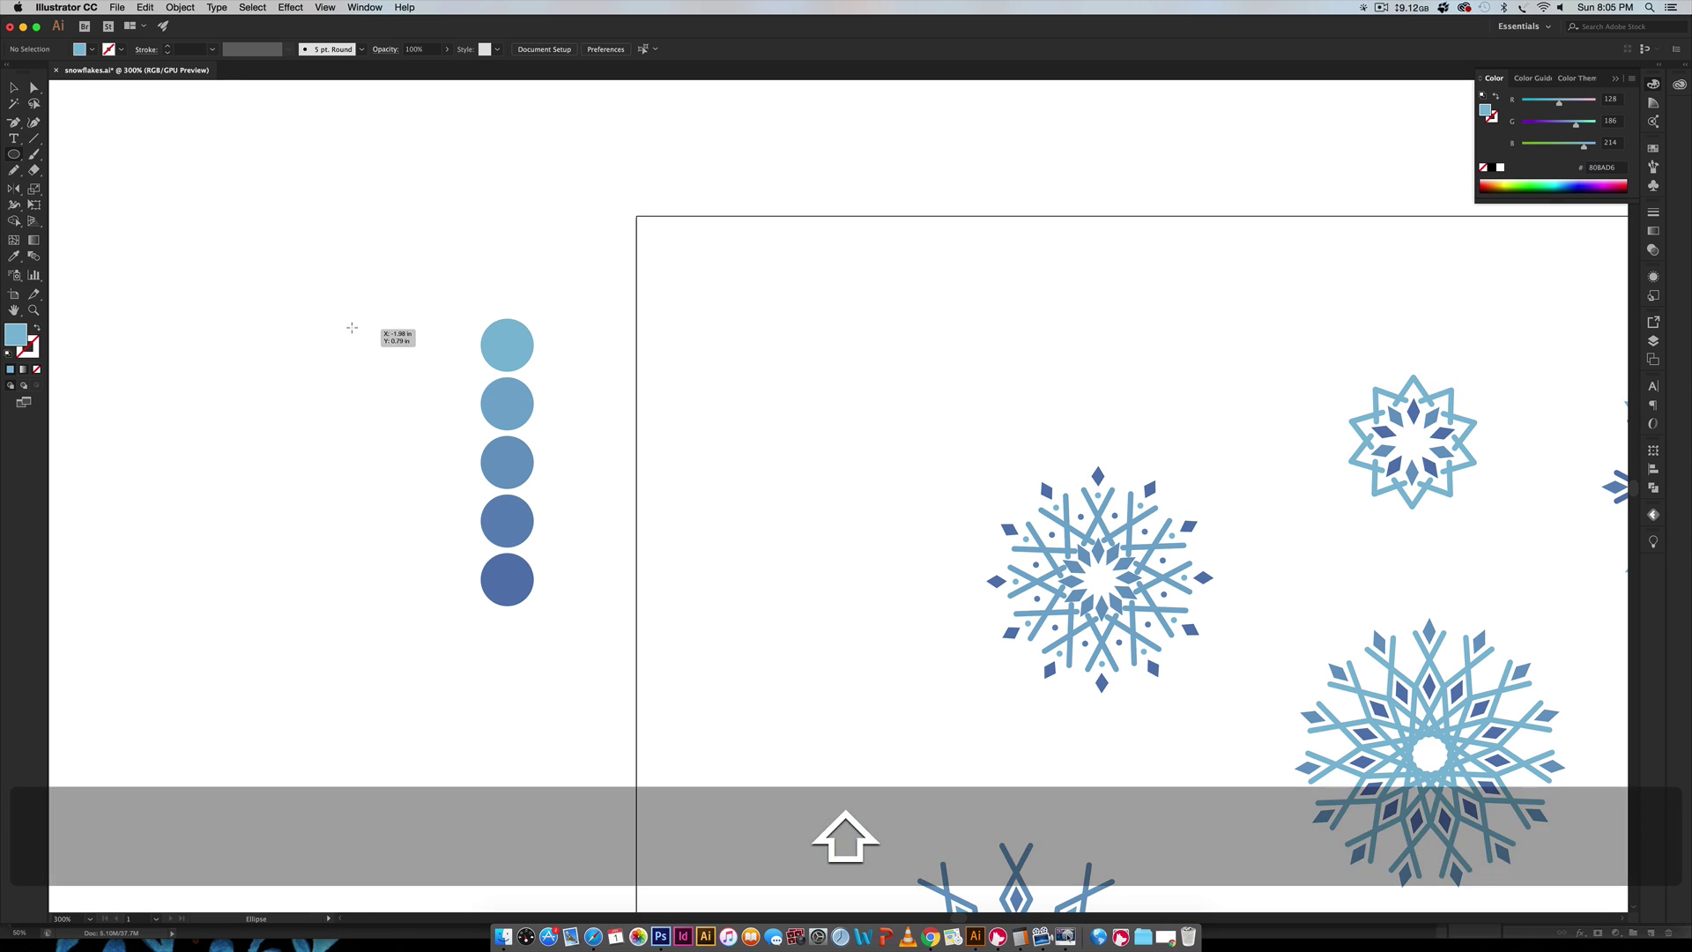
drag(353, 327, 389, 345)
Duplicate the new circle straight down to form a column, and delete the three copies between its first and last circles
key(v)
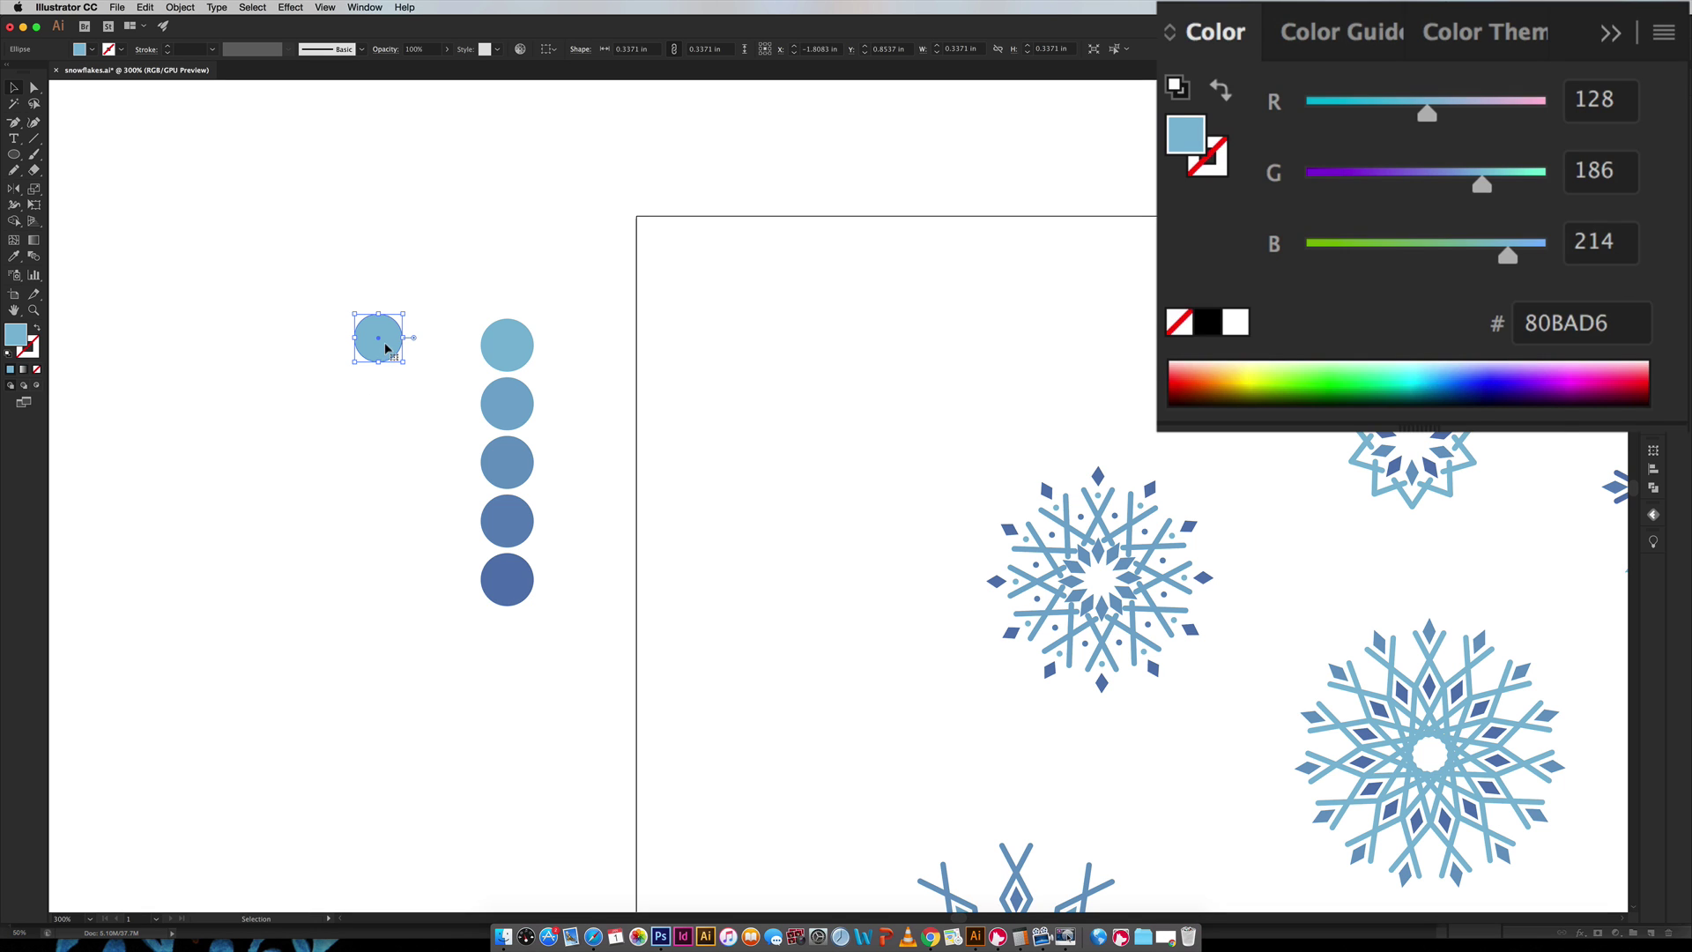
drag(381, 340, 389, 584)
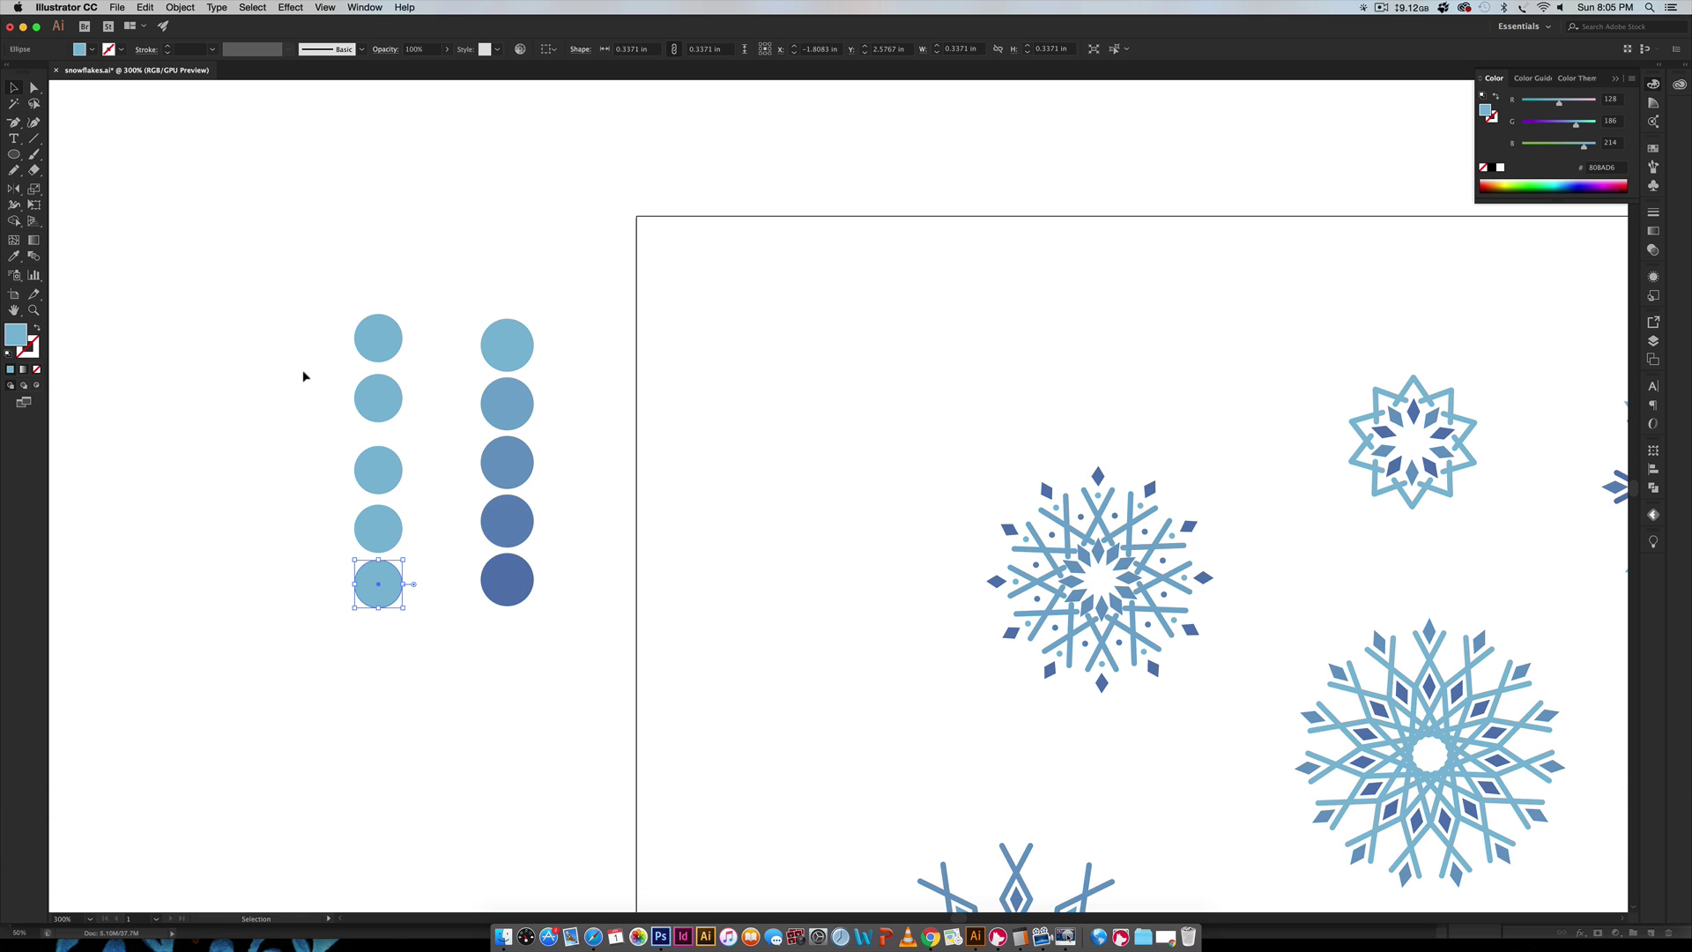
drag(305, 374, 416, 539)
key(BackSpace)
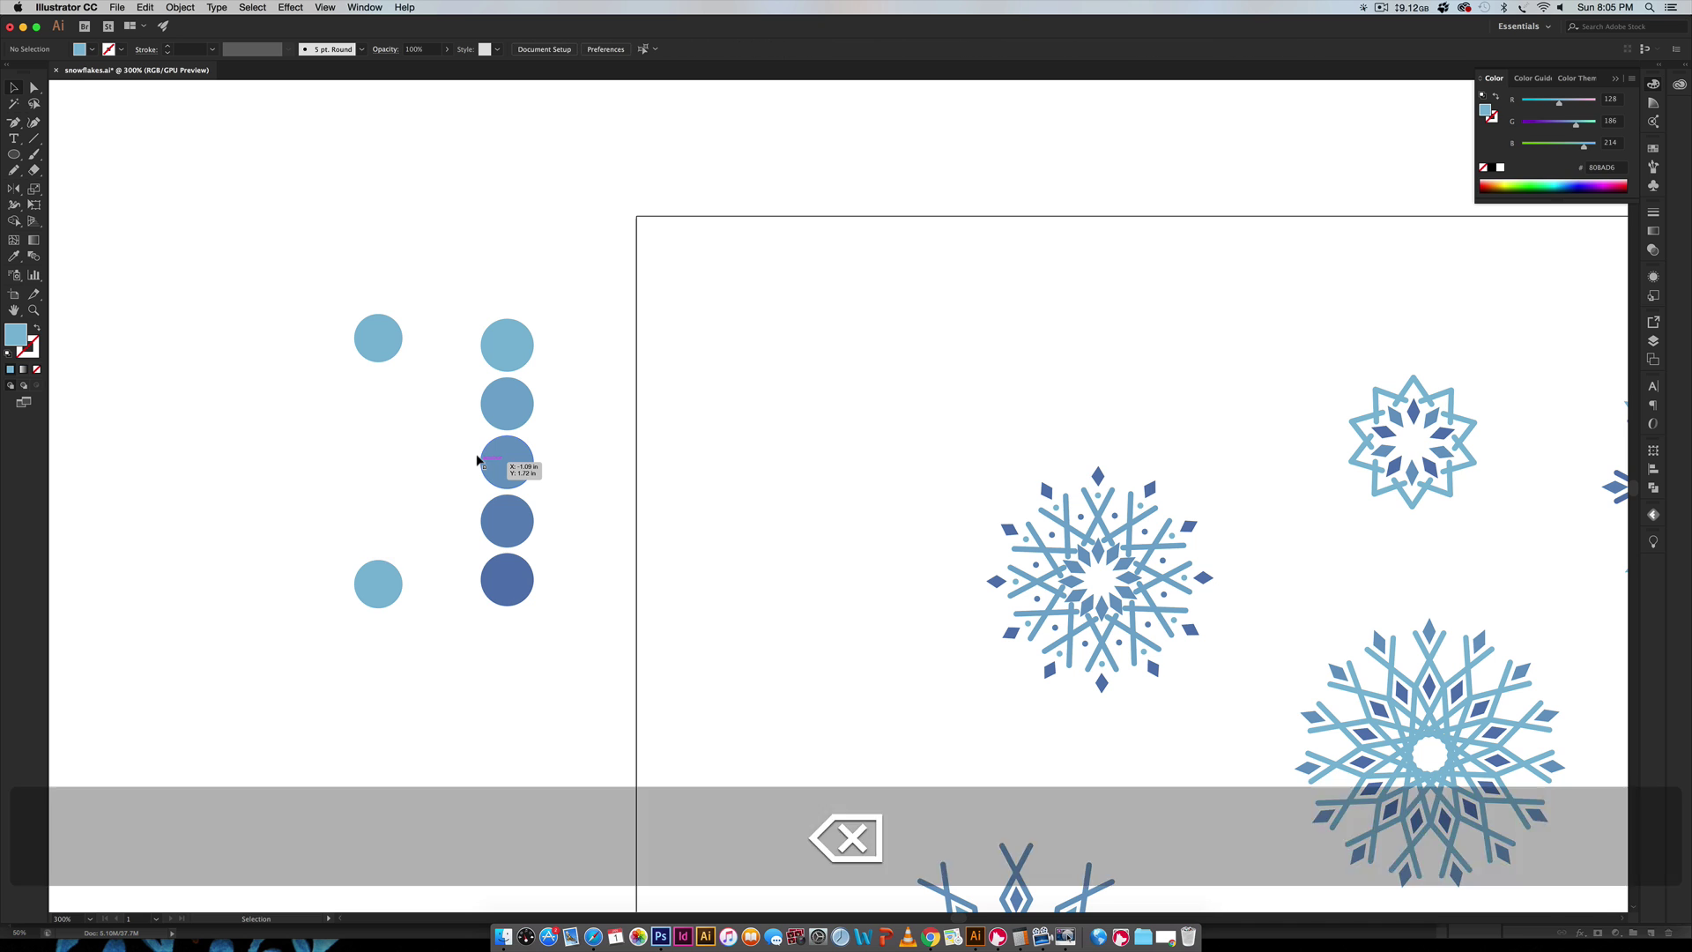
Recolour the lower new circle with the darkest blue sampled from the existing column, and check the RGB values of both new circles
click(378, 581)
key(i)
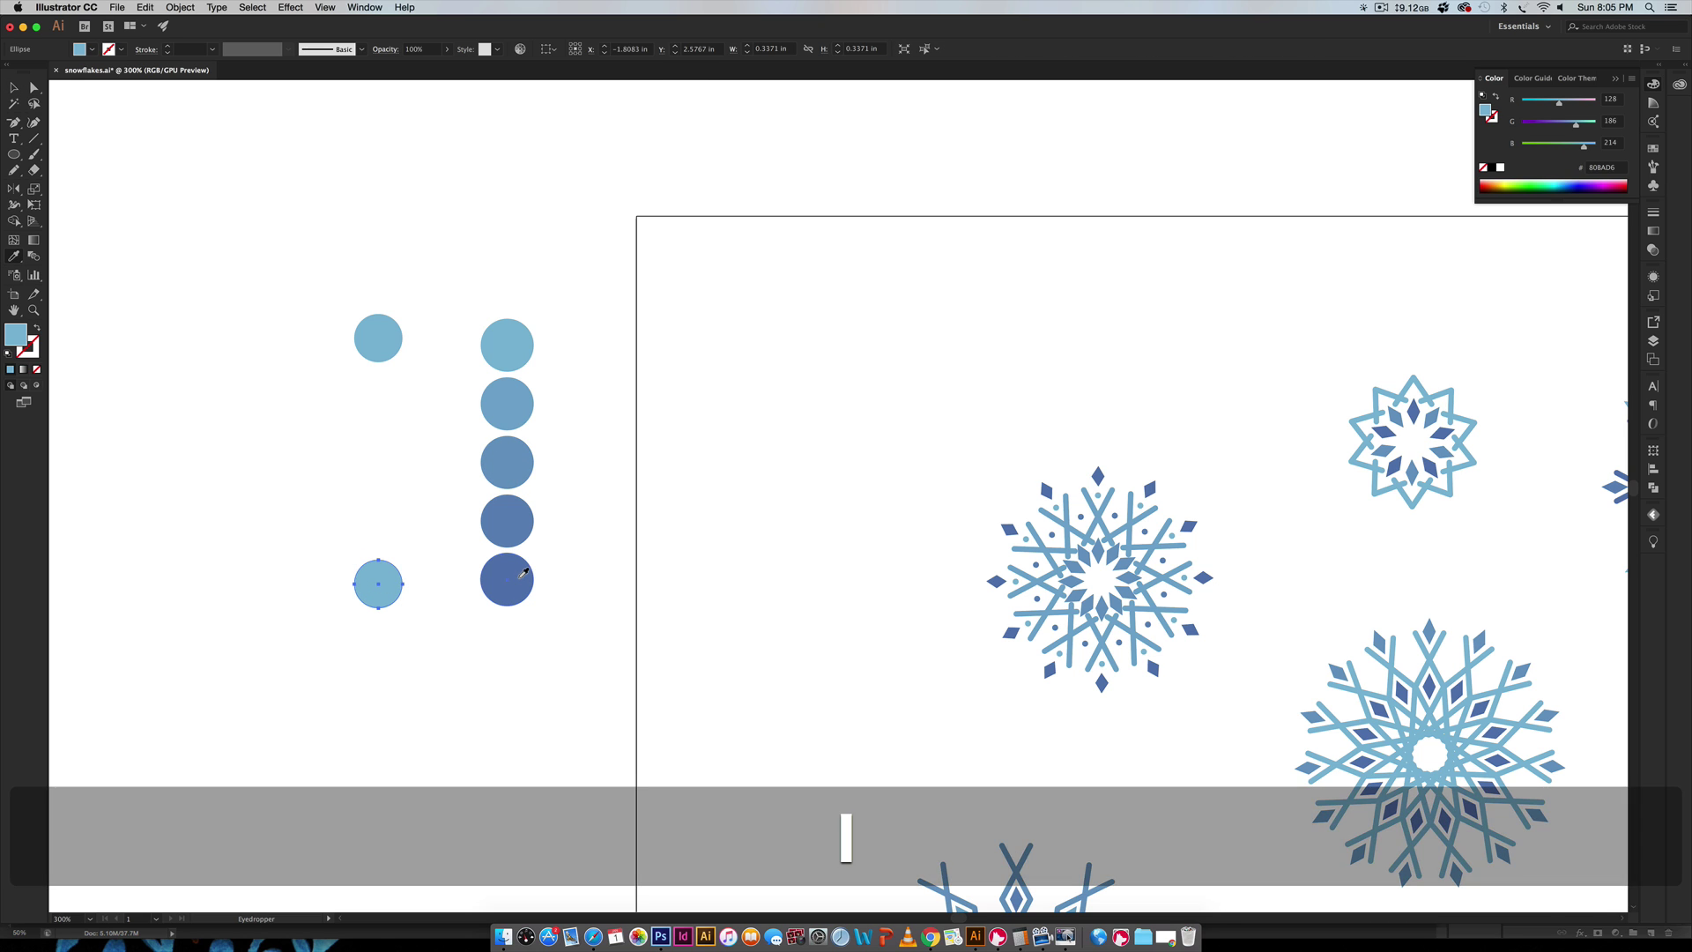
click(498, 581)
key(v)
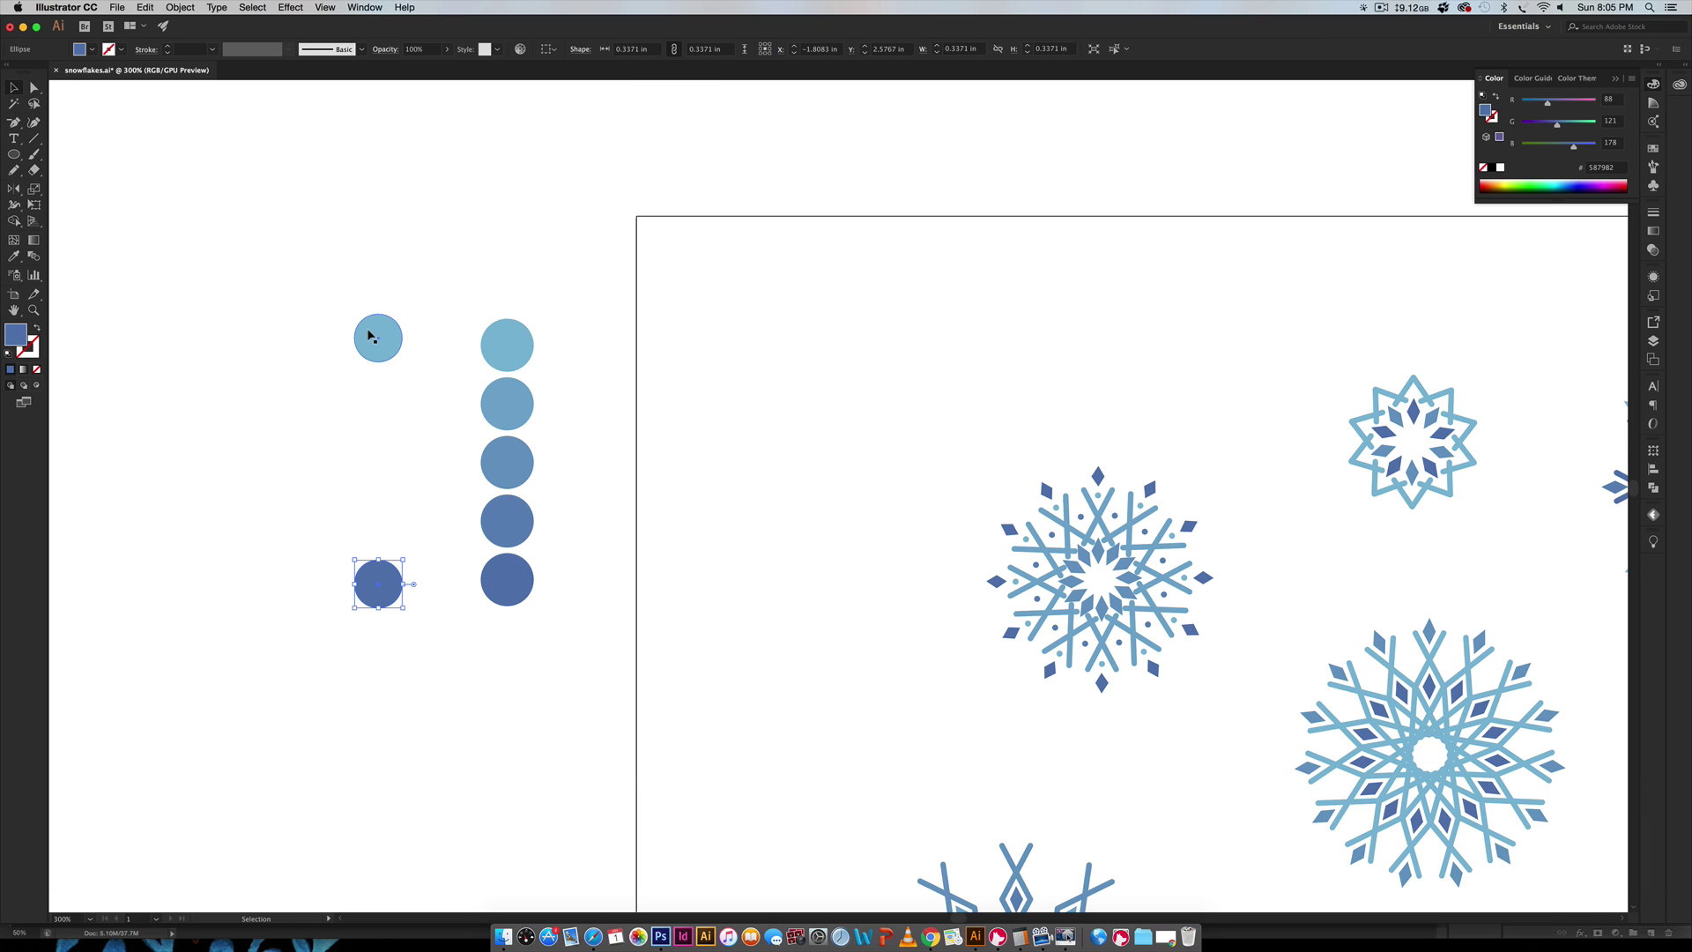
click(379, 336)
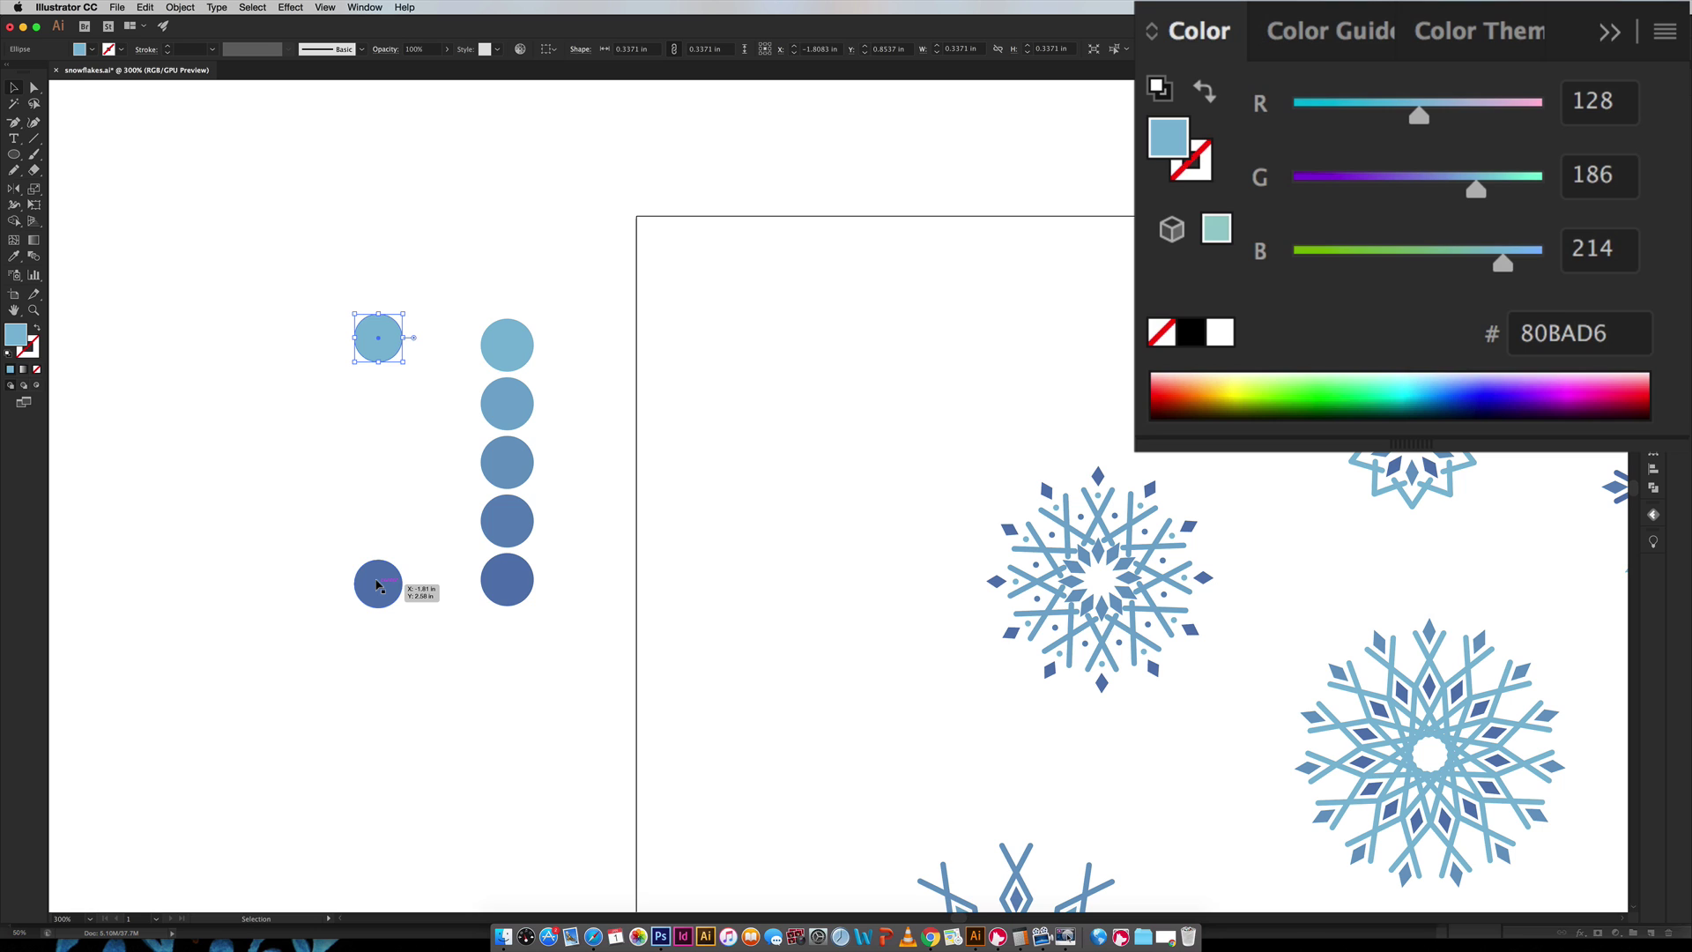
click(378, 585)
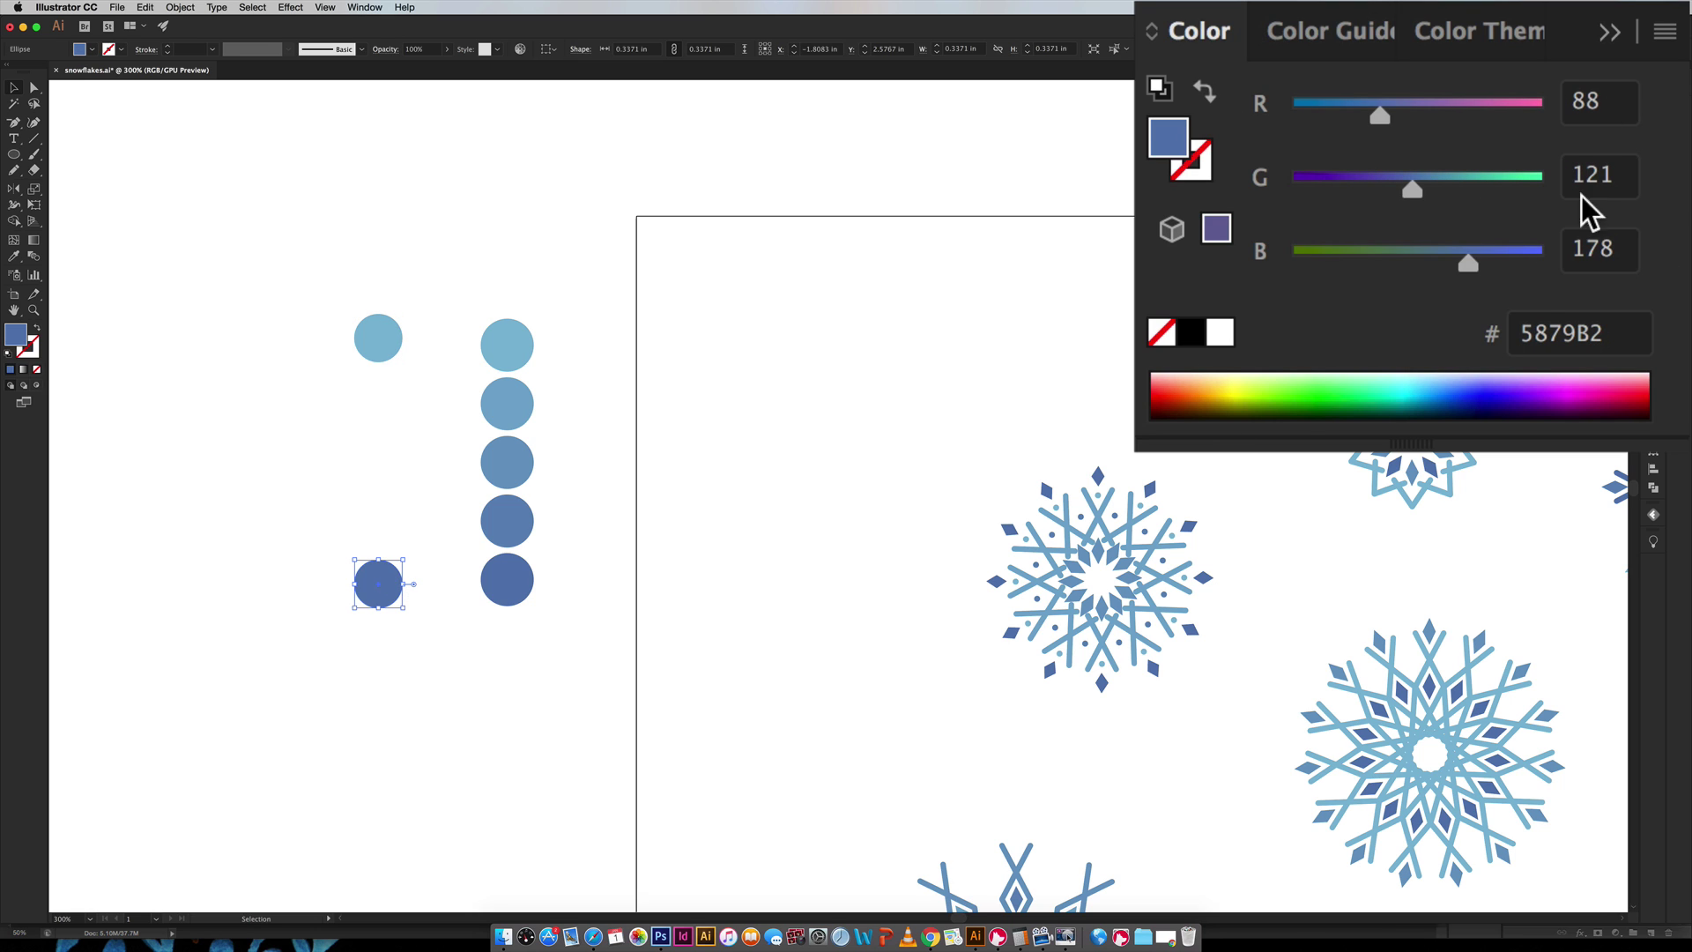
click(674, 326)
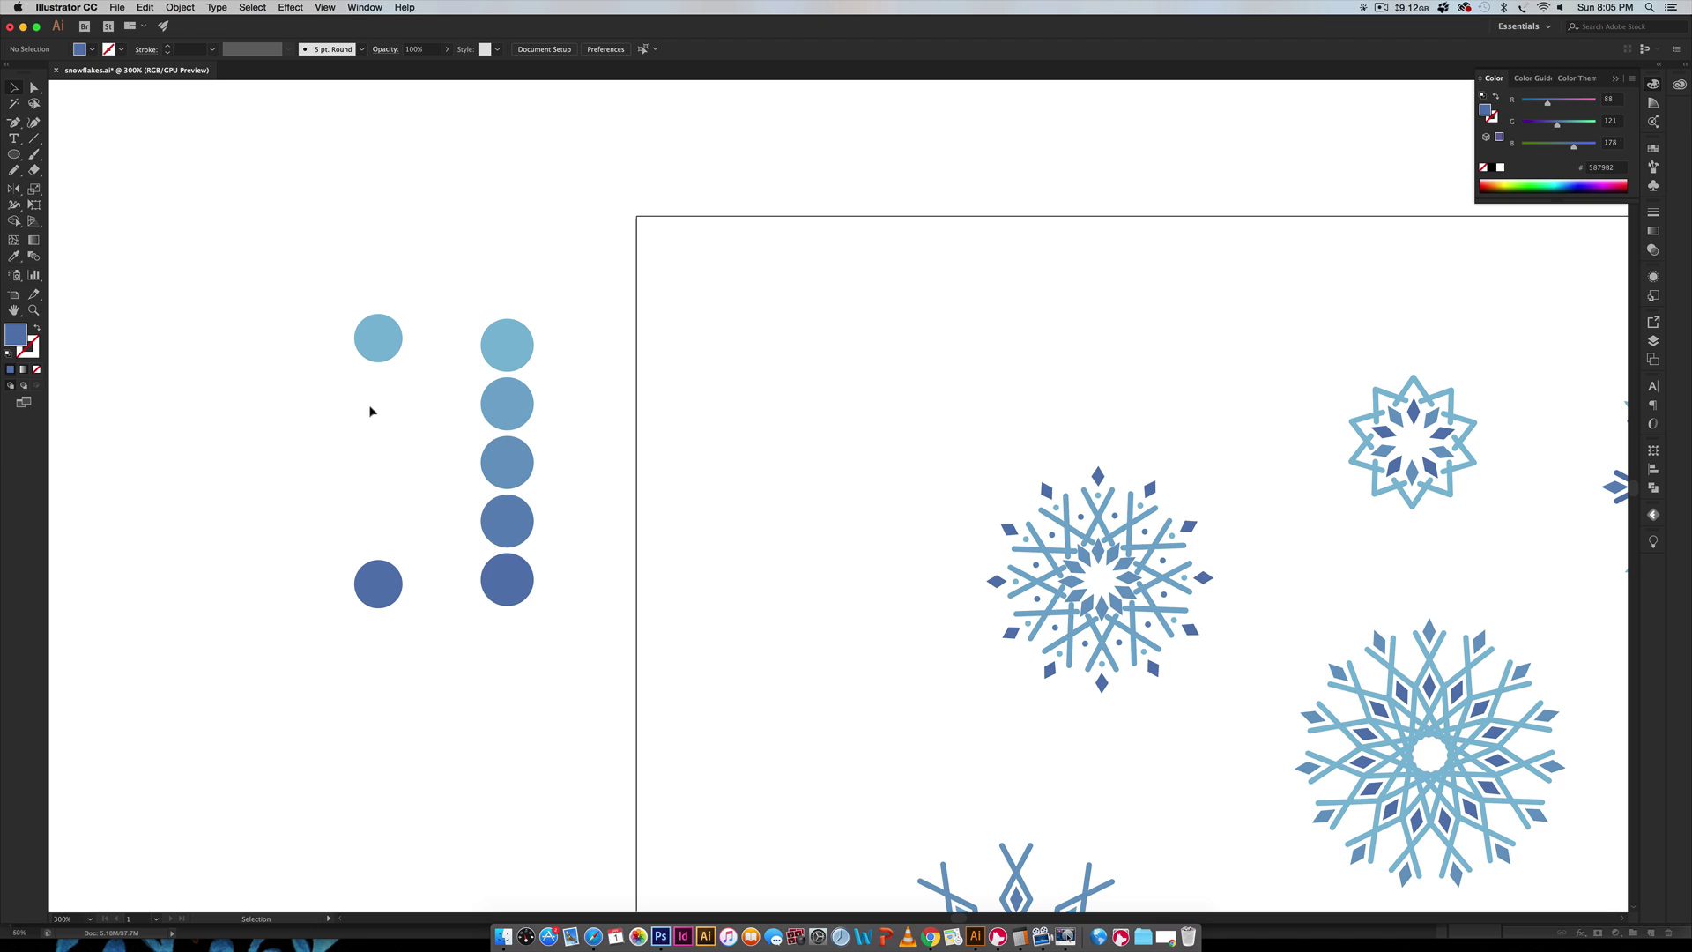
Blend the light-blue circle into the dark-blue one using Specified Steps set to 3
double_click(36, 256)
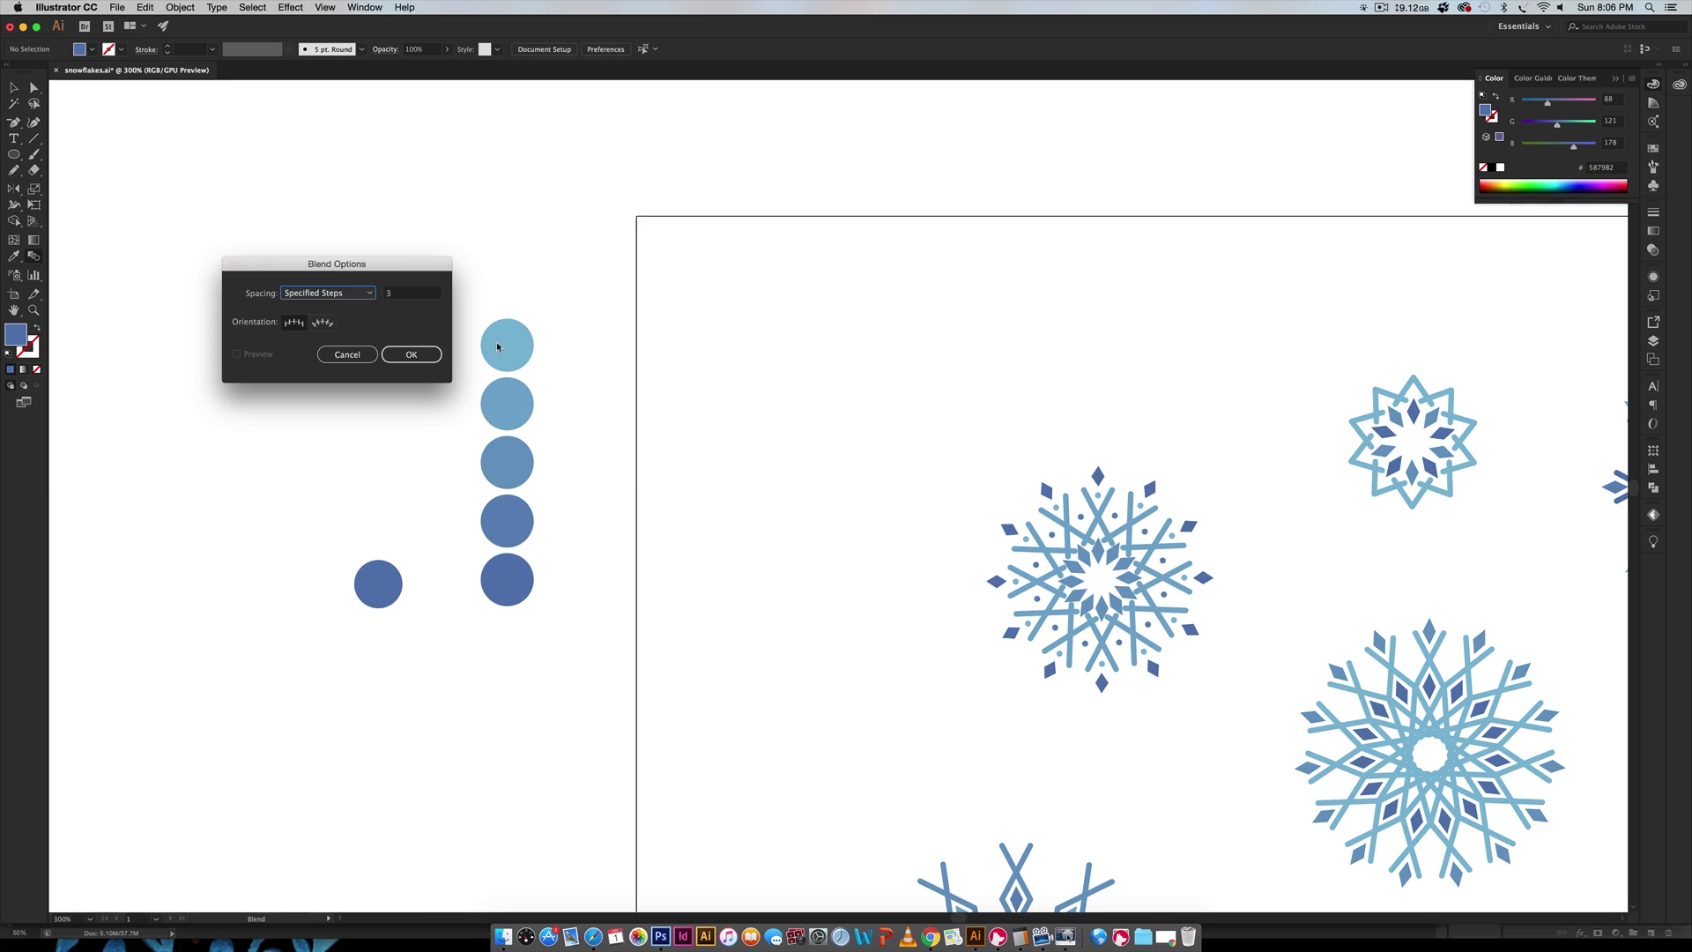
click(411, 353)
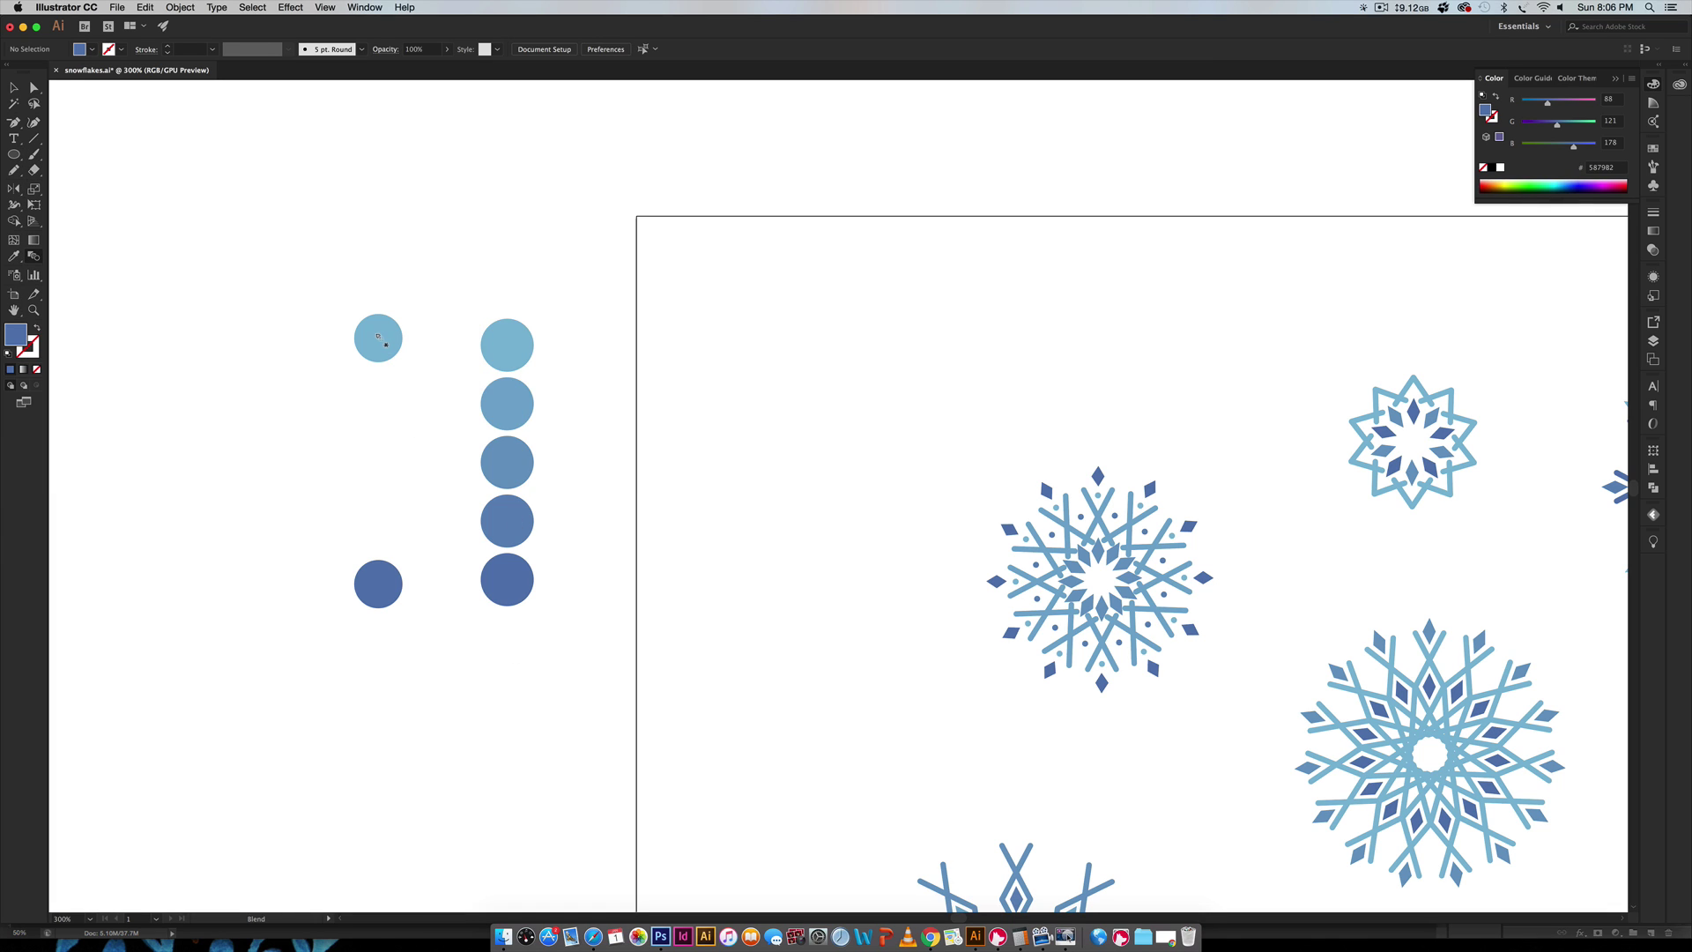
click(389, 593)
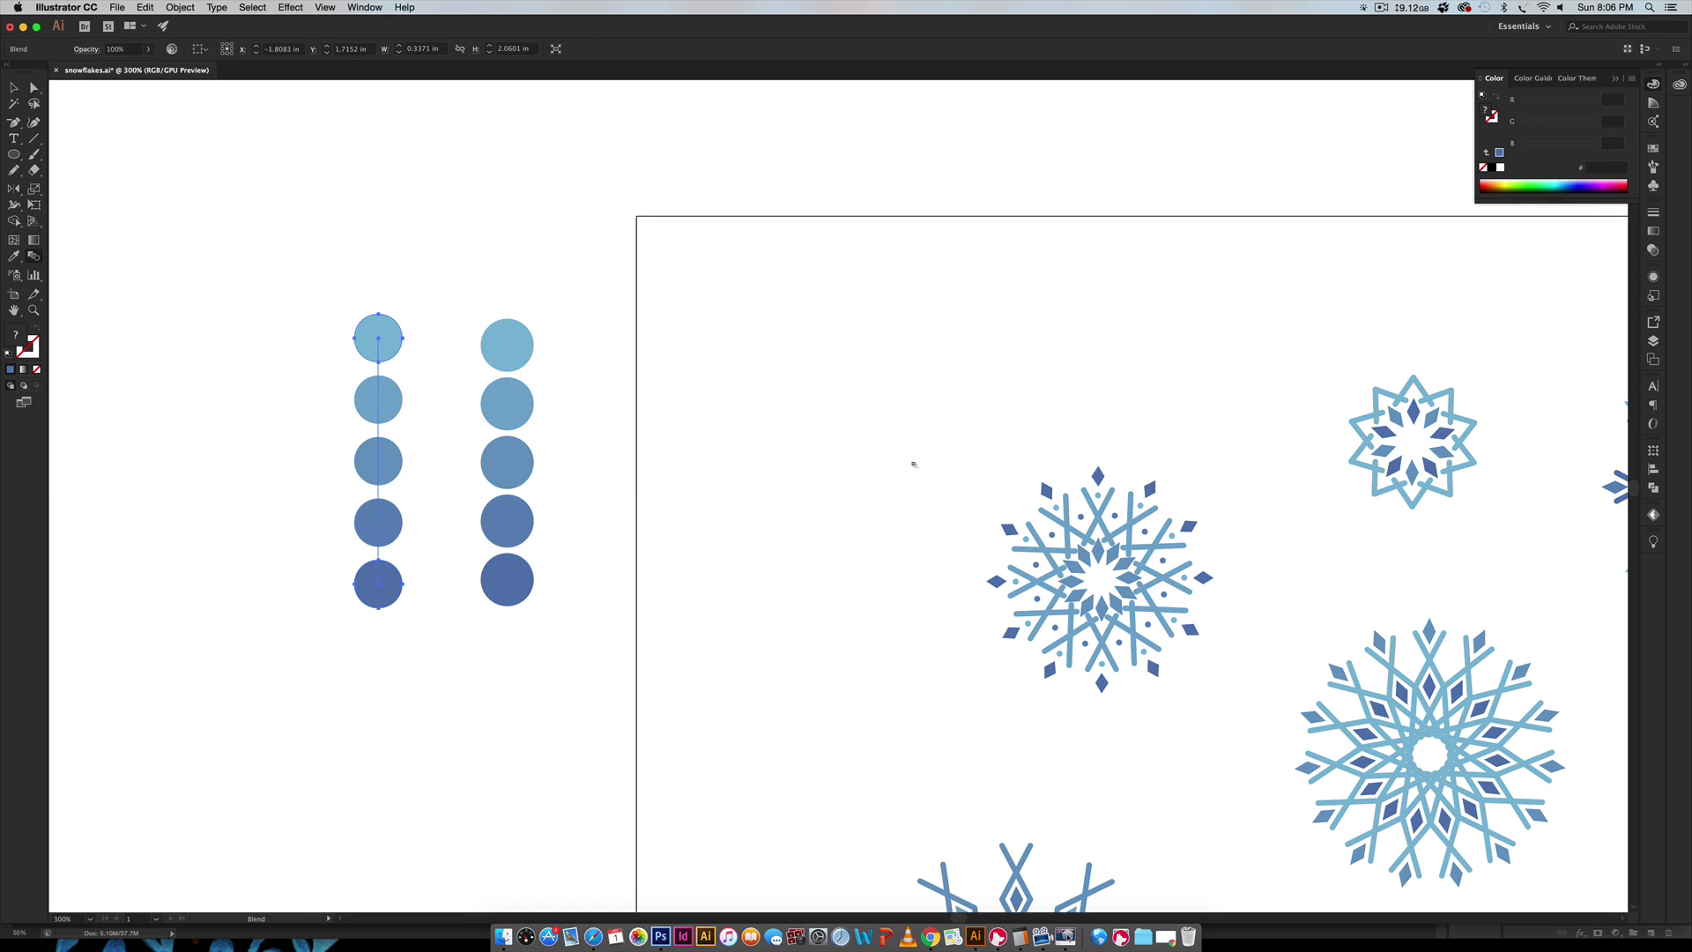
Expand the selected circle blend with the Object and Fill options enabled
key(v)
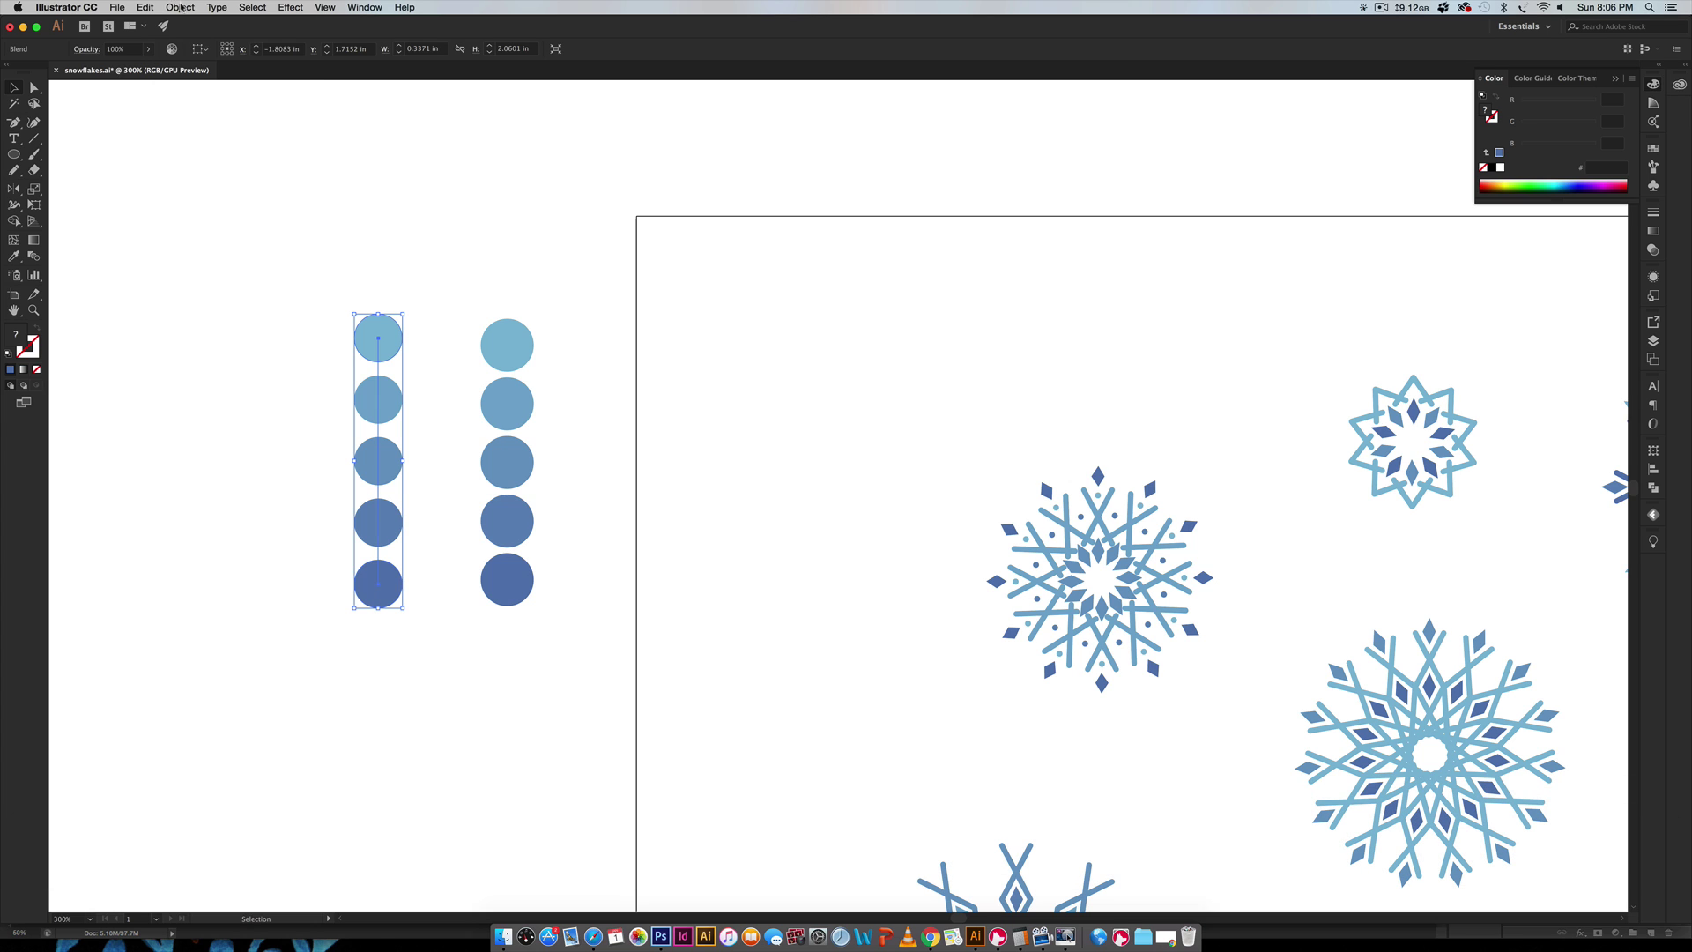
click(179, 7)
click(208, 141)
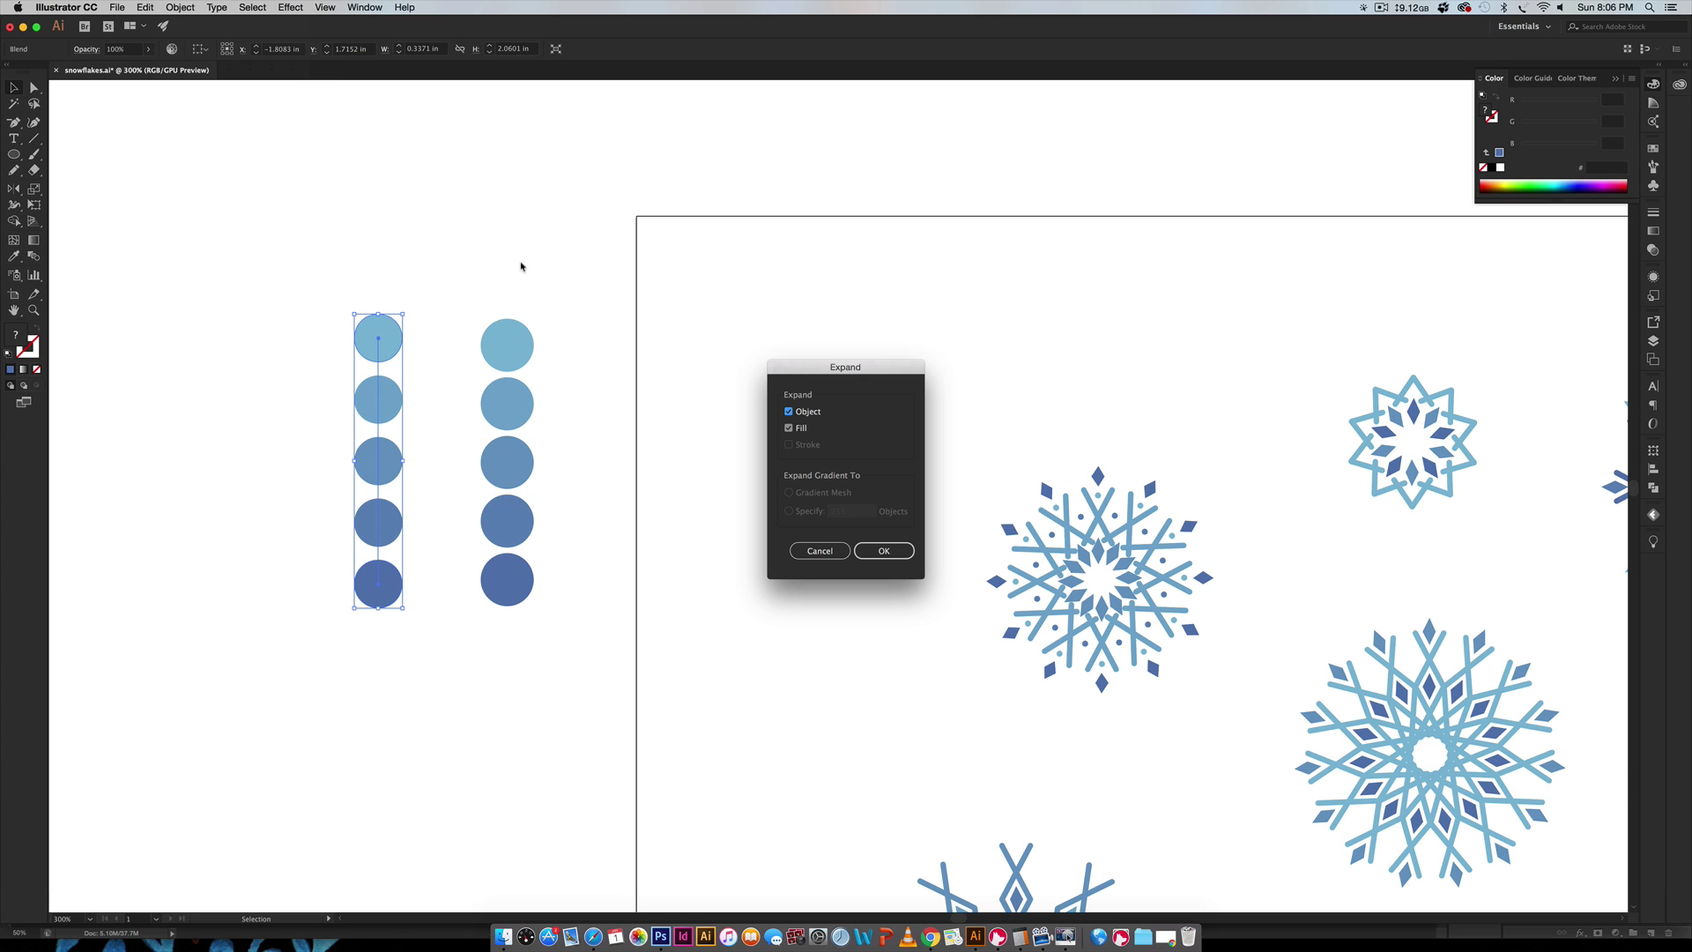
click(884, 551)
Ungroup the expanded circles and check that the first and last ones can be selected individually
click(426, 291)
click(383, 387)
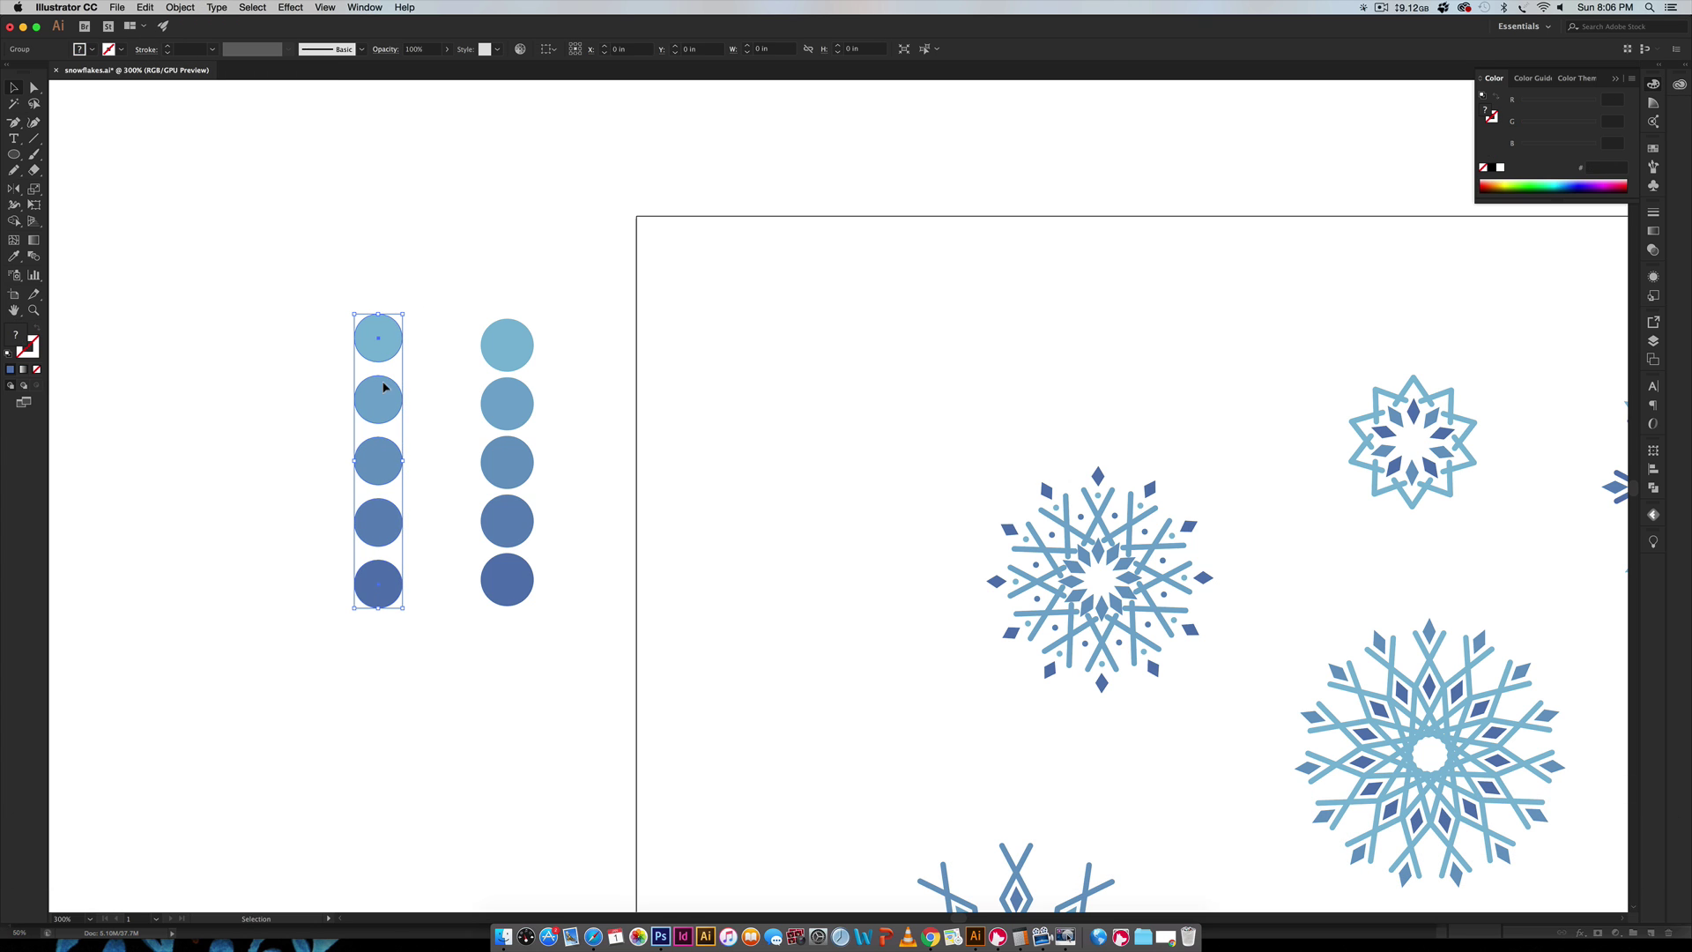
click(417, 400)
click(388, 392)
key(shift+super+g)
click(585, 317)
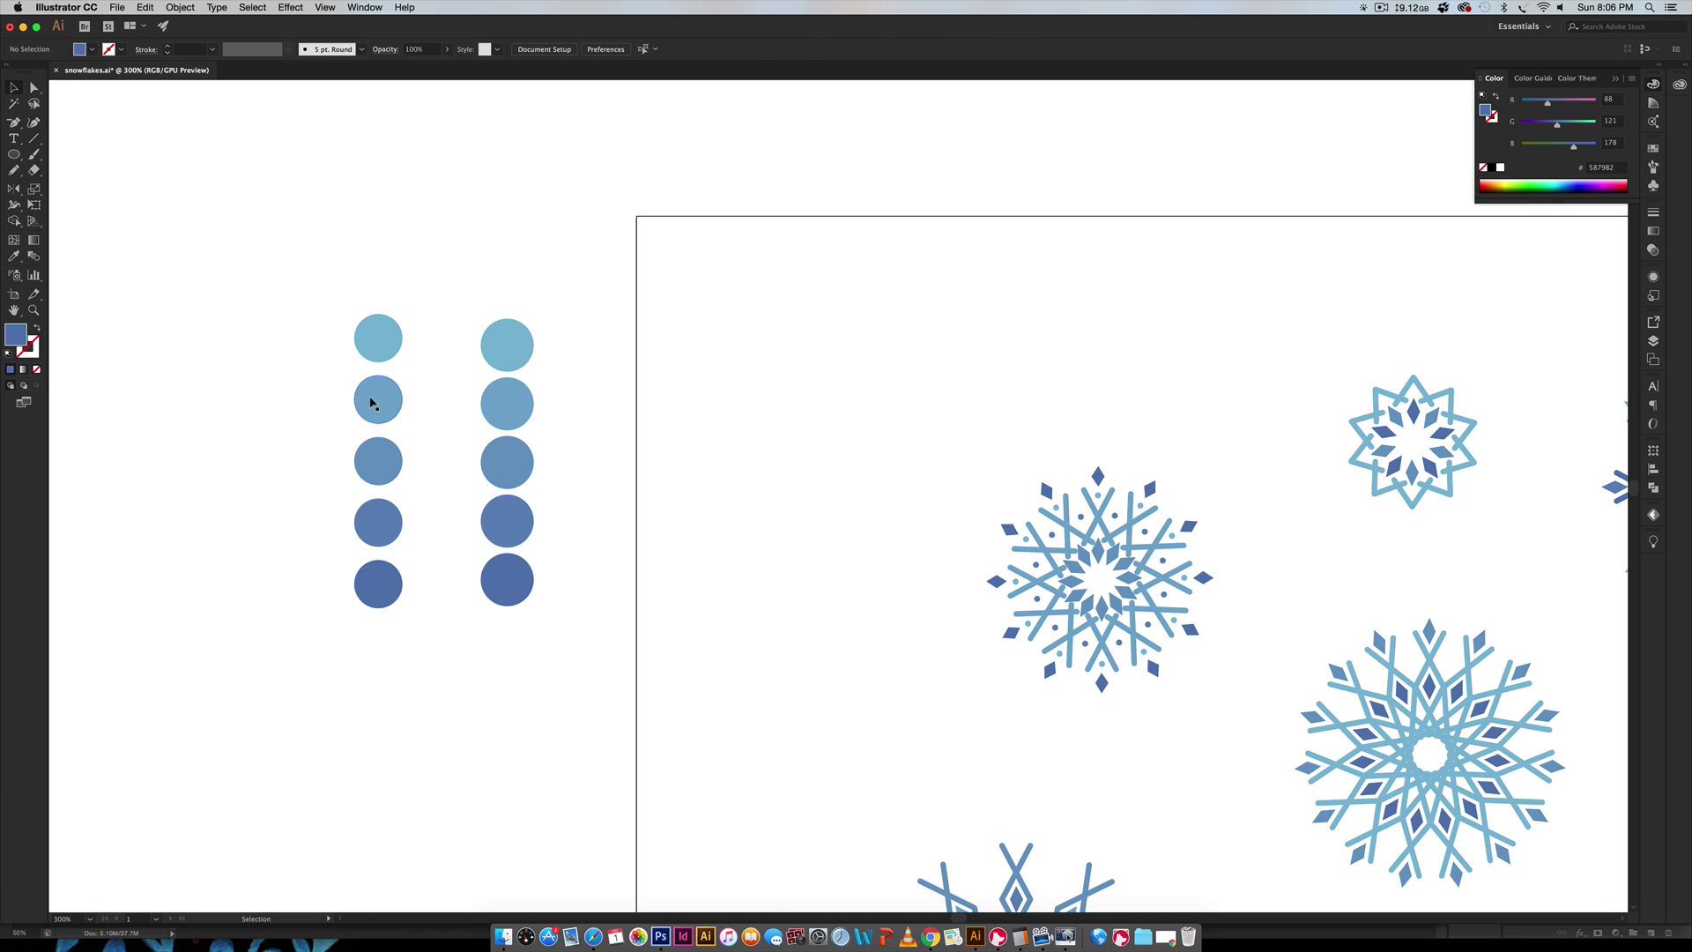
click(377, 582)
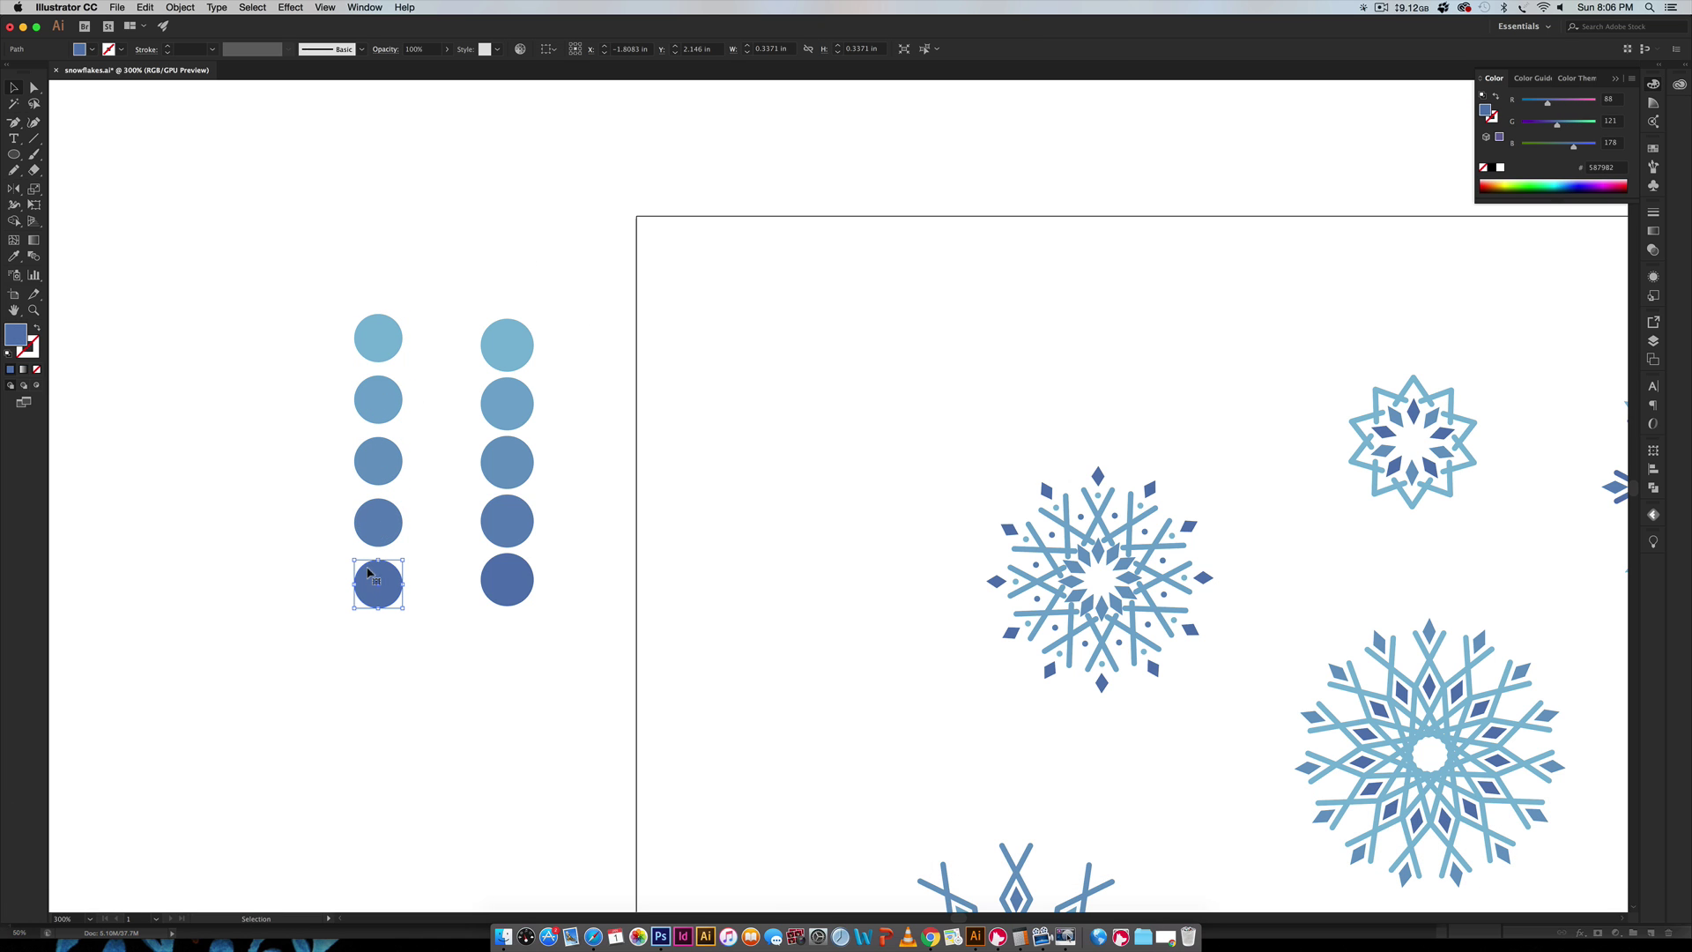
click(377, 319)
click(789, 284)
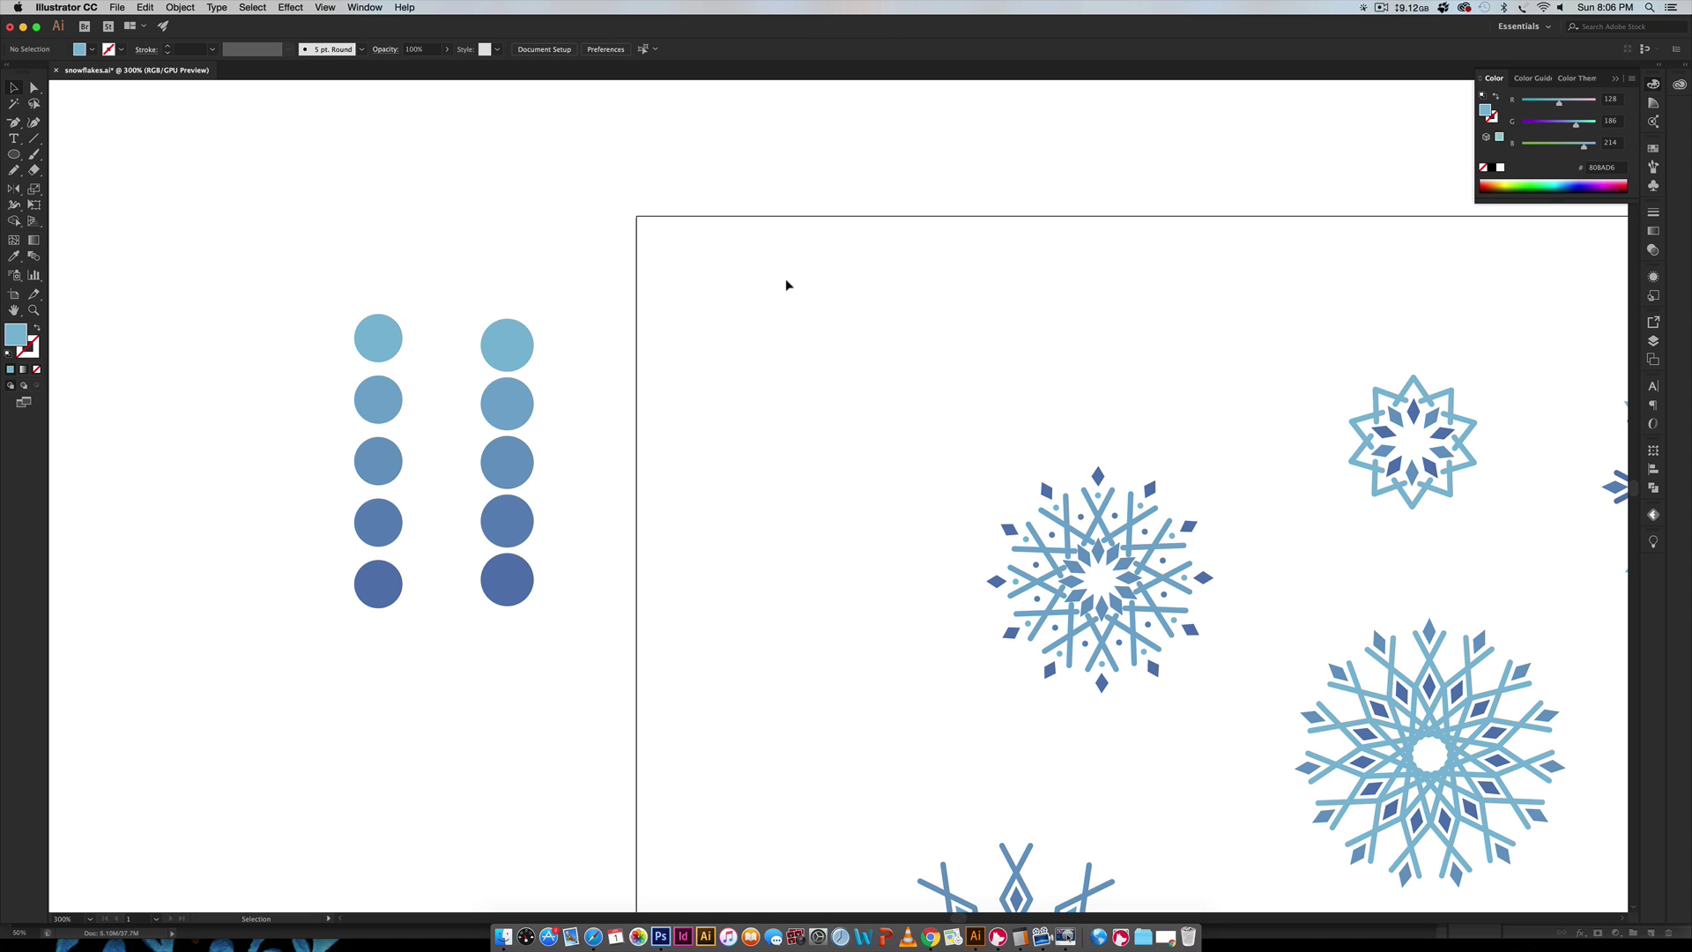
Move the new column of five blended circles to the empty area just right of the artboard
key(super+minus)
key(super+minus)
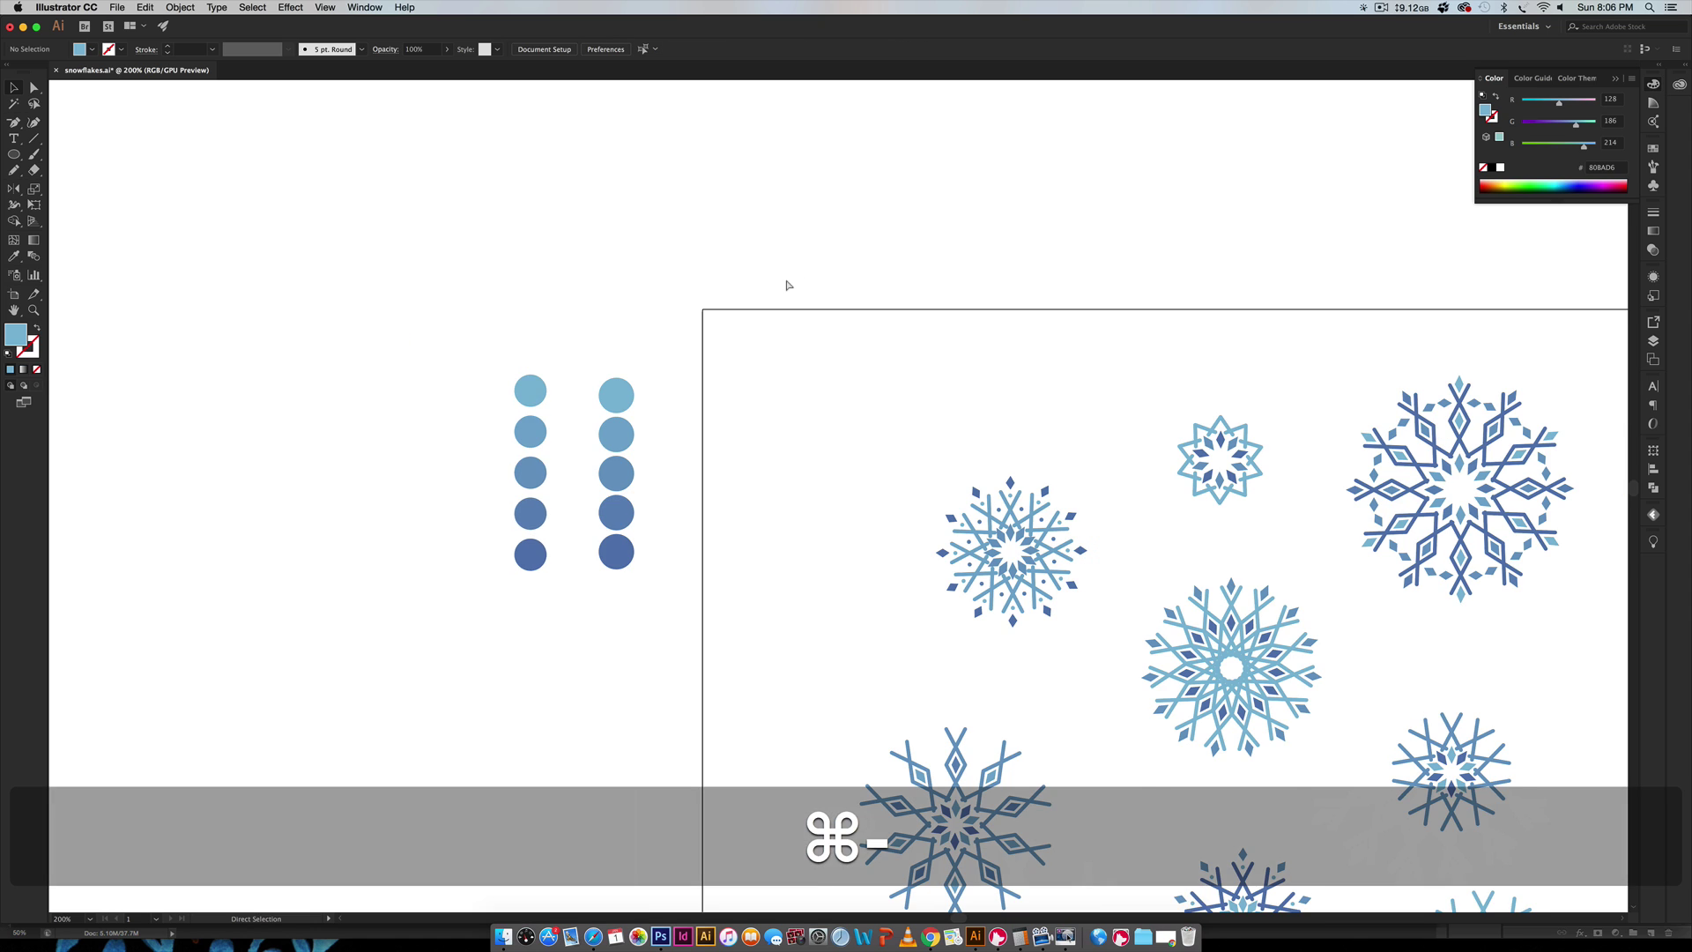
key(space)
drag(819, 300, 577, 59)
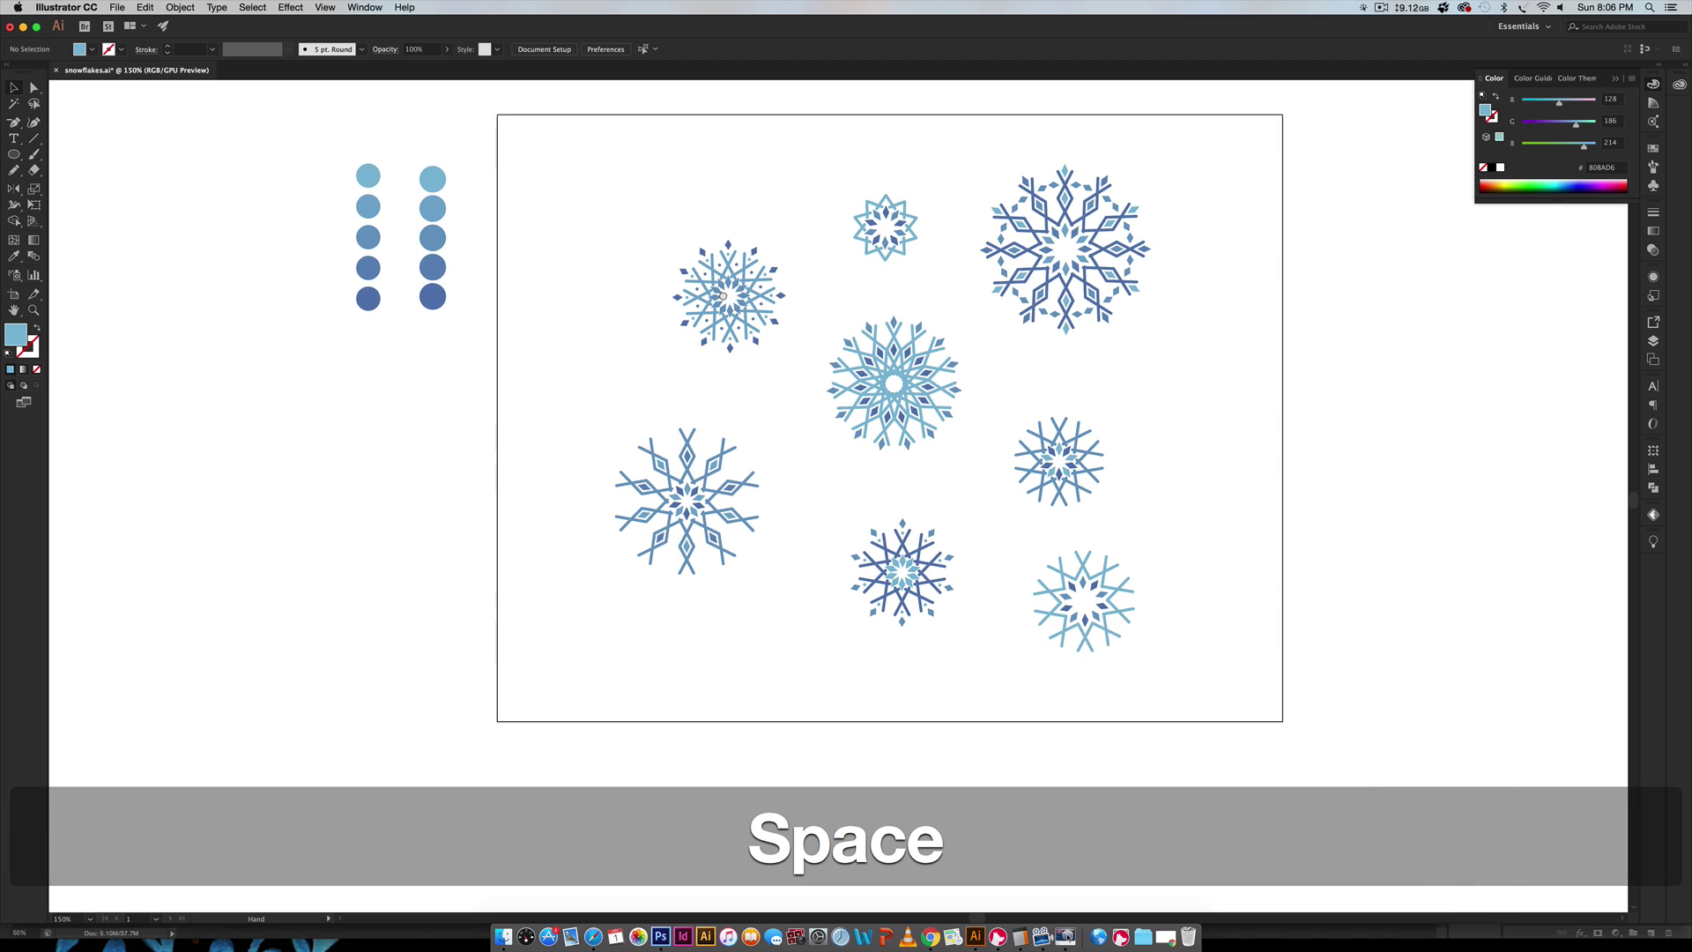
drag(296, 140, 363, 354)
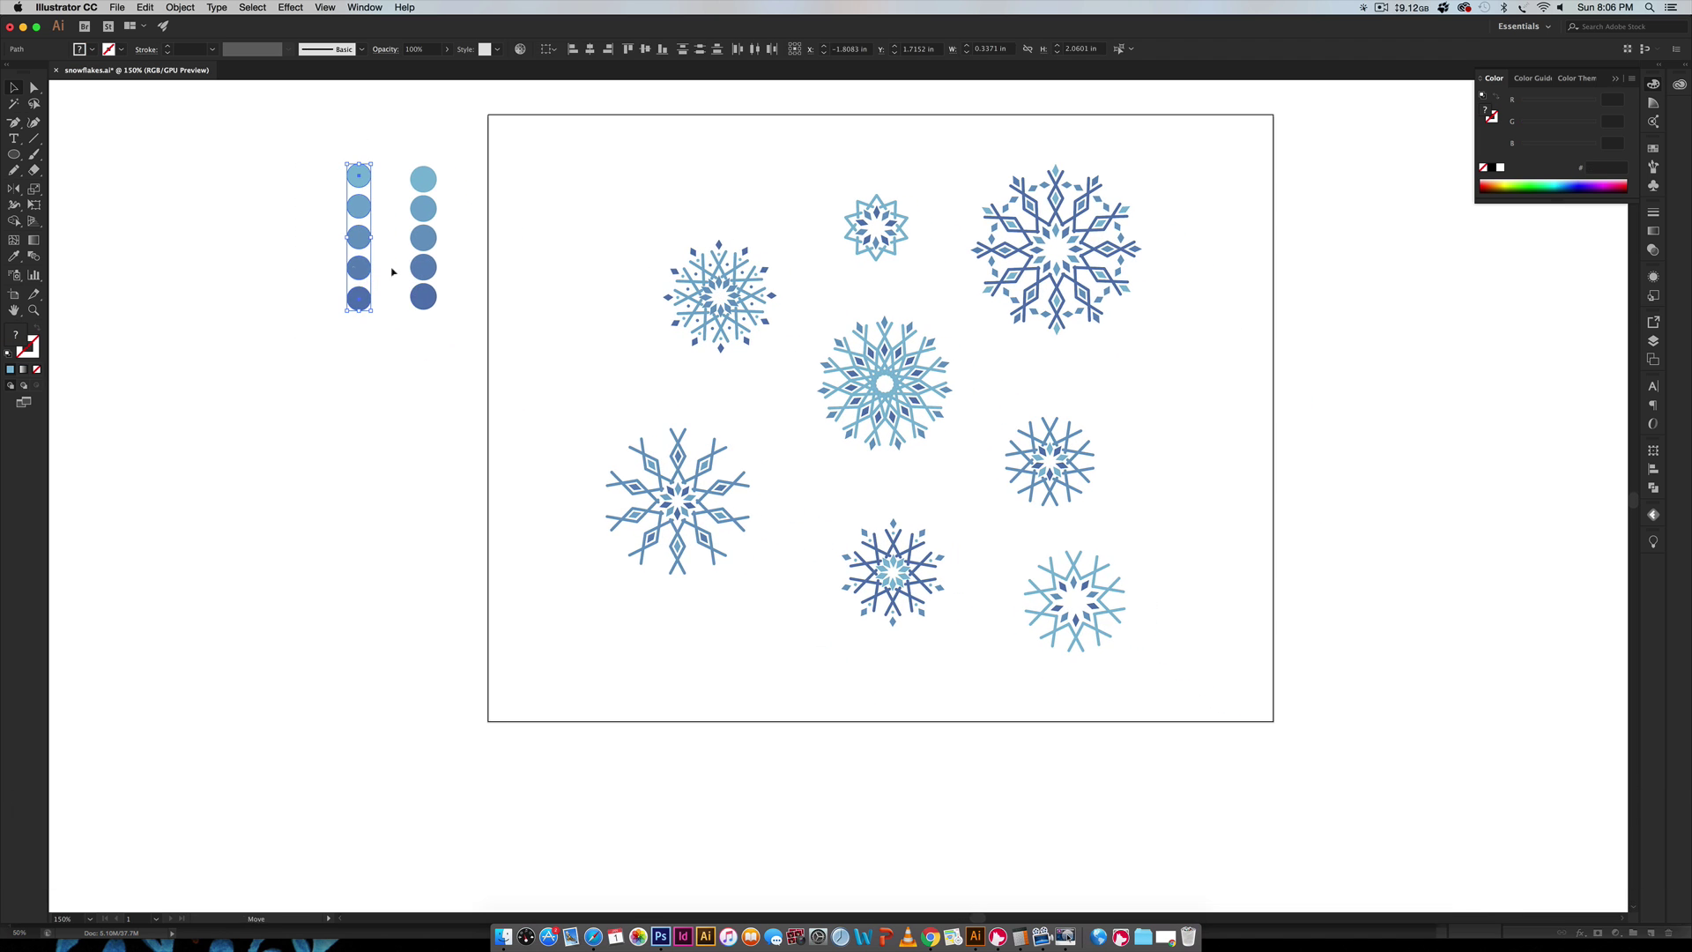
drag(359, 273, 1313, 359)
click(1446, 420)
key(space)
drag(1446, 420, 964, 425)
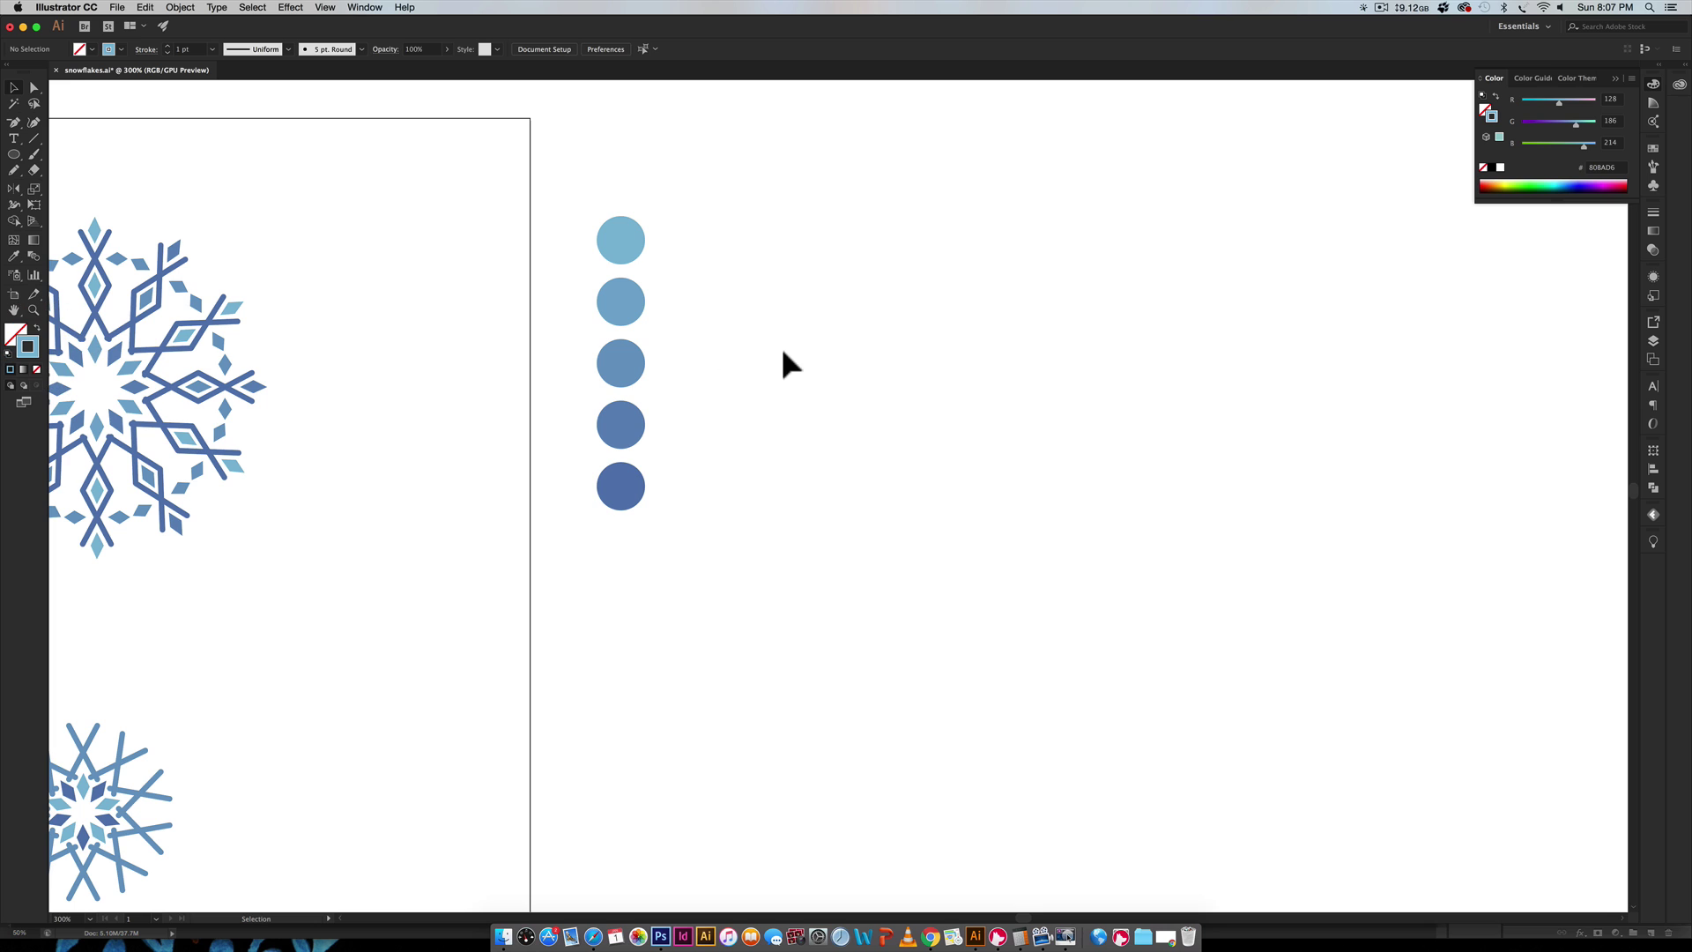
key(backslash)
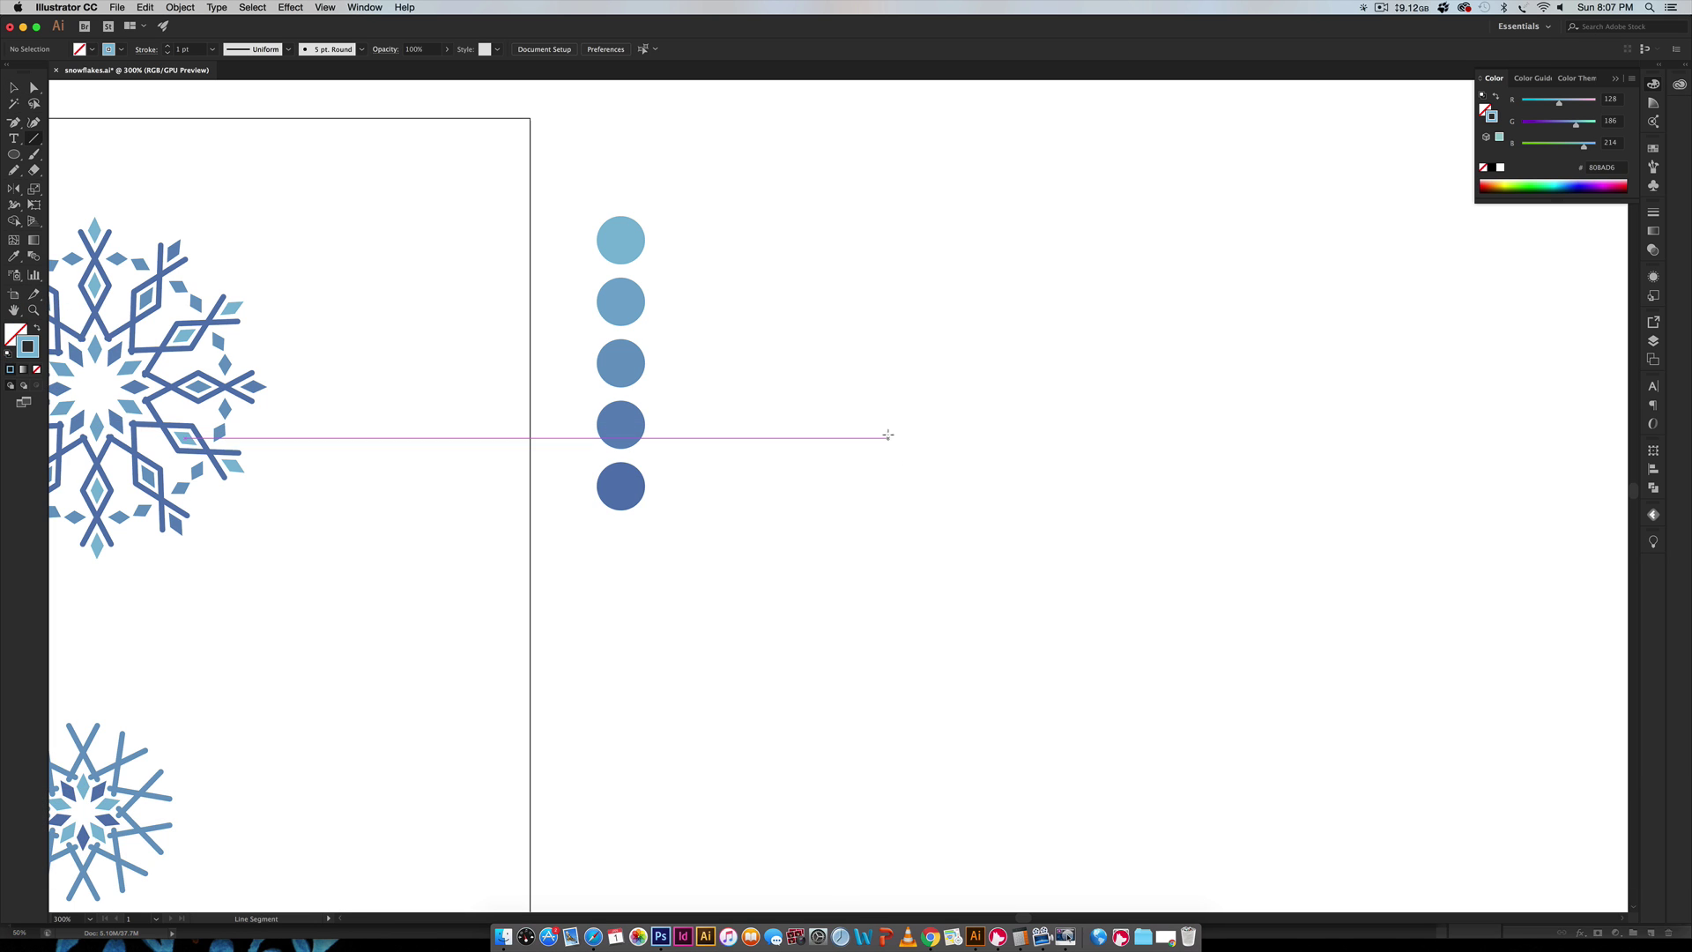
drag(919, 370, 887, 452)
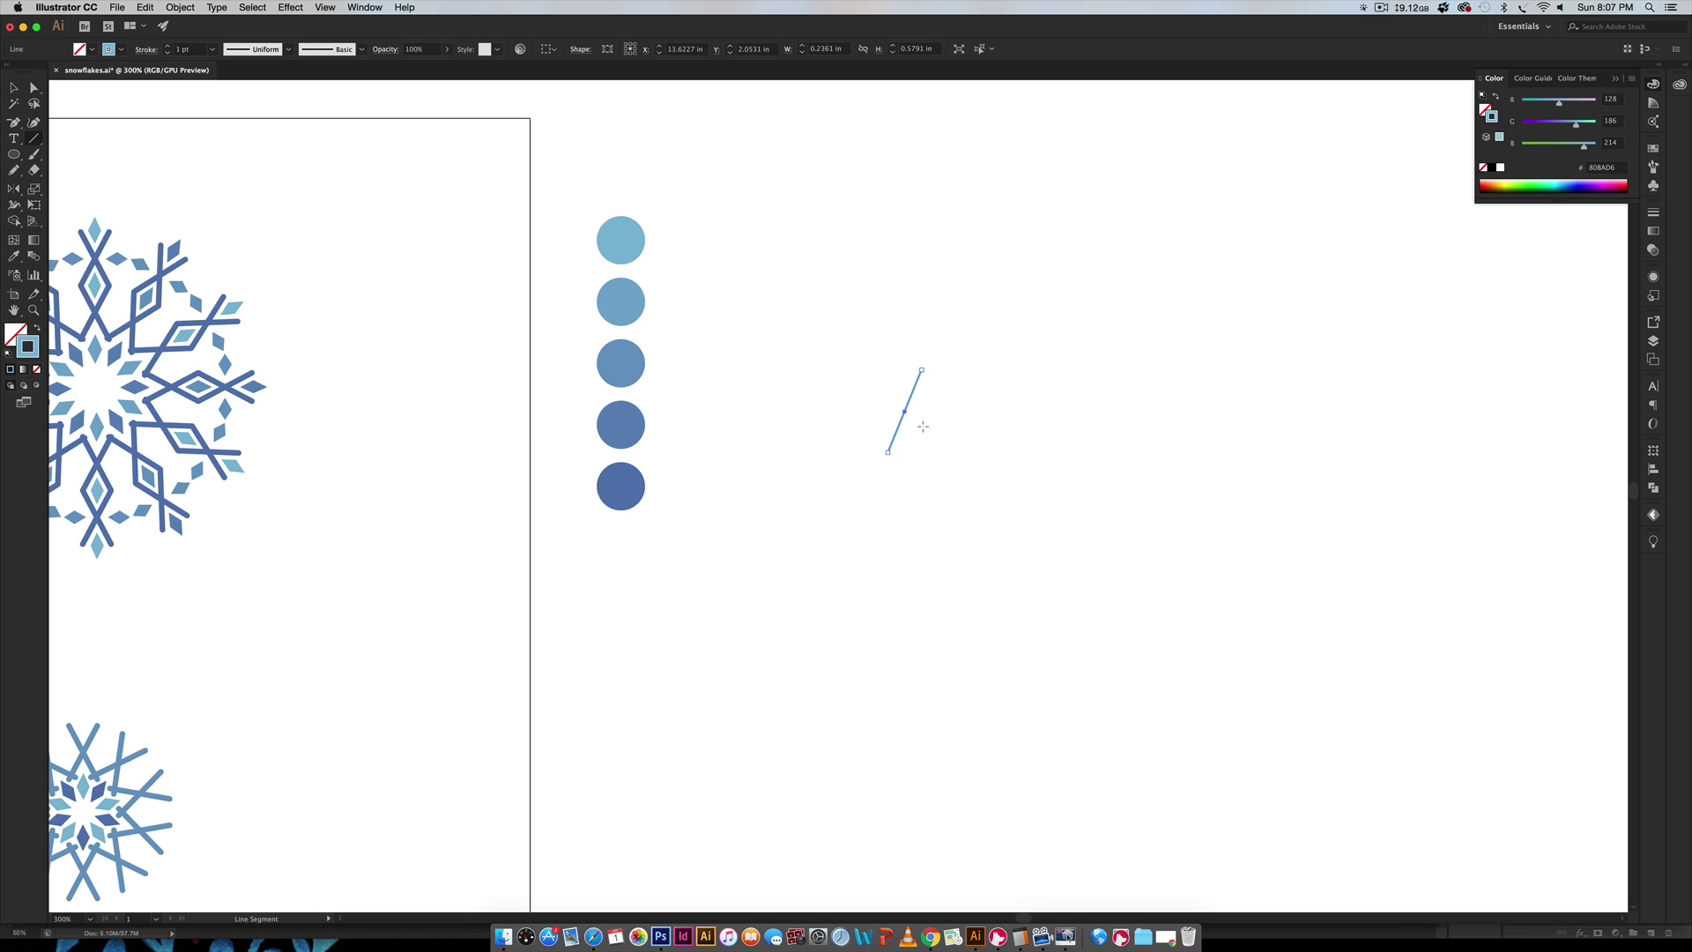
key(BackSpace)
Create a line segment 0.63 in long at a 60° angle in the empty area right of the colour circles
click(841, 388)
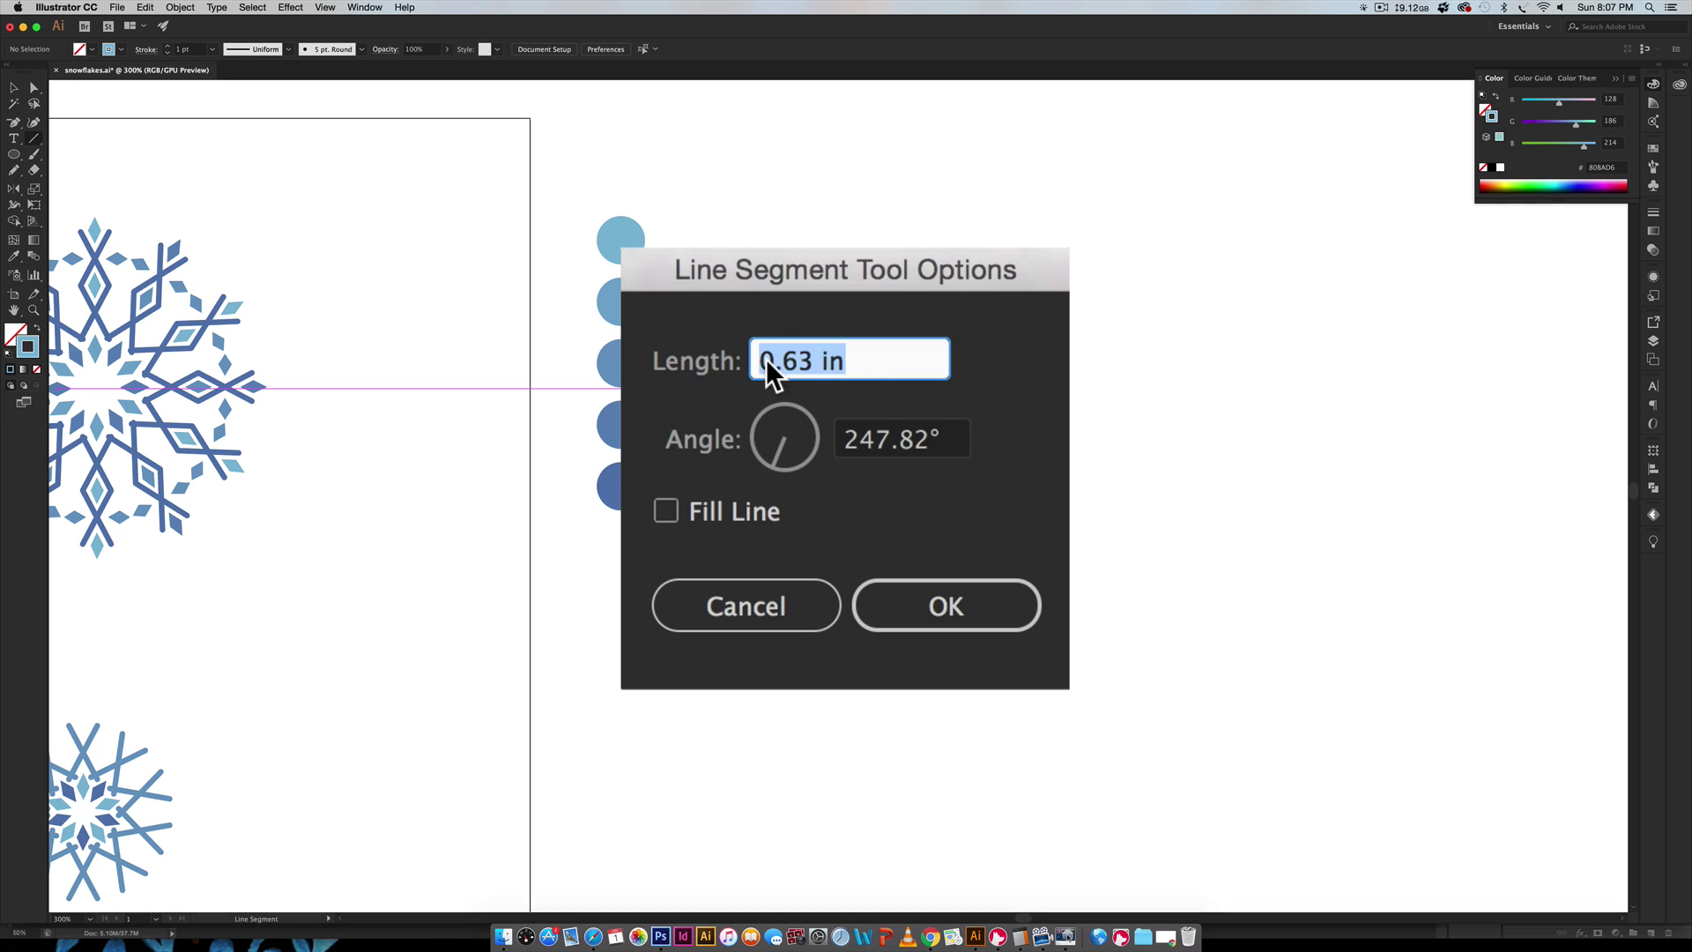
double_click(931, 430)
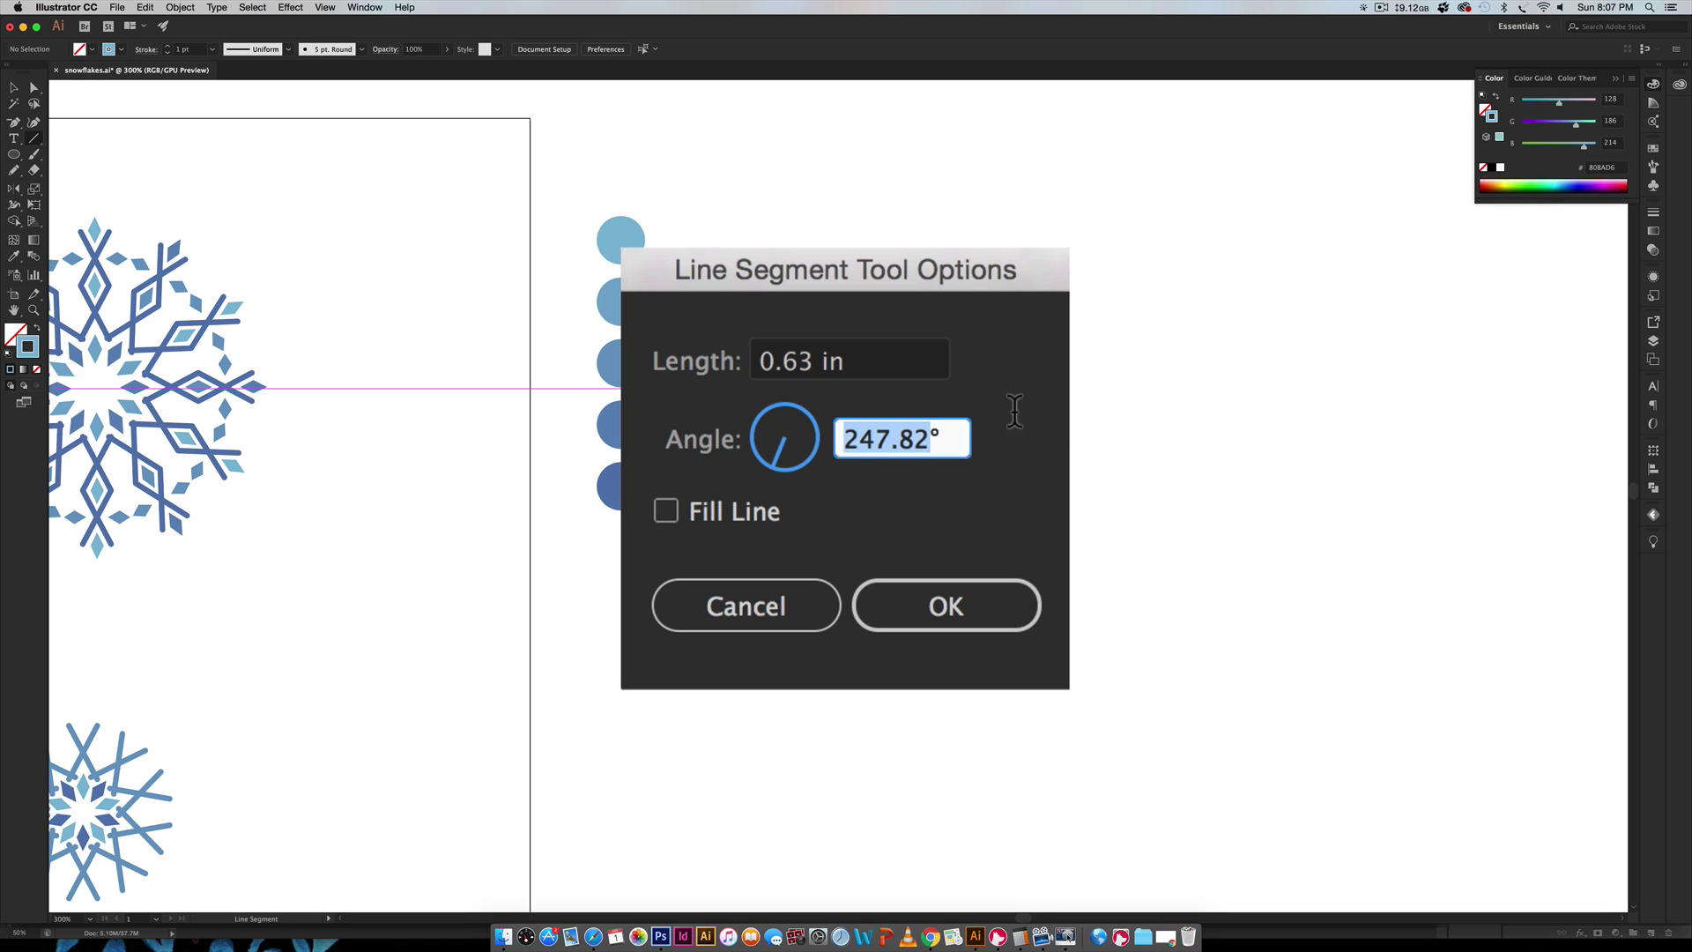
text(60)
key(Return)
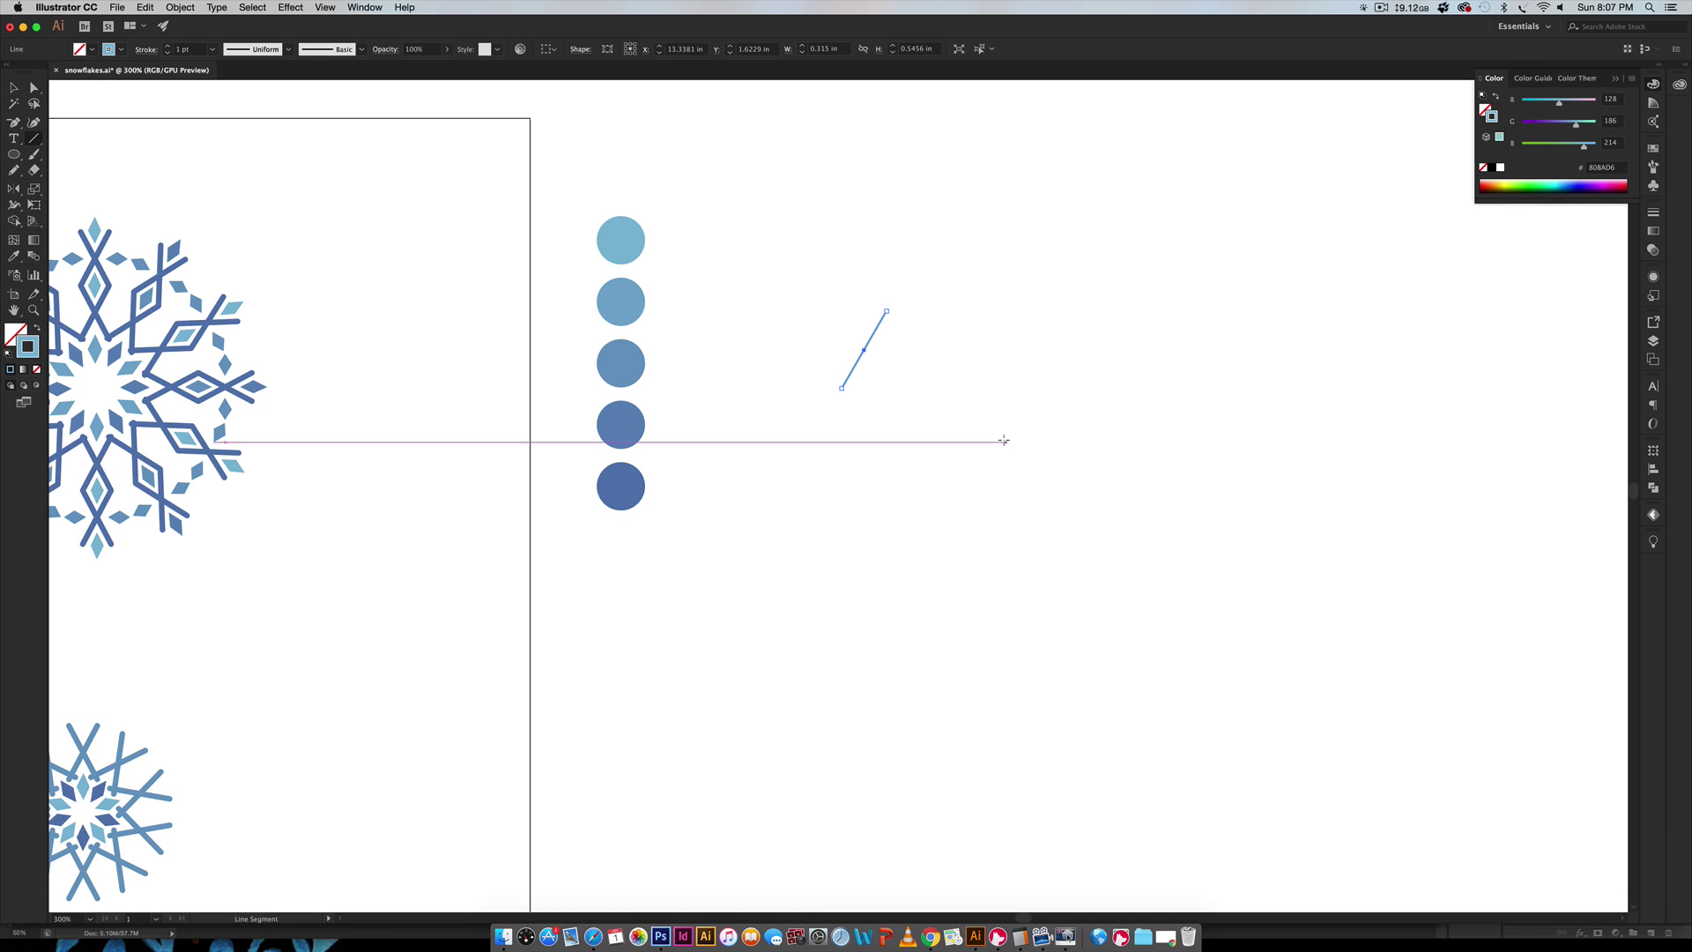
key(v)
click(864, 456)
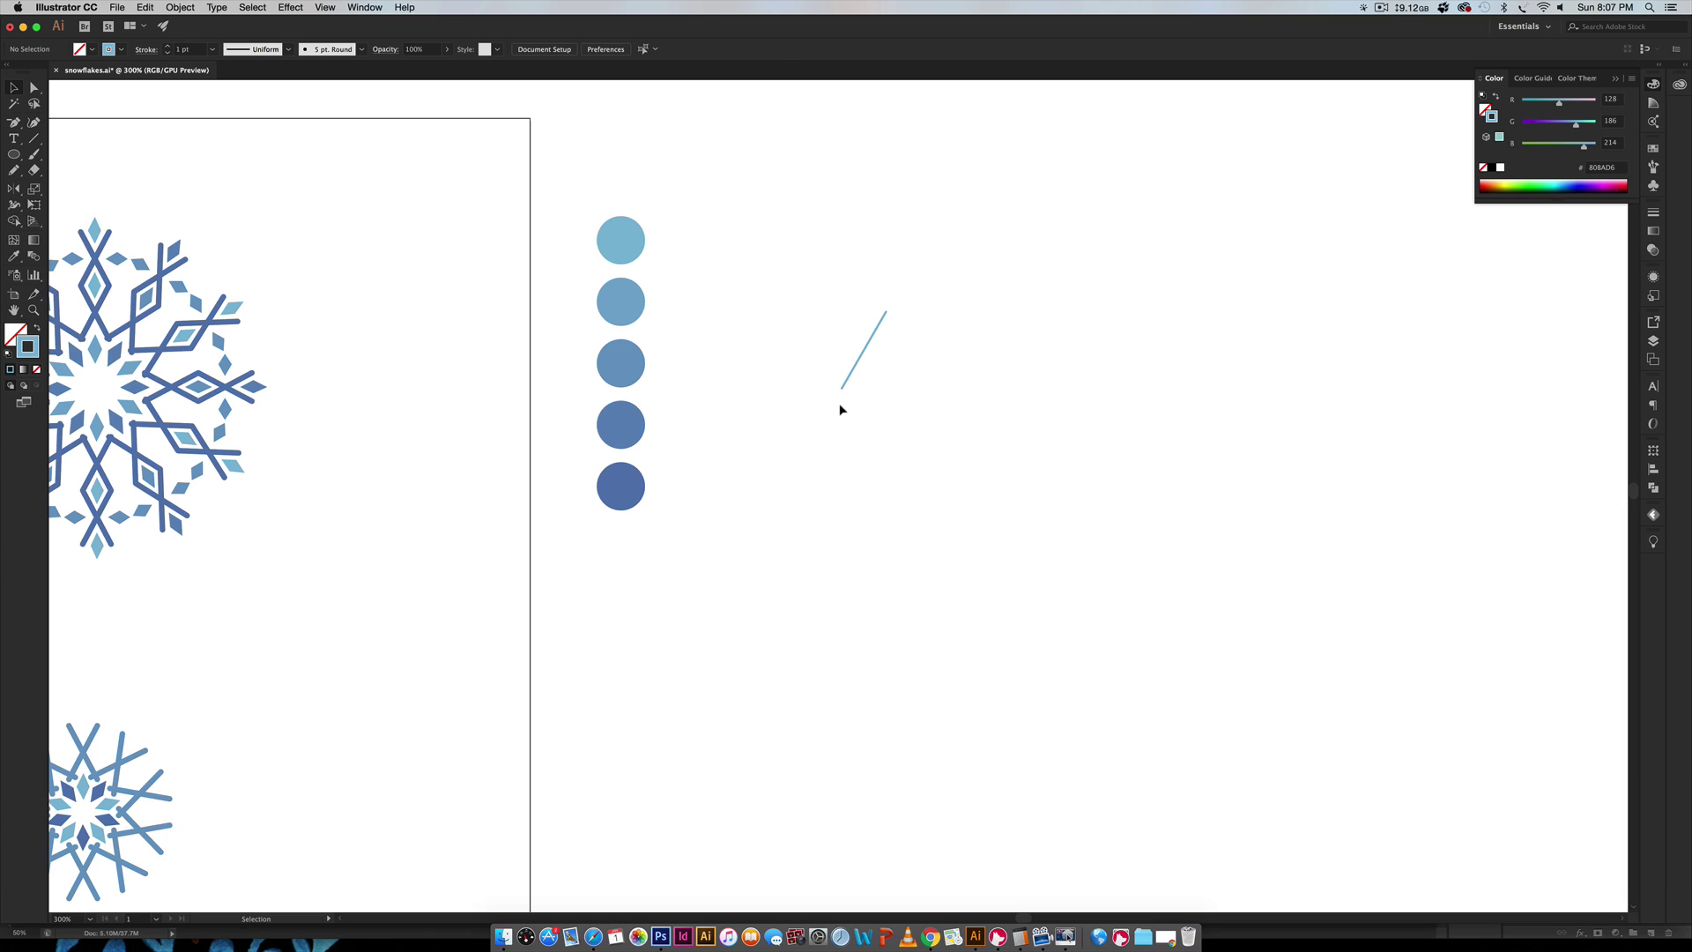
Set the angled line's stroke to 2 pt with a round cap and a round join
click(869, 335)
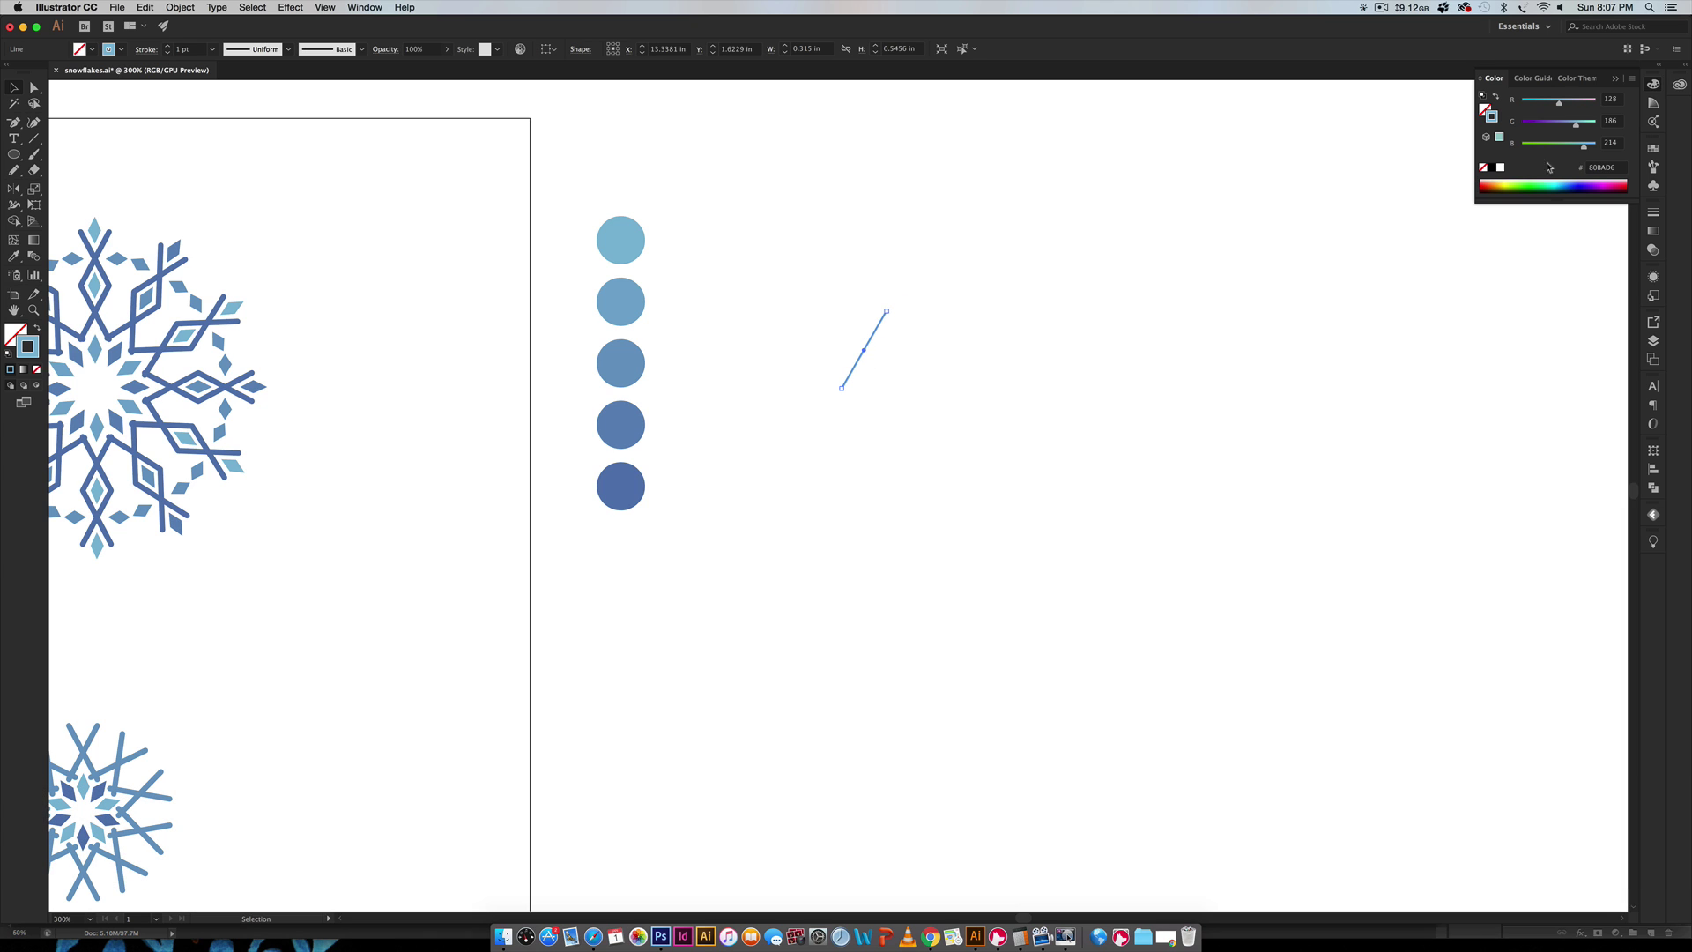
click(1653, 217)
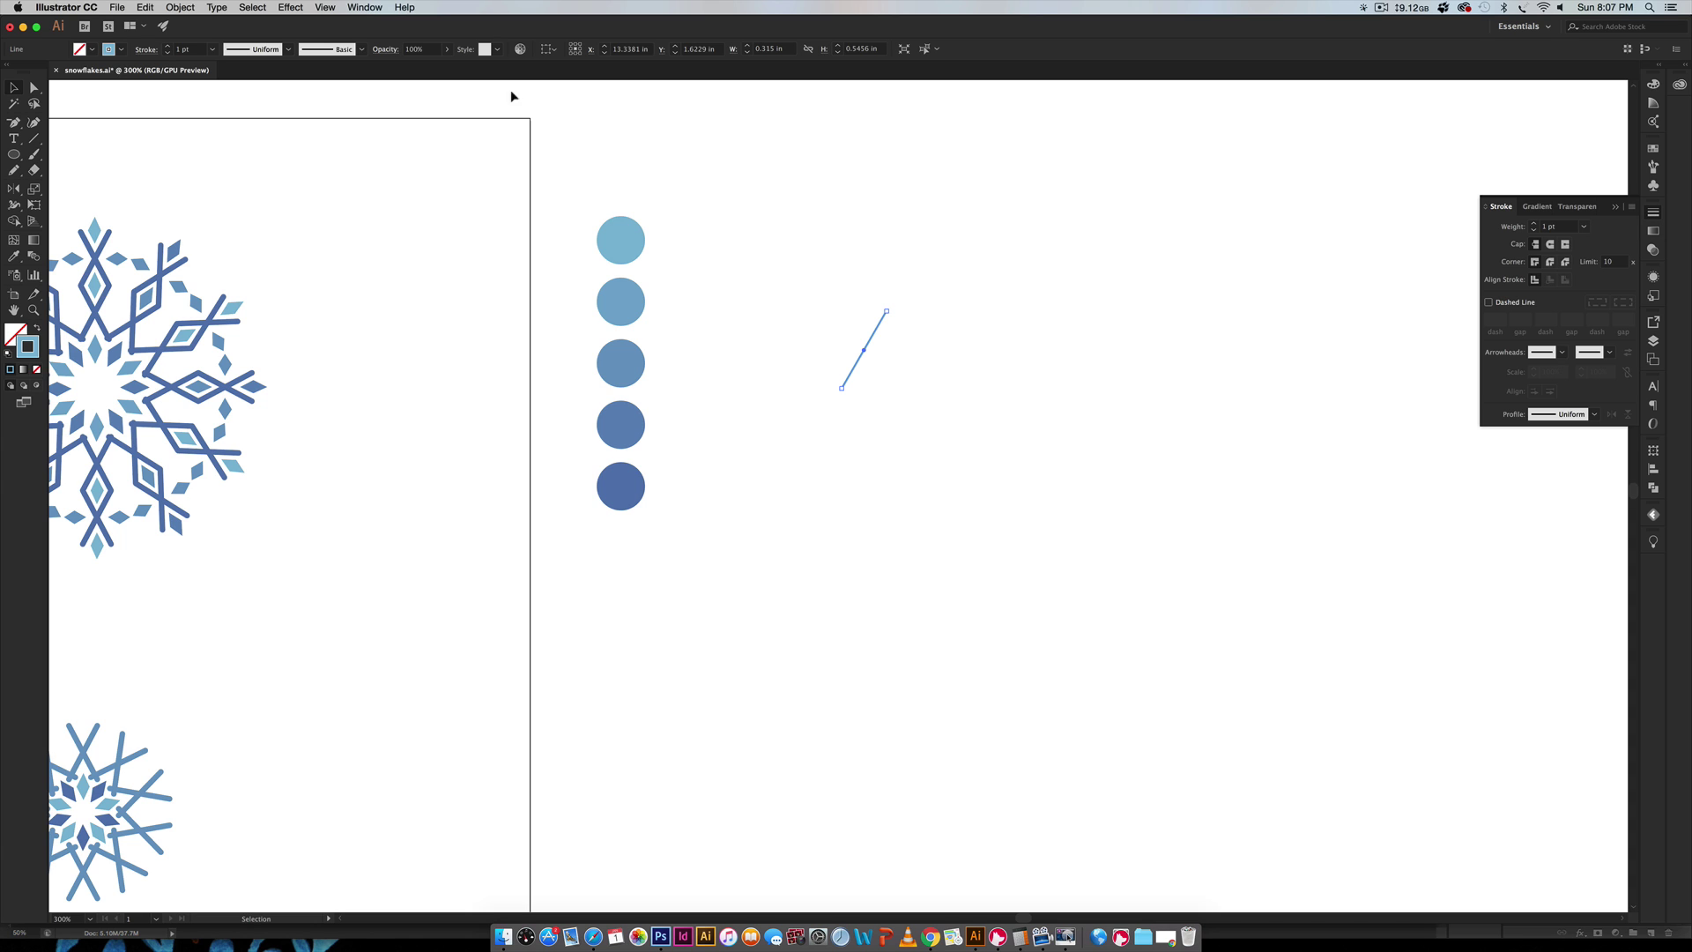
click(361, 7)
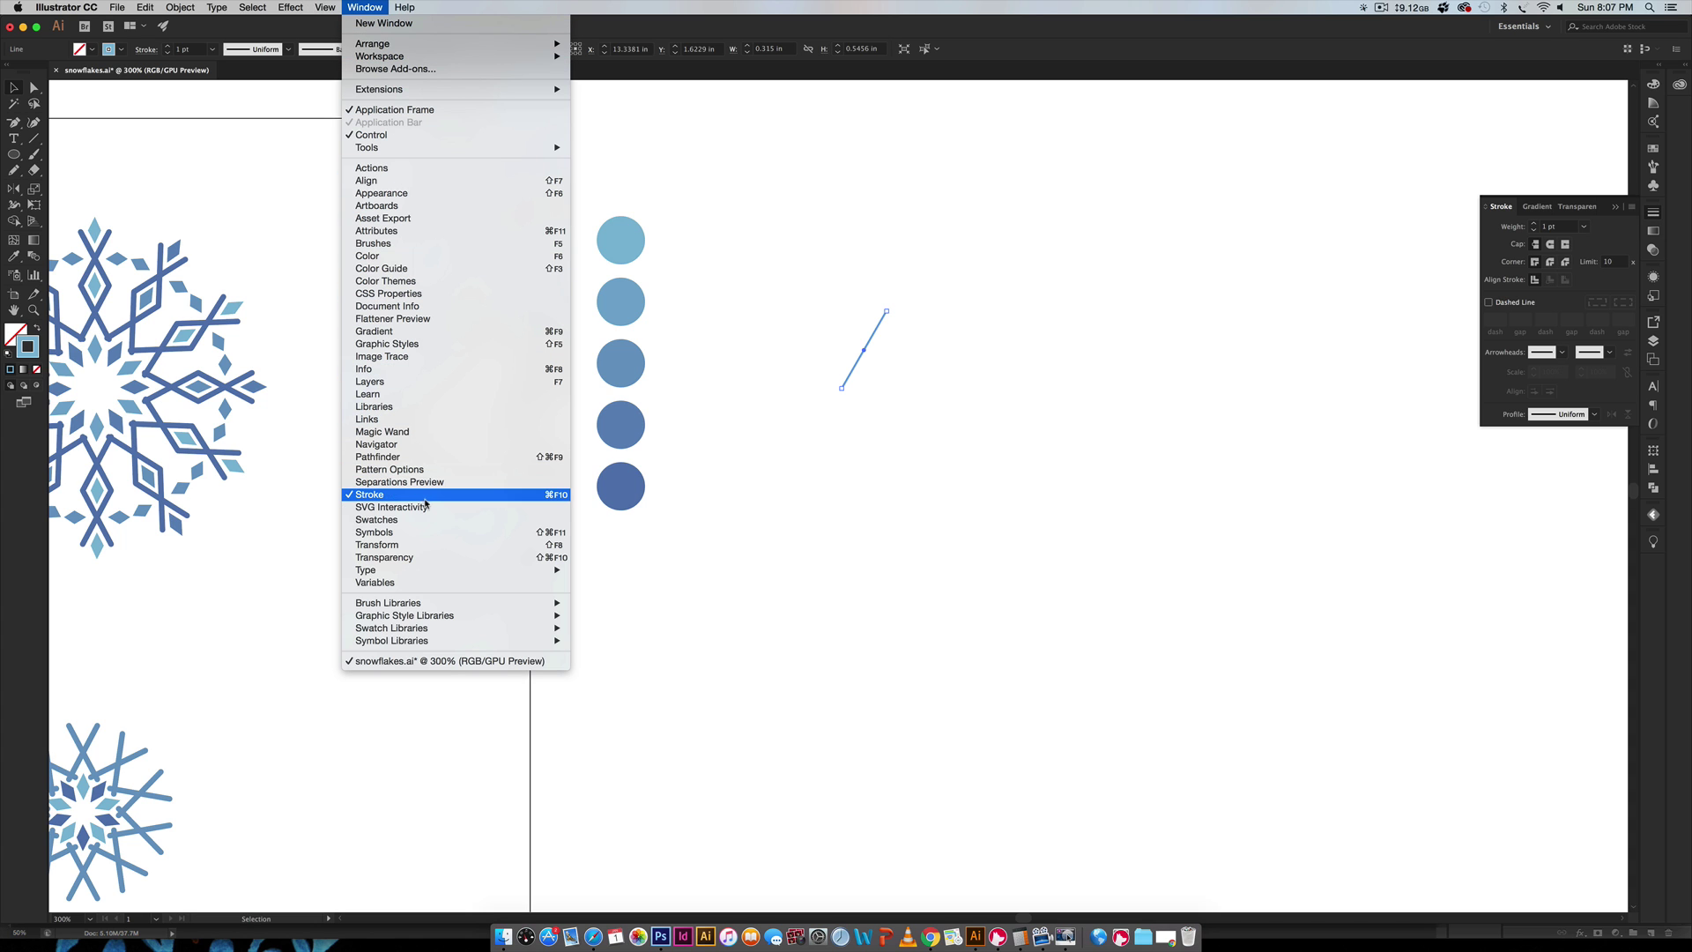
click(1543, 229)
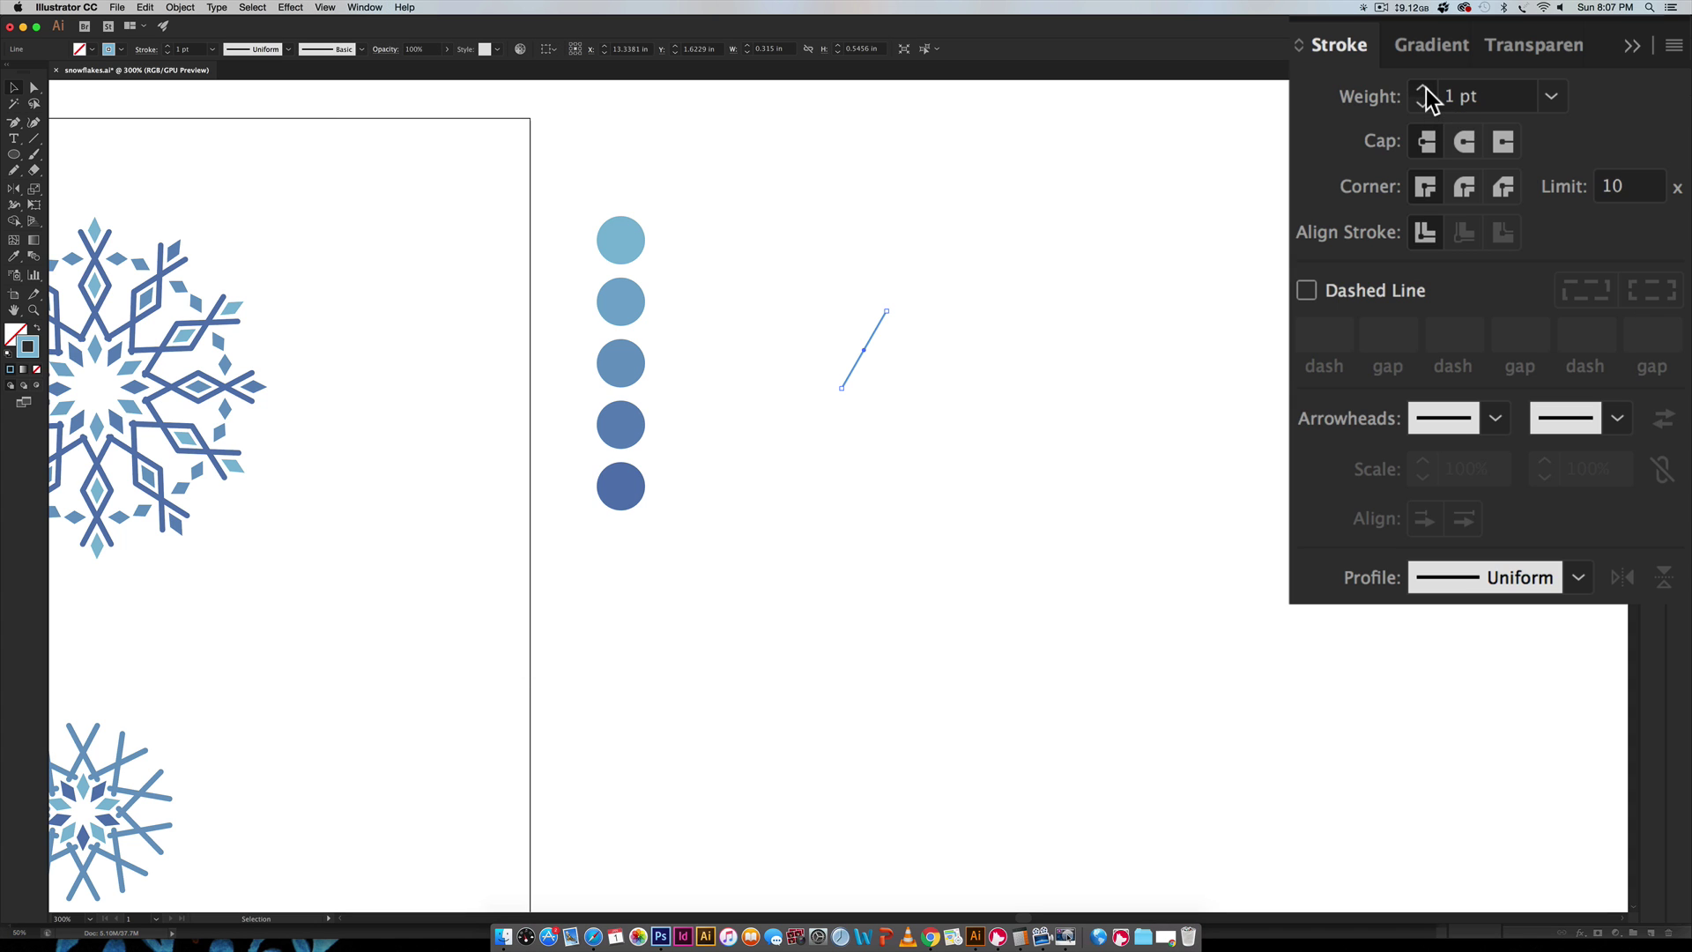
click(1426, 88)
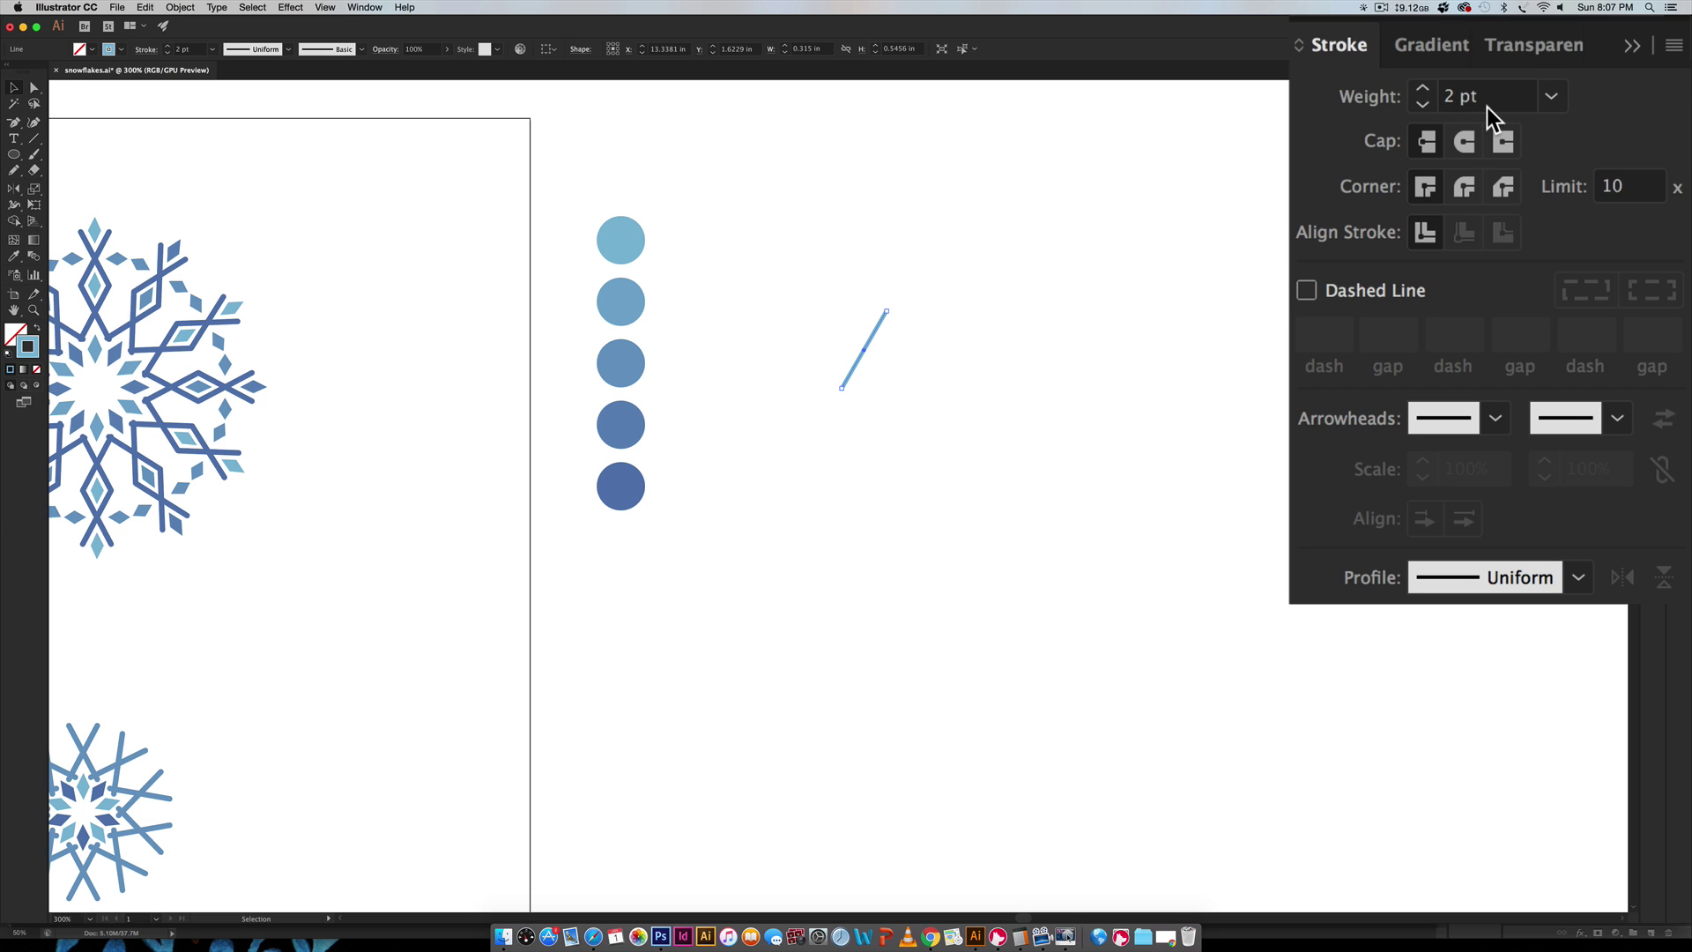
click(1464, 143)
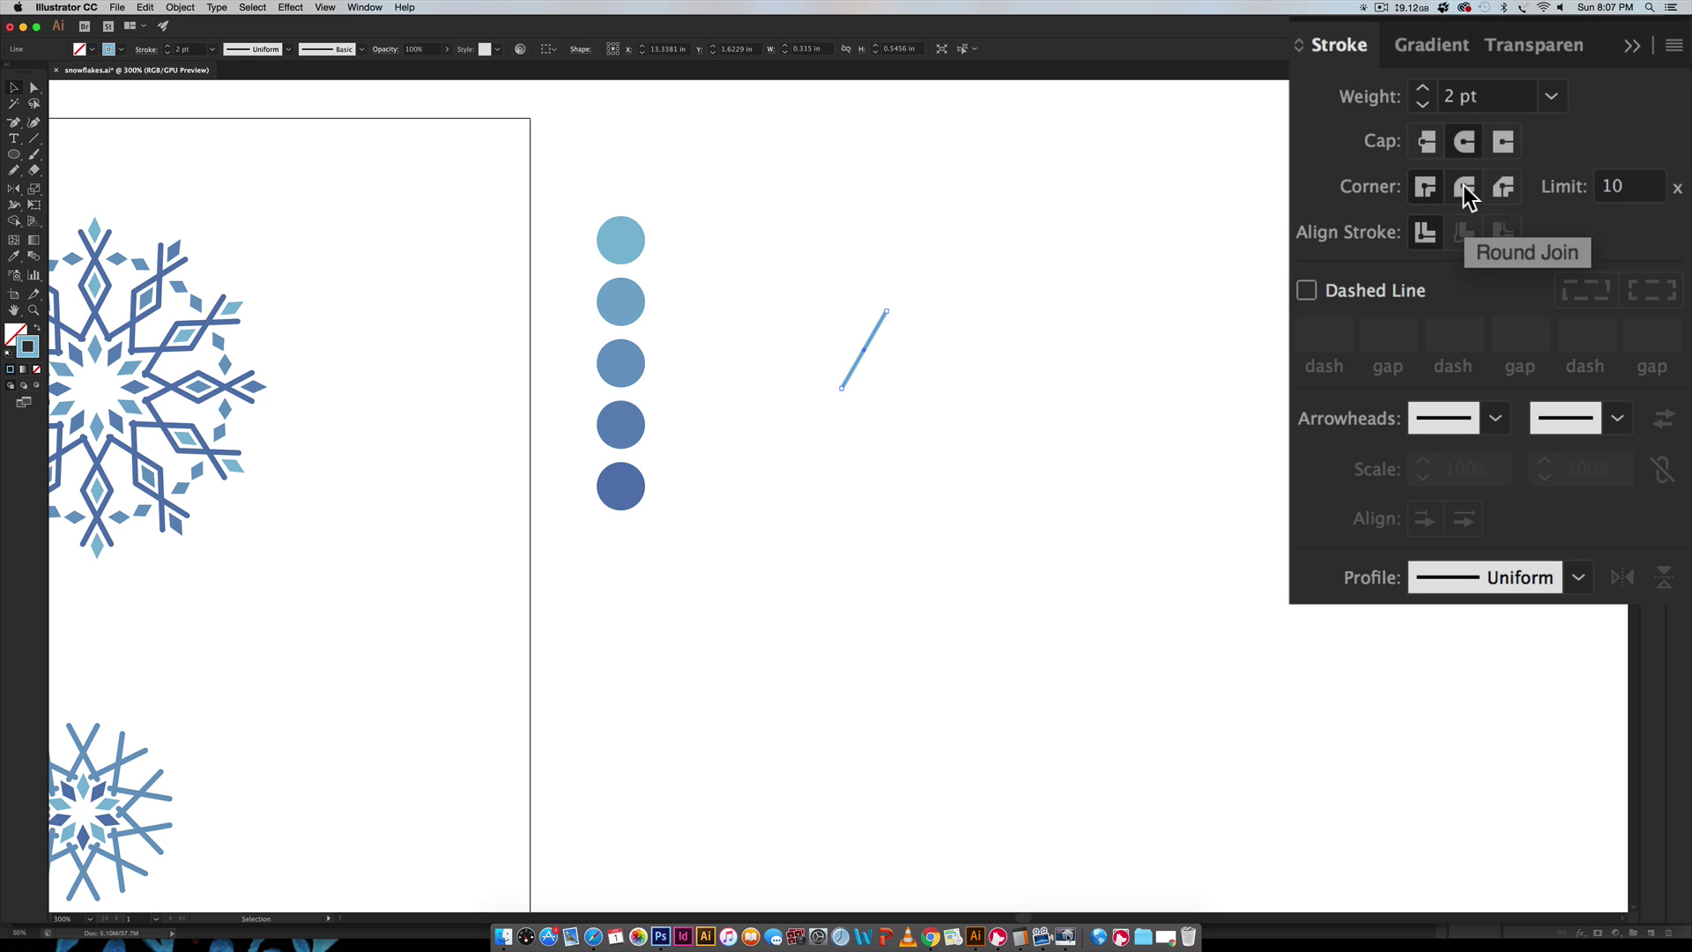
click(1464, 186)
click(831, 438)
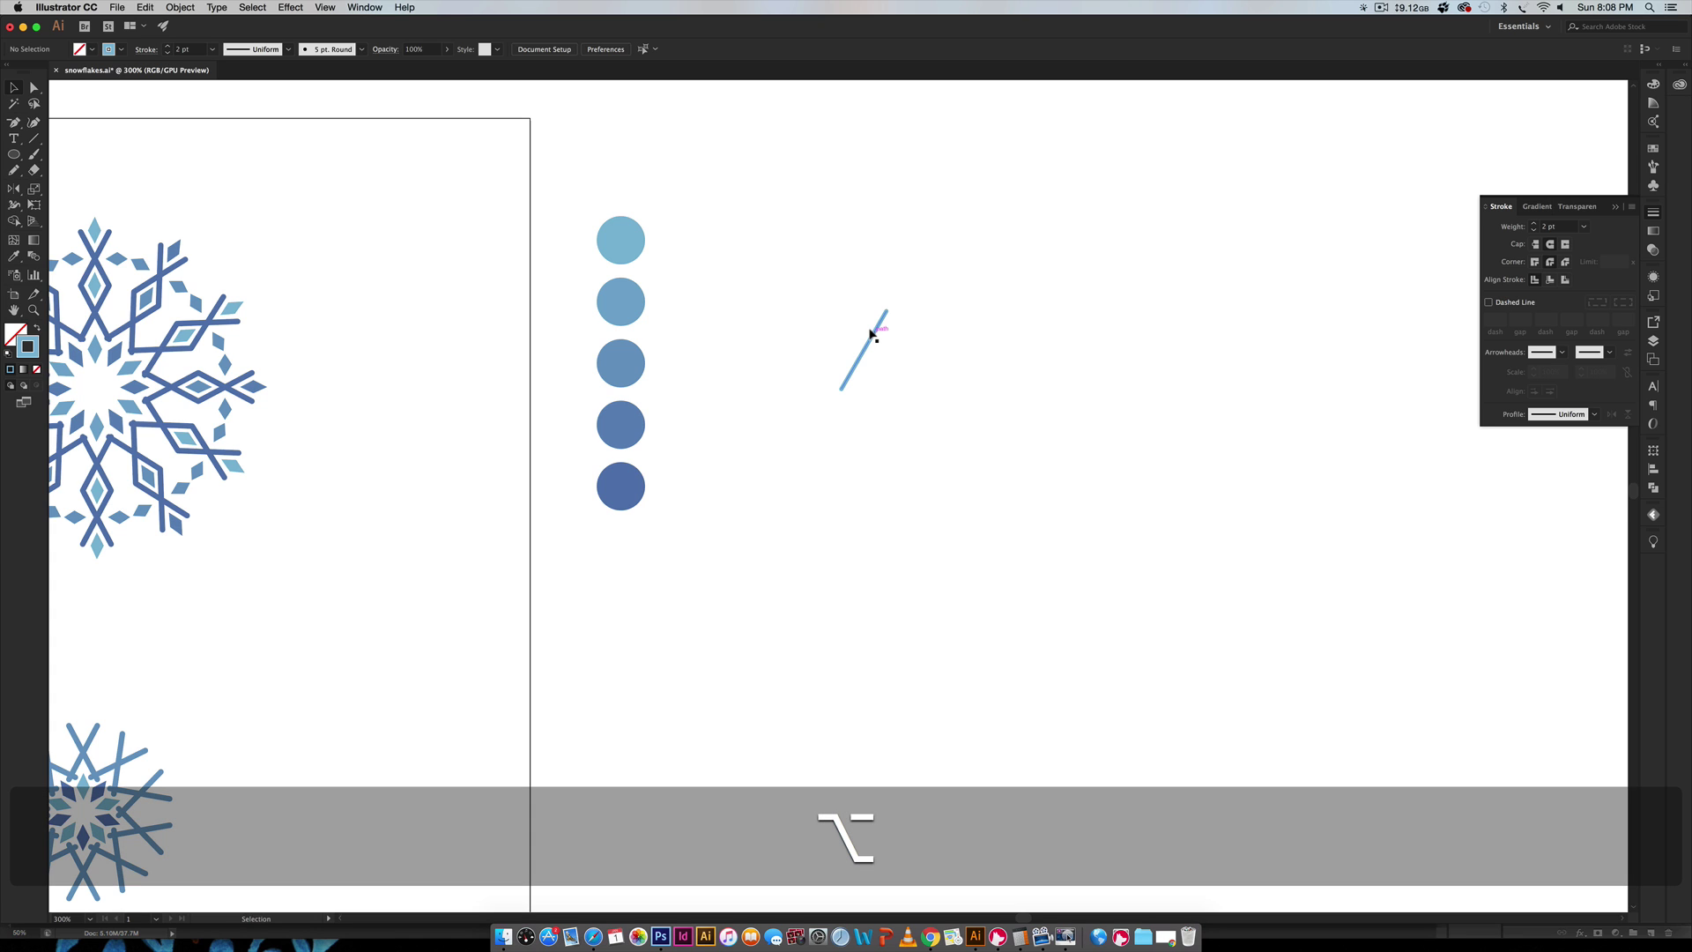
Duplicate the angled line horizontally to its right and reflect the copy across a vertical axis so it slants the opposite way
drag(872, 334, 1002, 336)
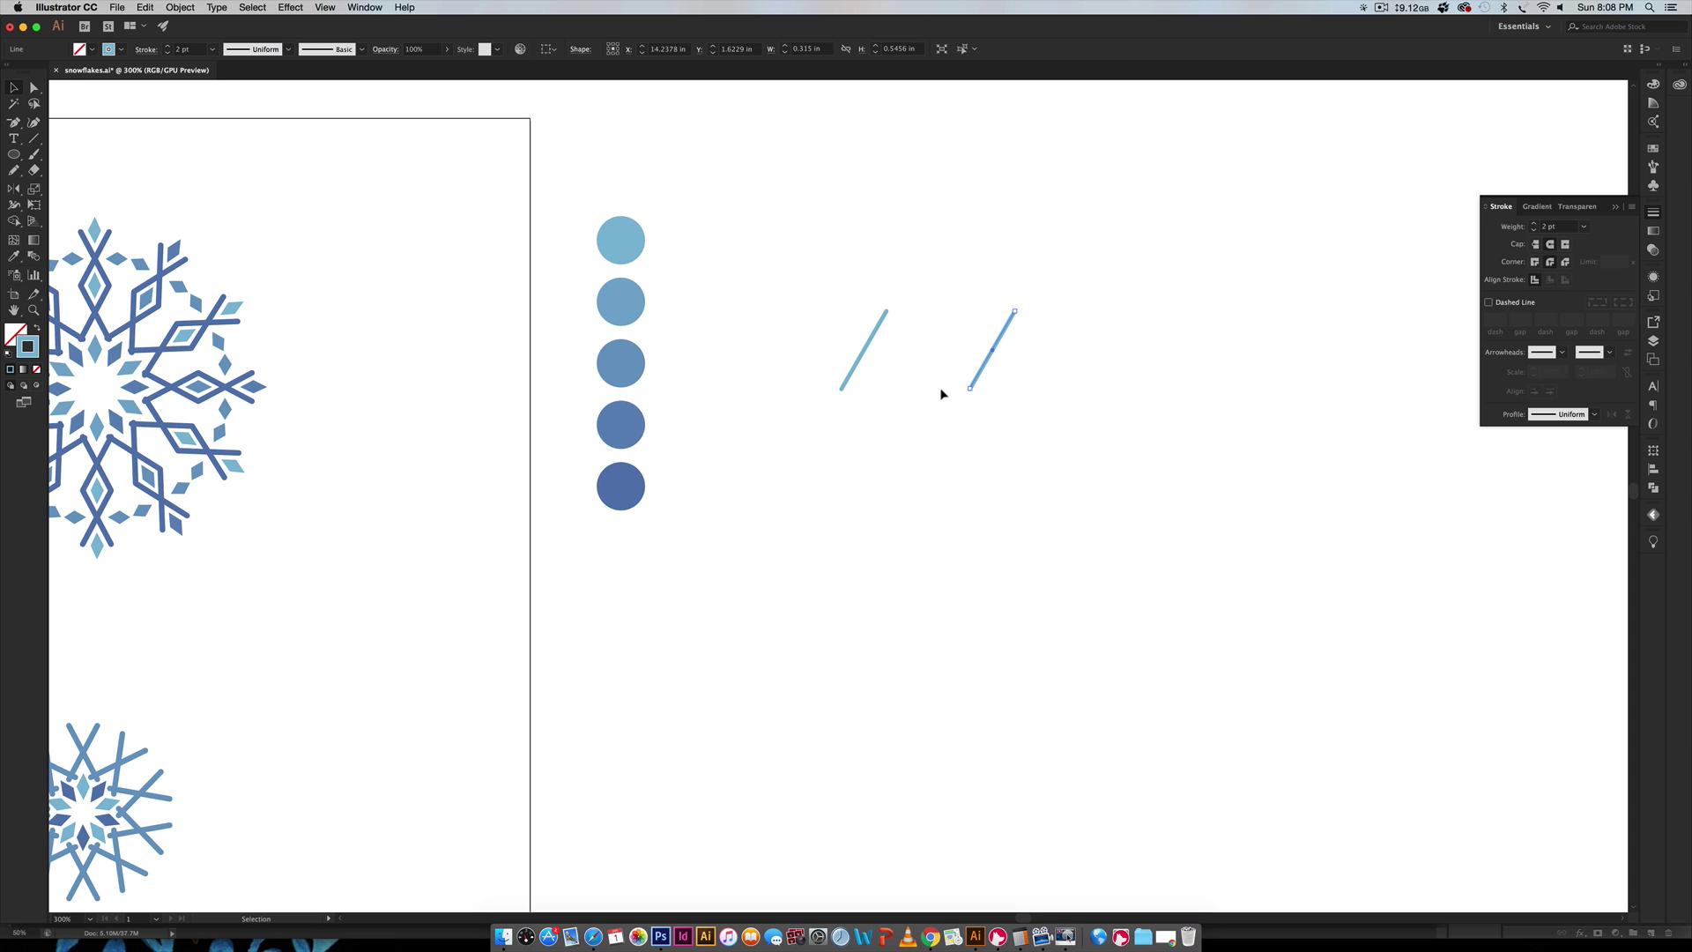
key(o)
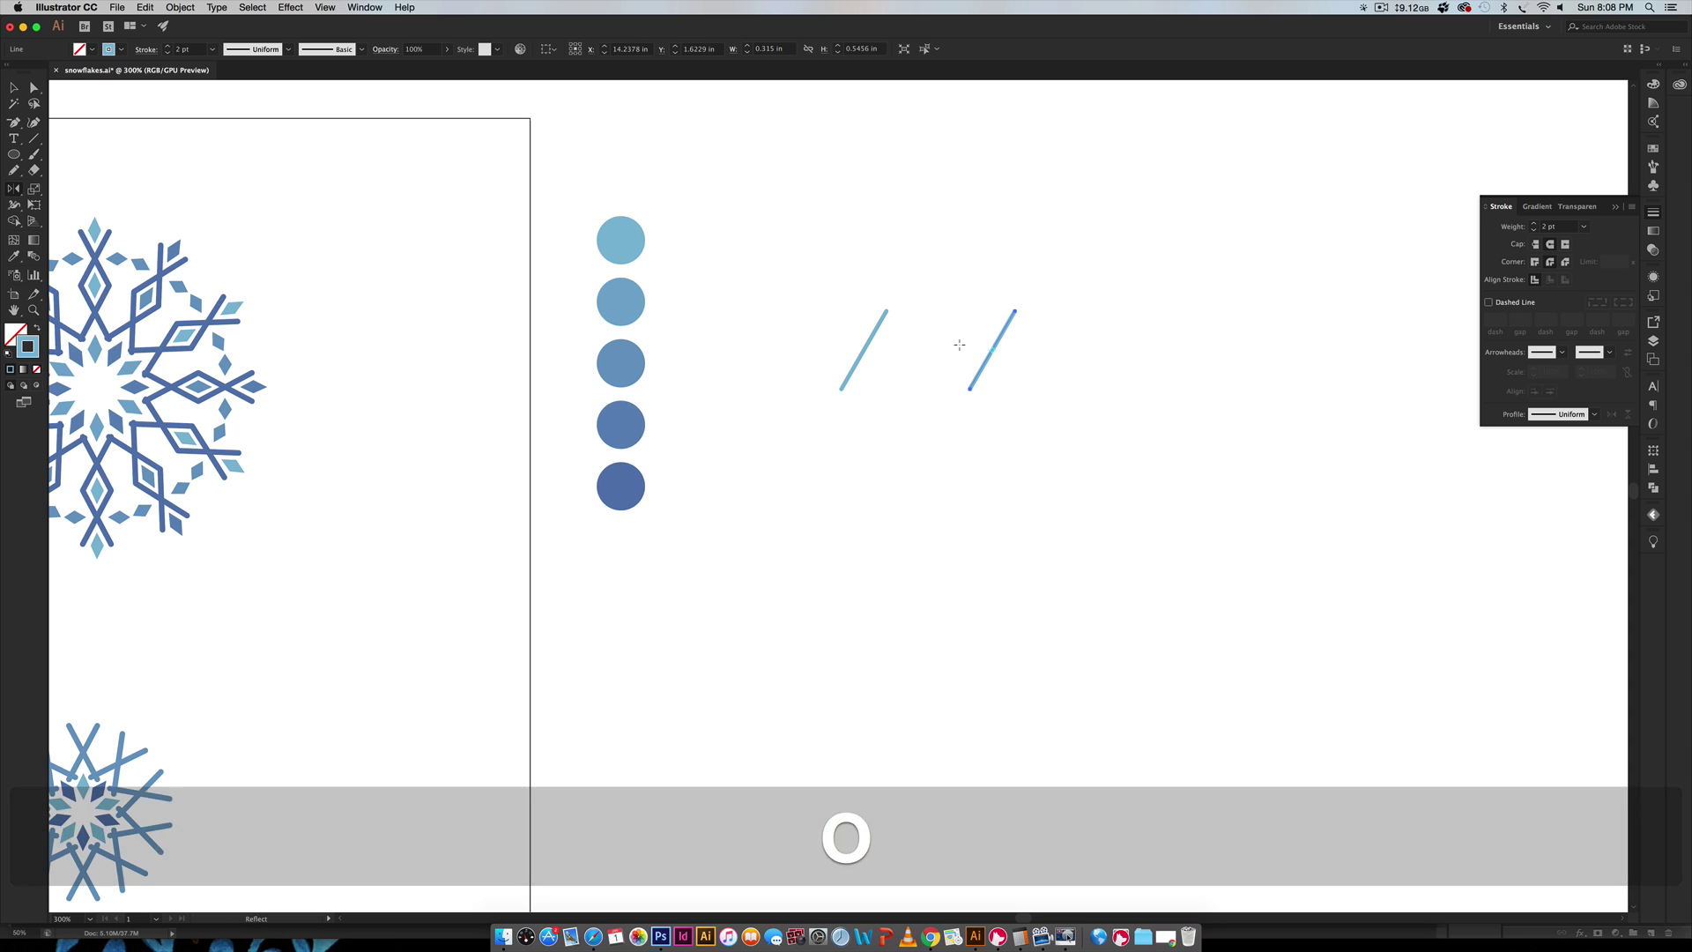
click(1009, 356)
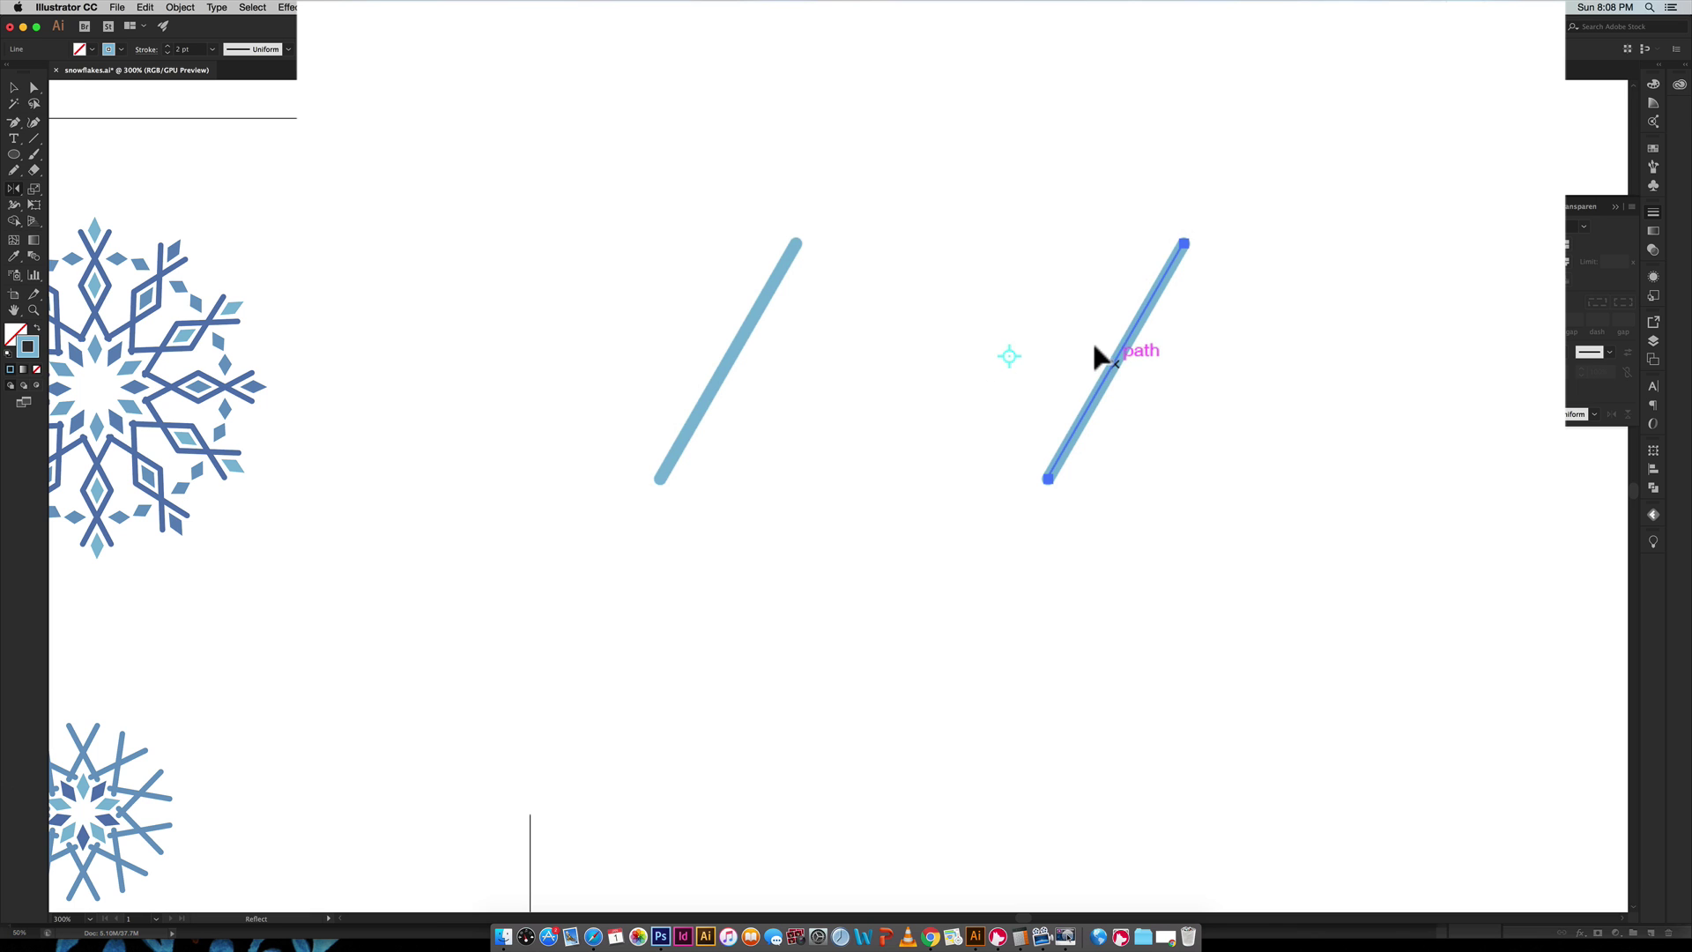
drag(1094, 347, 916, 335)
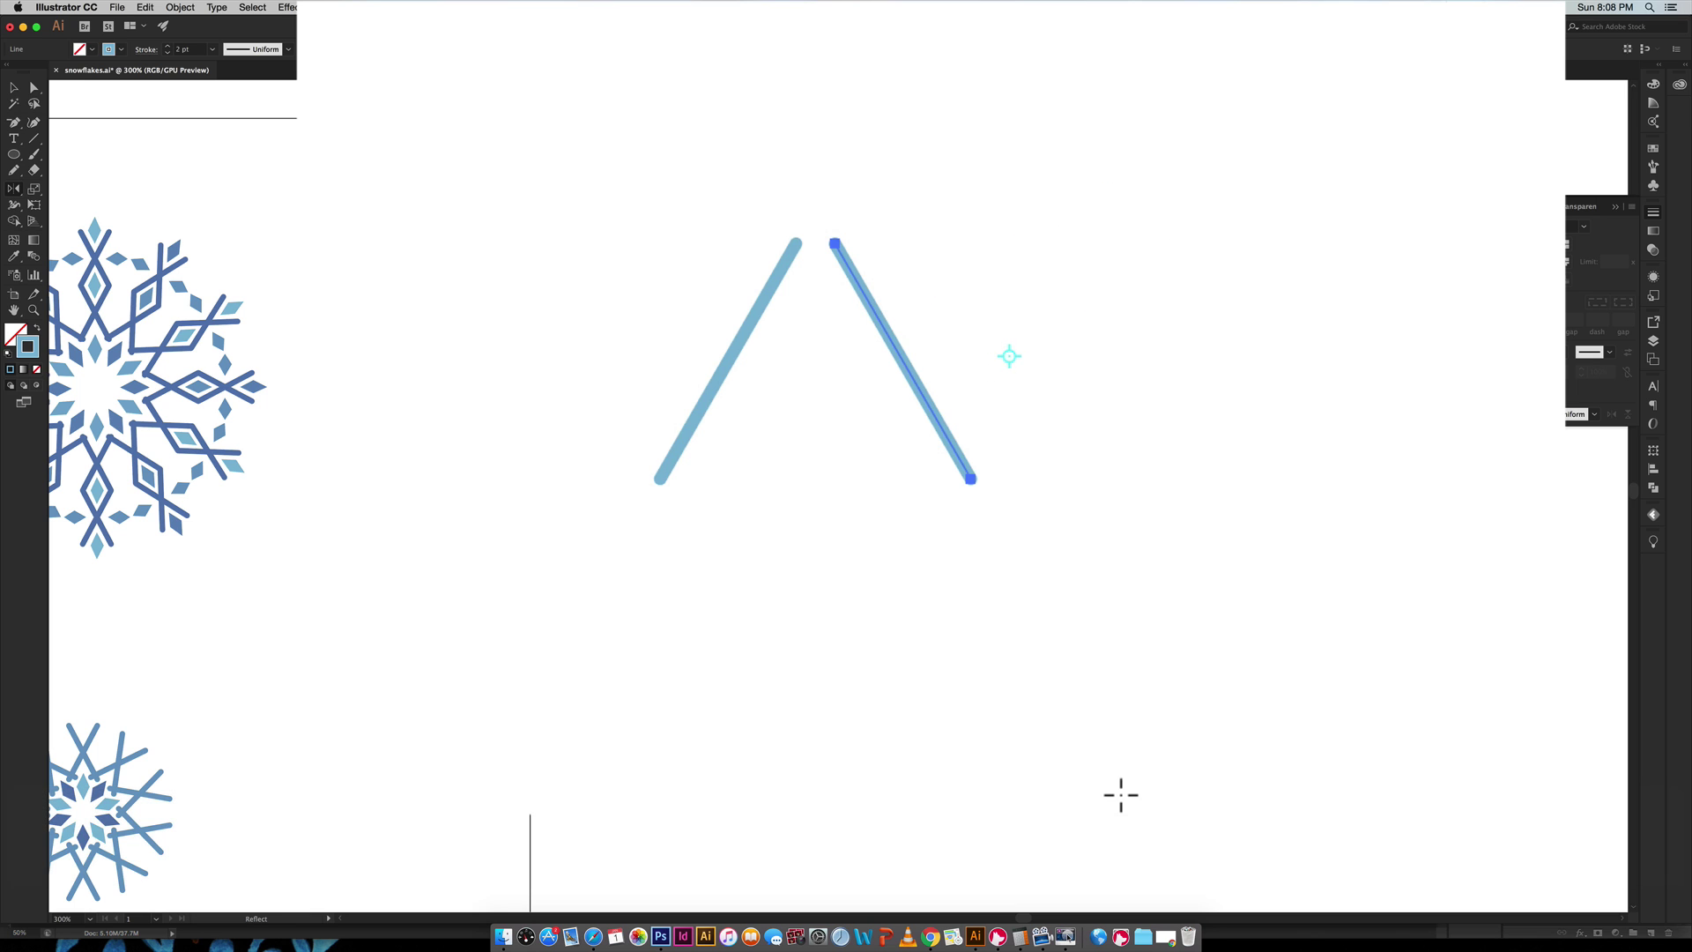
Move the reflected line over the original to form an X and align both lines on their centres
key(v)
drag(921, 405, 745, 406)
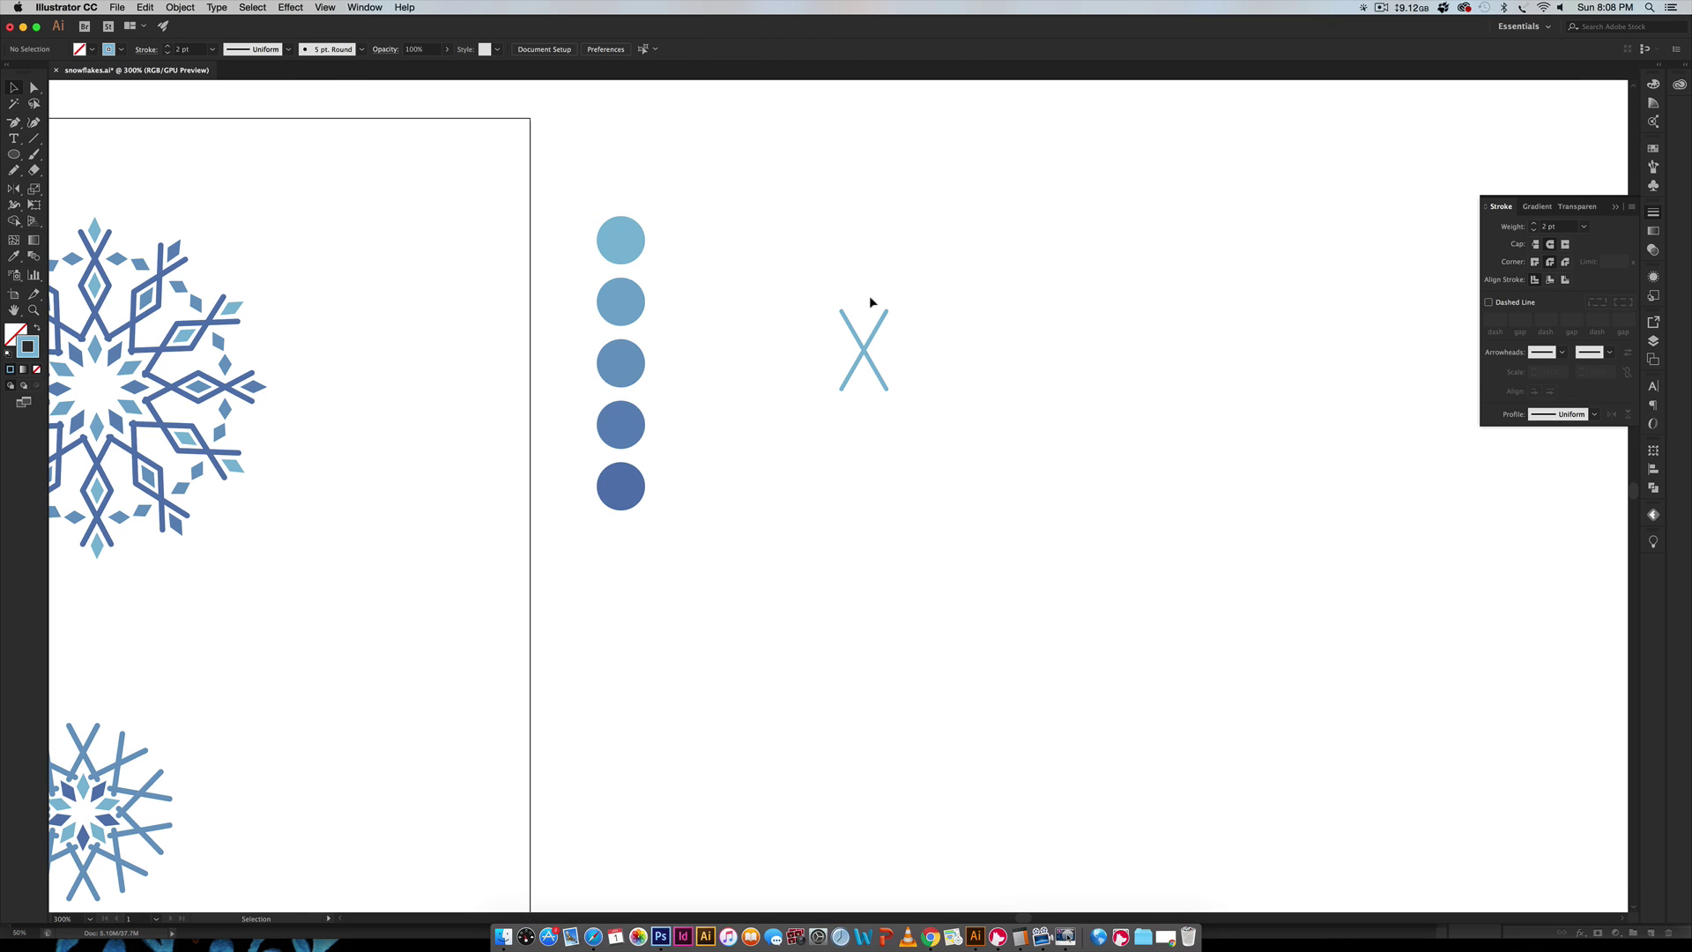
drag(922, 430, 808, 257)
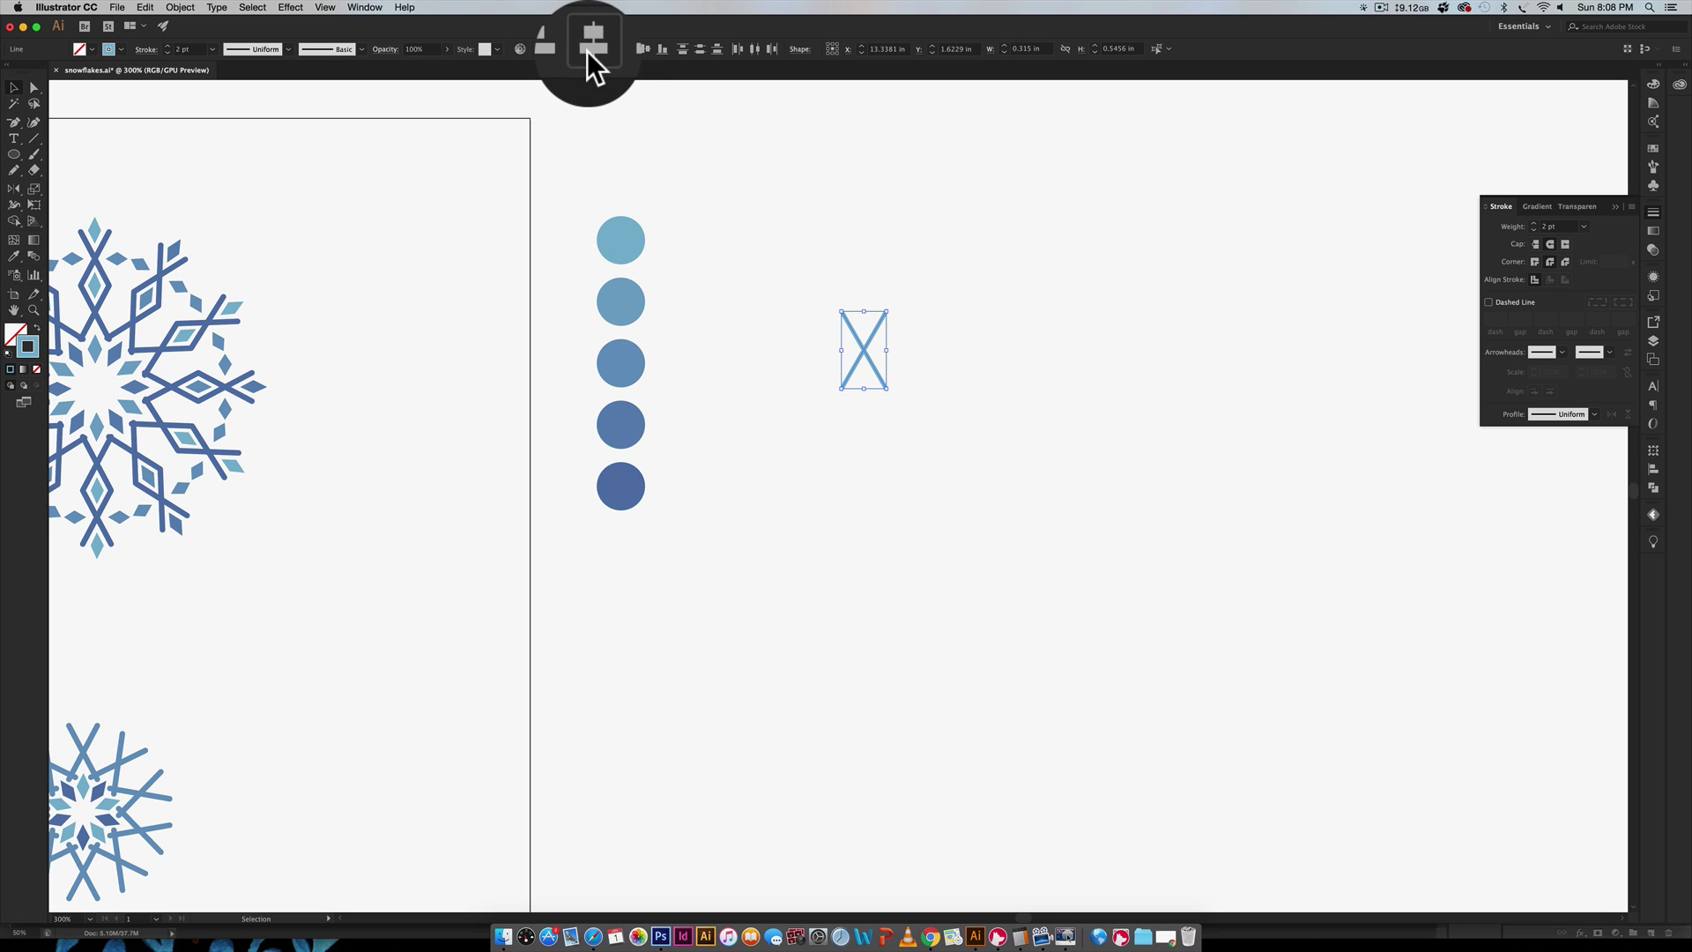
click(754, 504)
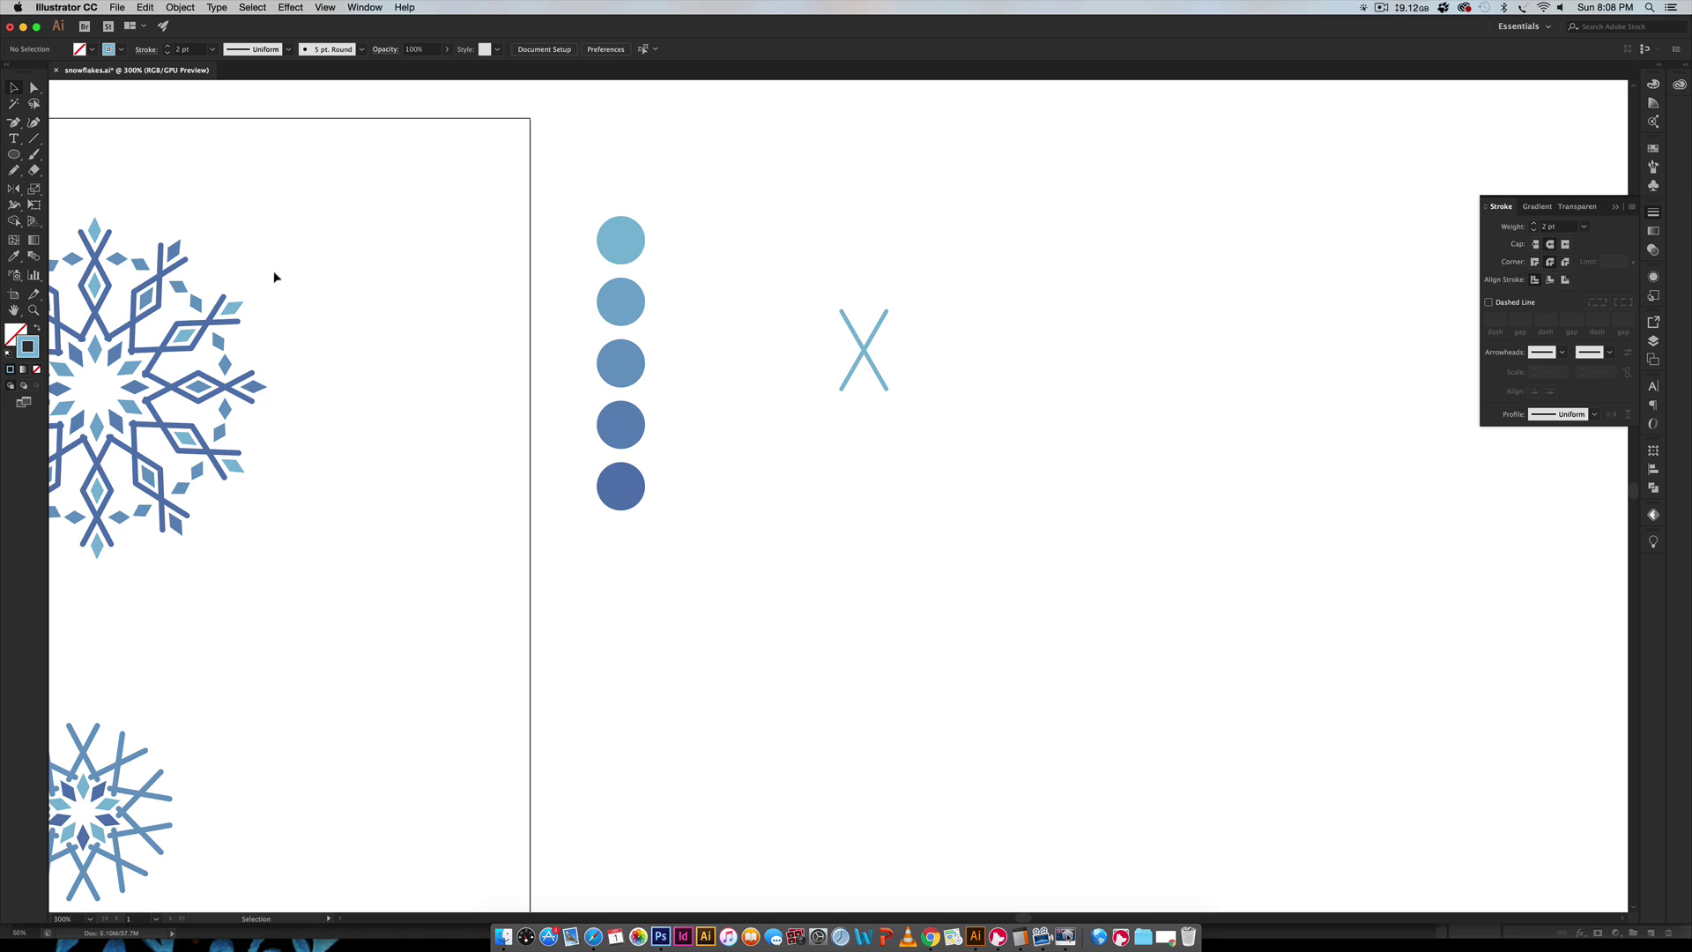
Draw a square about 0.375 in wide below the X, with the light blue as its fill and no stroke
click(14, 155)
click(14, 155)
click(53, 151)
drag(846, 469, 902, 525)
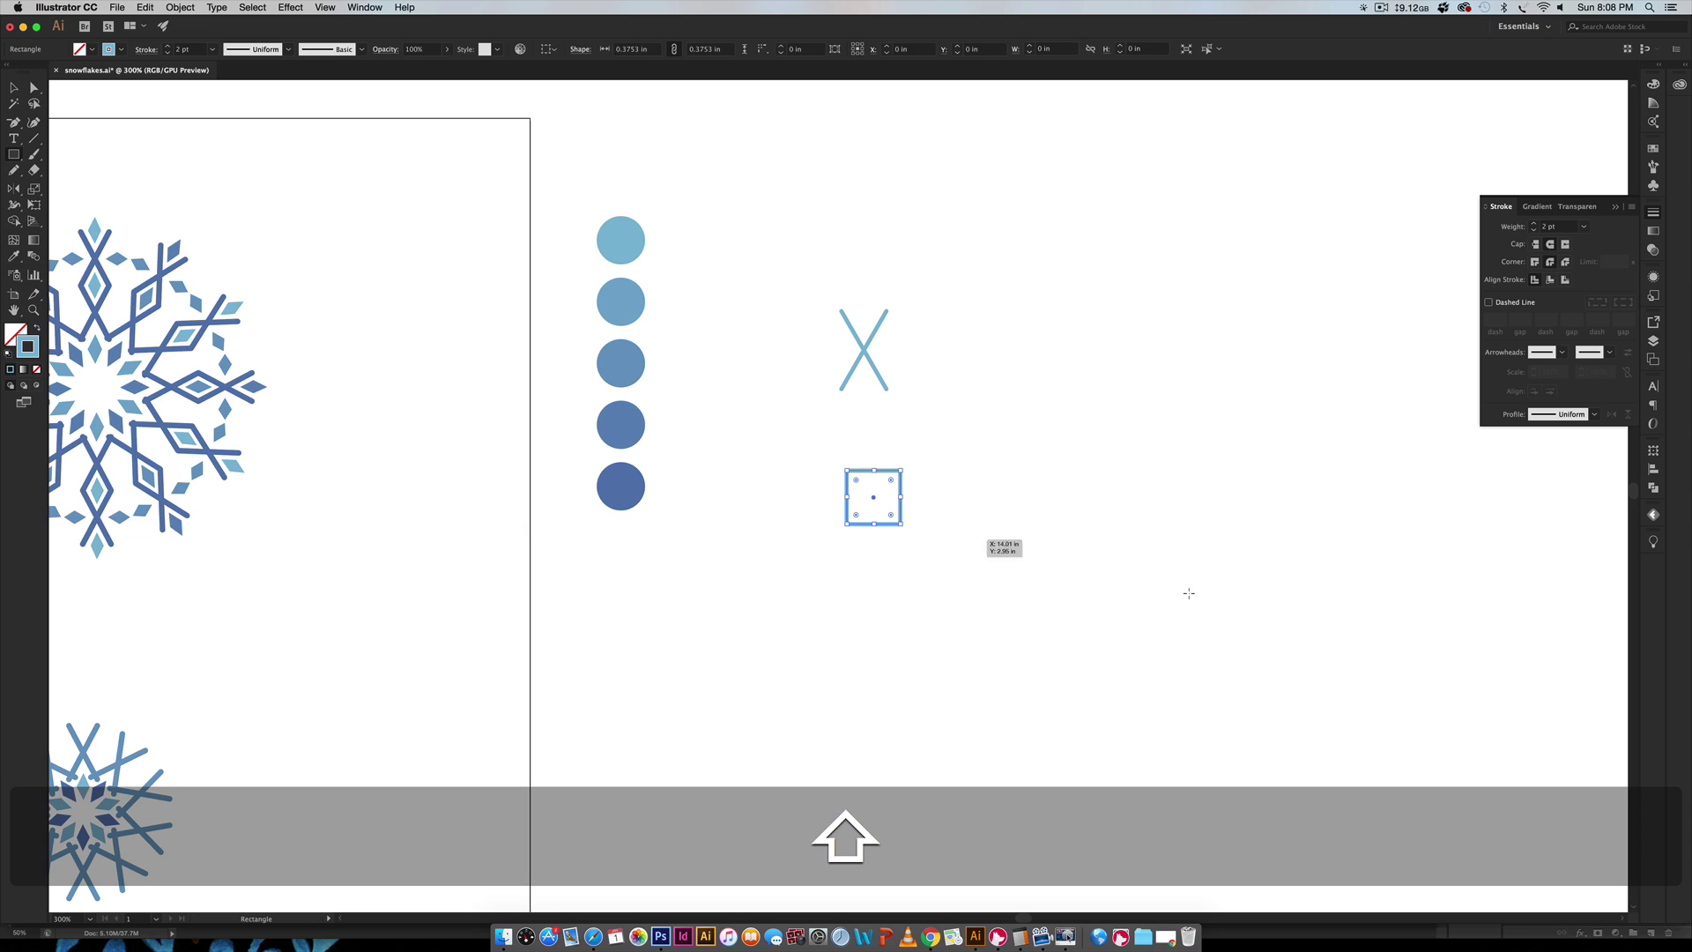
click(36, 327)
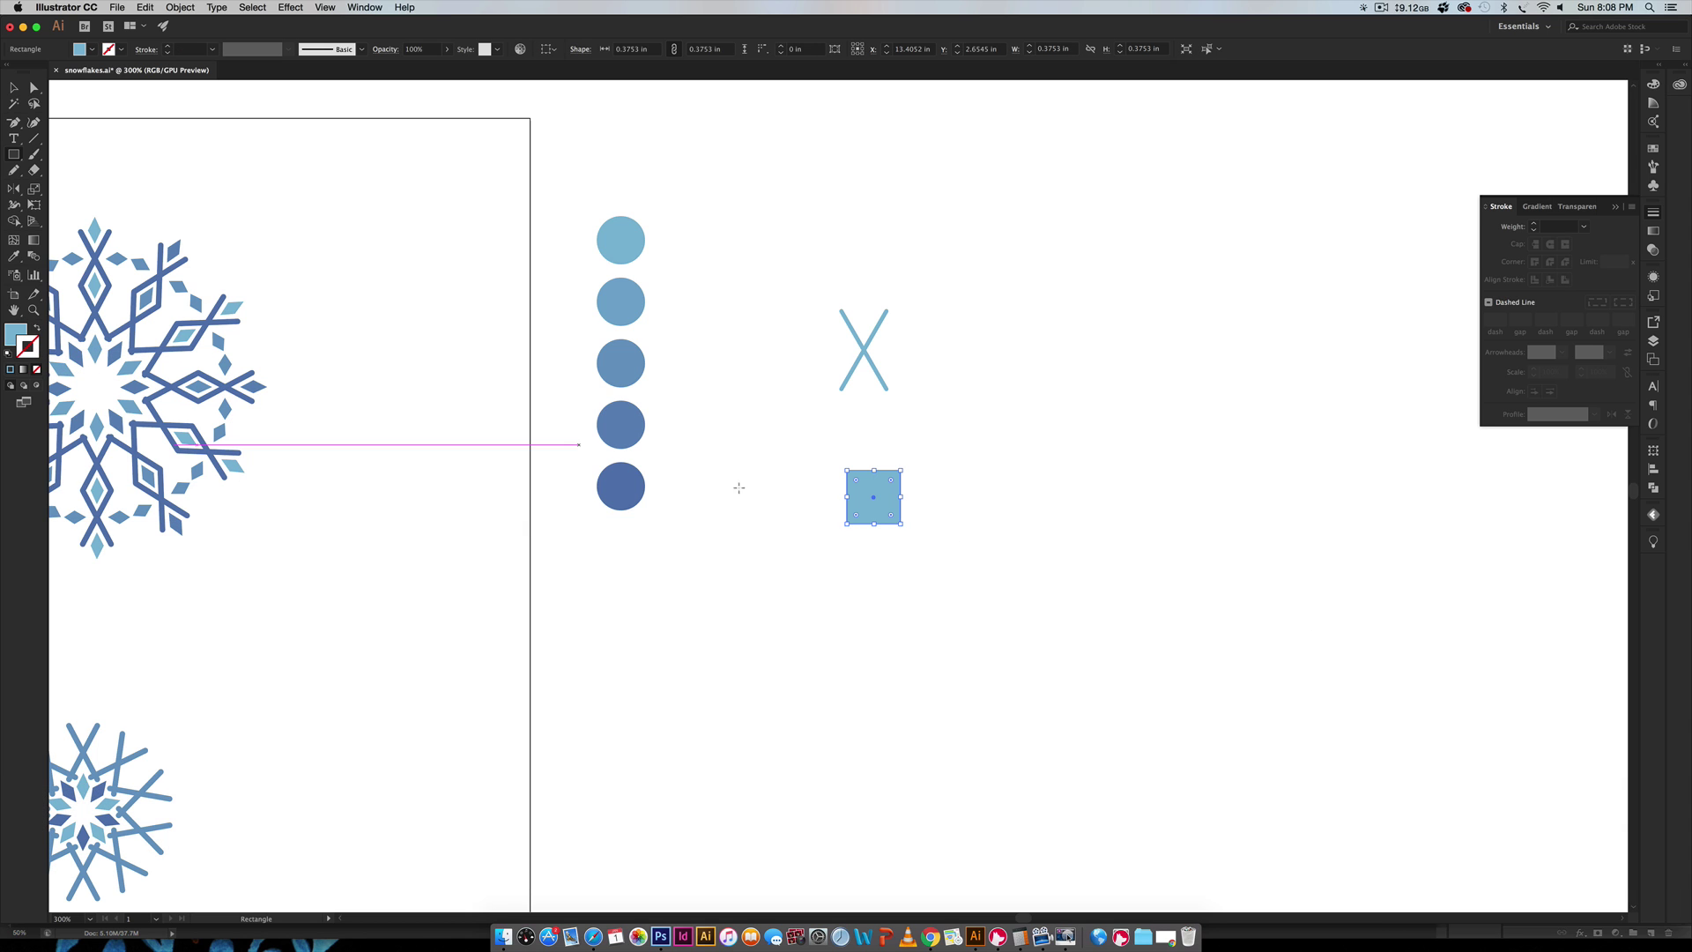
Rotate the light blue square 45° into a diamond
key(v)
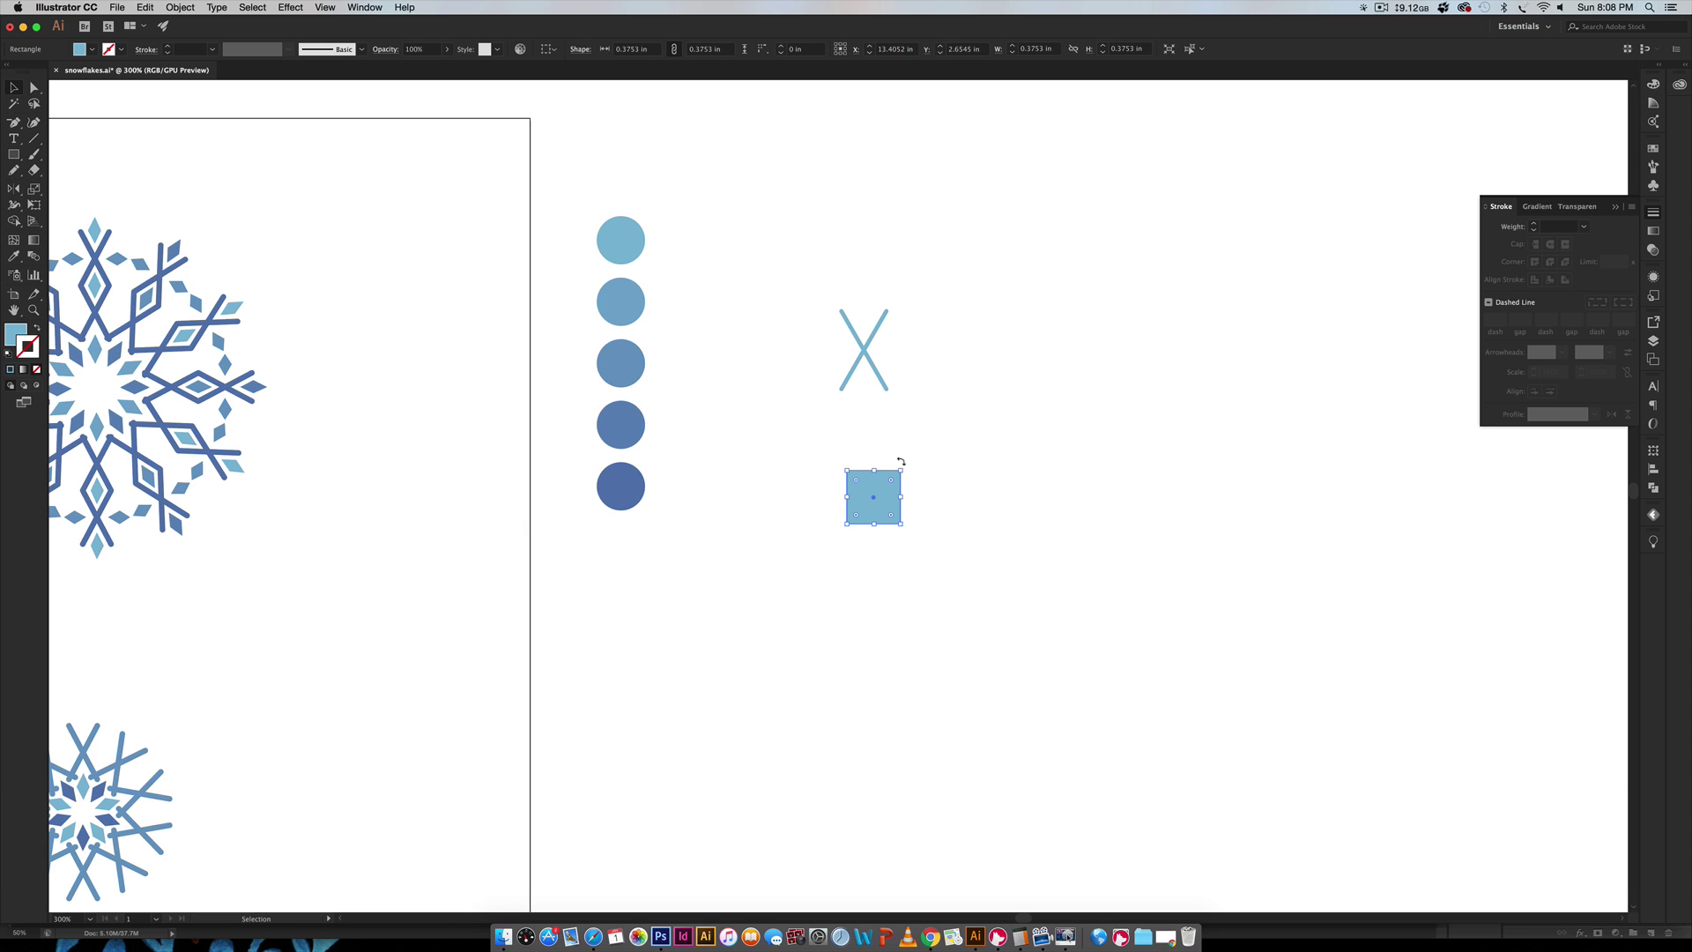
drag(901, 461, 862, 443)
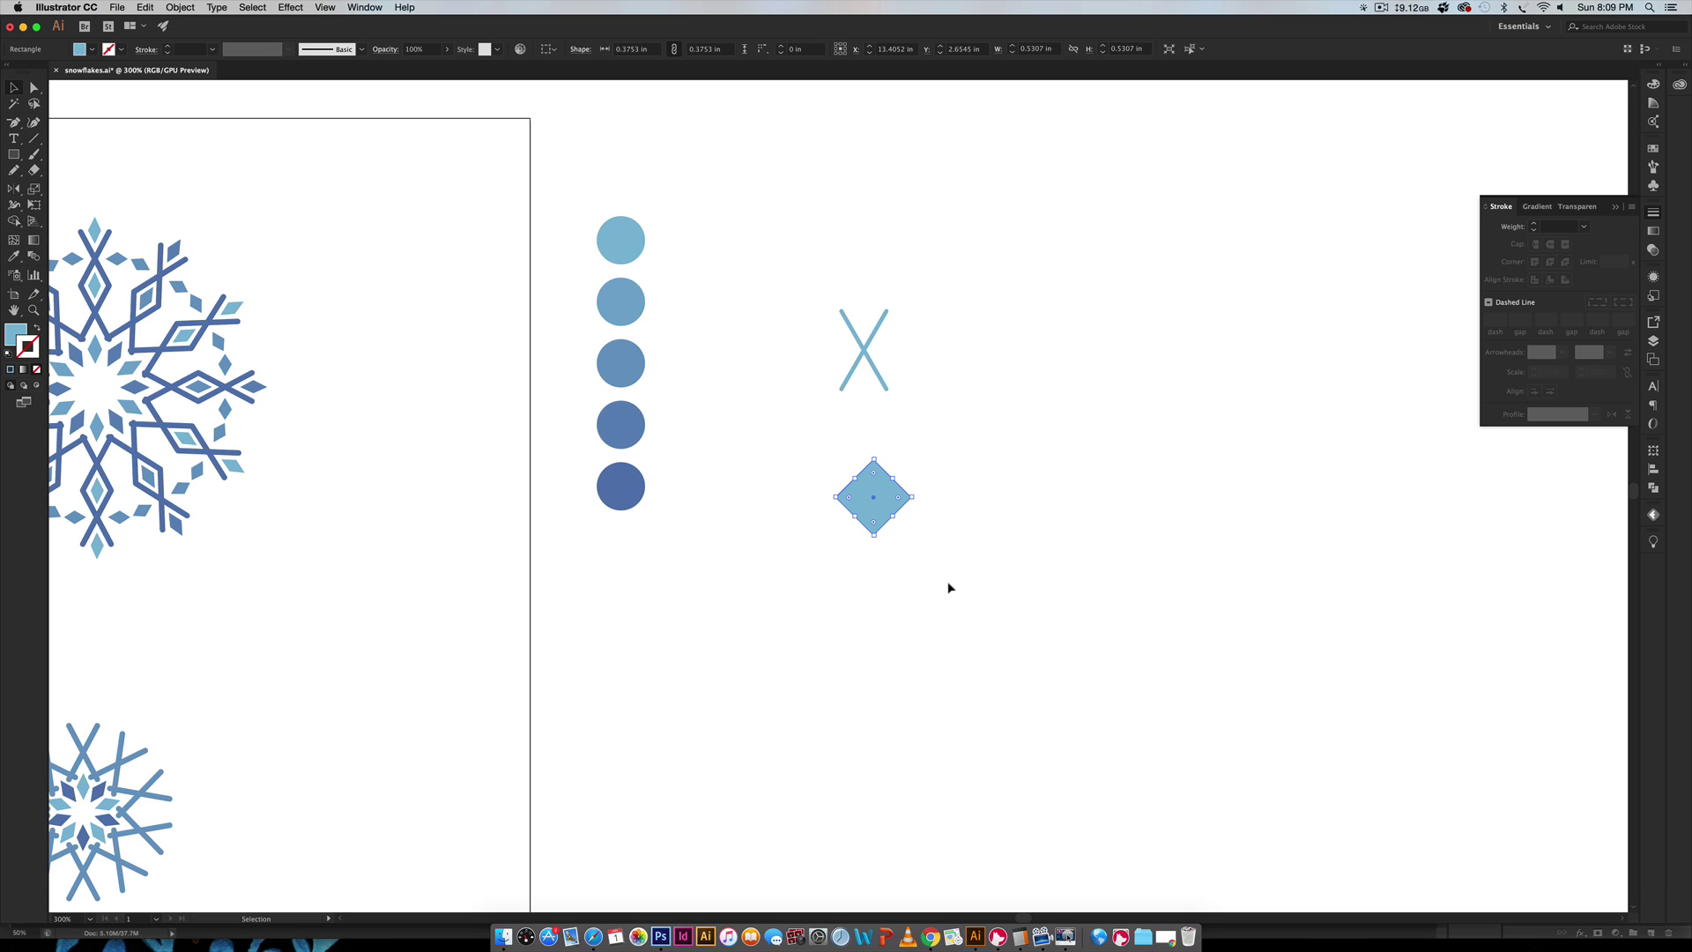
click(948, 581)
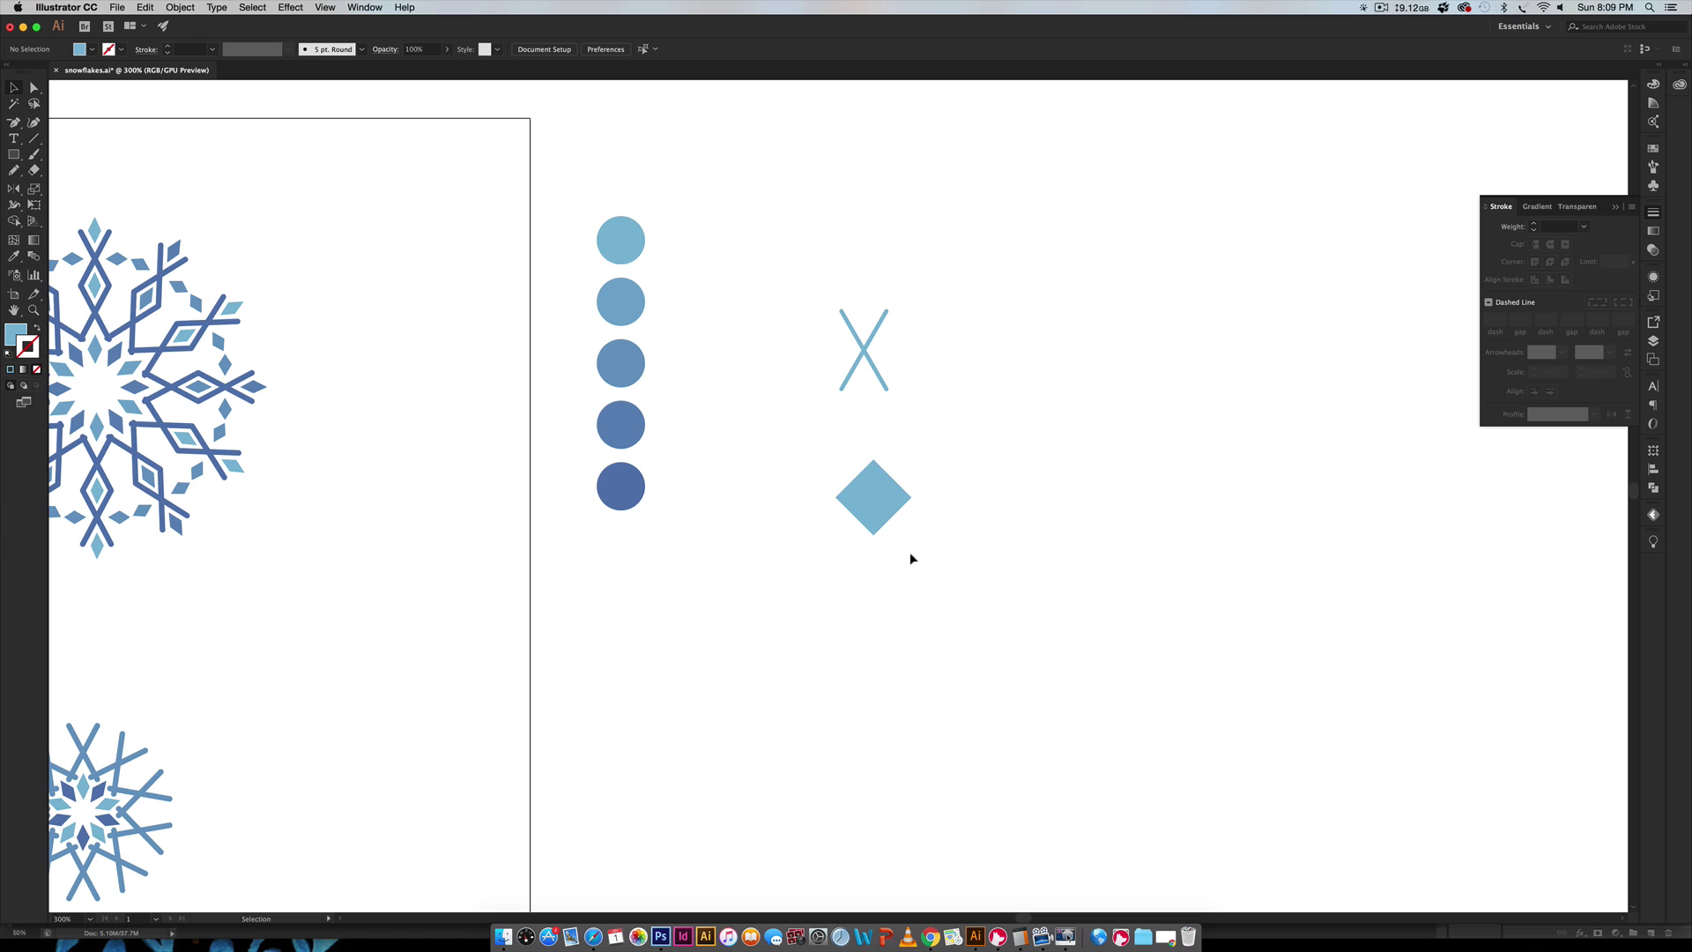
Scale the diamond non-uniformly to 50% horizontally and 100% vertically
click(867, 485)
right_click(873, 490)
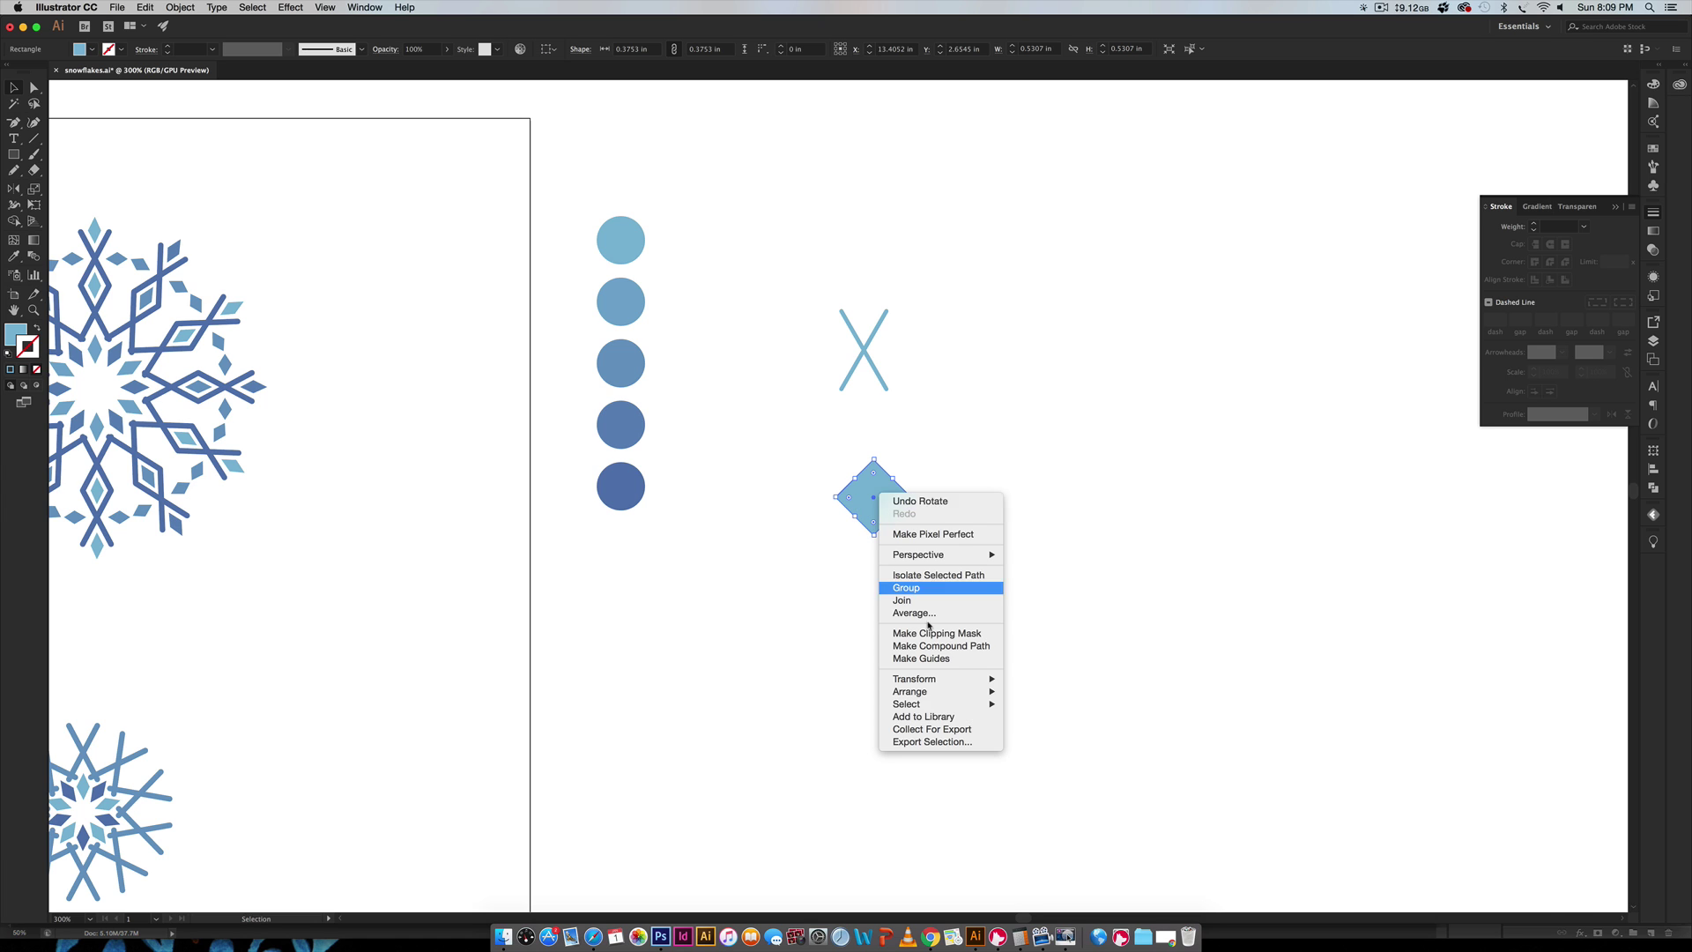
mouse_move(943, 674)
click(1125, 821)
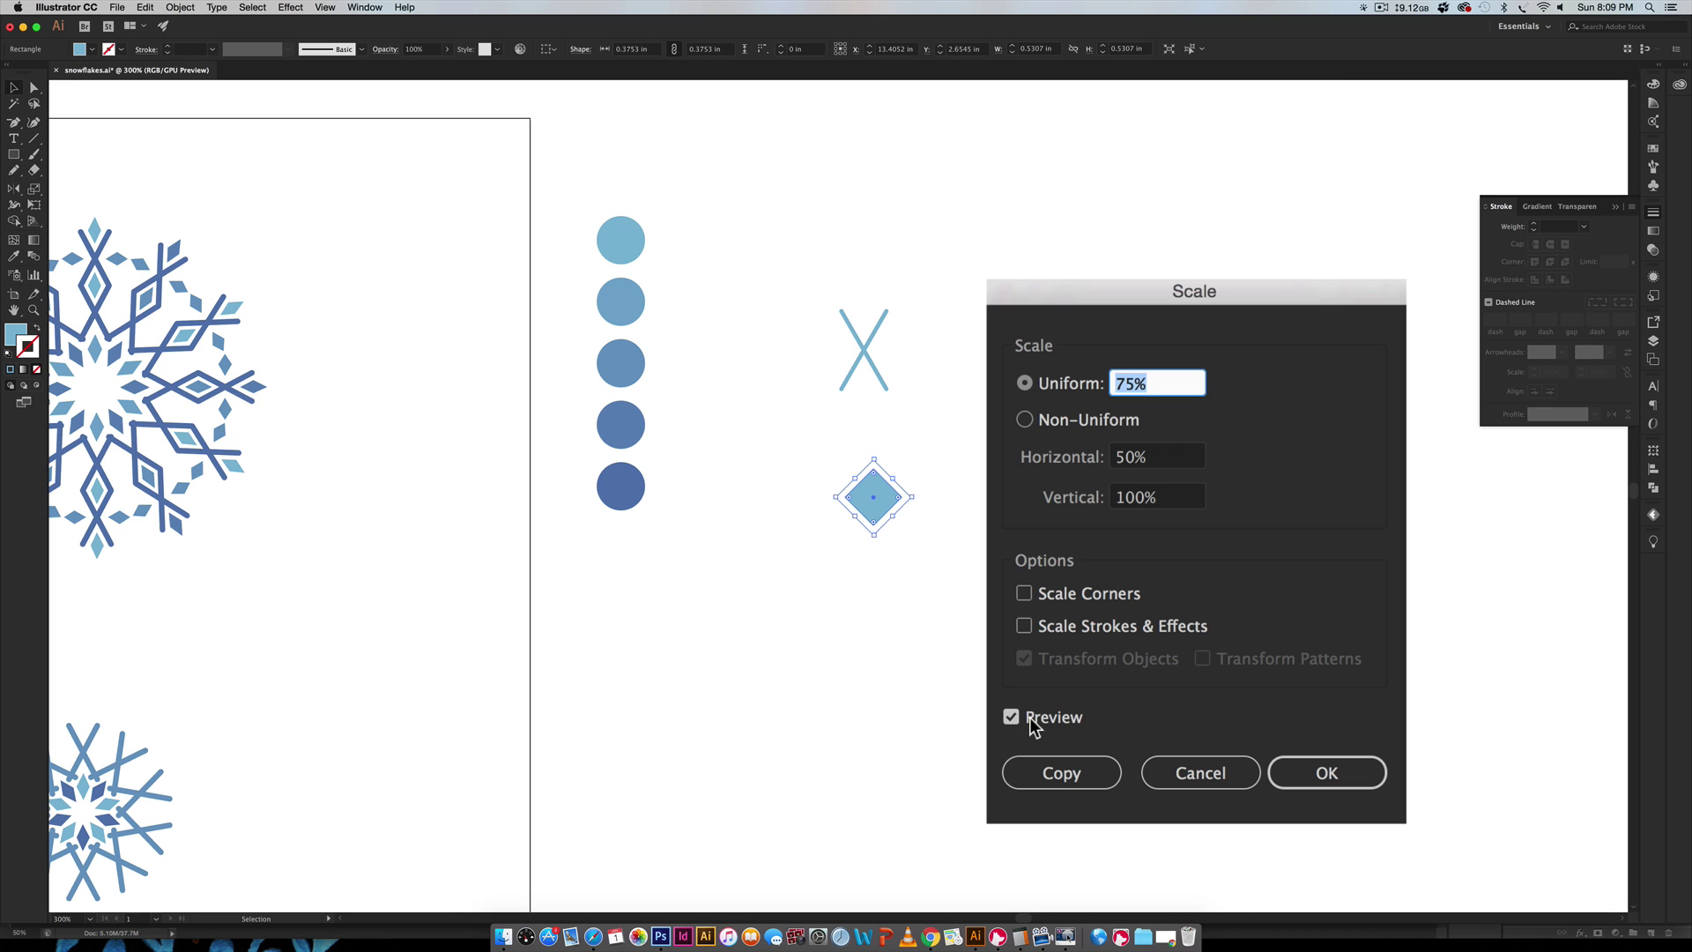
click(1026, 421)
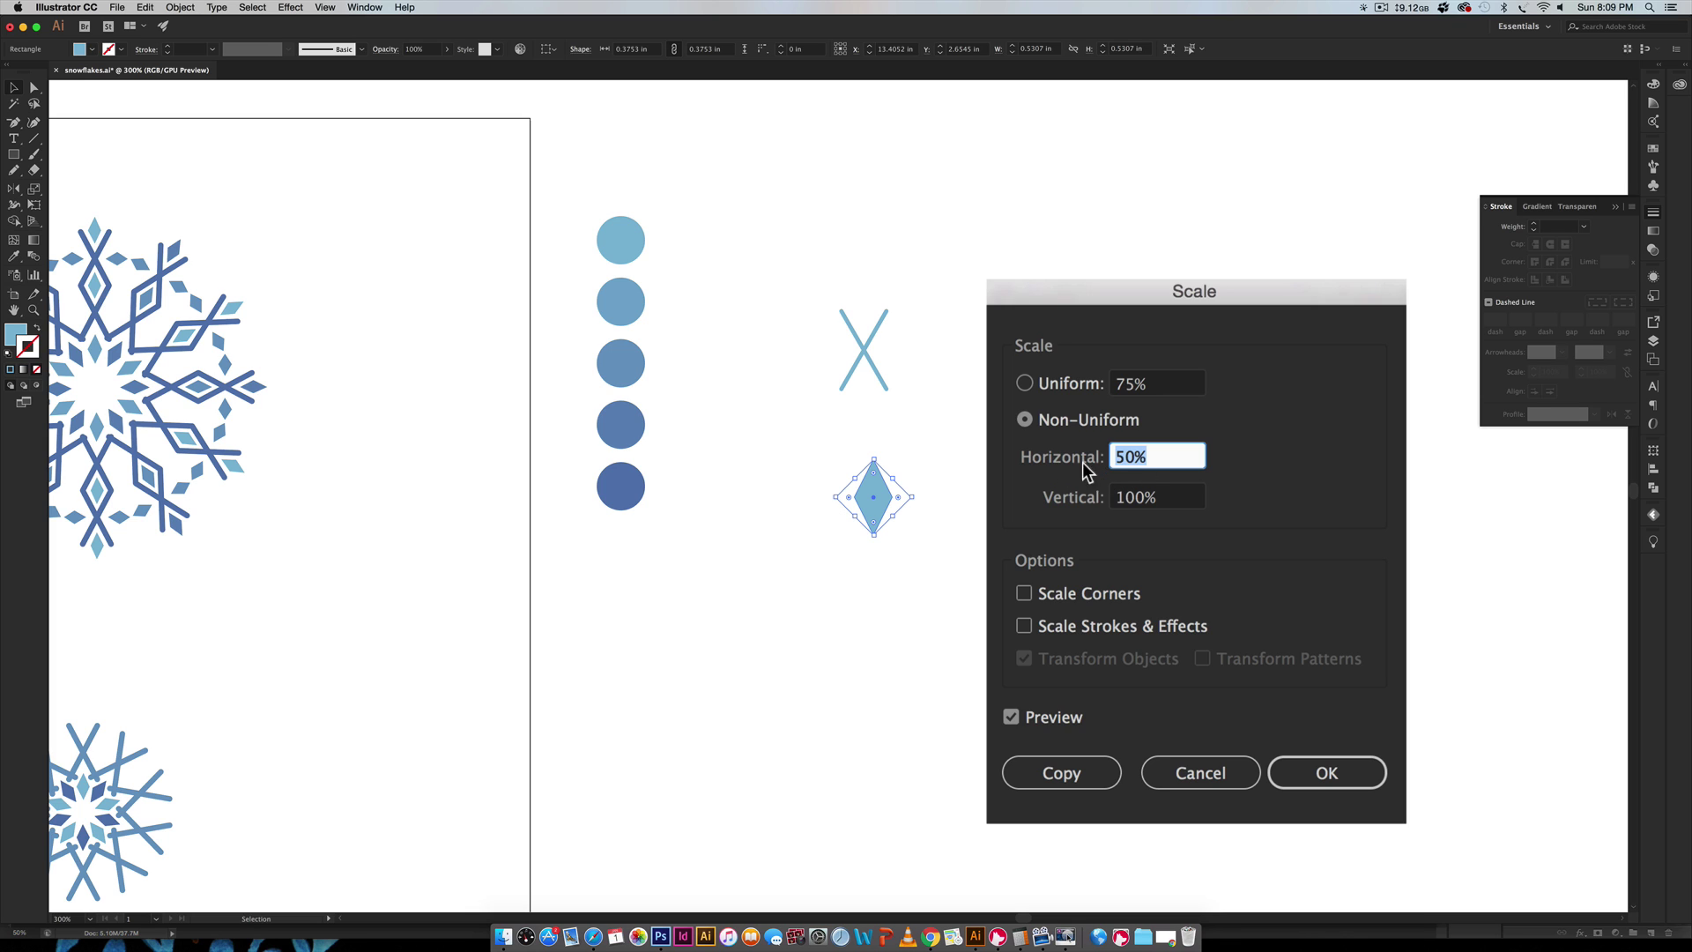
click(1313, 776)
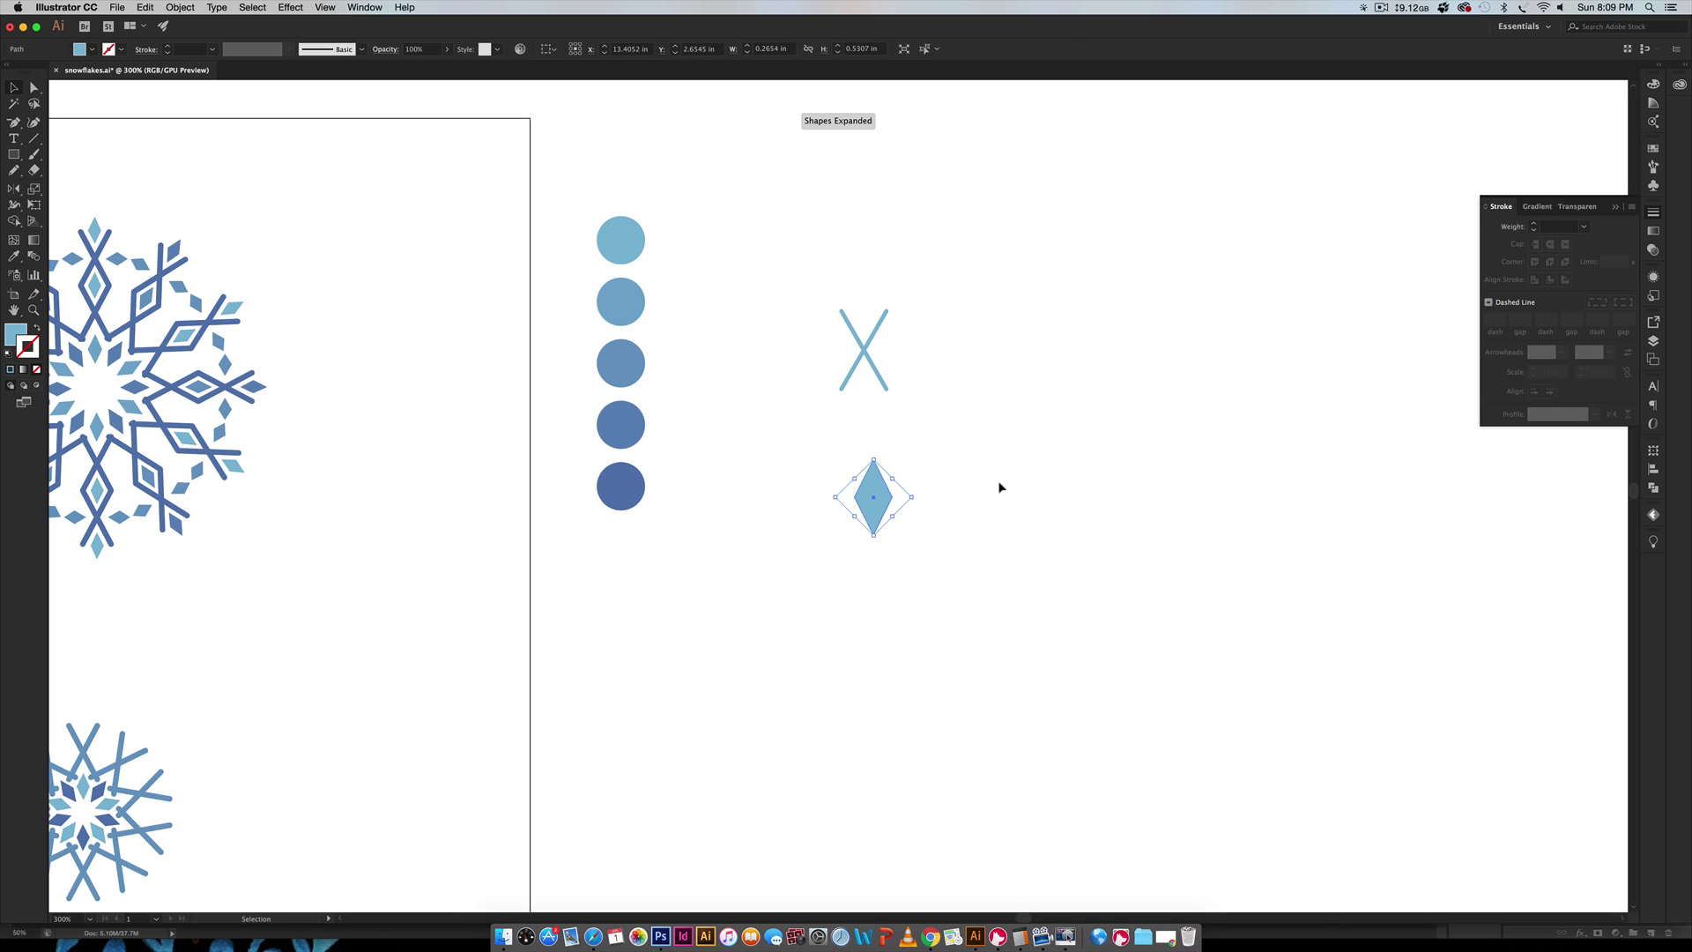
Reset the bounding box of the narrowed diamond
right_click(878, 492)
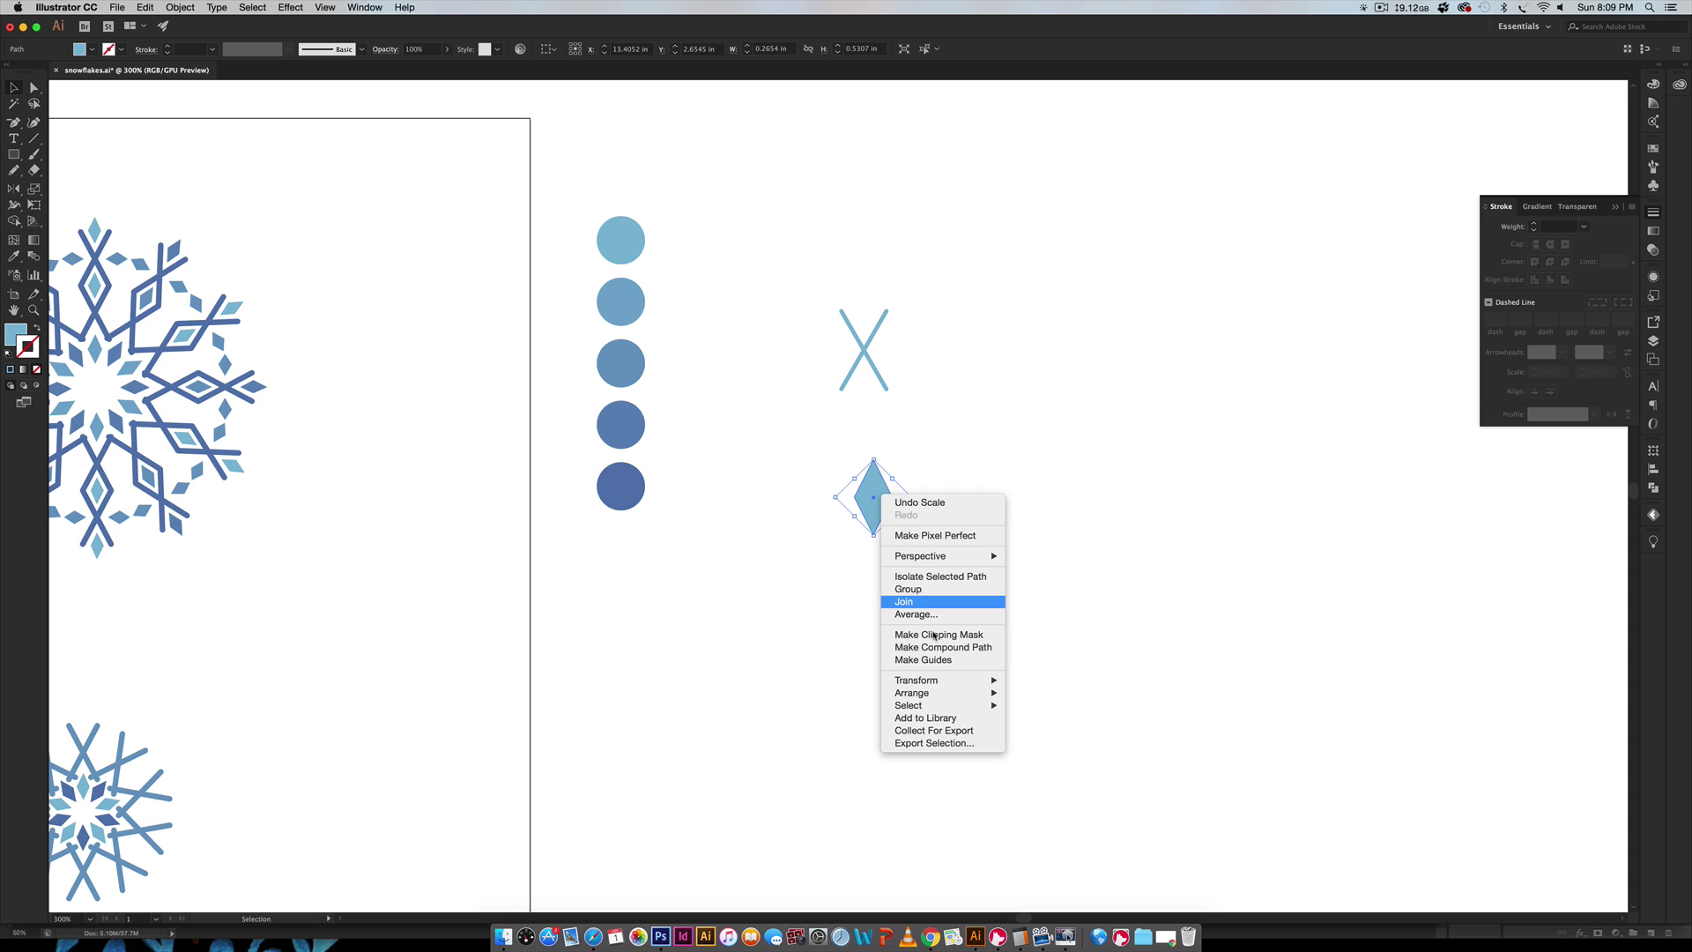
mouse_move(944, 681)
click(1063, 791)
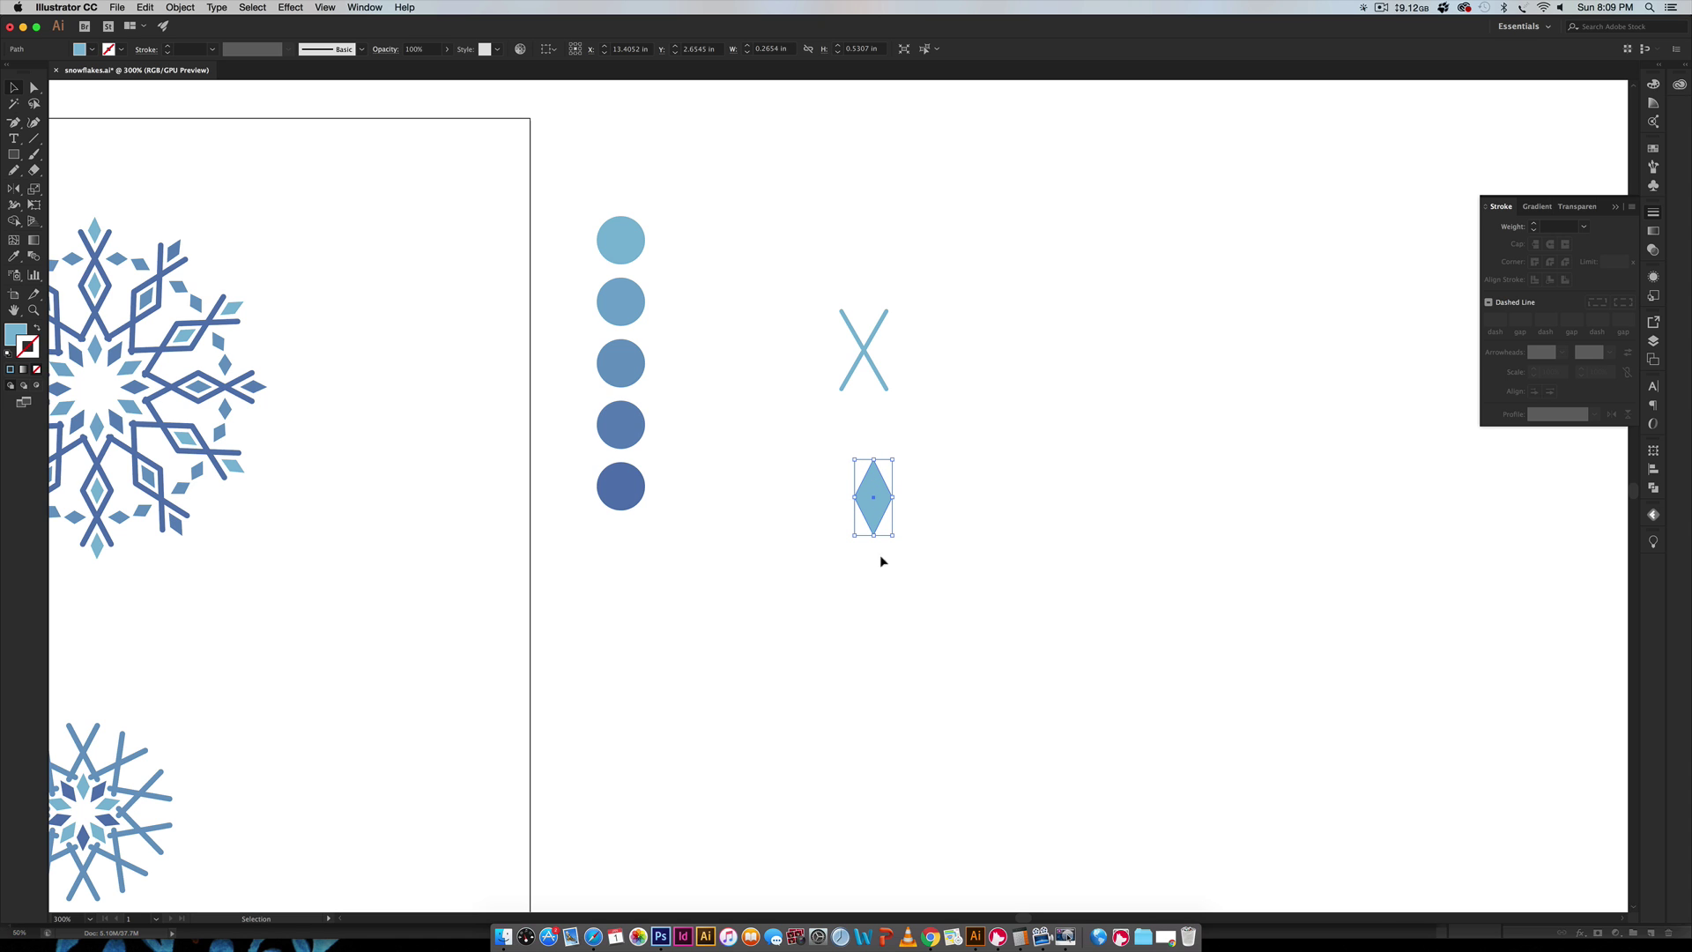
Shrink the diamond proportionally and move it up, centred in the lower opening of the X with its lower half extending below the lines
key(a)
key(super+equal)
key(super+equal)
key(super+equal)
key(v)
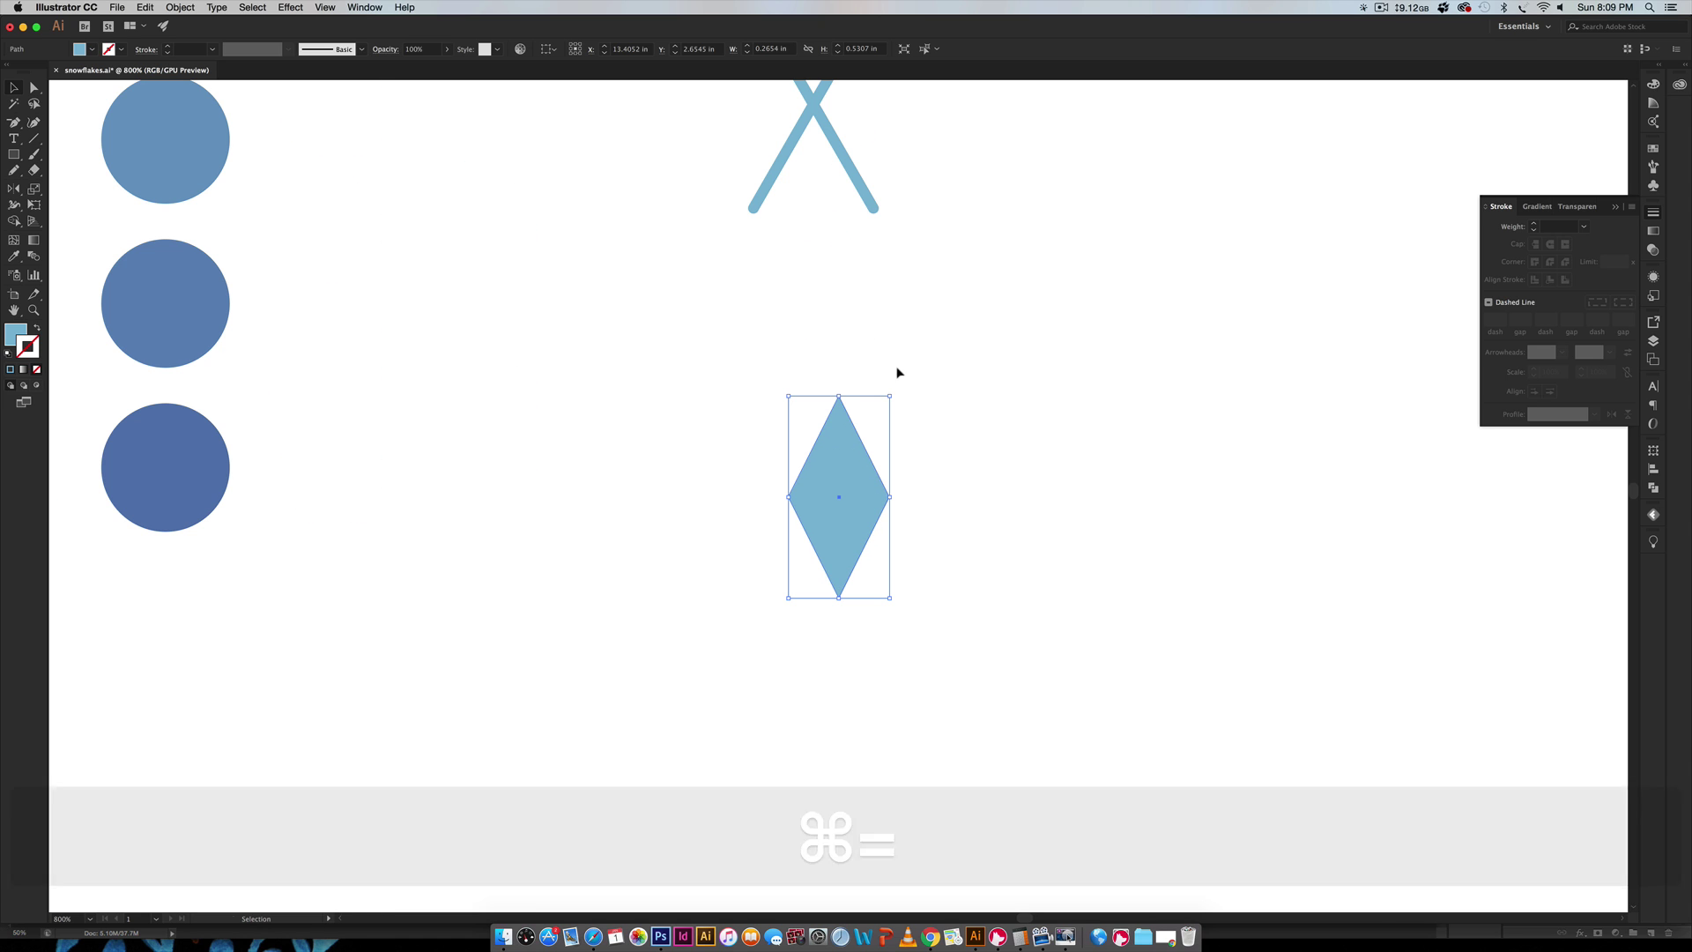
drag(886, 394, 851, 474)
drag(819, 534, 813, 232)
click(1013, 313)
key(space)
scroll(978, 287, up, 6)
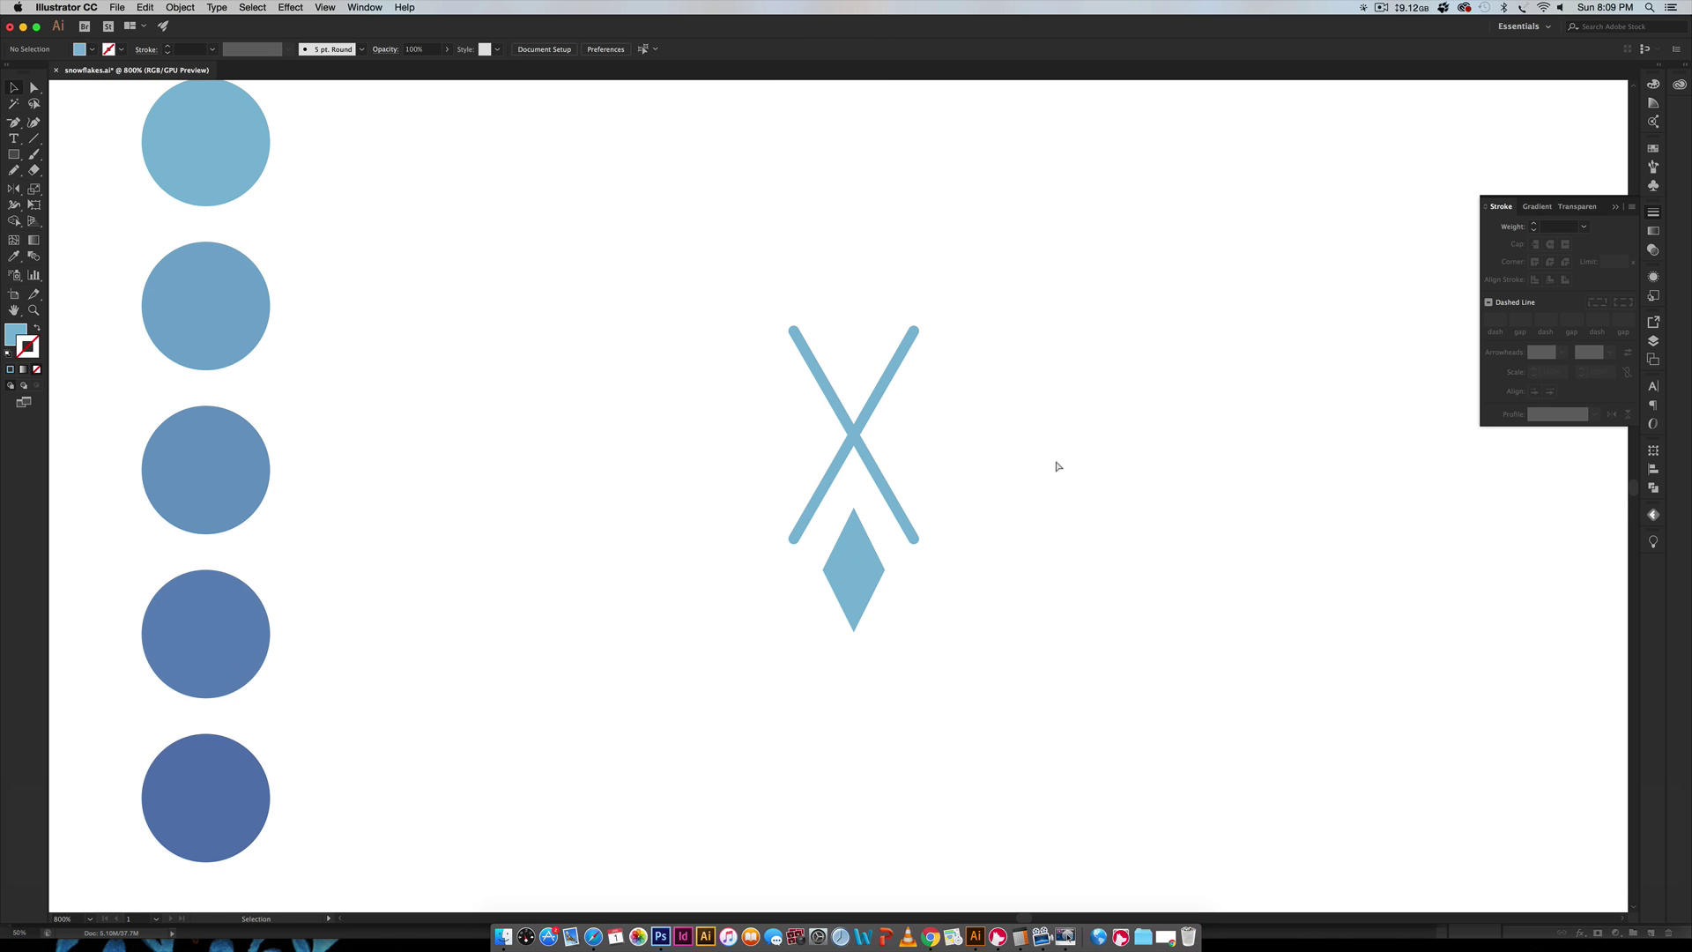
Duplicate the X and diamond together into the empty area to the right of the original motif
key(super+minus)
key(super+minus)
key(super+minus)
drag(783, 393, 920, 599)
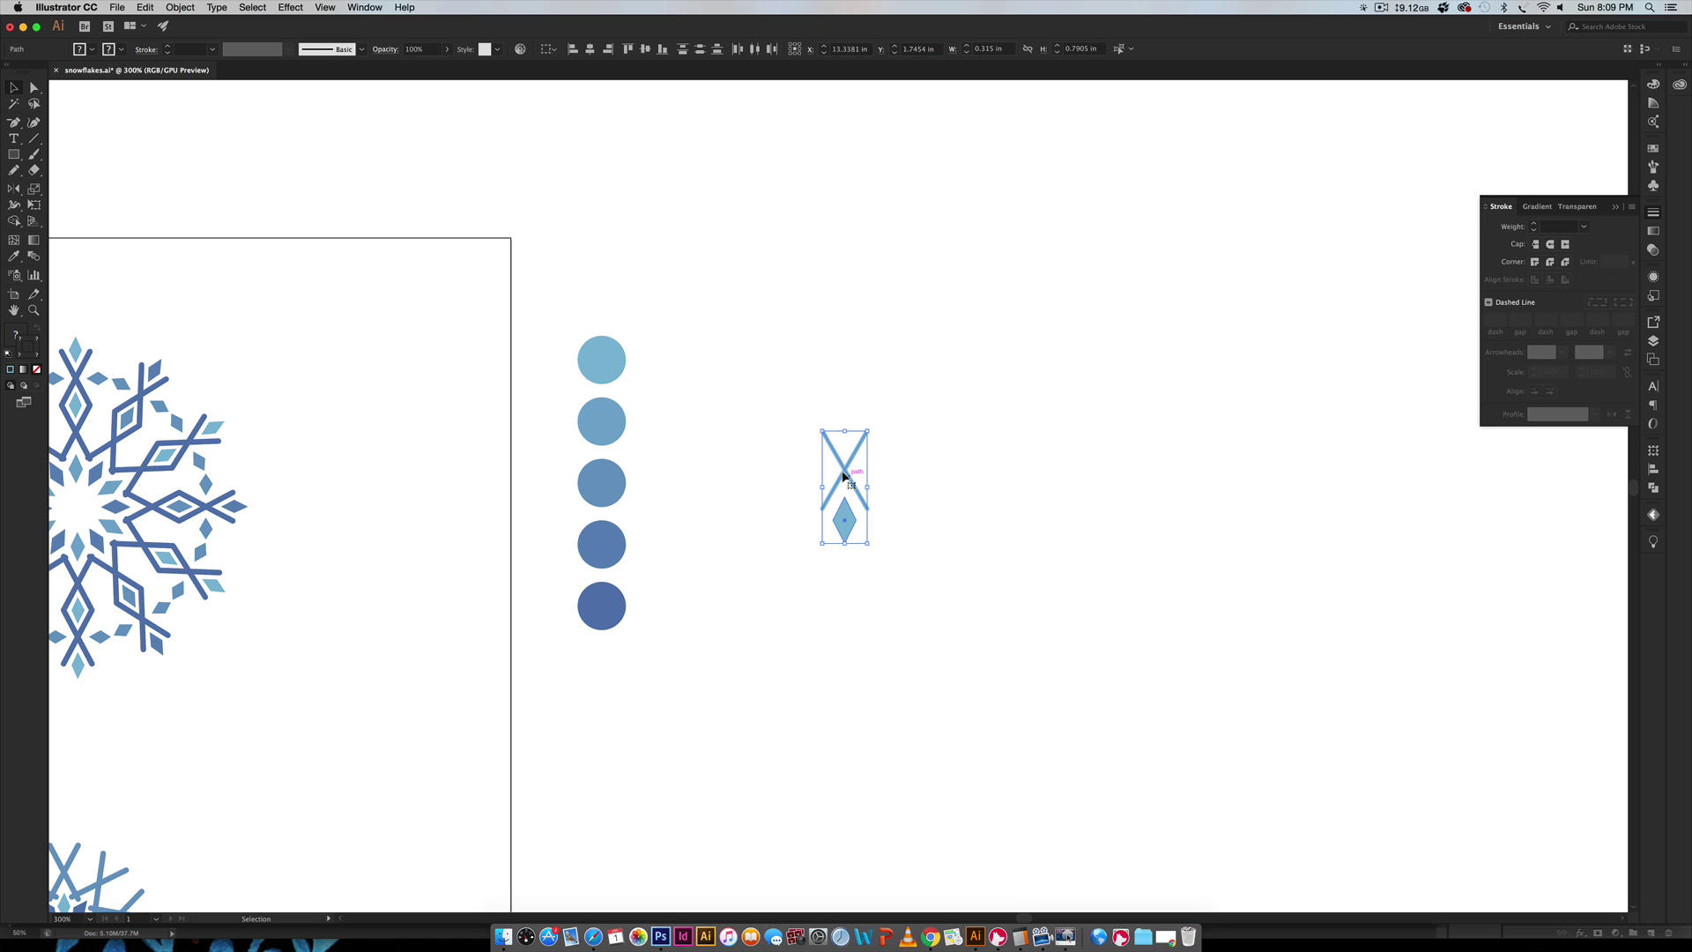
mouse_move(841, 469)
mouse_down()
mouse_move(1123, 470)
mouse_move(806, 451)
mouse_move(847, 481)
mouse_up()
Expand the two crossed lines of the motif nearest the colour circles, with Fill and Stroke enabled
click(775, 467)
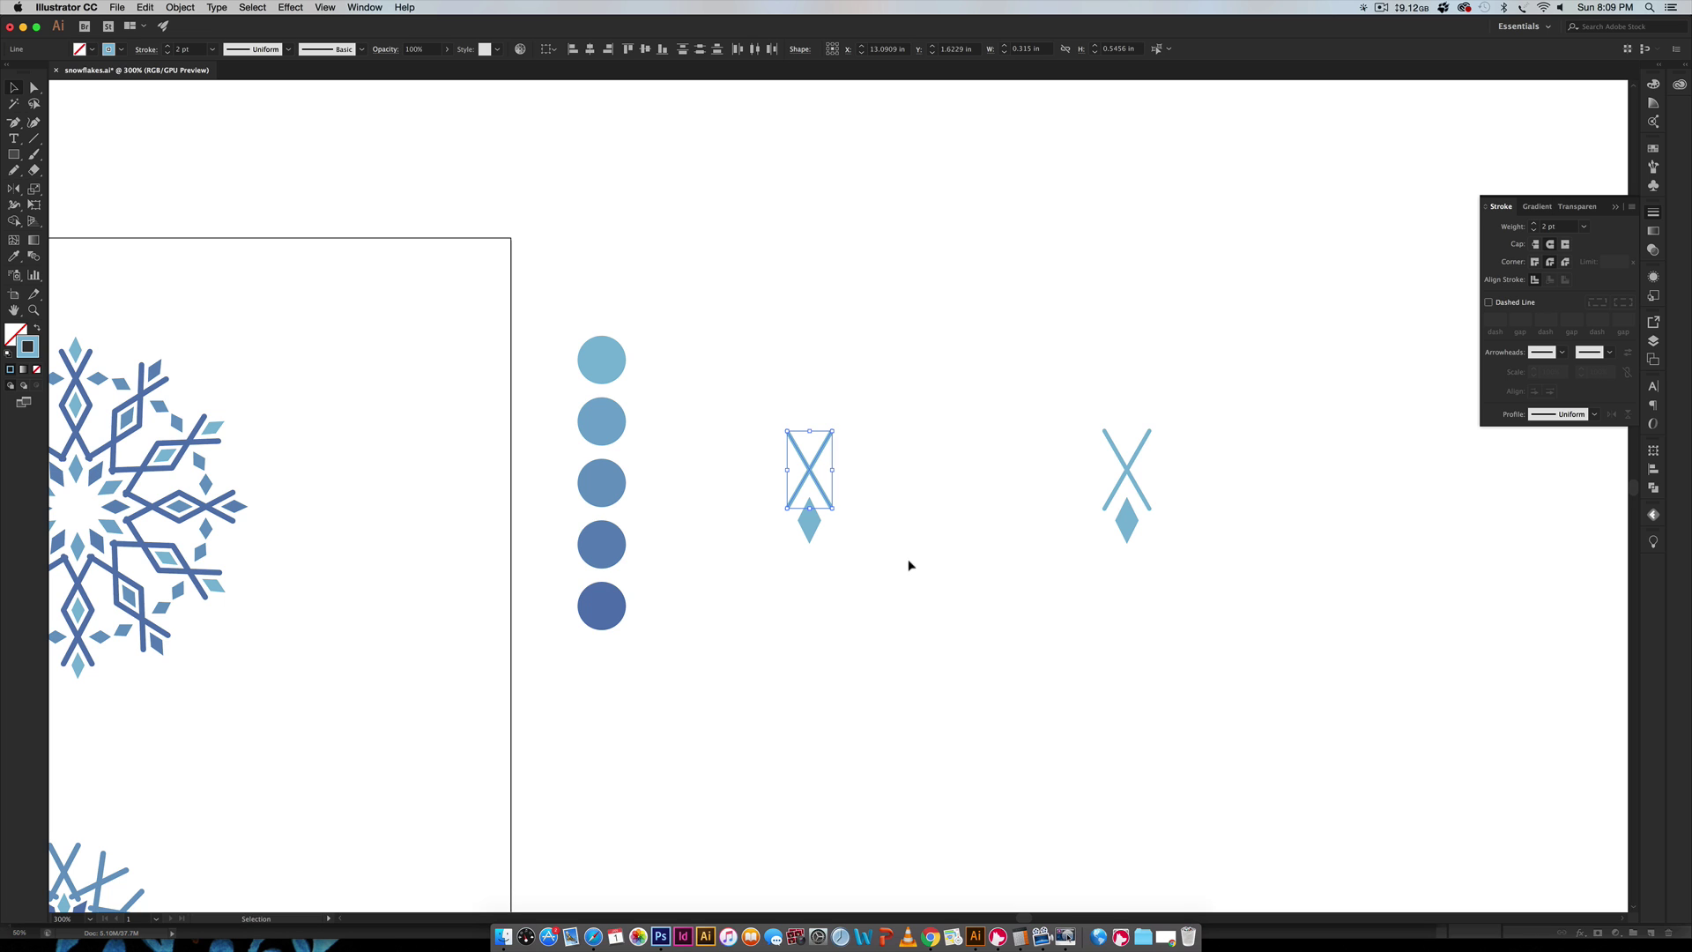
key(super+equal)
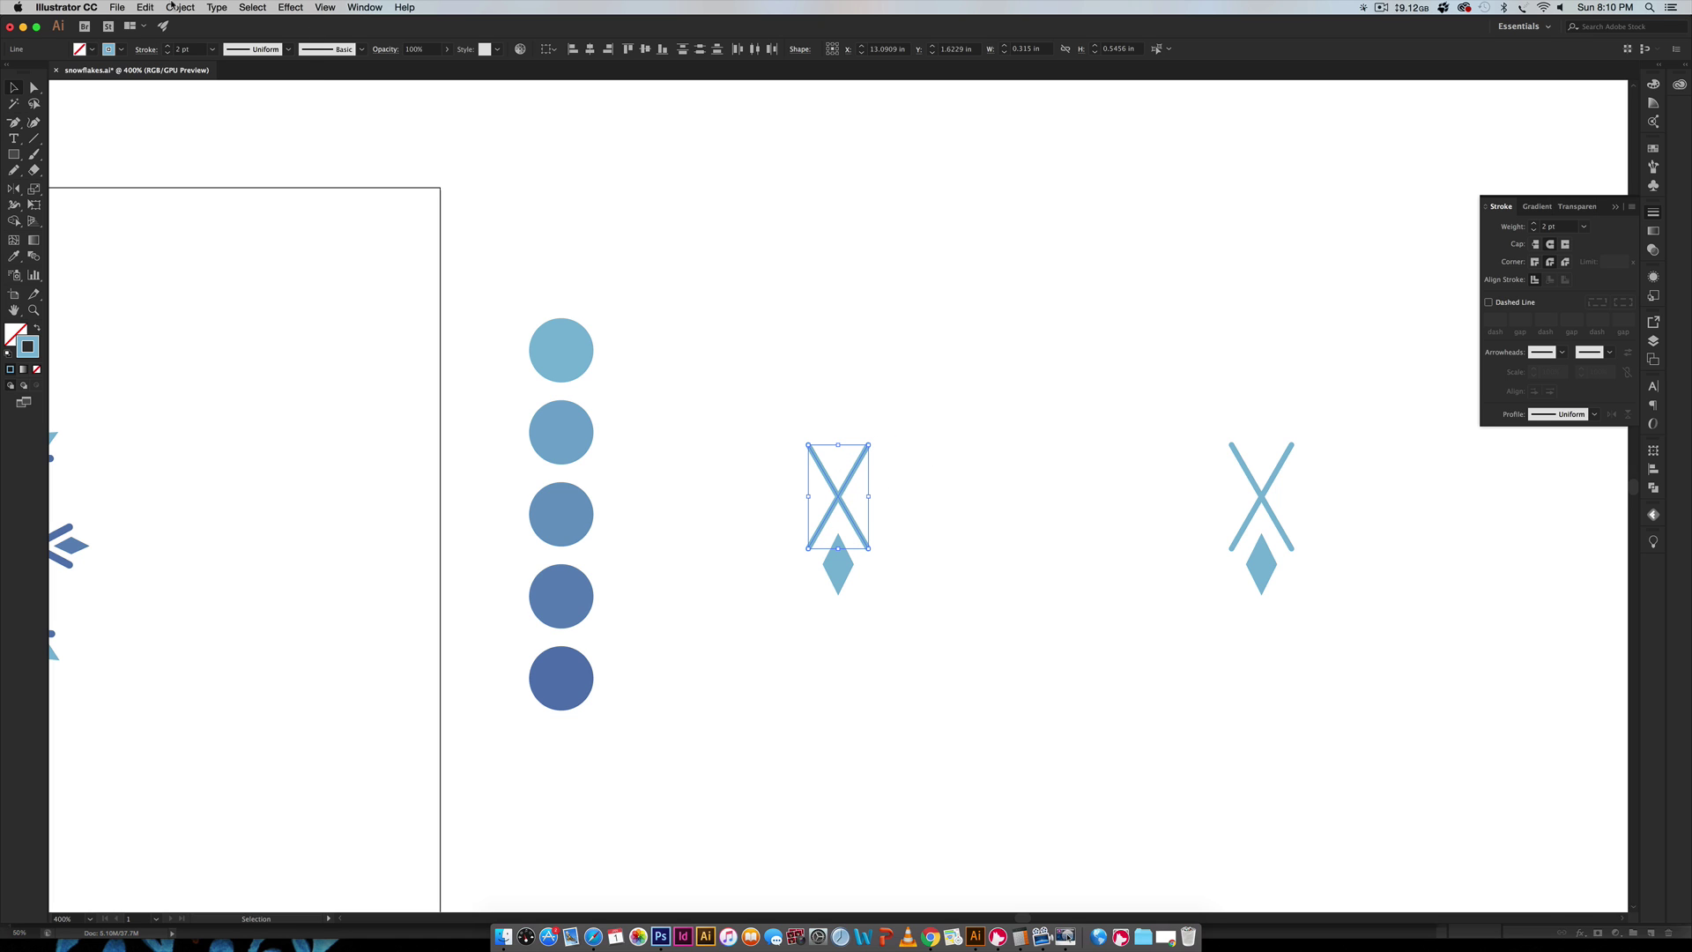
click(180, 7)
click(190, 139)
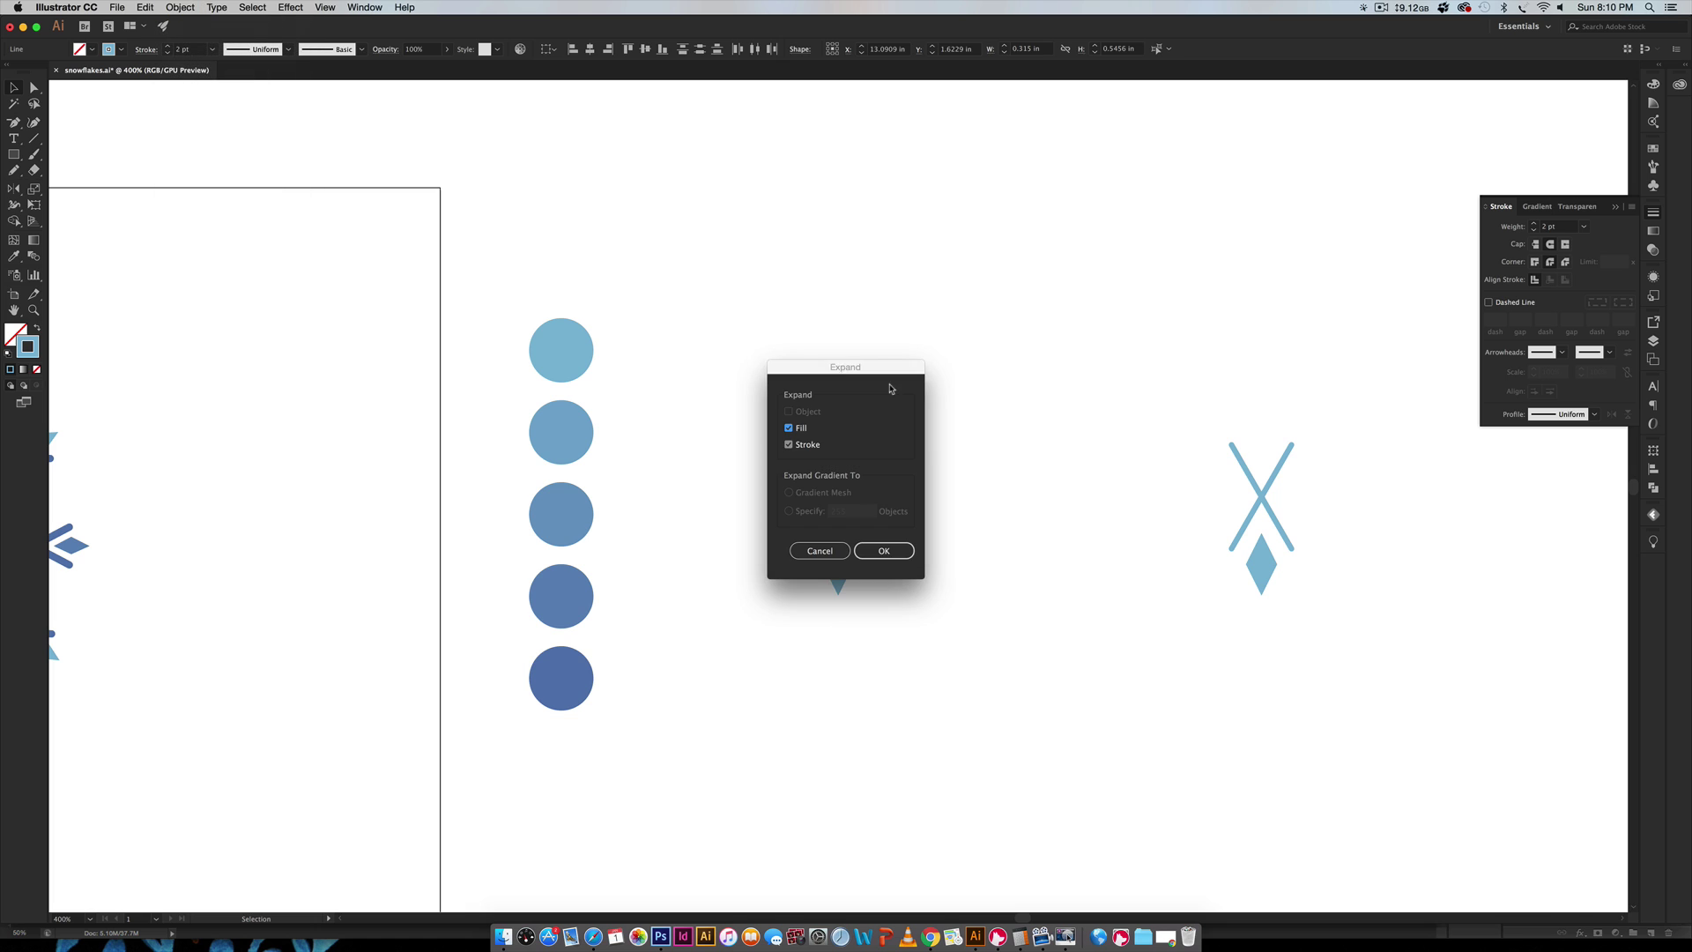
click(890, 551)
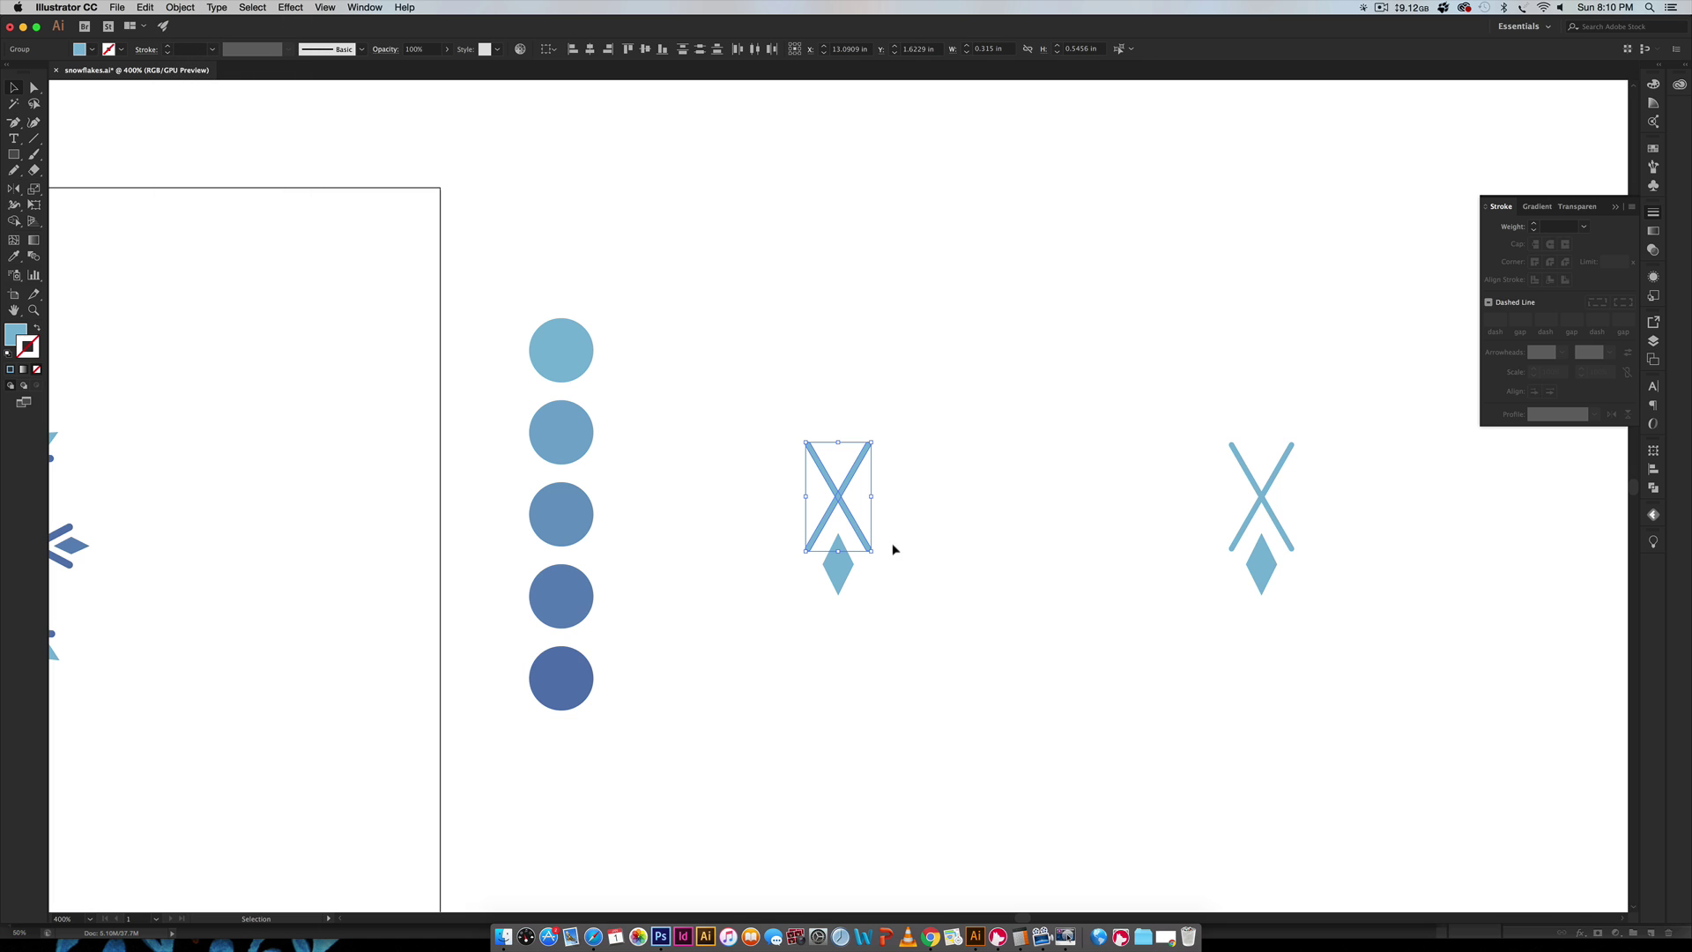
Unite the two expanded lines of the X into a single shape with Pathfinder and check its paths in outline view
click(1653, 488)
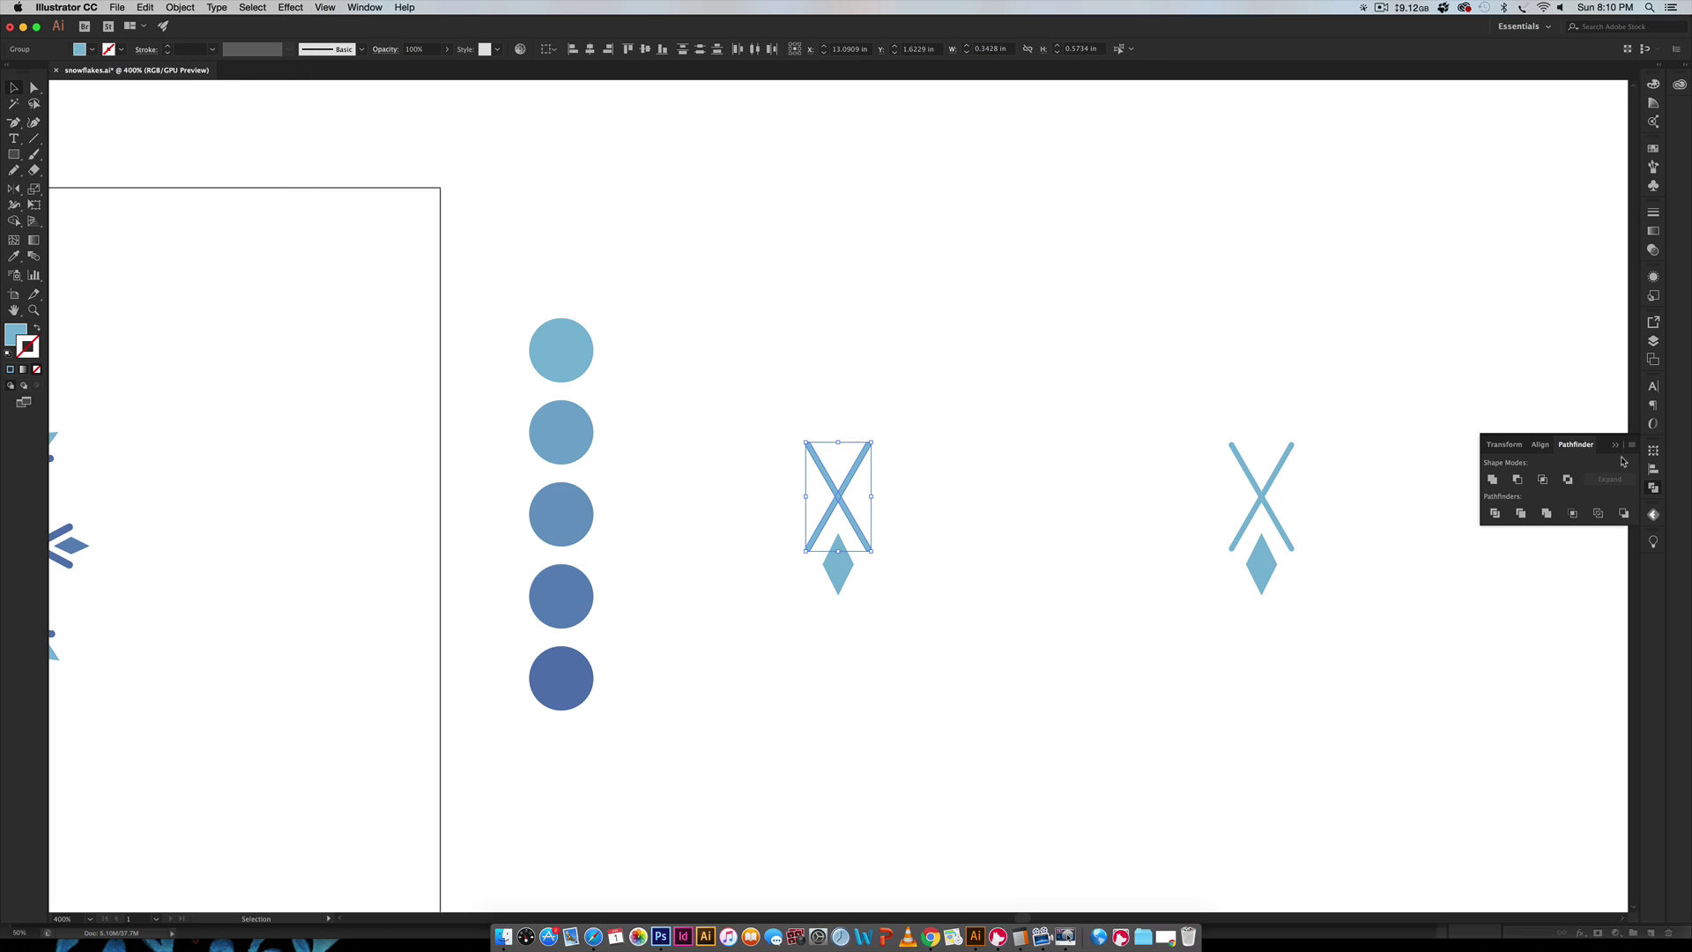
click(365, 8)
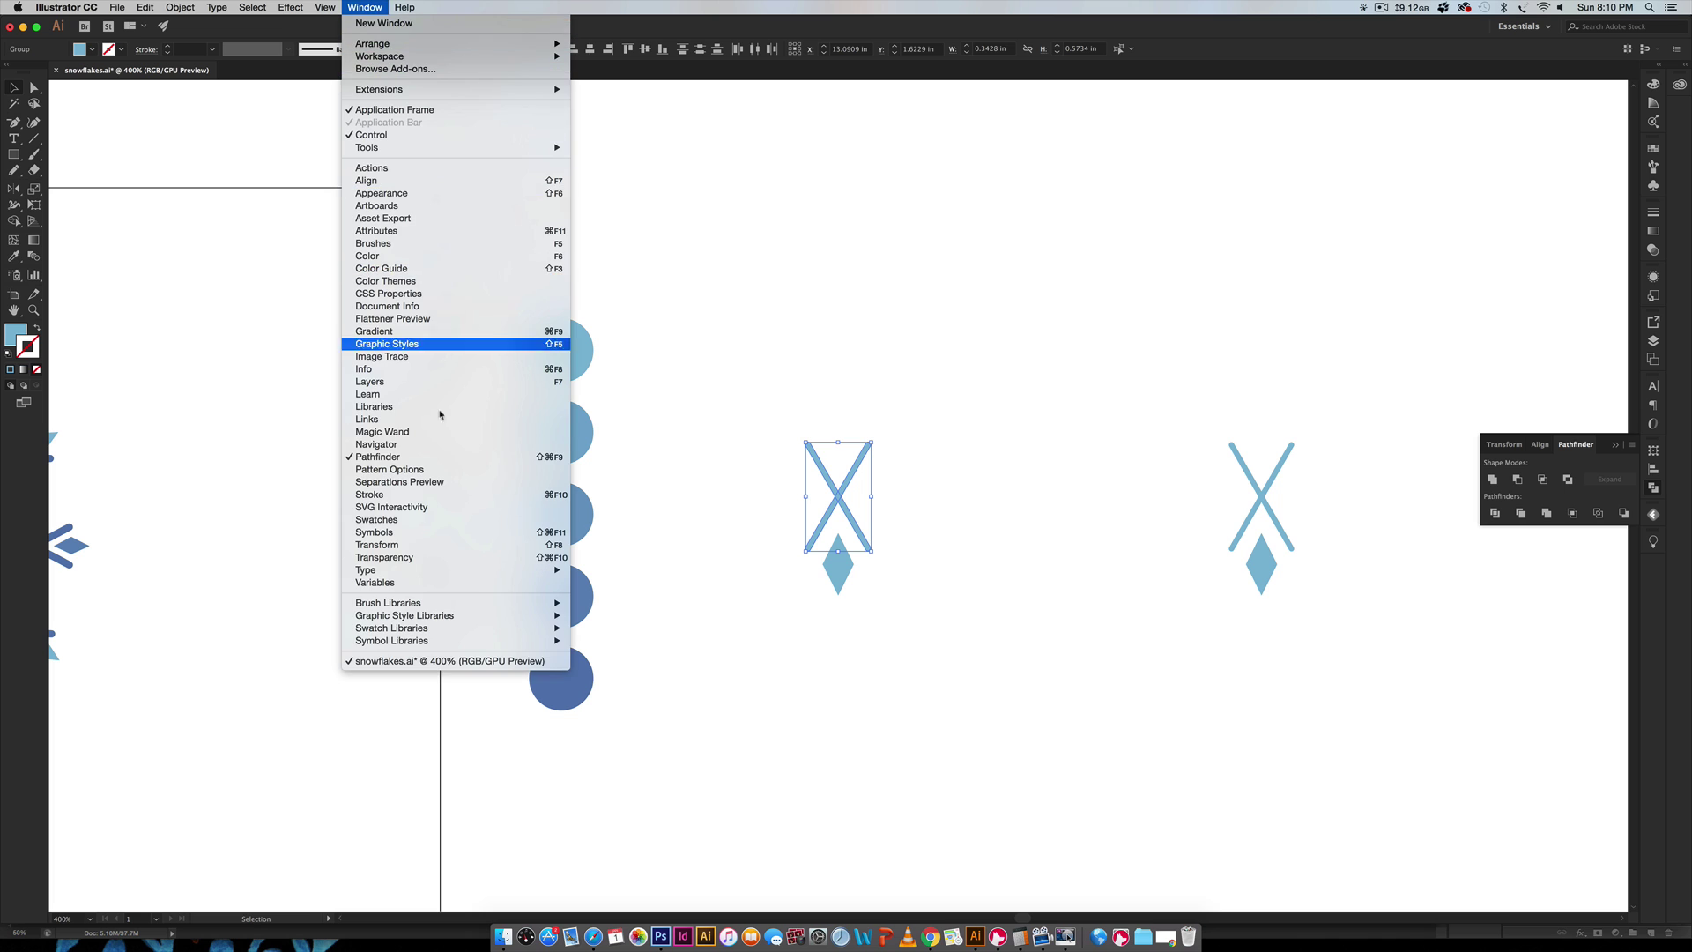
click(440, 456)
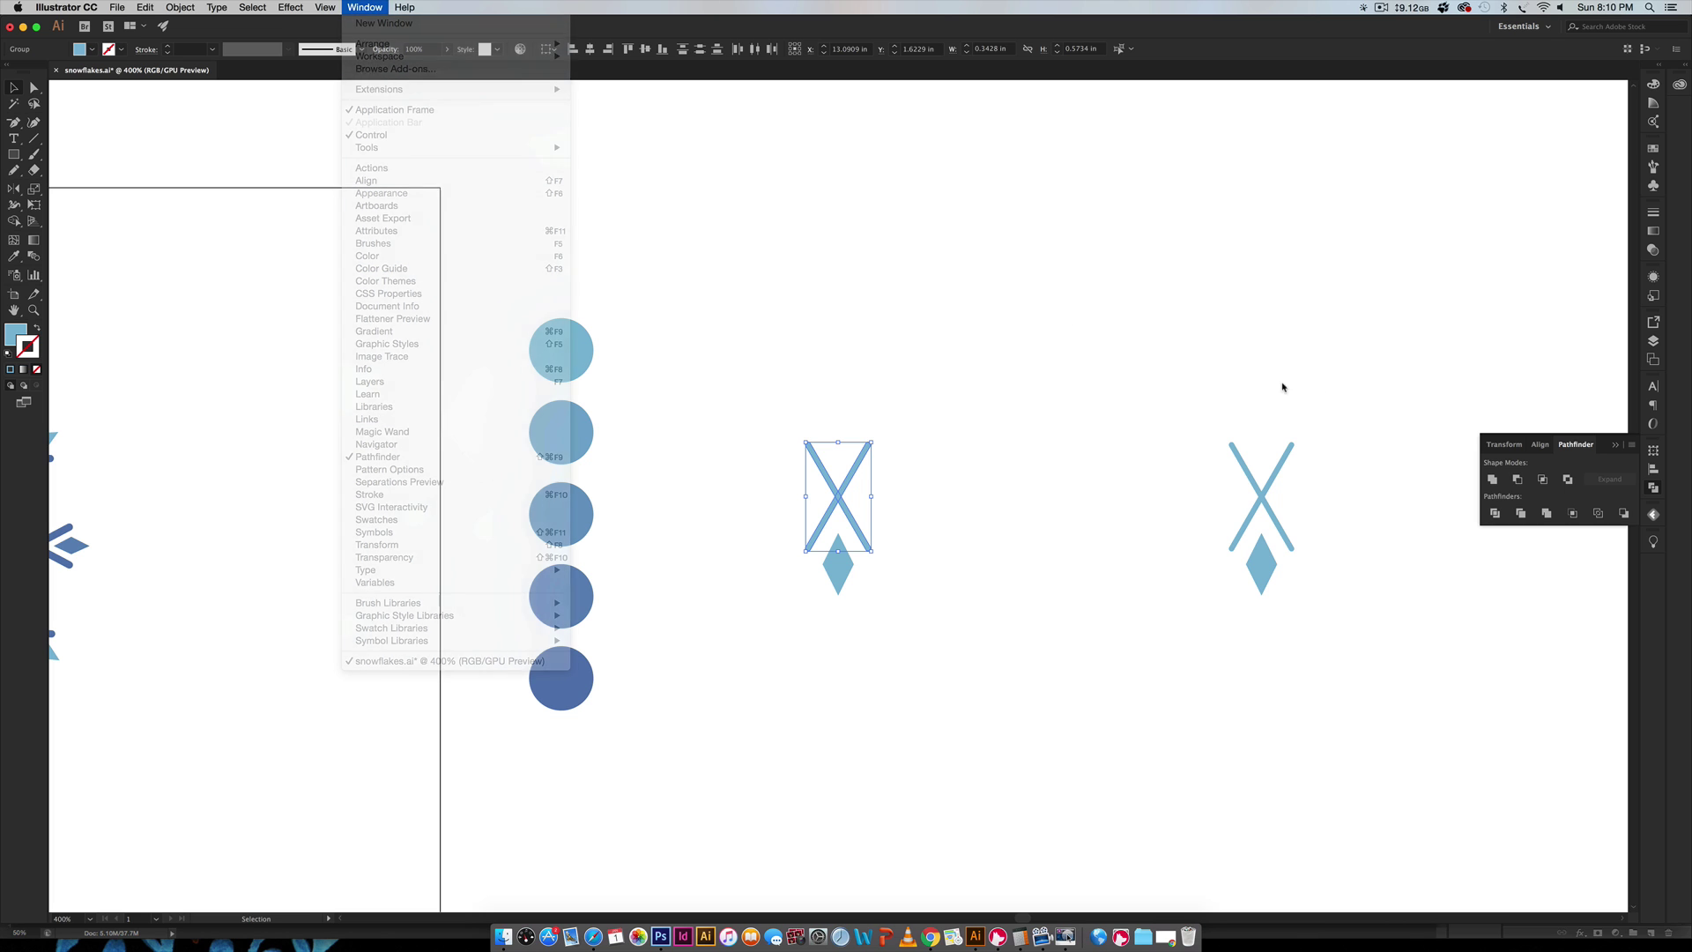
click(1492, 480)
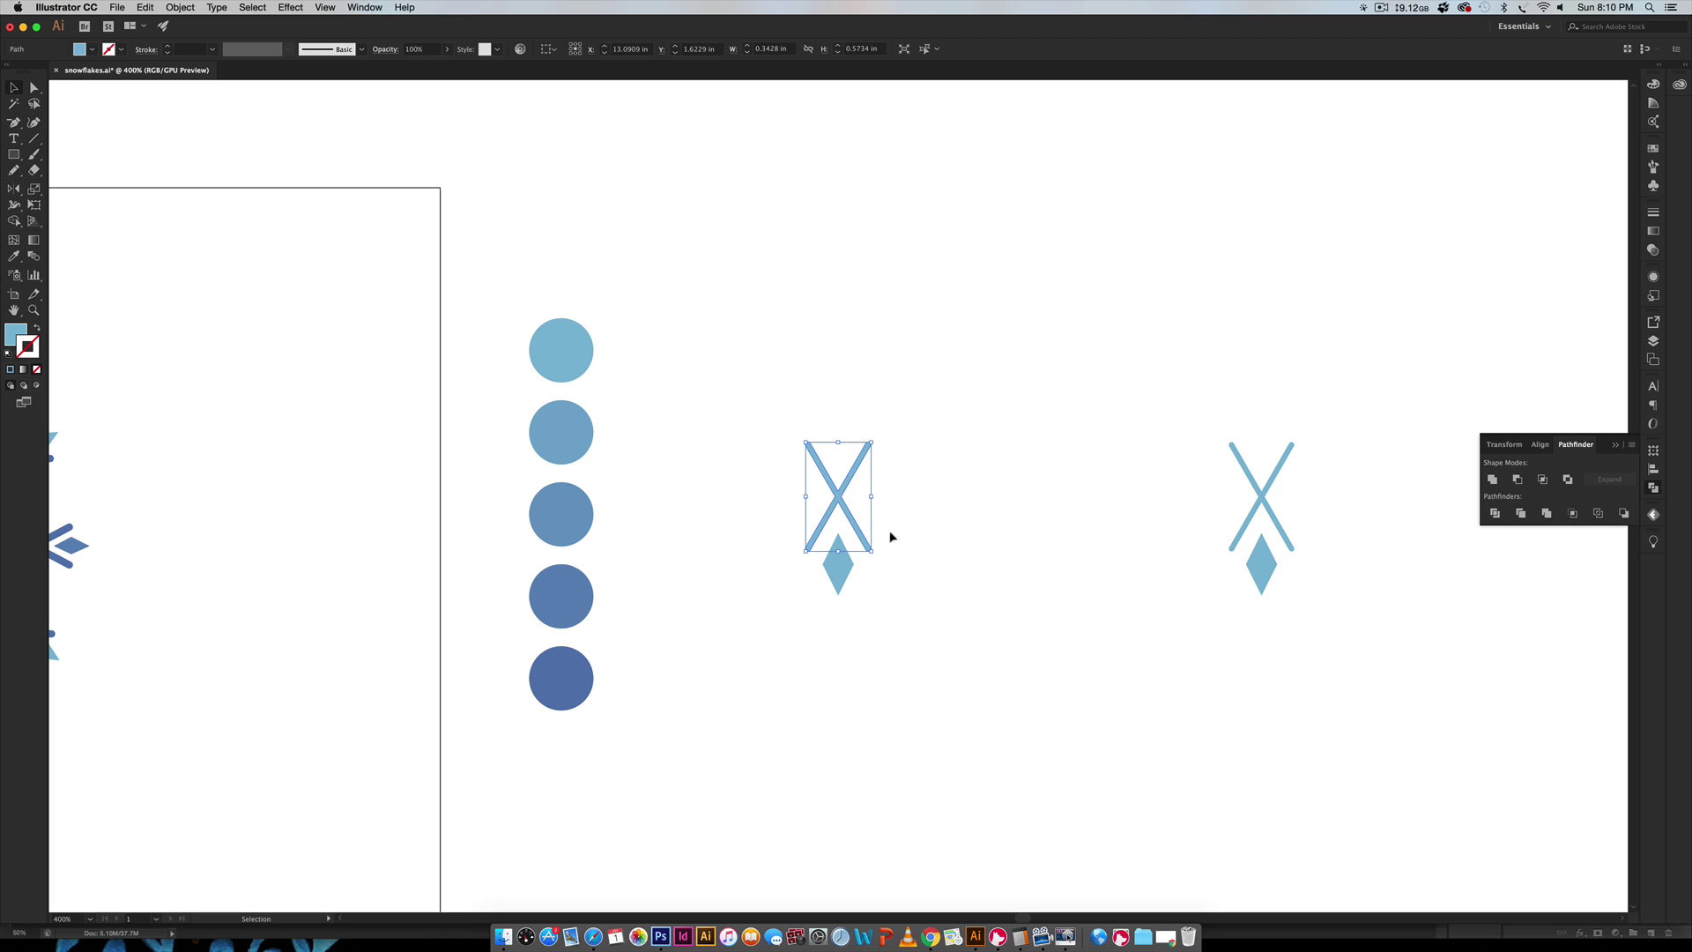
key(a)
key(super+y)
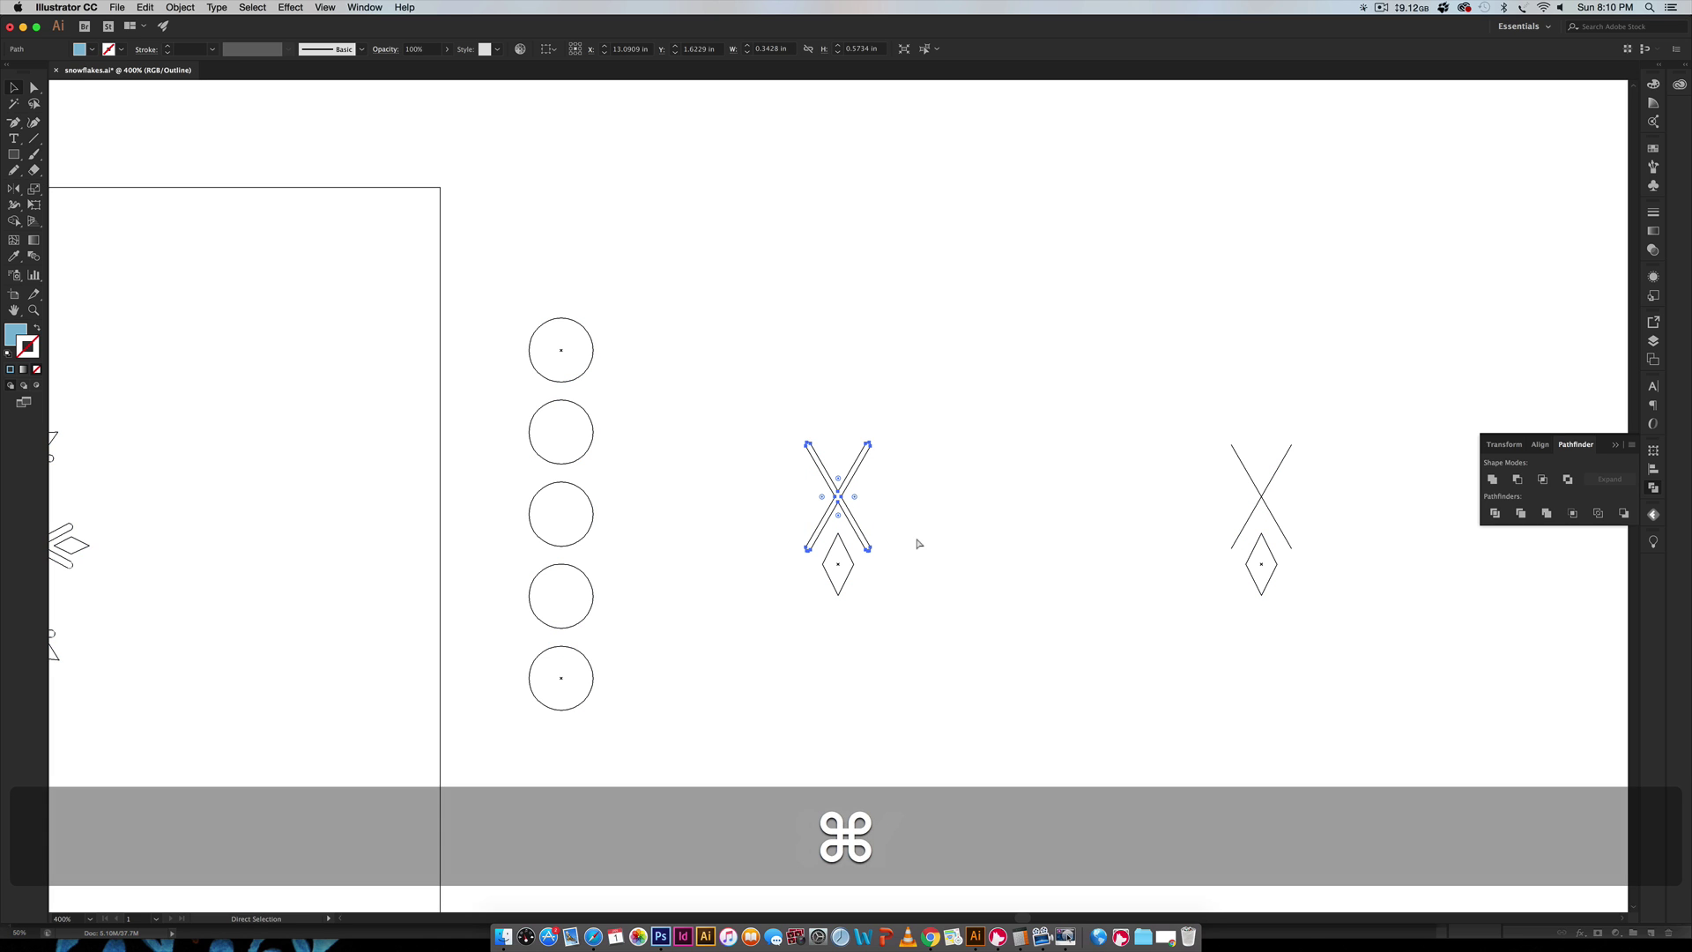
key(v)
click(914, 527)
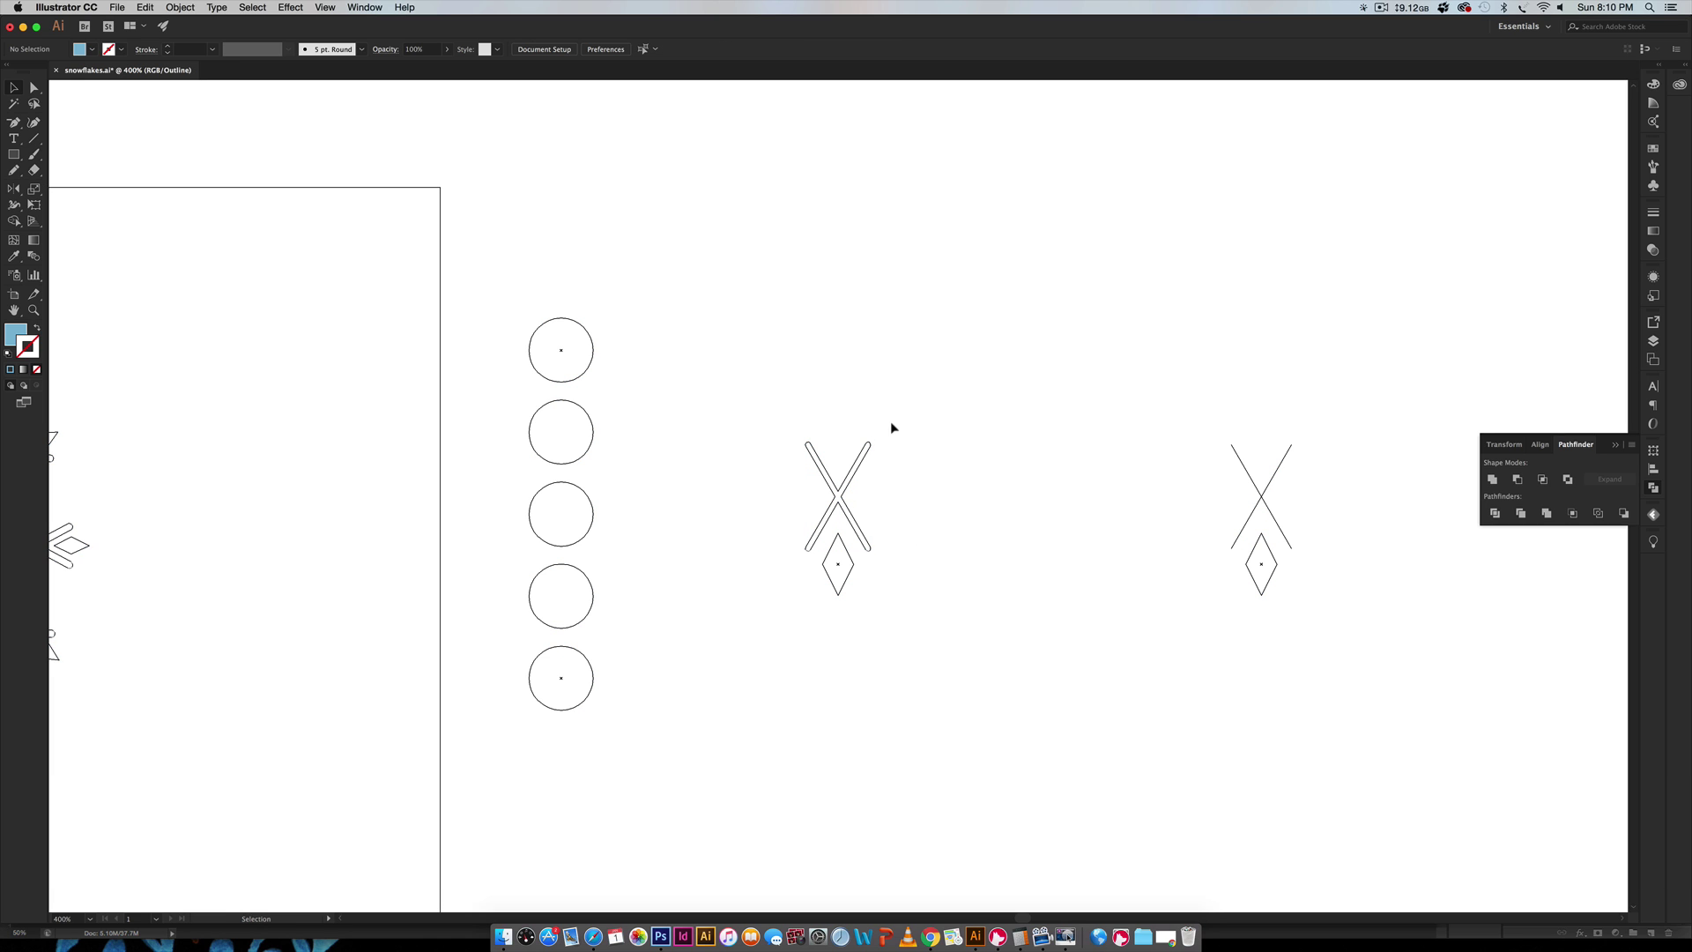
key(super+y)
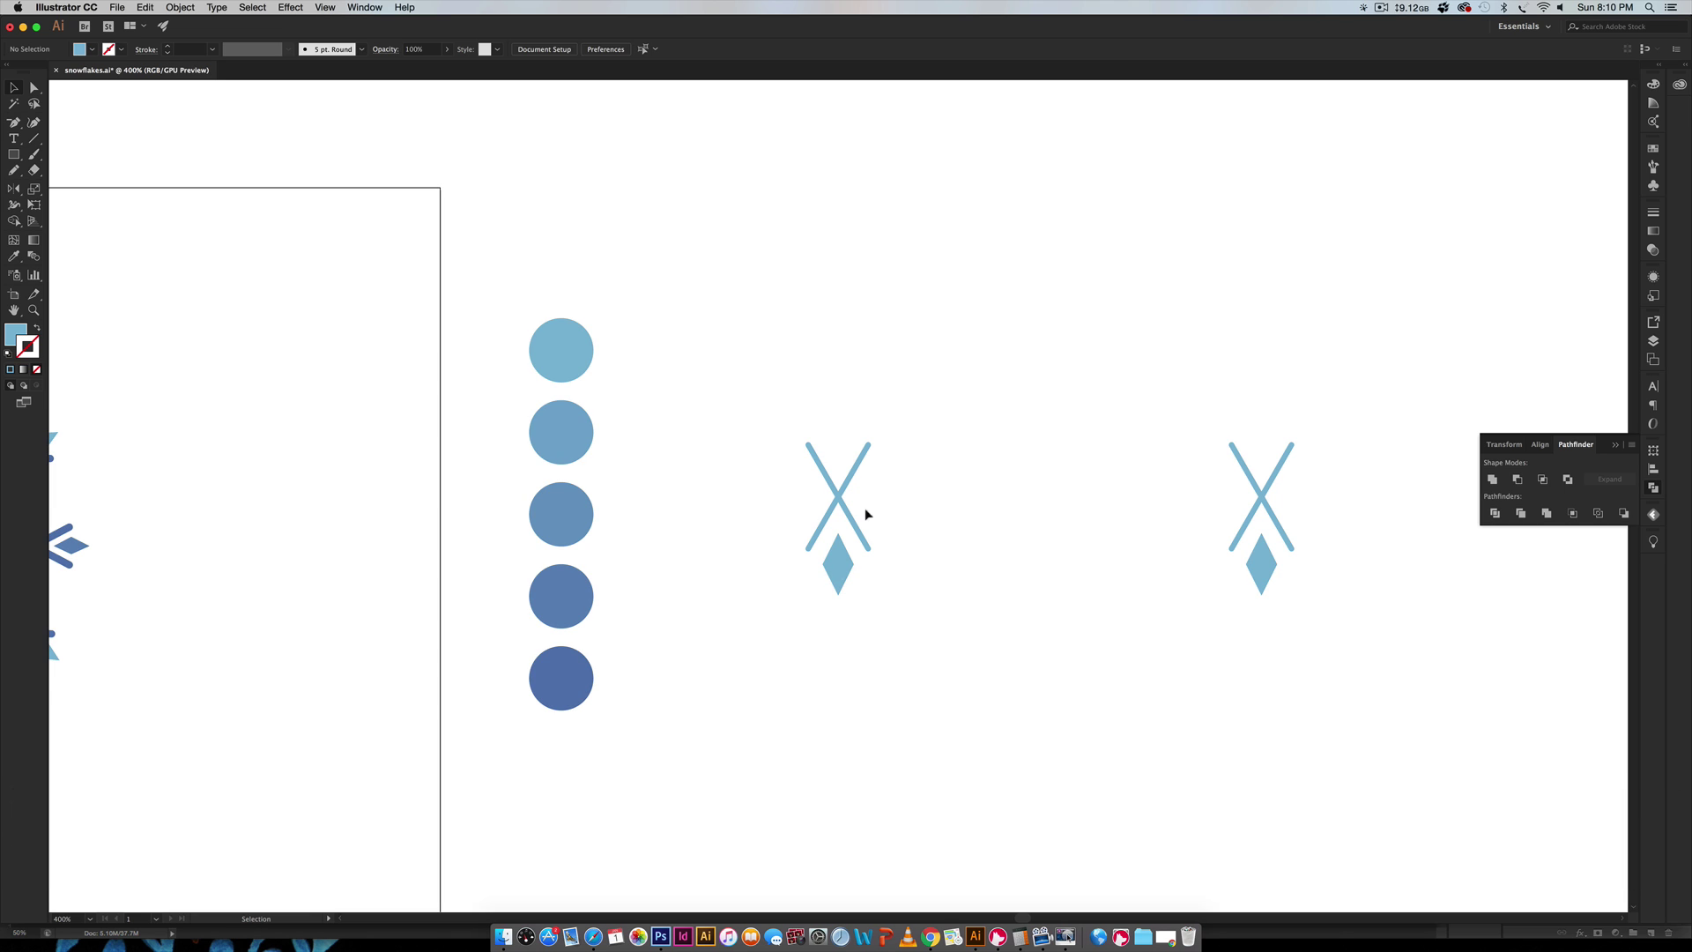
Recolour the diamond below the united X with the darkest blue of the palette circles
click(837, 557)
key(i)
click(560, 678)
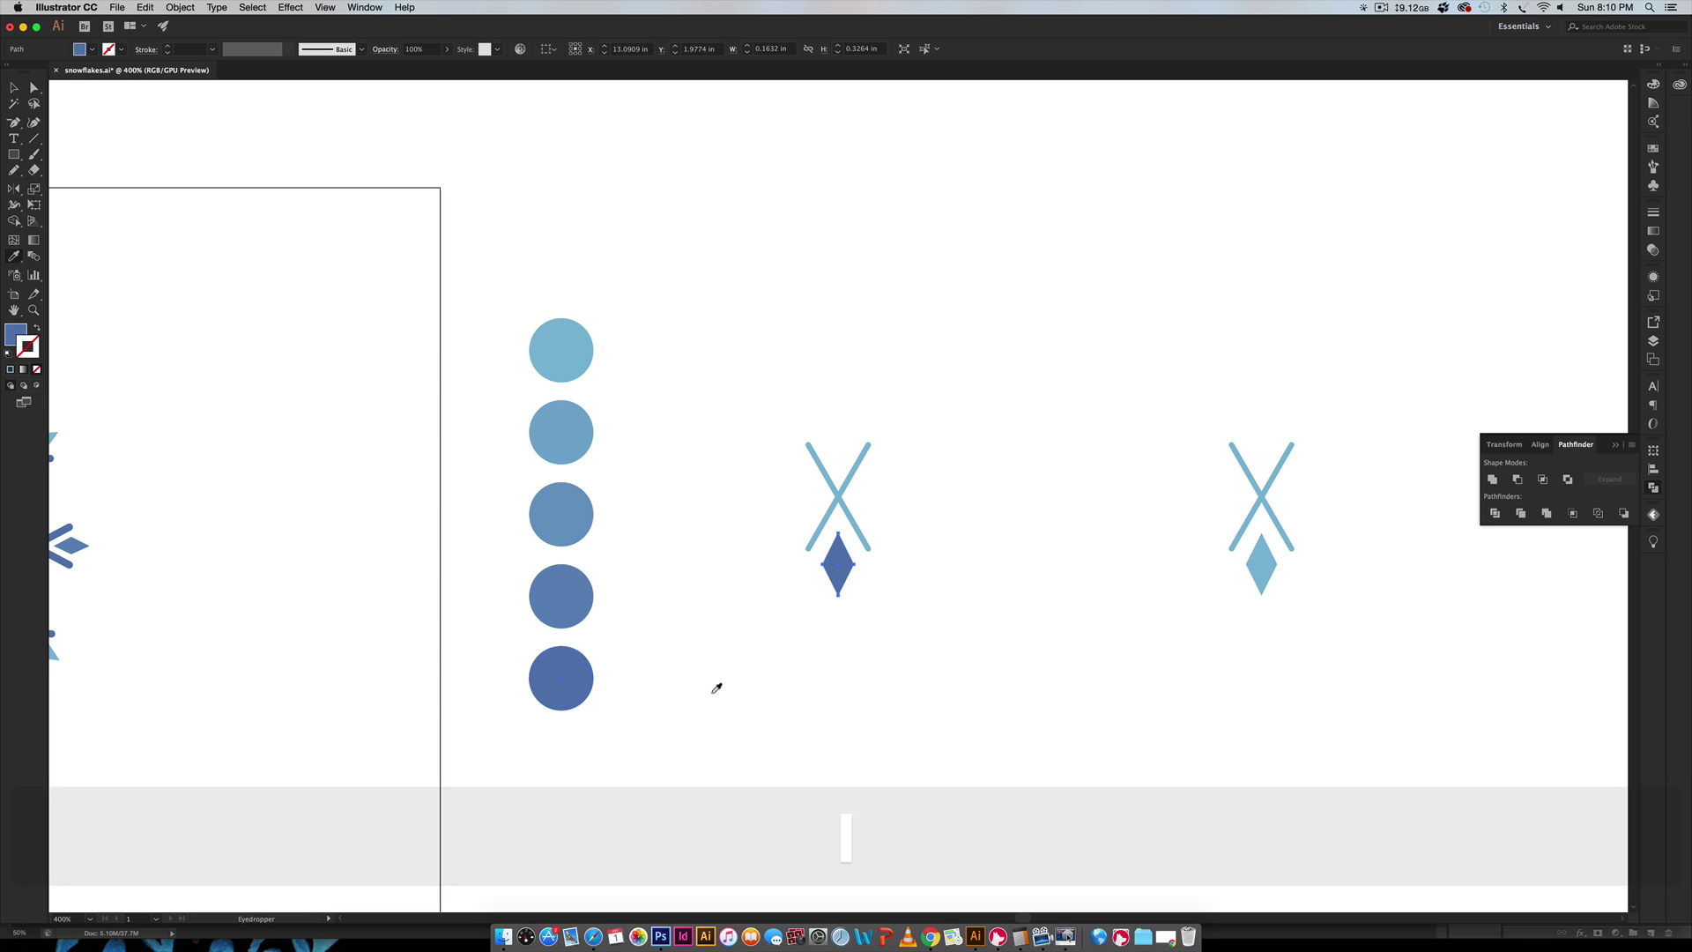
key(v)
click(899, 577)
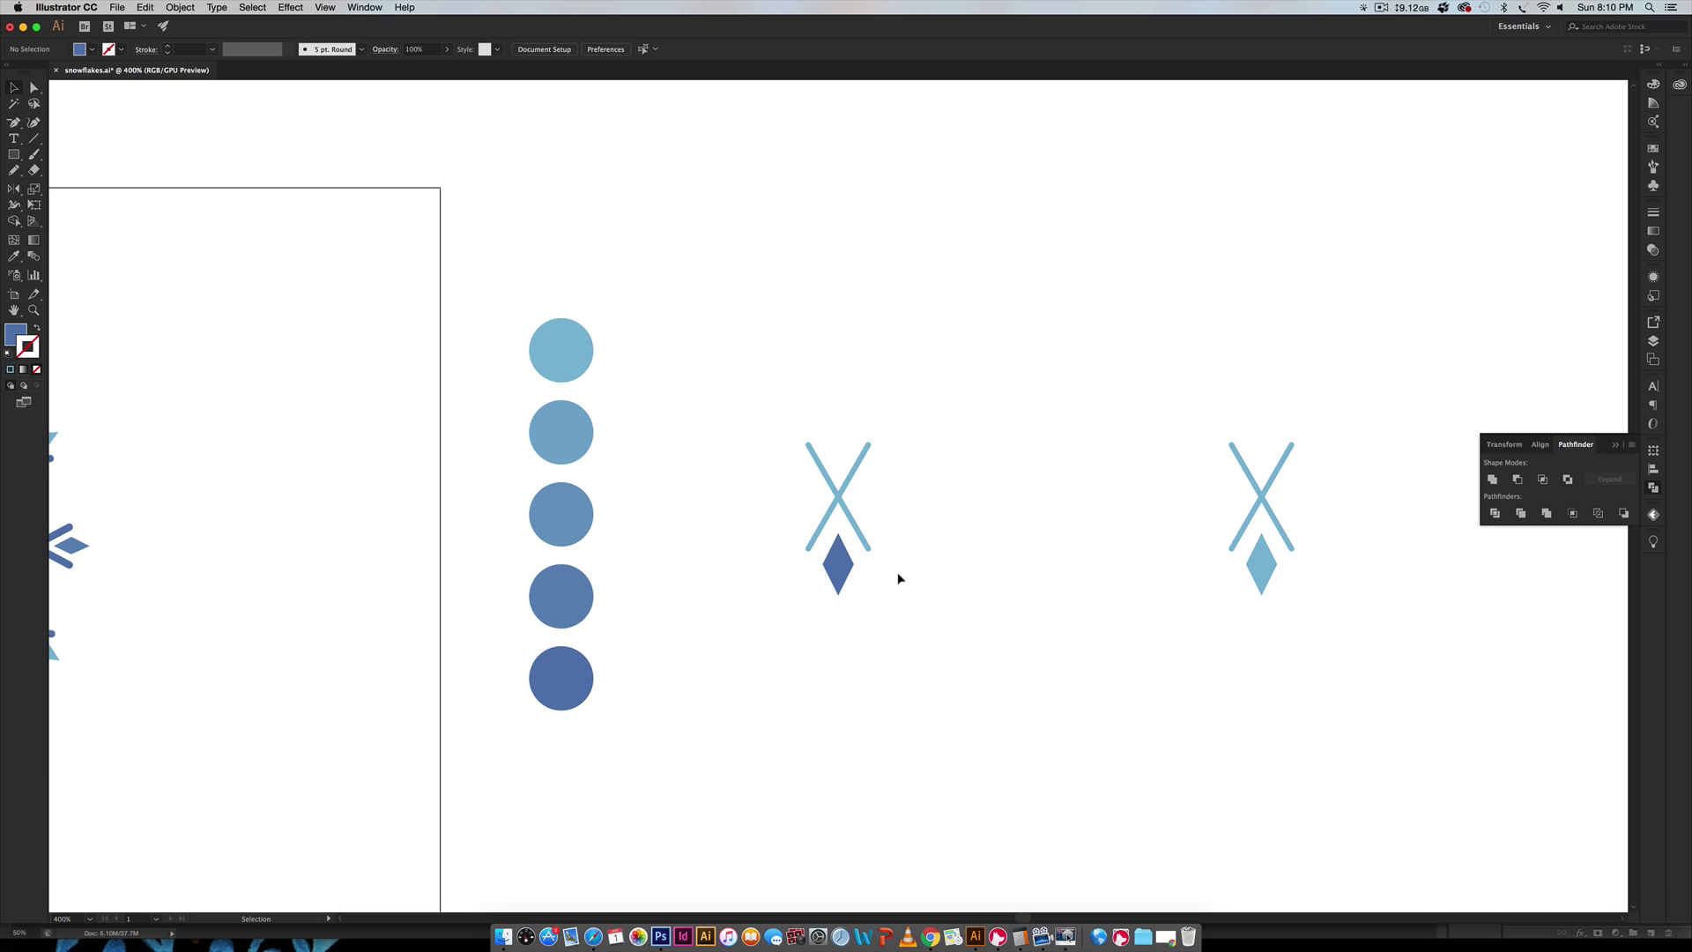
Move the united X and dark diamond into the empty space above the colour circles and group them
key(super+minus)
drag(798, 445, 883, 708)
key(space)
drag(837, 619, 821, 294)
click(884, 441)
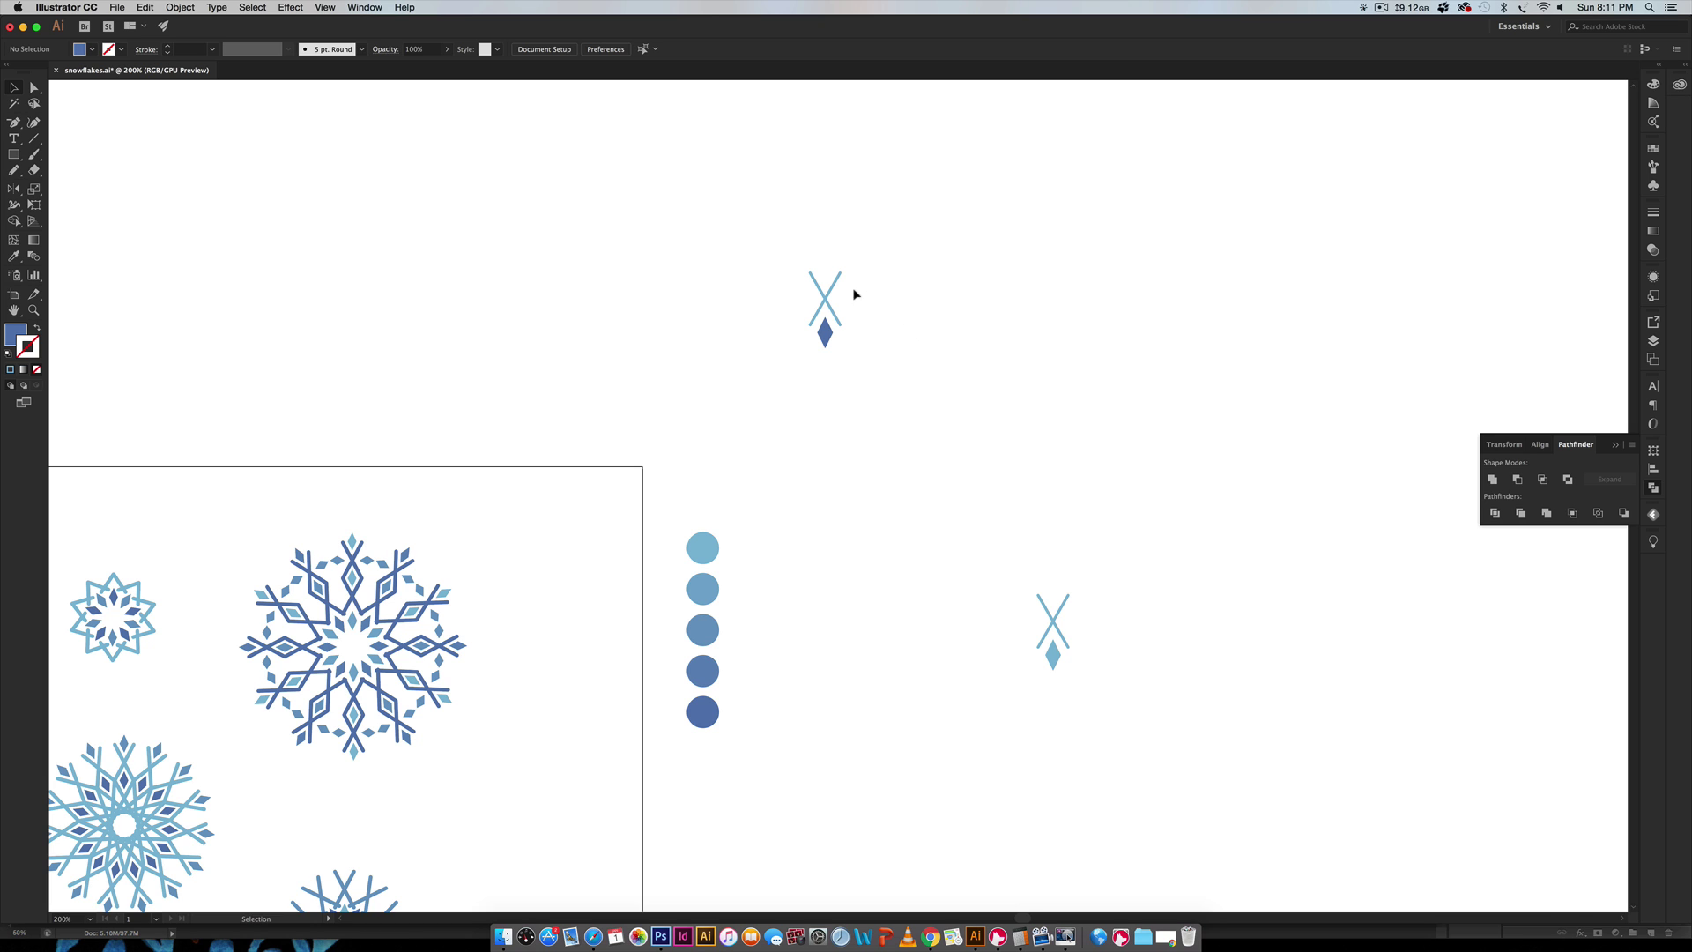
click(811, 284)
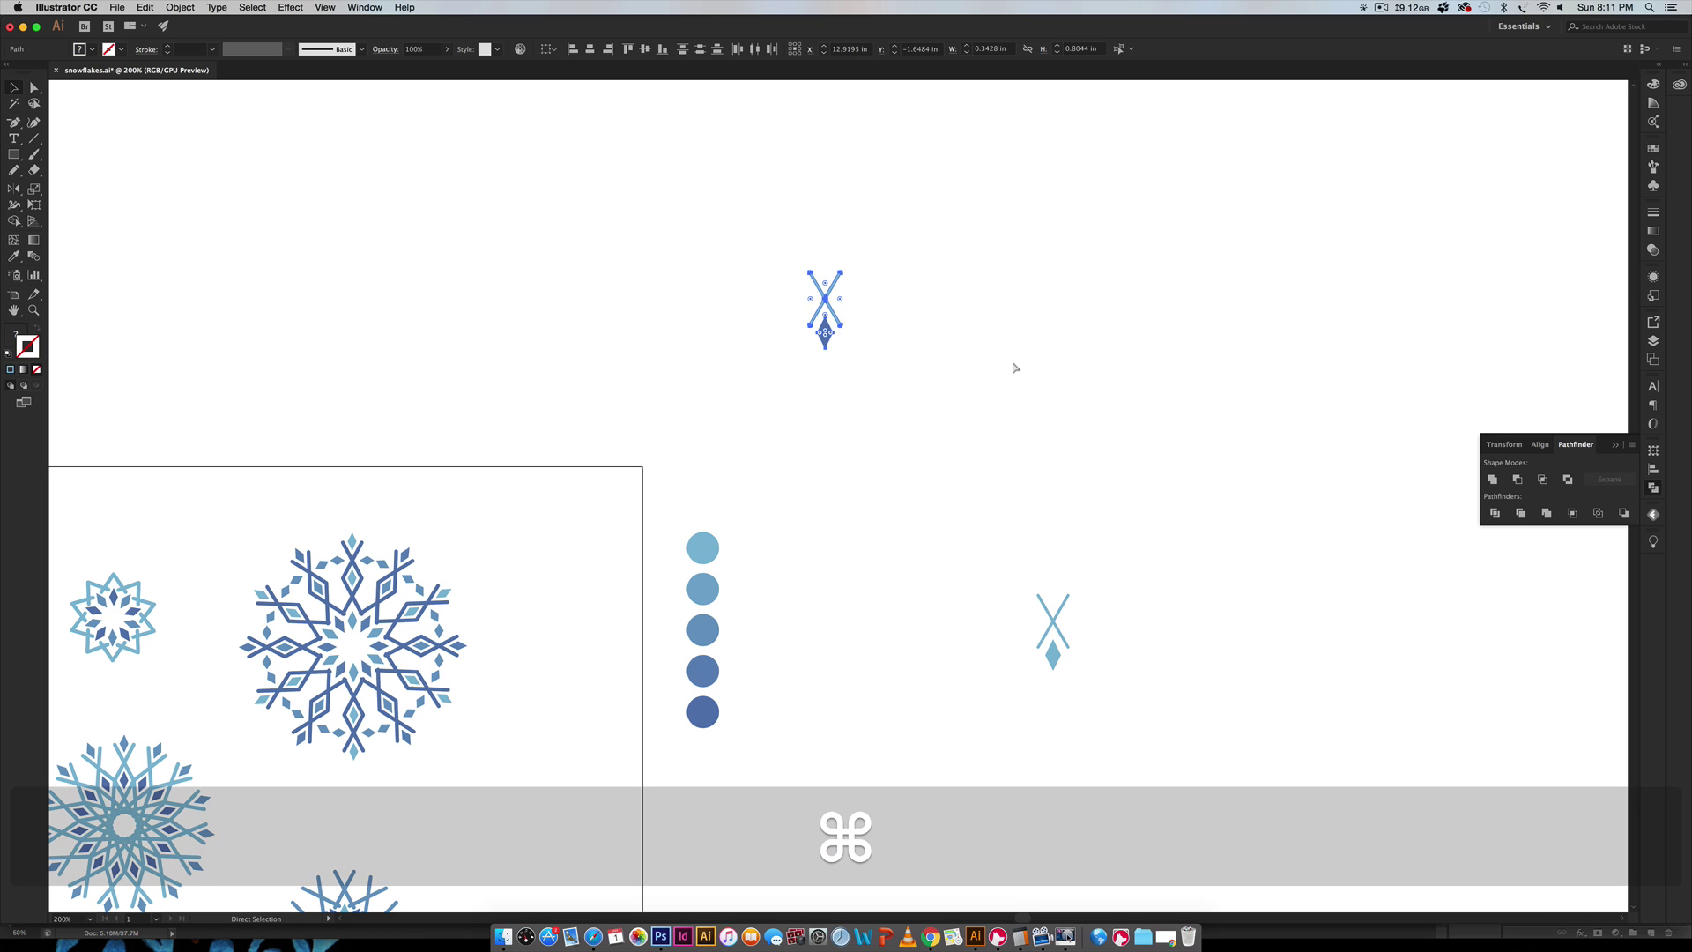
key(super+g)
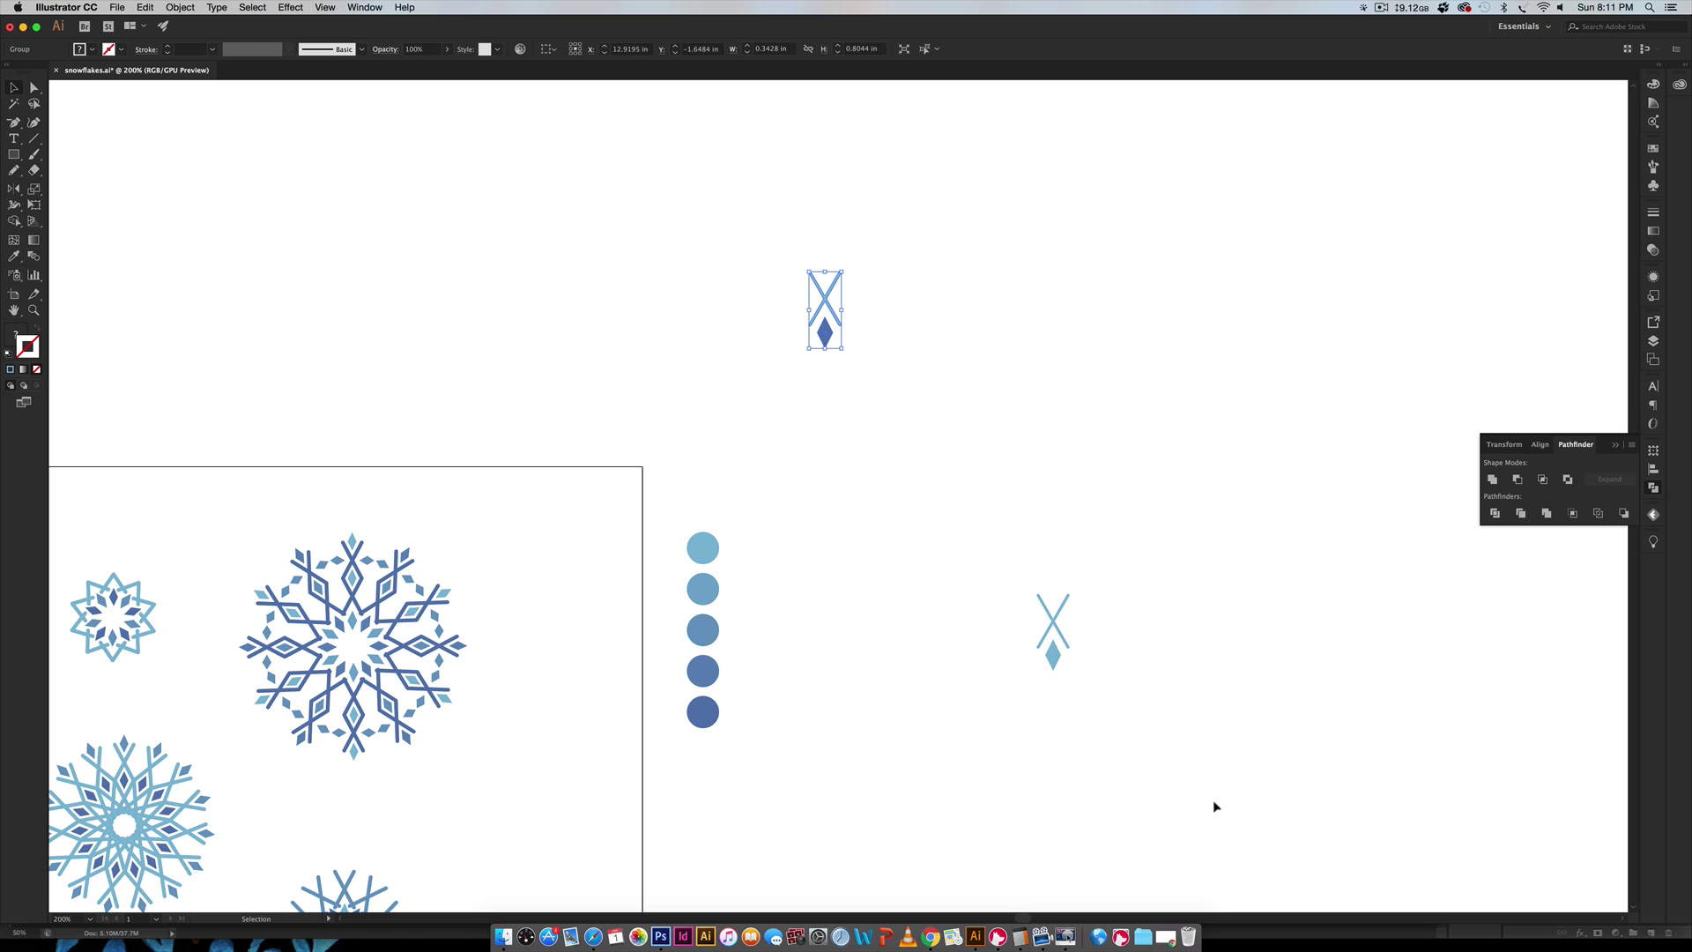
Switch to Calculator, divide 360 by 12 to get the rotation angle, and close it
click(1026, 937)
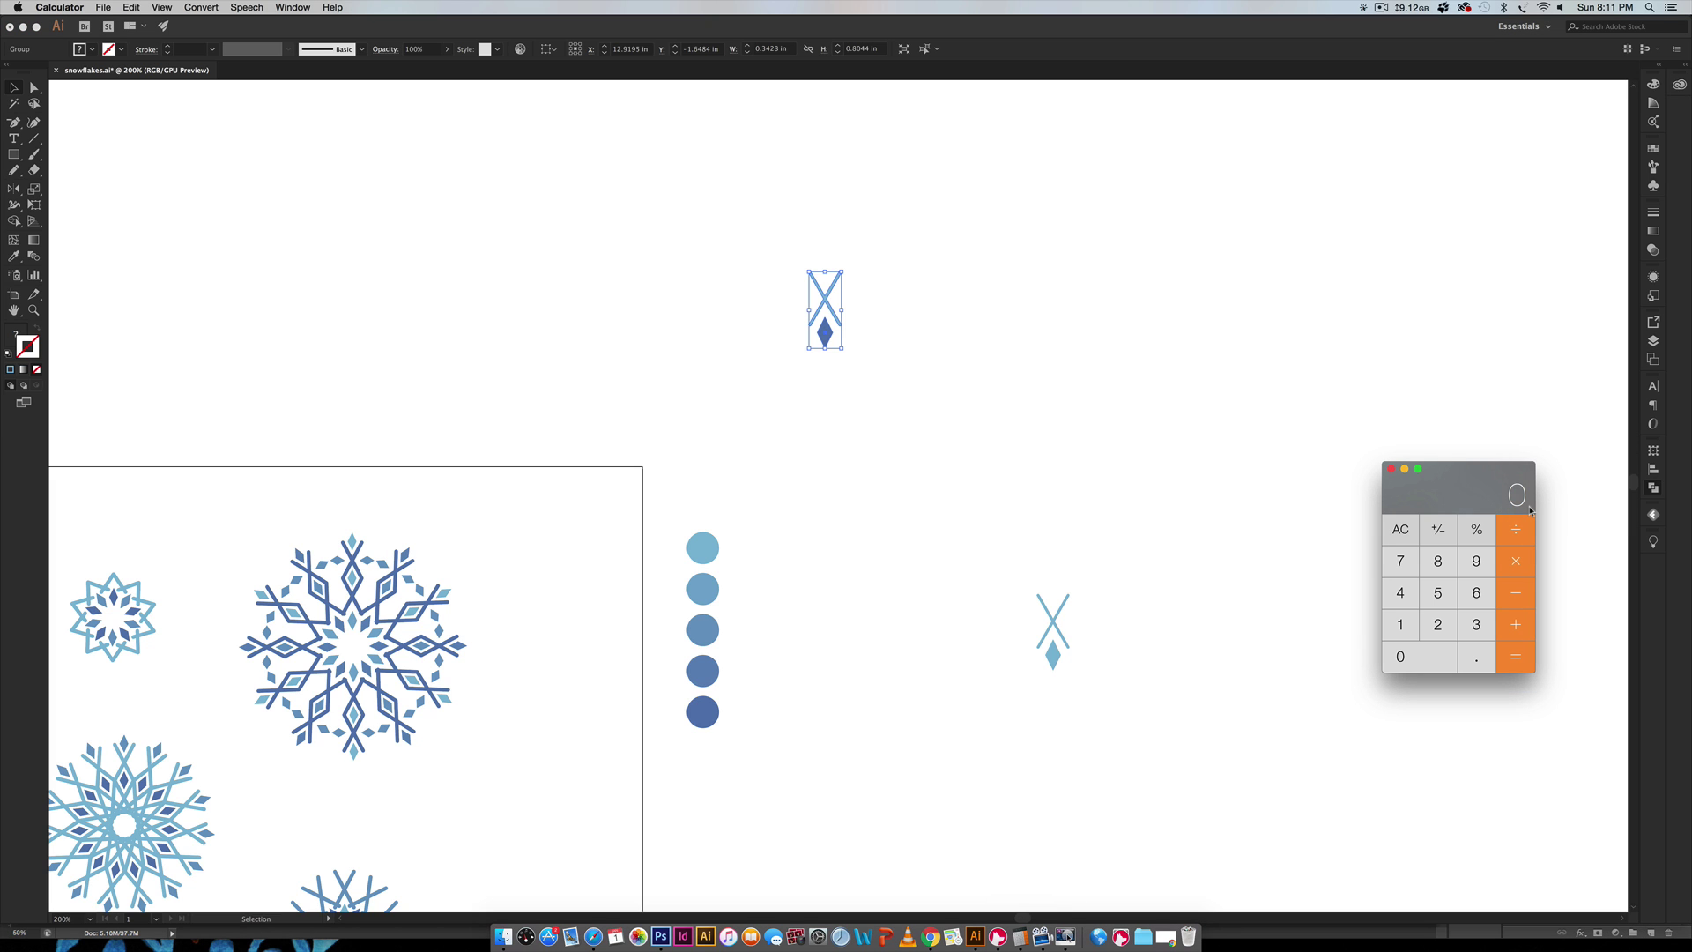
text(360)
key(KP_Divide)
text(12)
key(KP_Enter)
click(1390, 469)
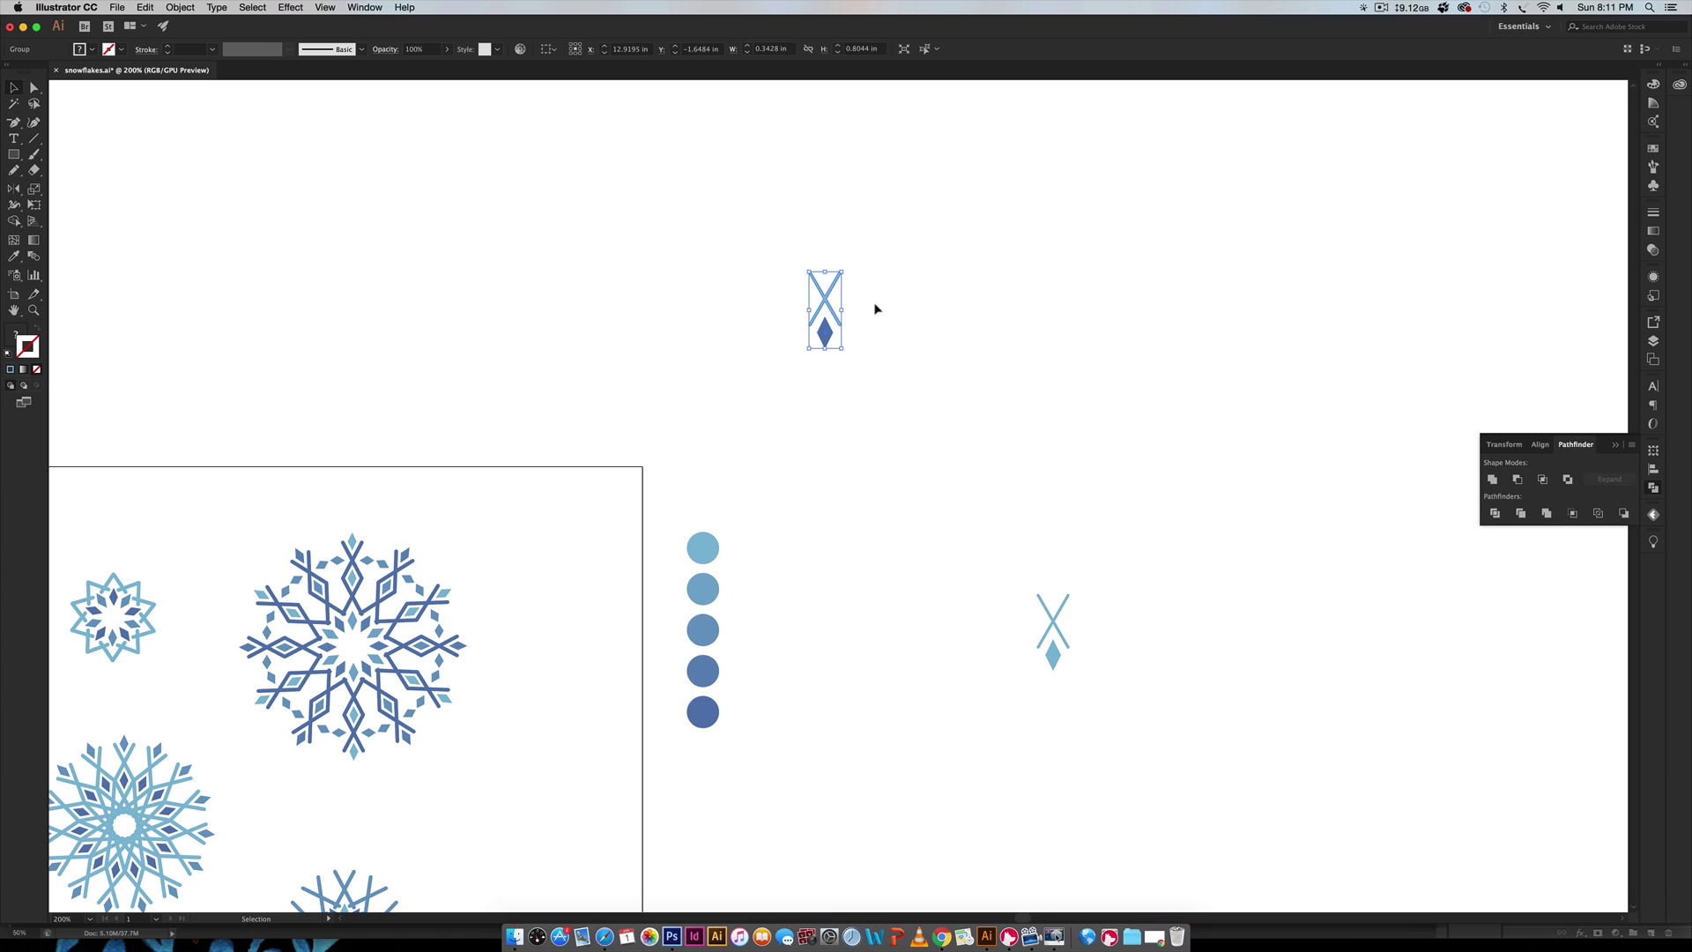
Create a copy of the grouped motif rotated 30° about a point just below the diamond's lower tip
key(super+equal)
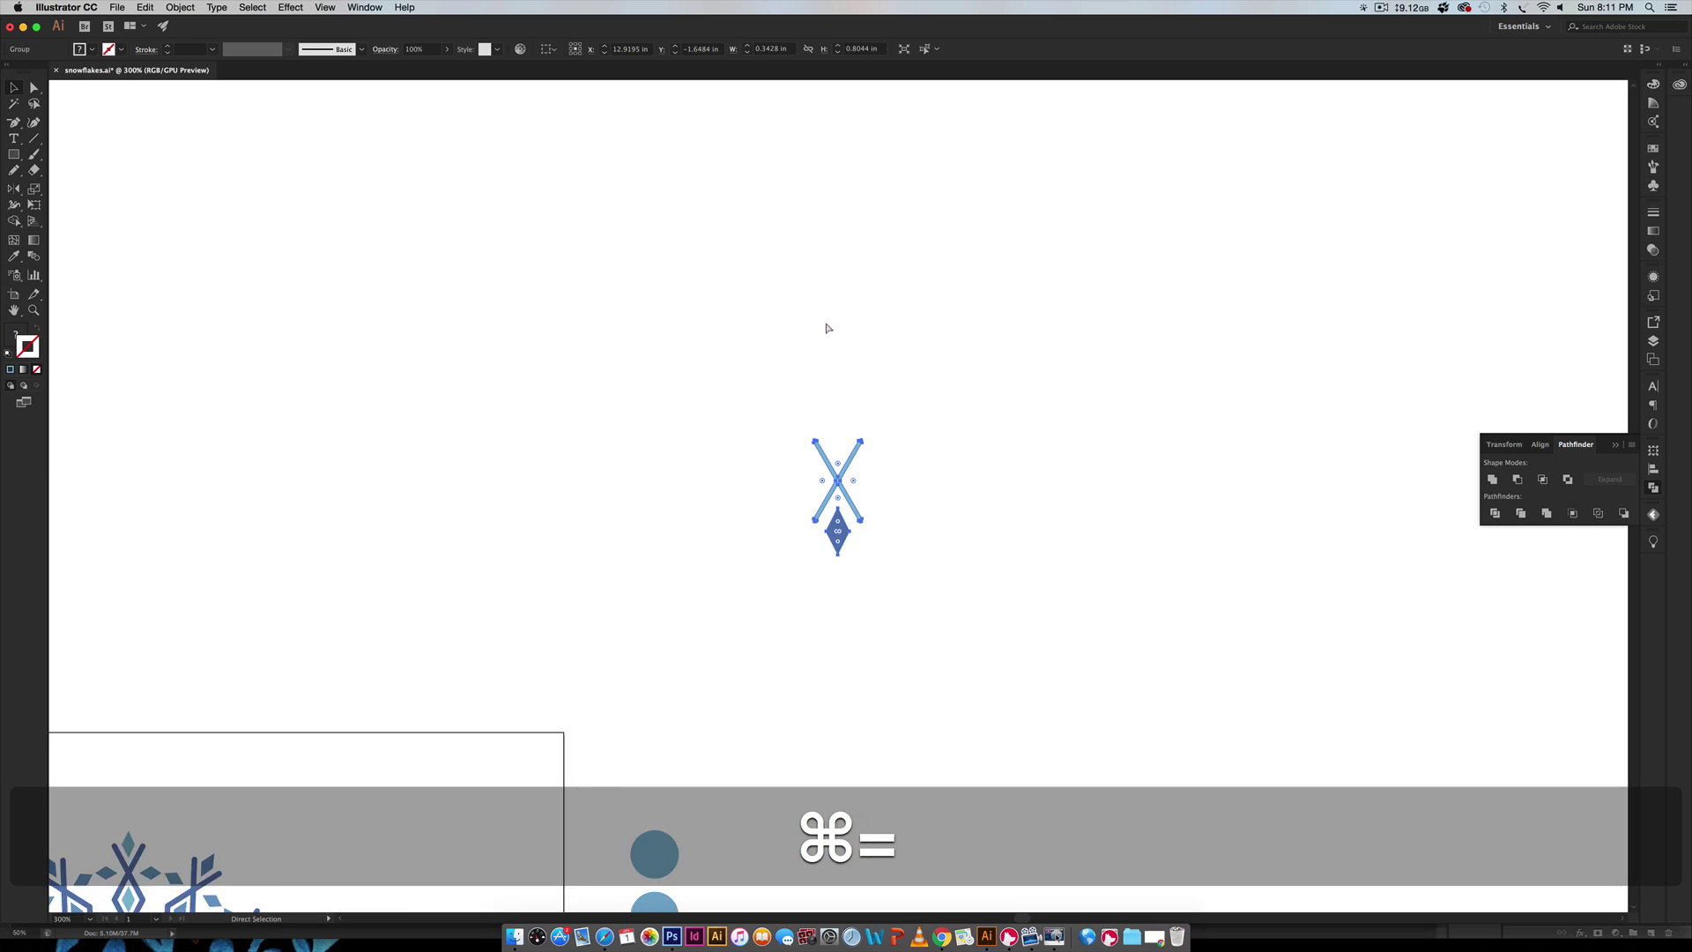
drag(826, 328, 804, 160)
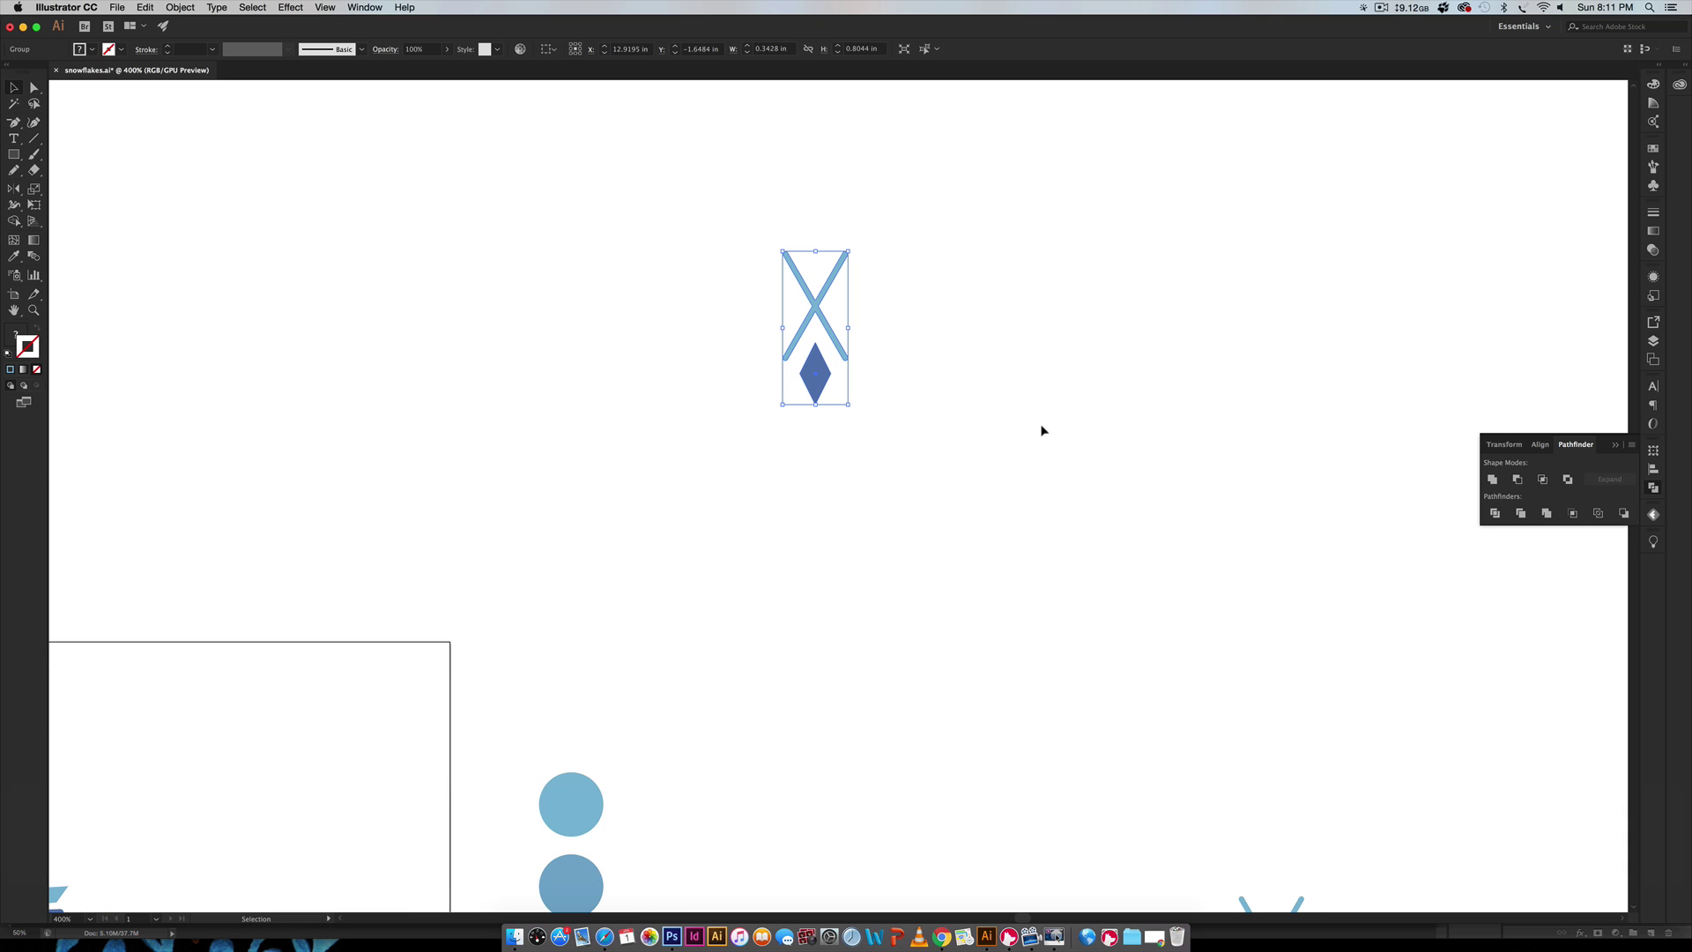
key(r)
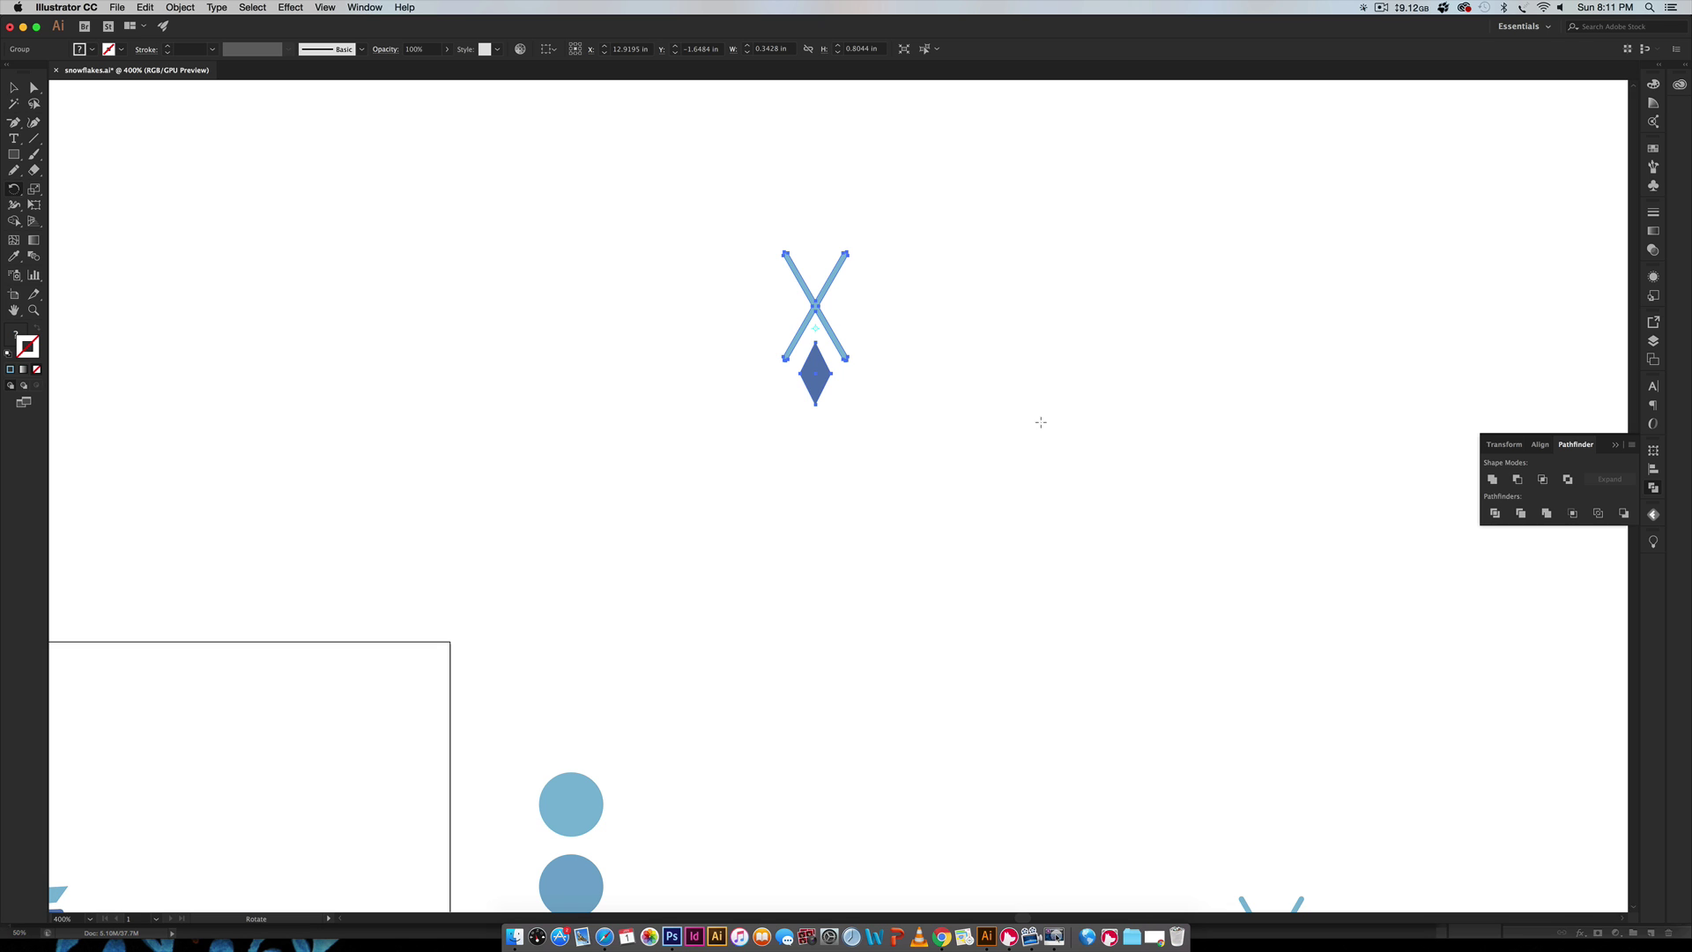
key(alt)
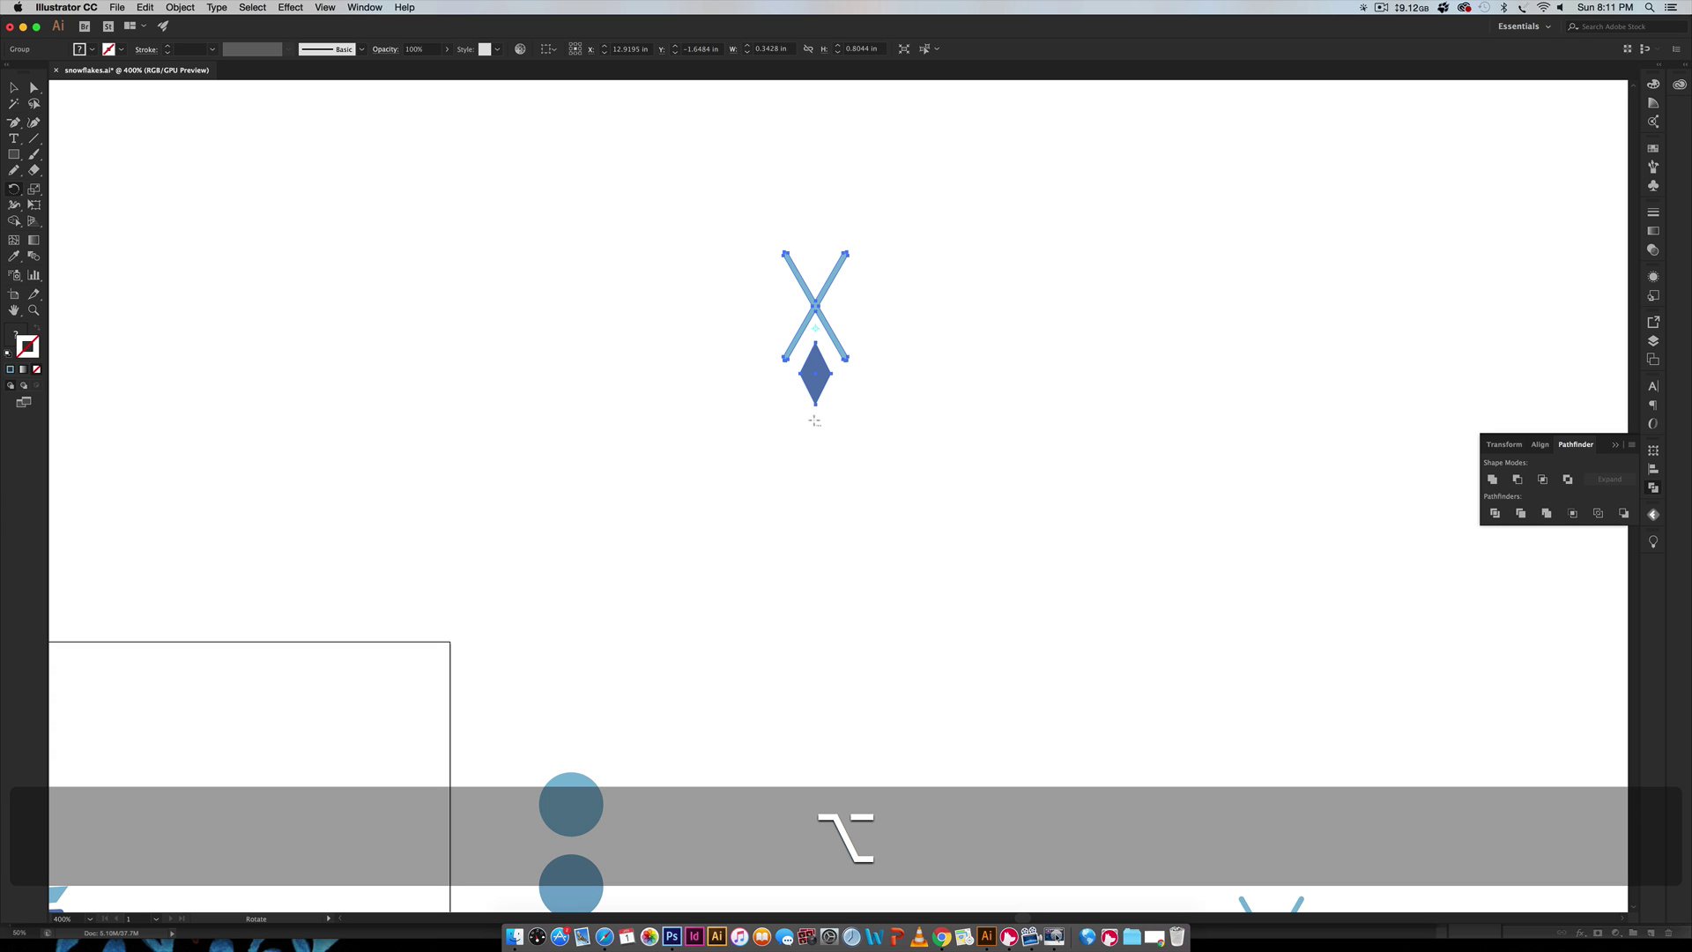
scroll(815, 420, up, 2)
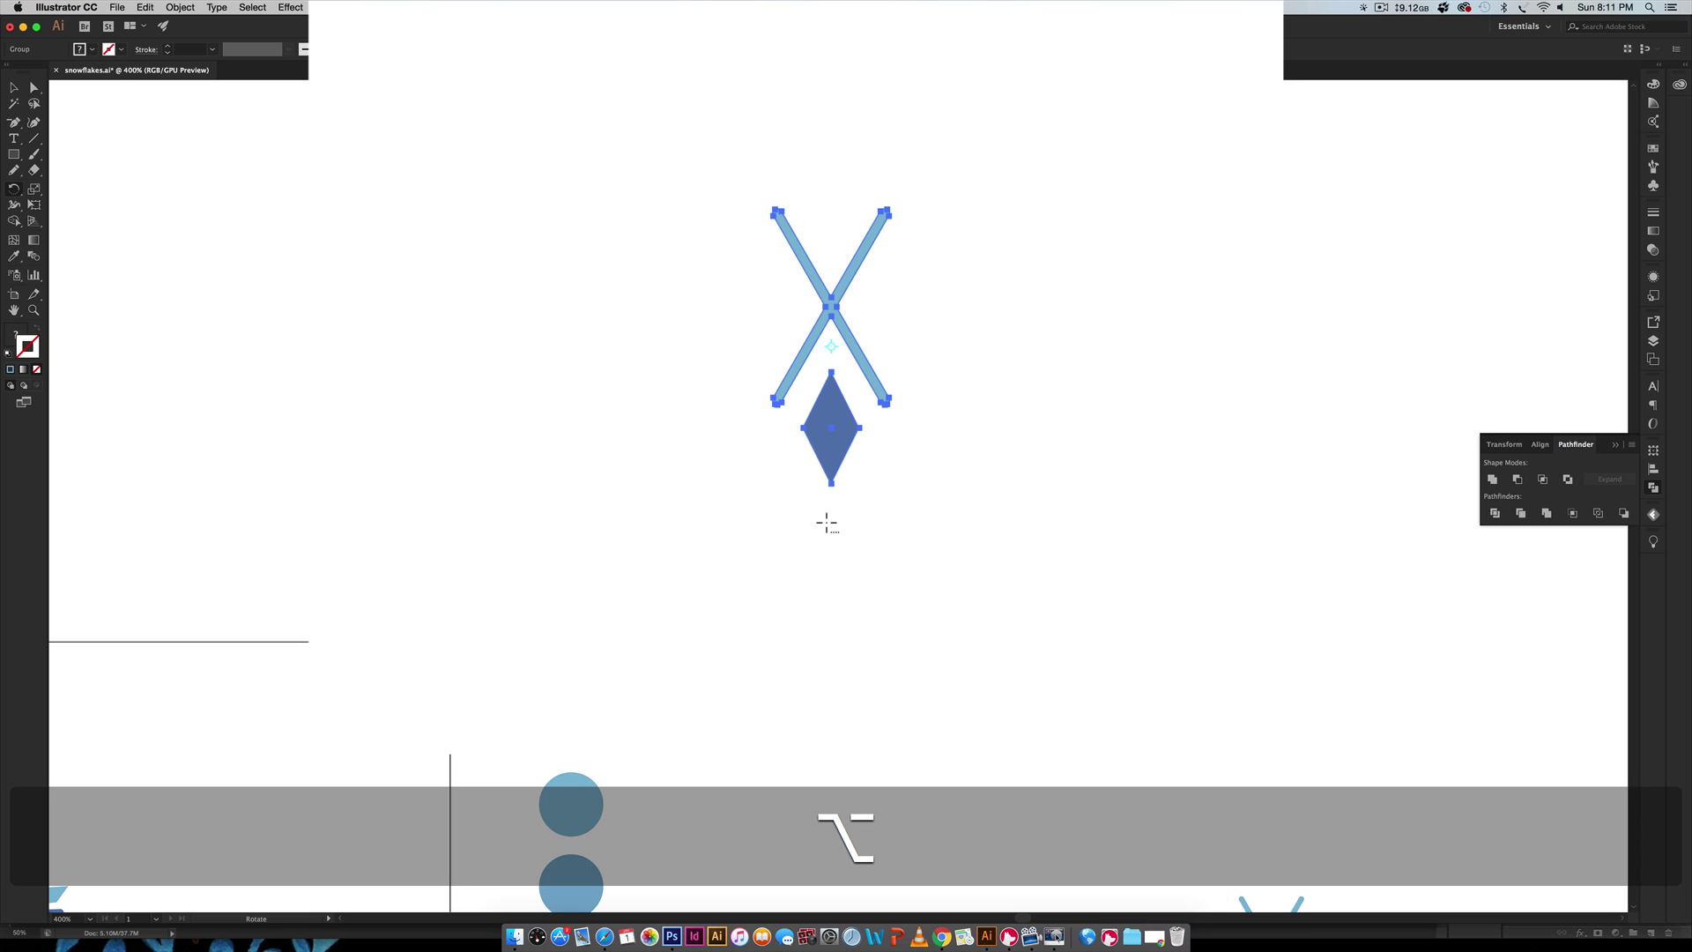
alt+click(827, 521)
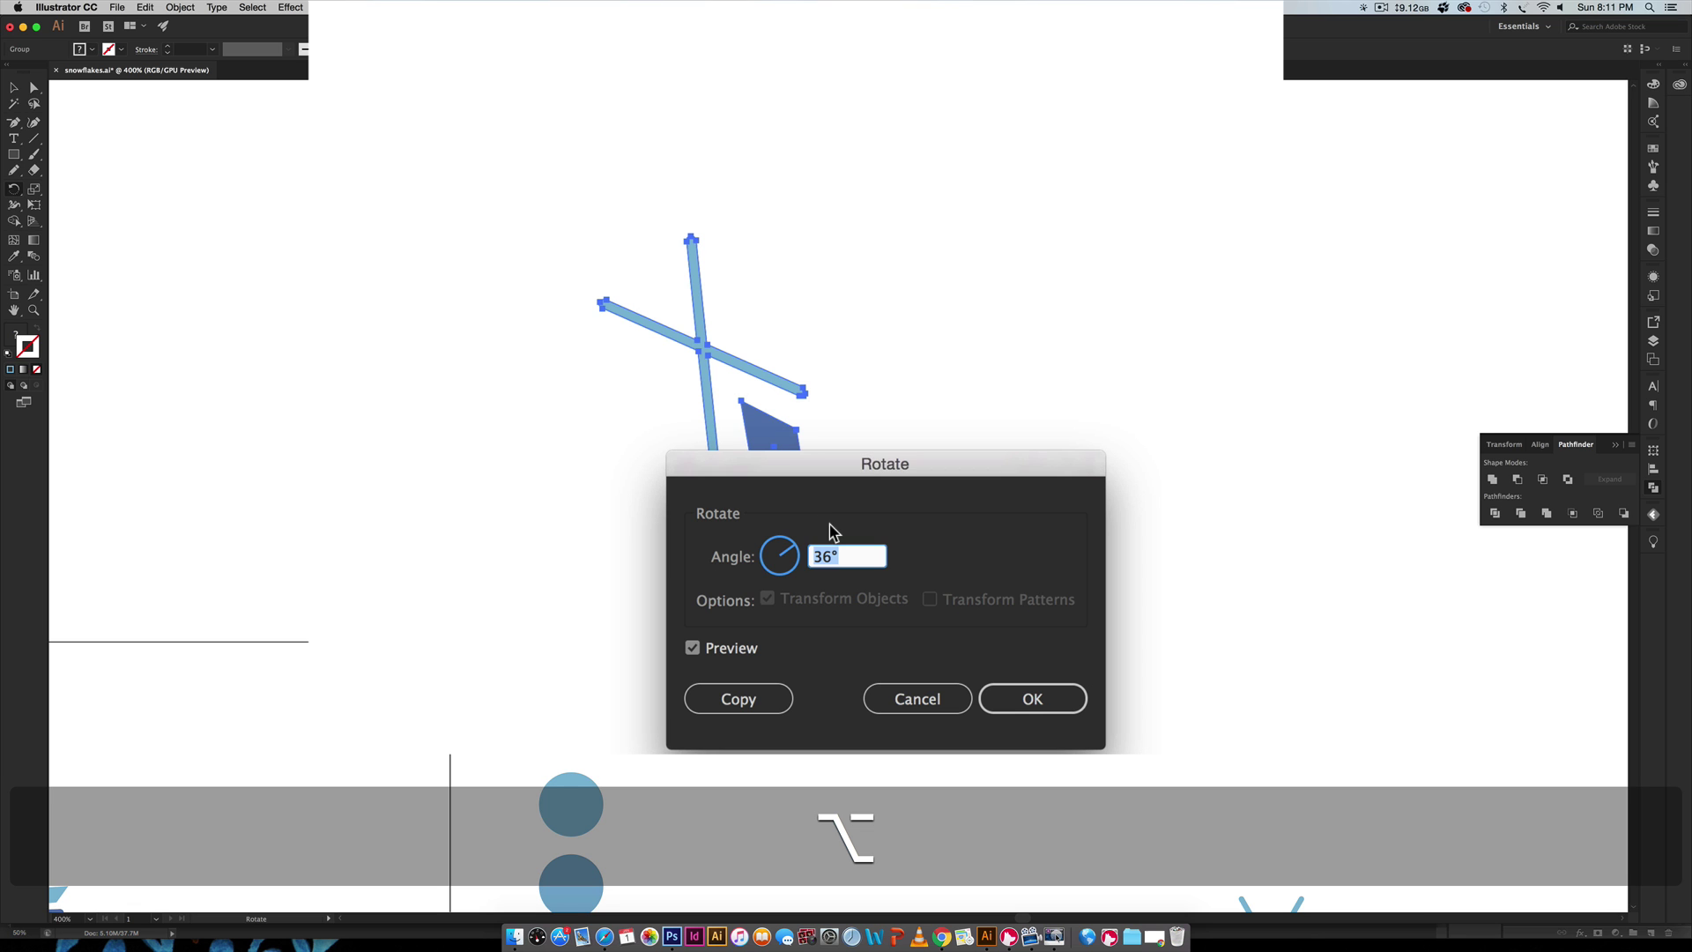
drag(857, 397, 1054, 251)
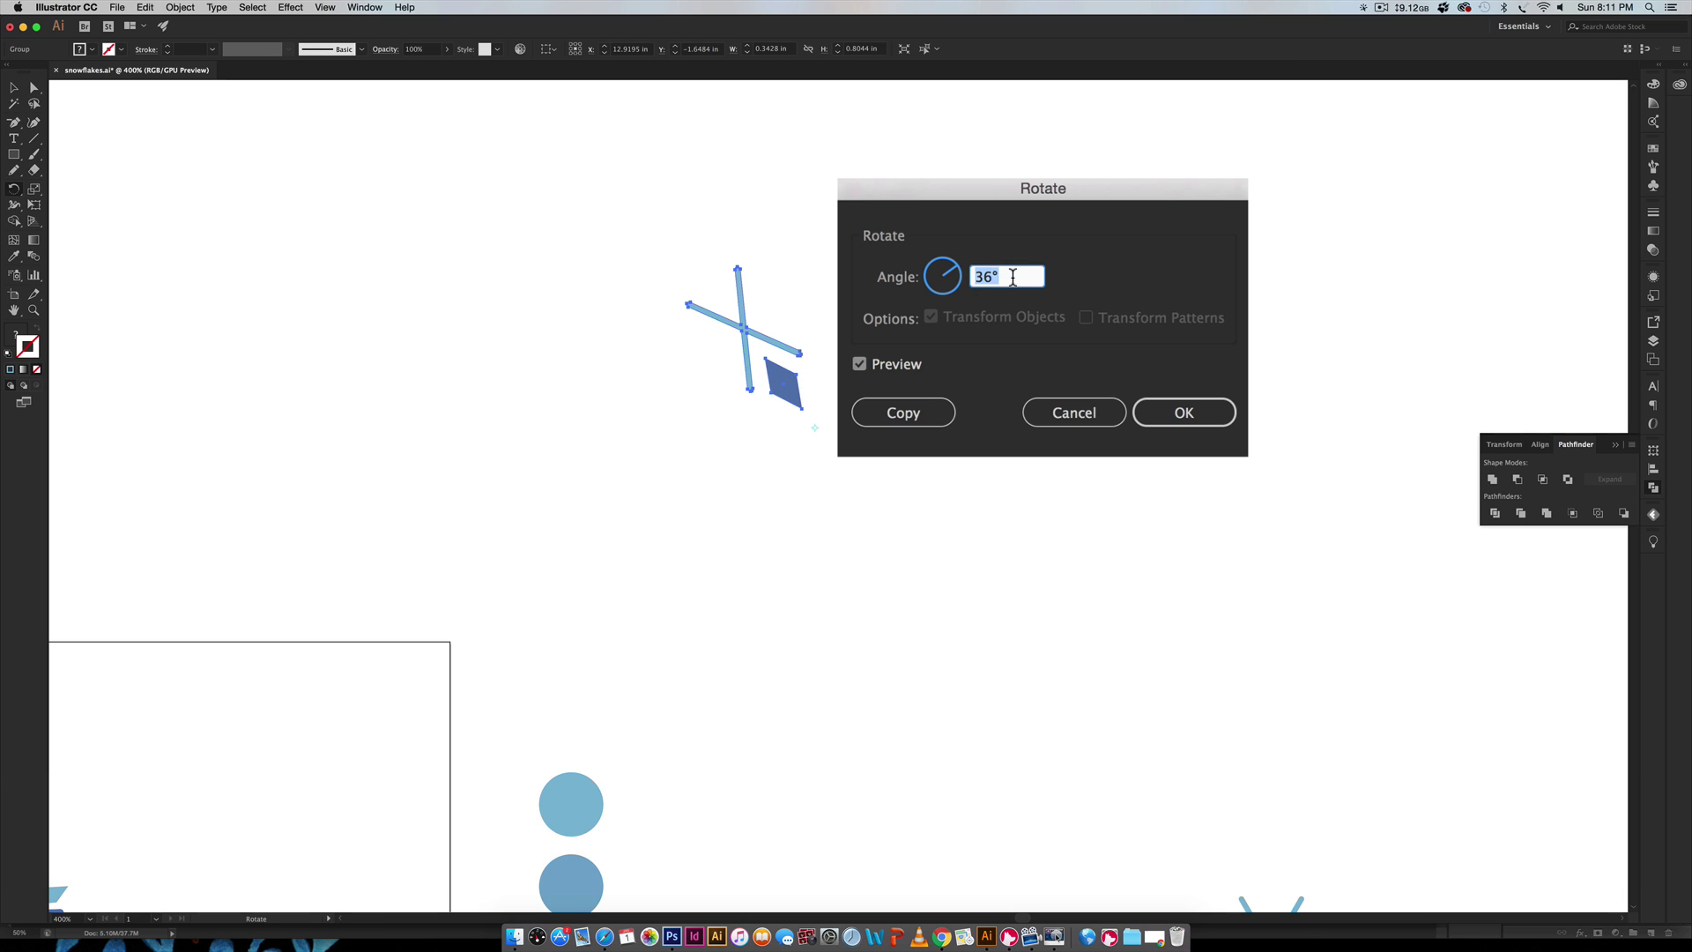
text(30)
click(897, 419)
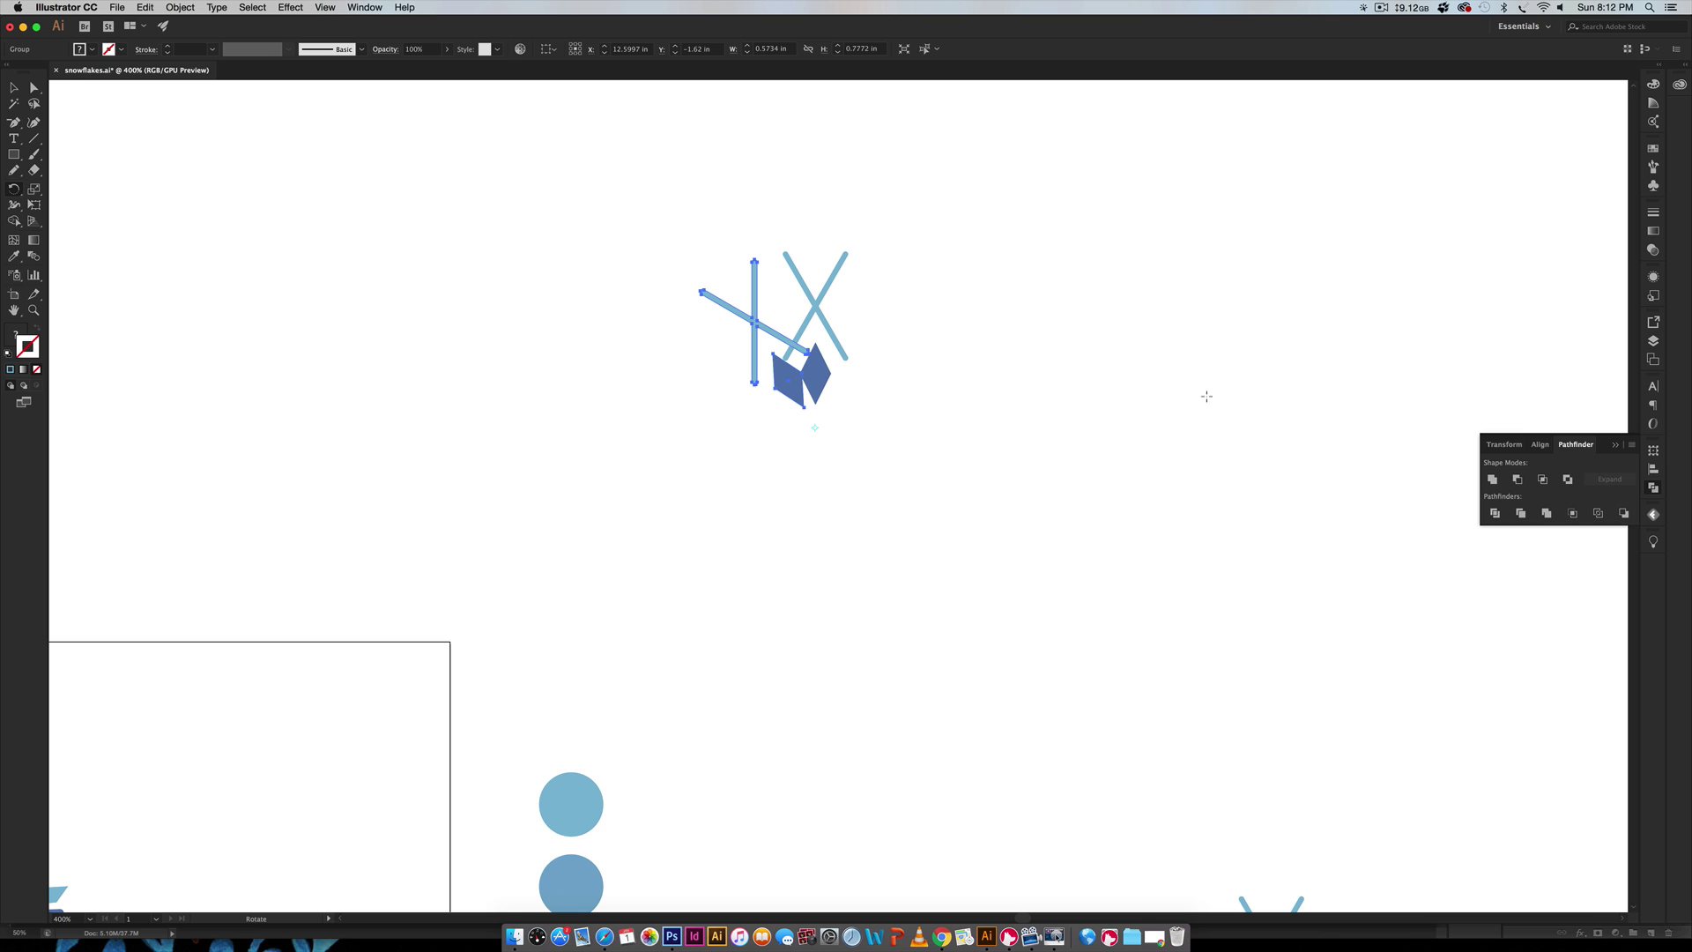
Repeat the 30° rotated copy ten times to close the ring into a twelve-arm snowflake, and deselect it
key(super+d)
key(super+d)
key(super+d)
key(super+d)
key(super+d)
key(super+d)
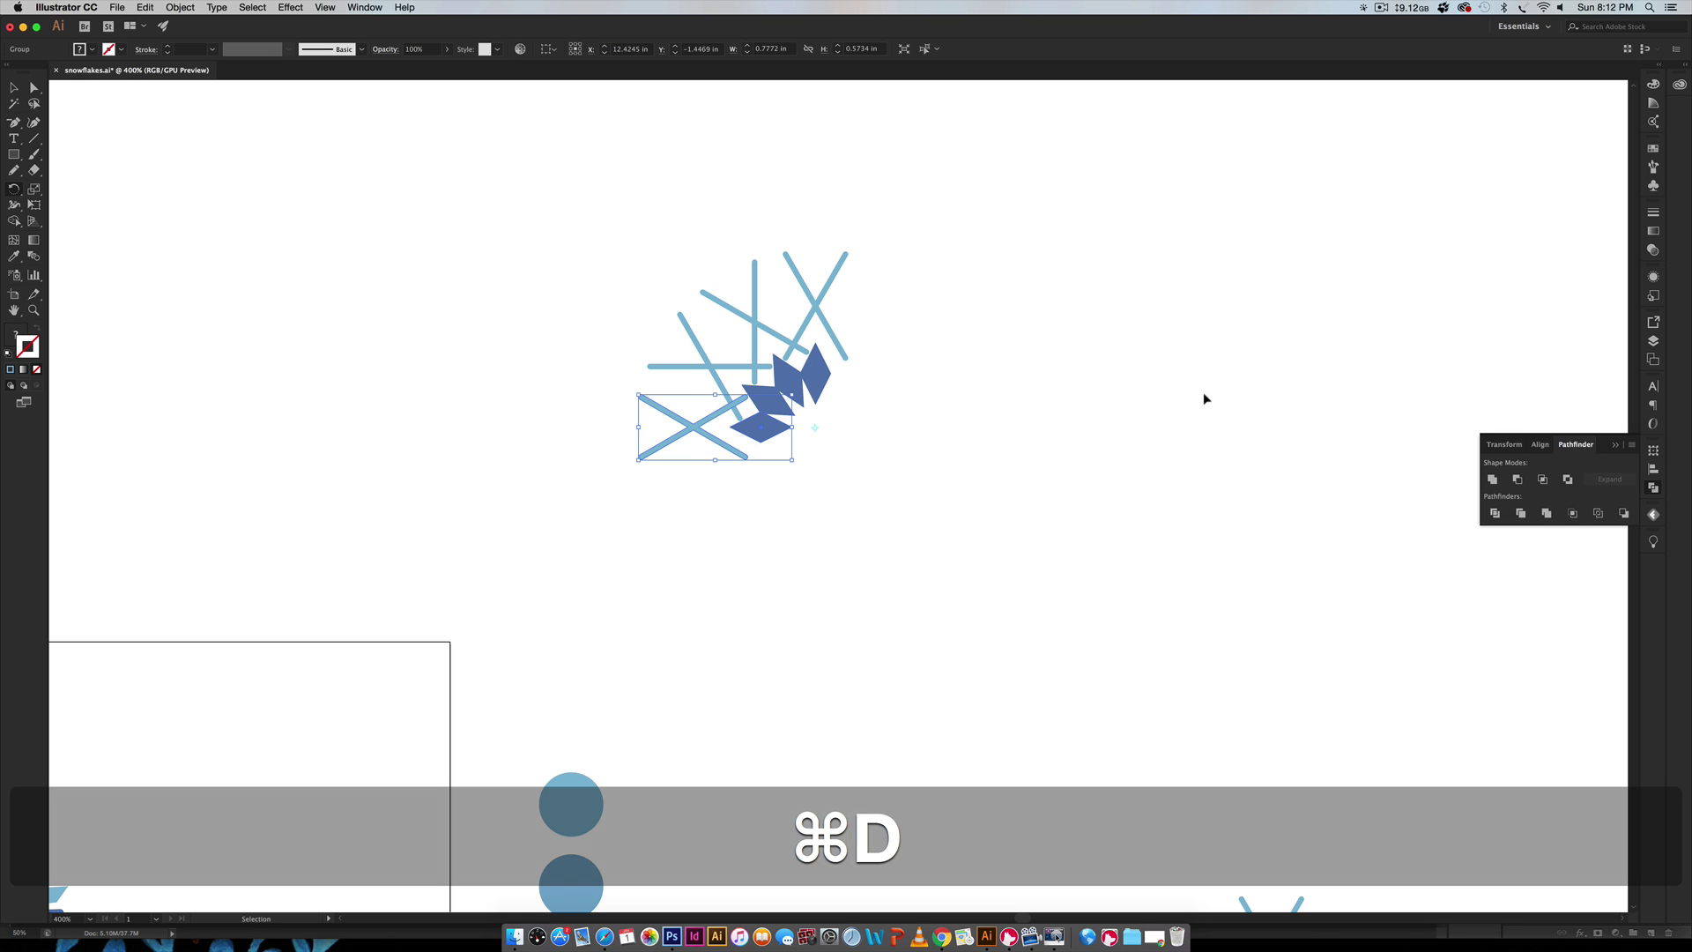
key(super+d)
key(super+d)
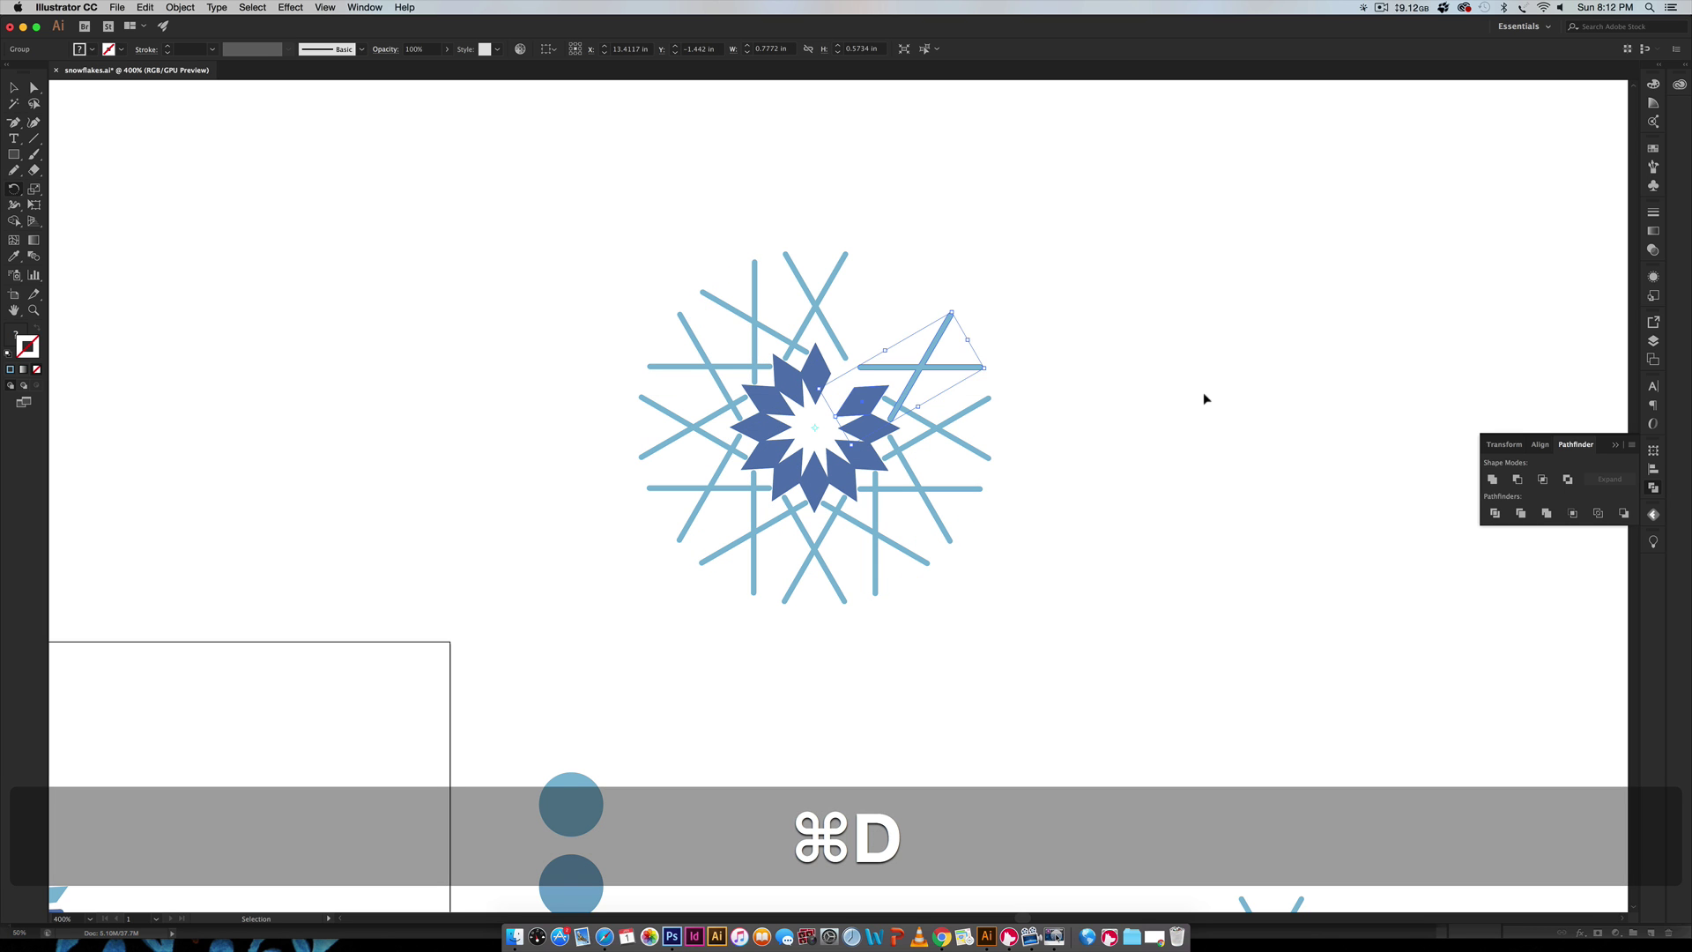
key(v)
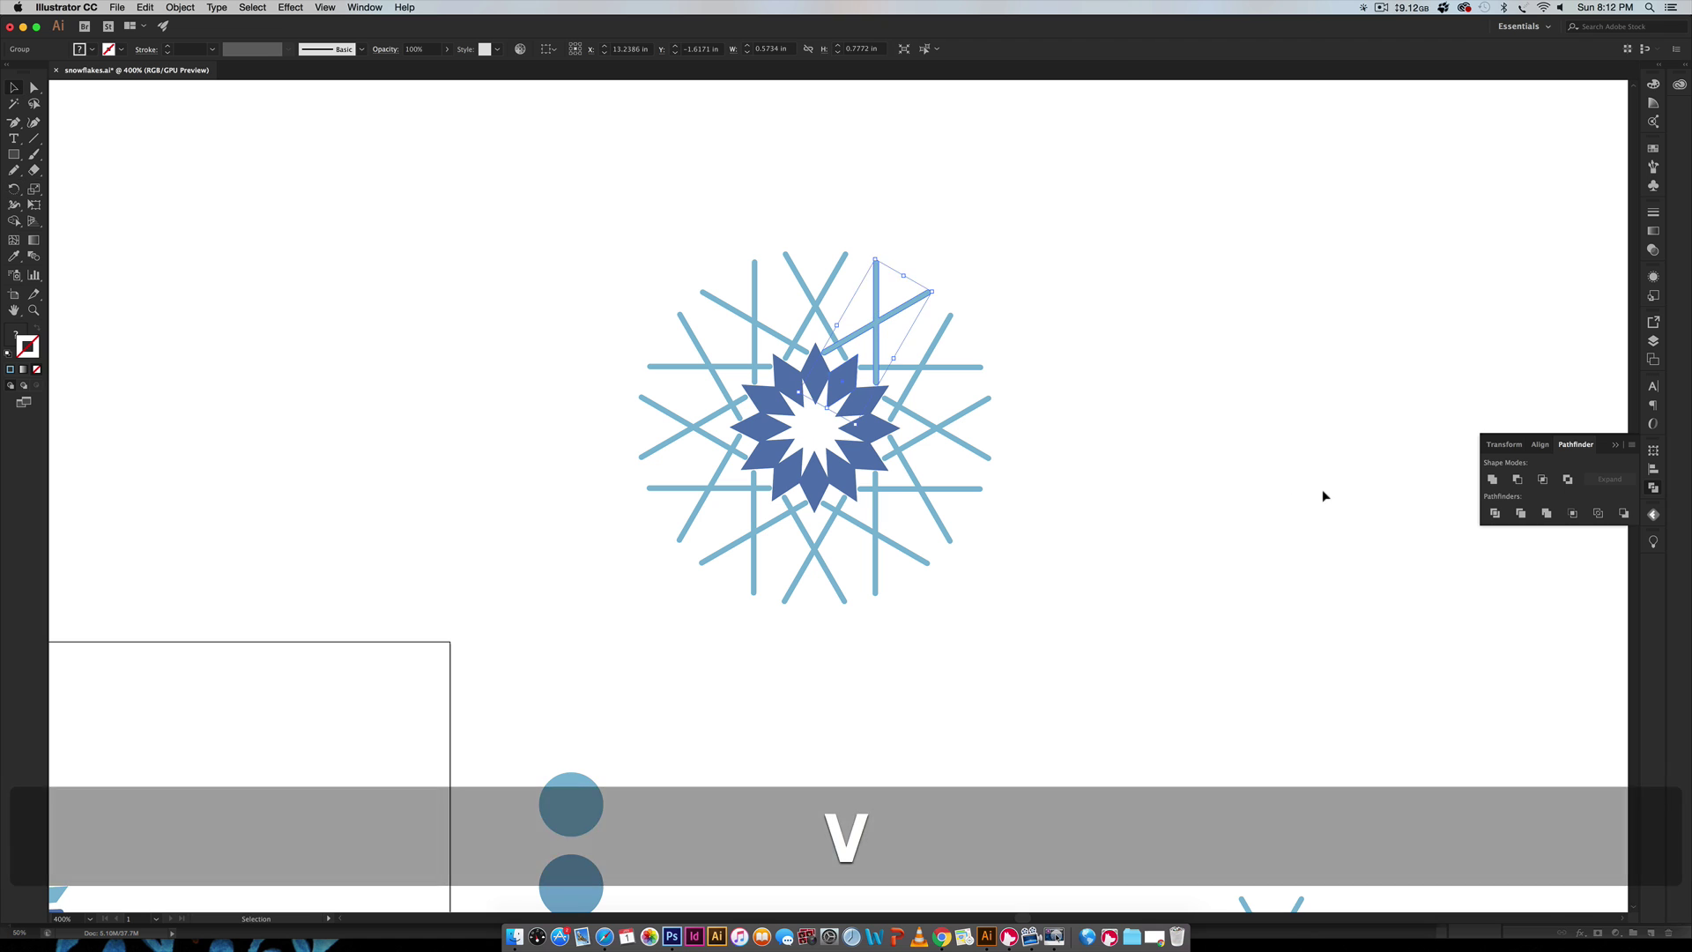
click(1194, 518)
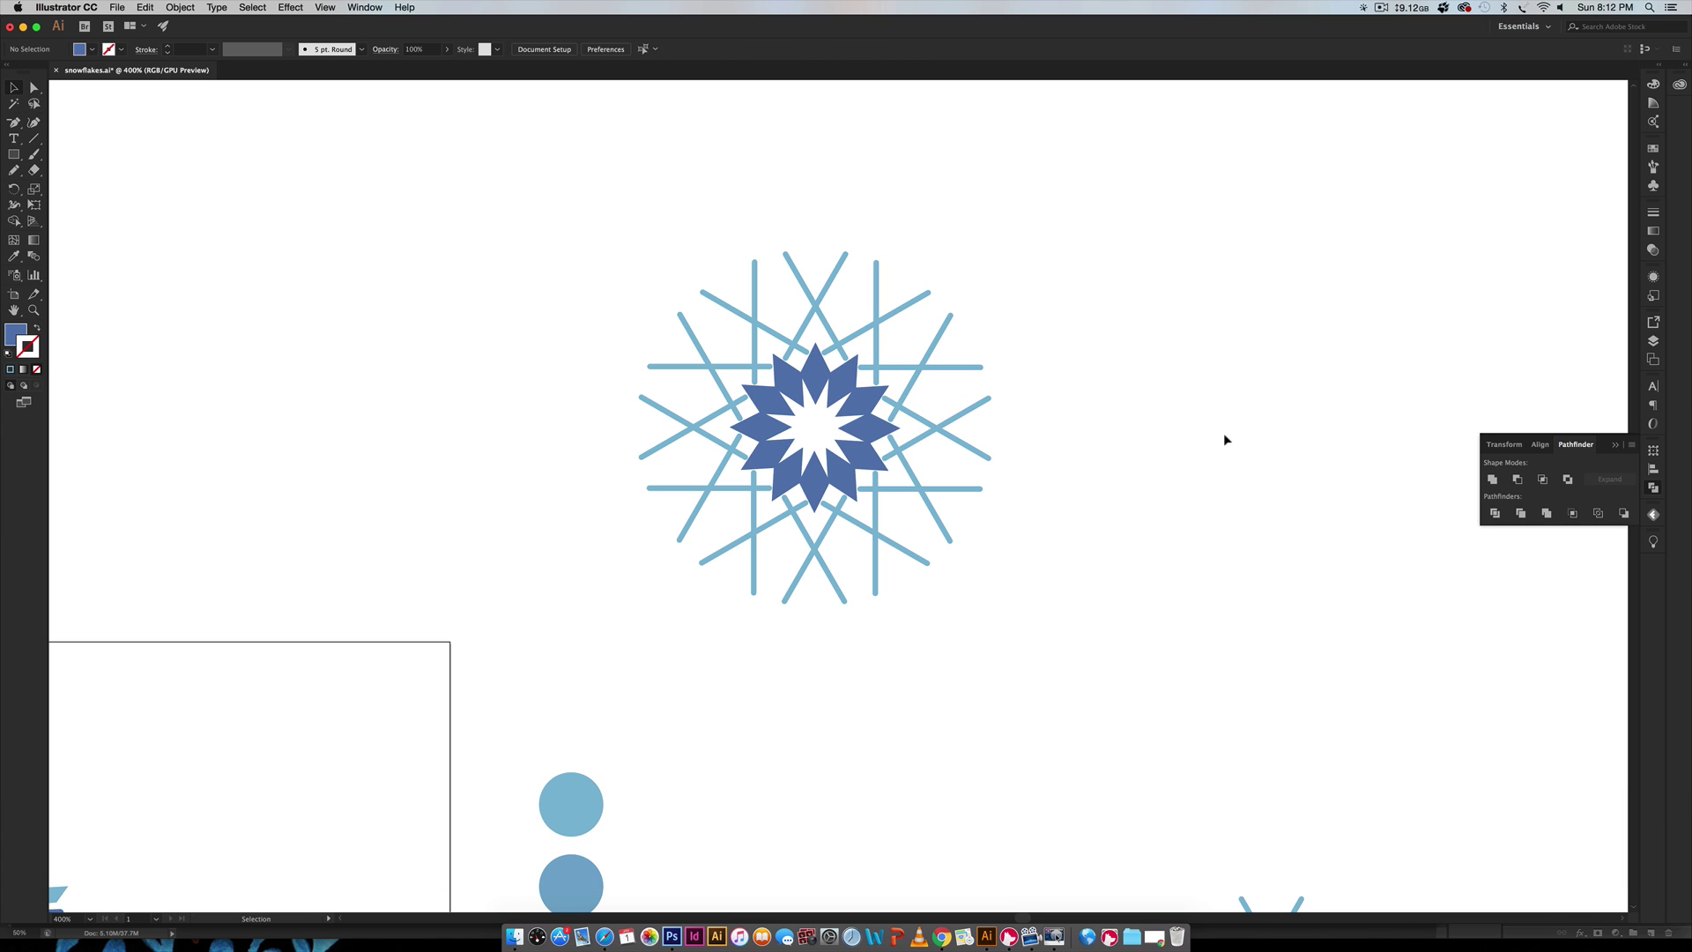
Select all arms of the finished snowflake and scale it down proportionally in the space above the colour circles
key(super+minus)
key(super+minus)
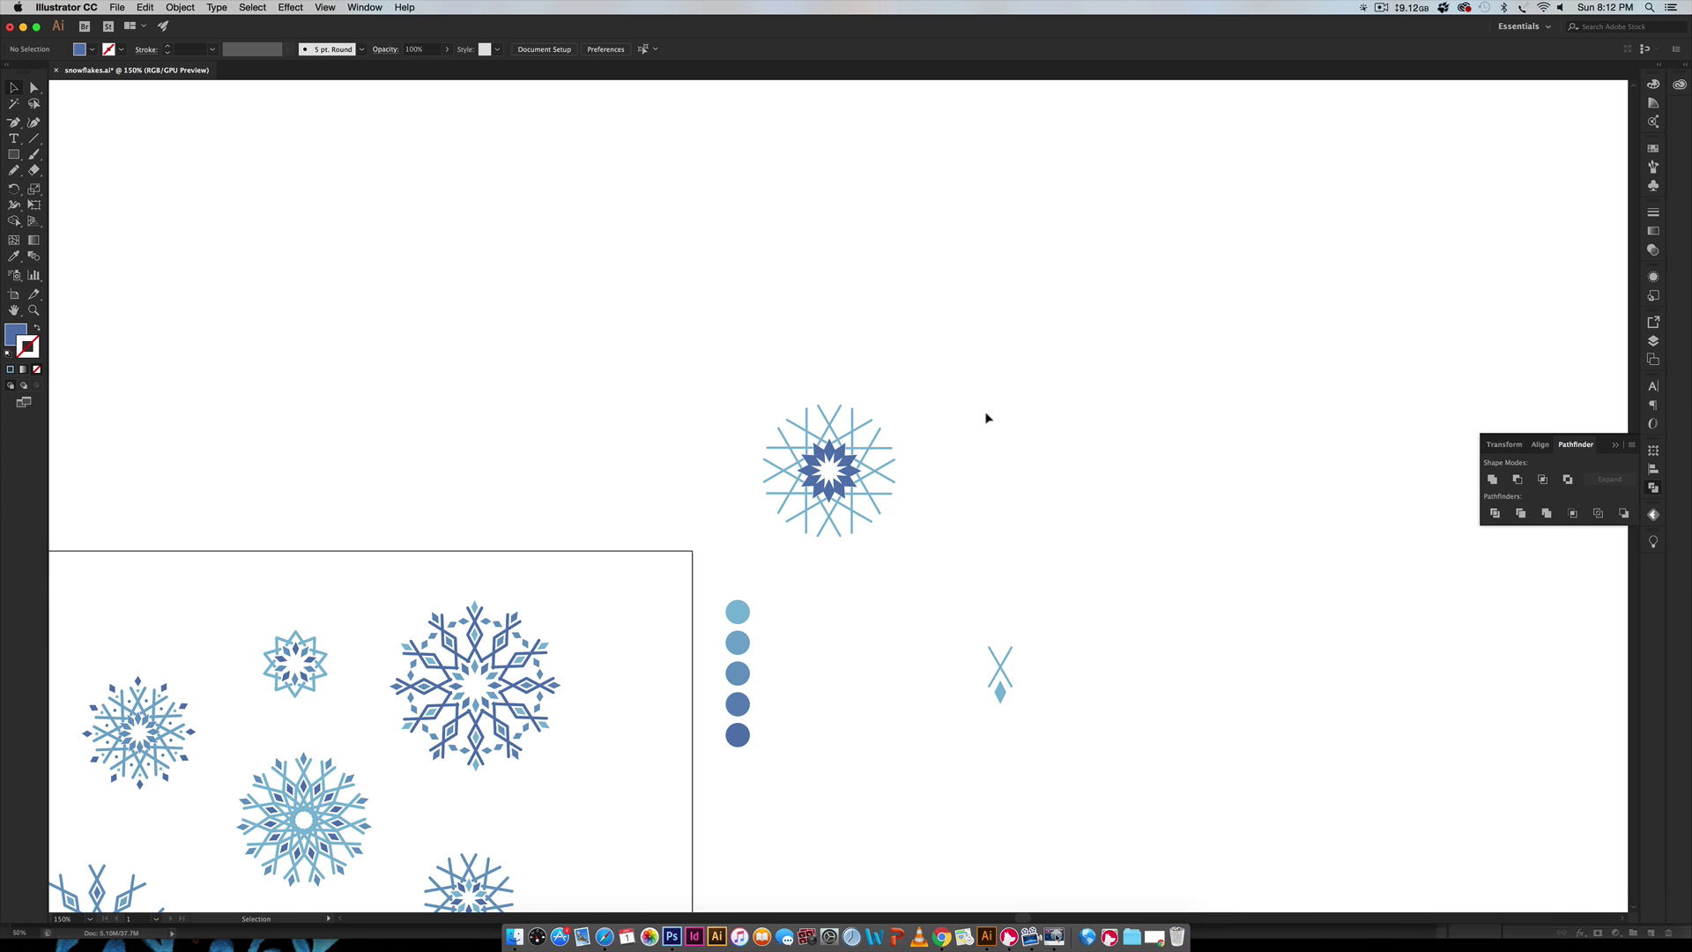
click(882, 512)
key(shift)
drag(829, 537, 1005, 385)
click(948, 486)
Duplicate one upright arm of the small snowflake into the open space between the colour circles and the light-blue motif
key(space)
drag(899, 272, 901, 476)
key(alt)
key(shift)
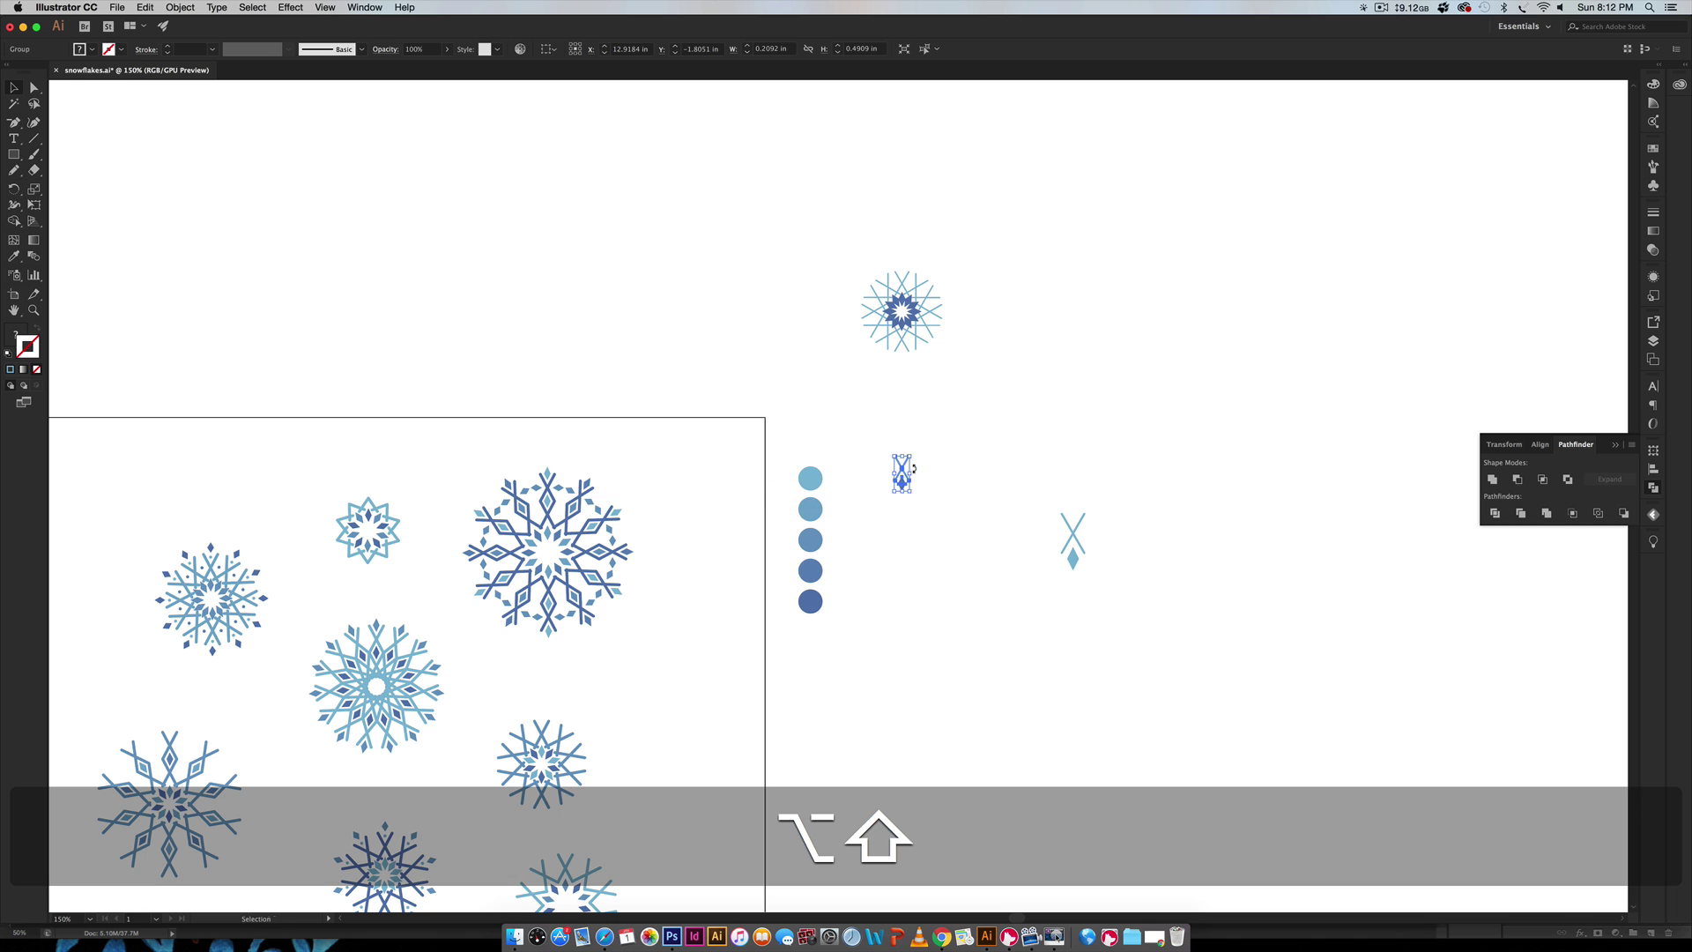
click(978, 468)
key(super)
key(super+equal)
key(super+equal)
key(super+equal)
key(super+equal)
key(space)
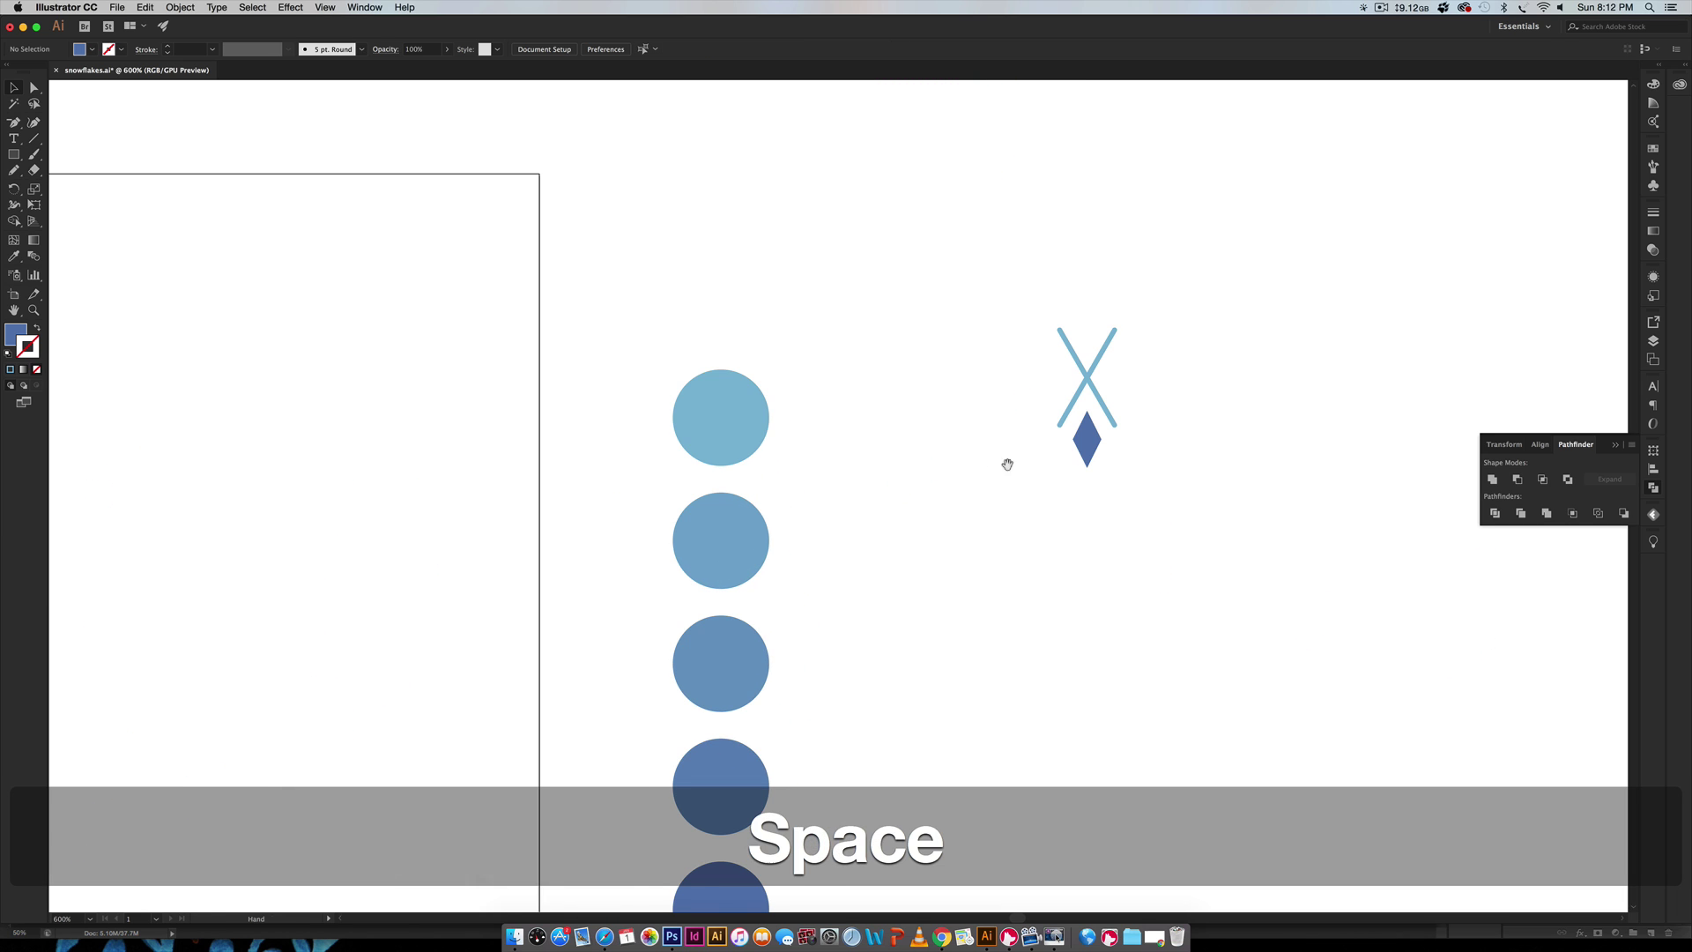
drag(1005, 461, 680, 419)
key(super+z)
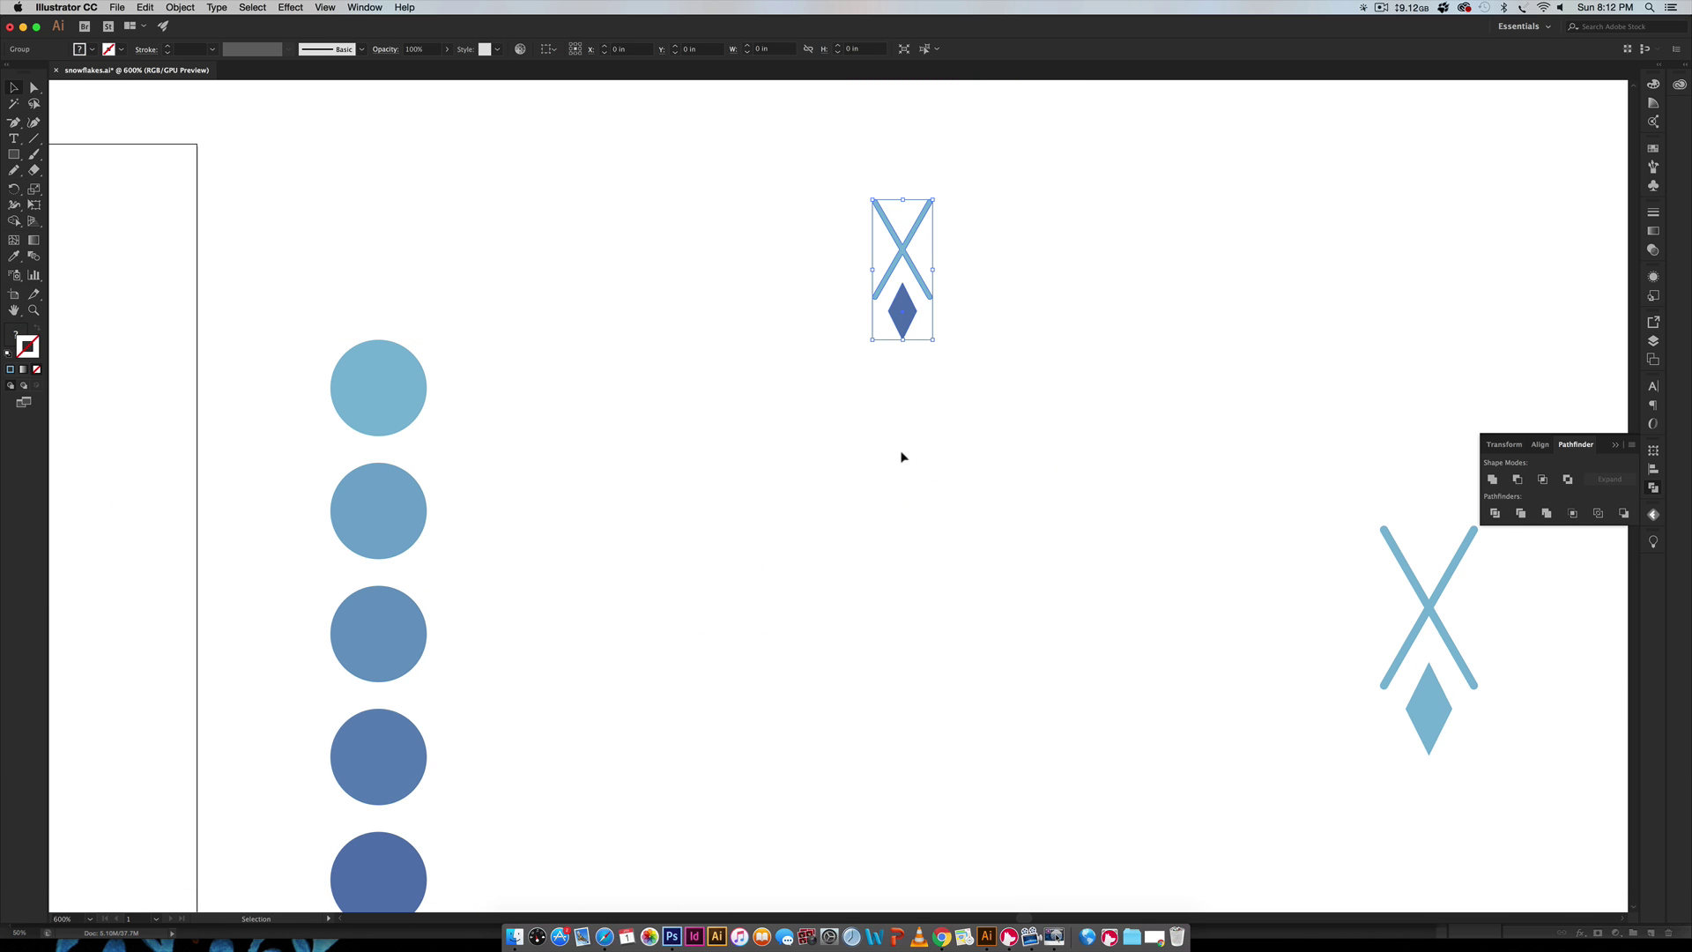
Create a copy of the duplicated arm rotated 30° about a point farther below the diamond, leaving a gap at the centre
key(r)
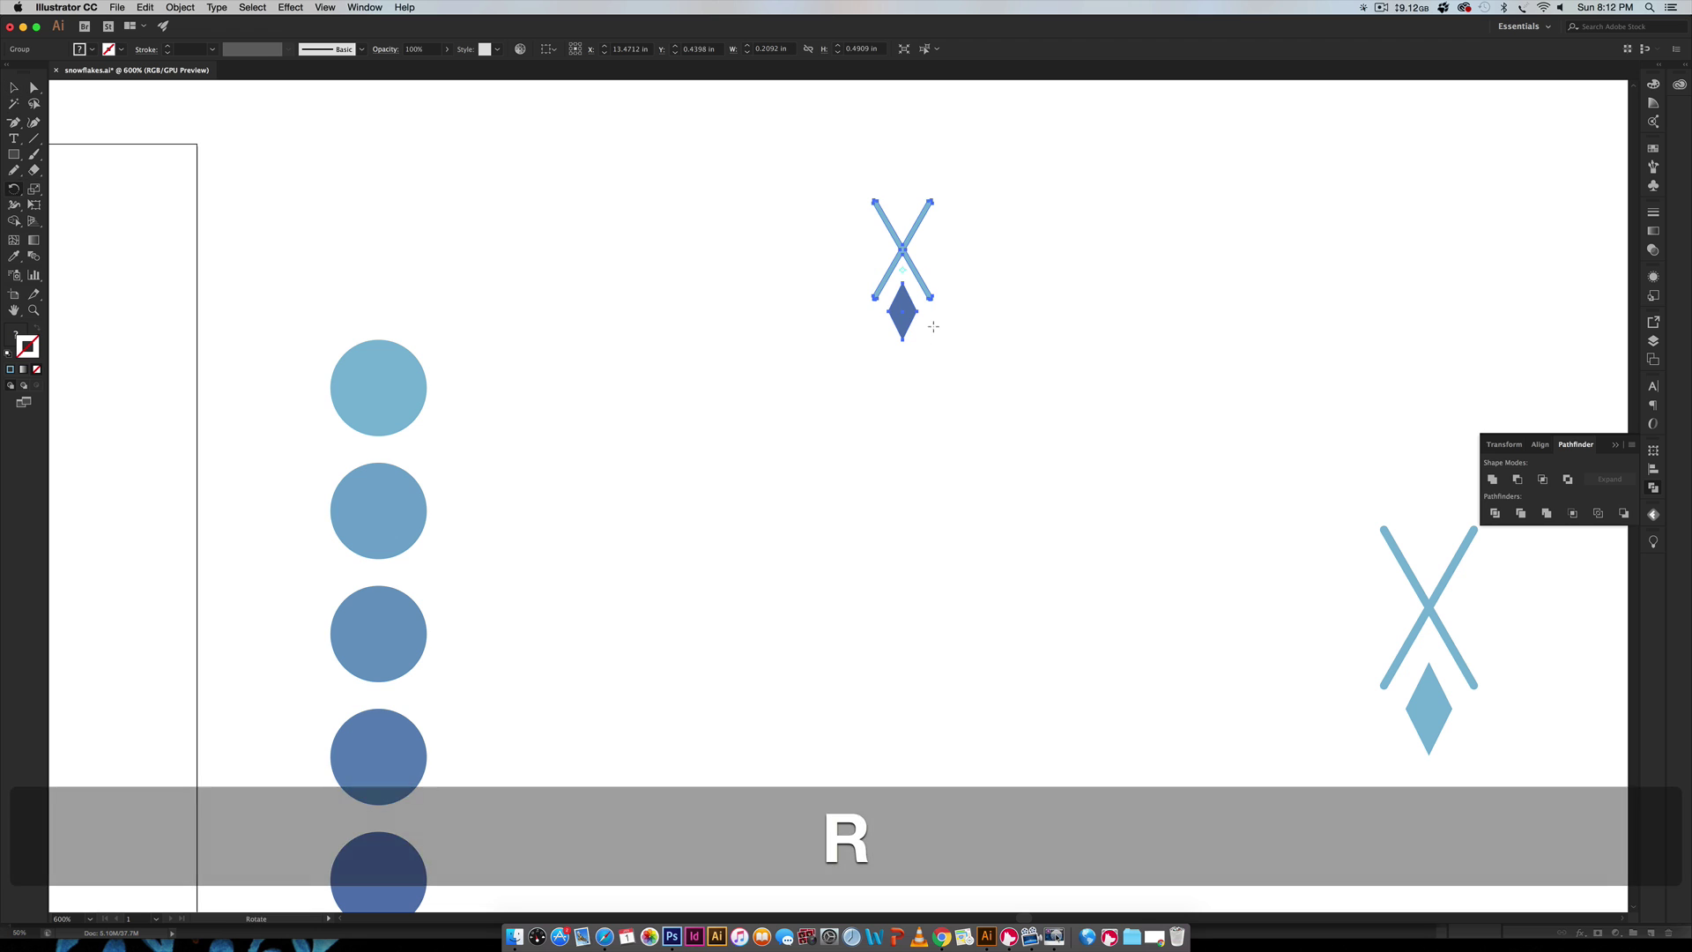
key(alt)
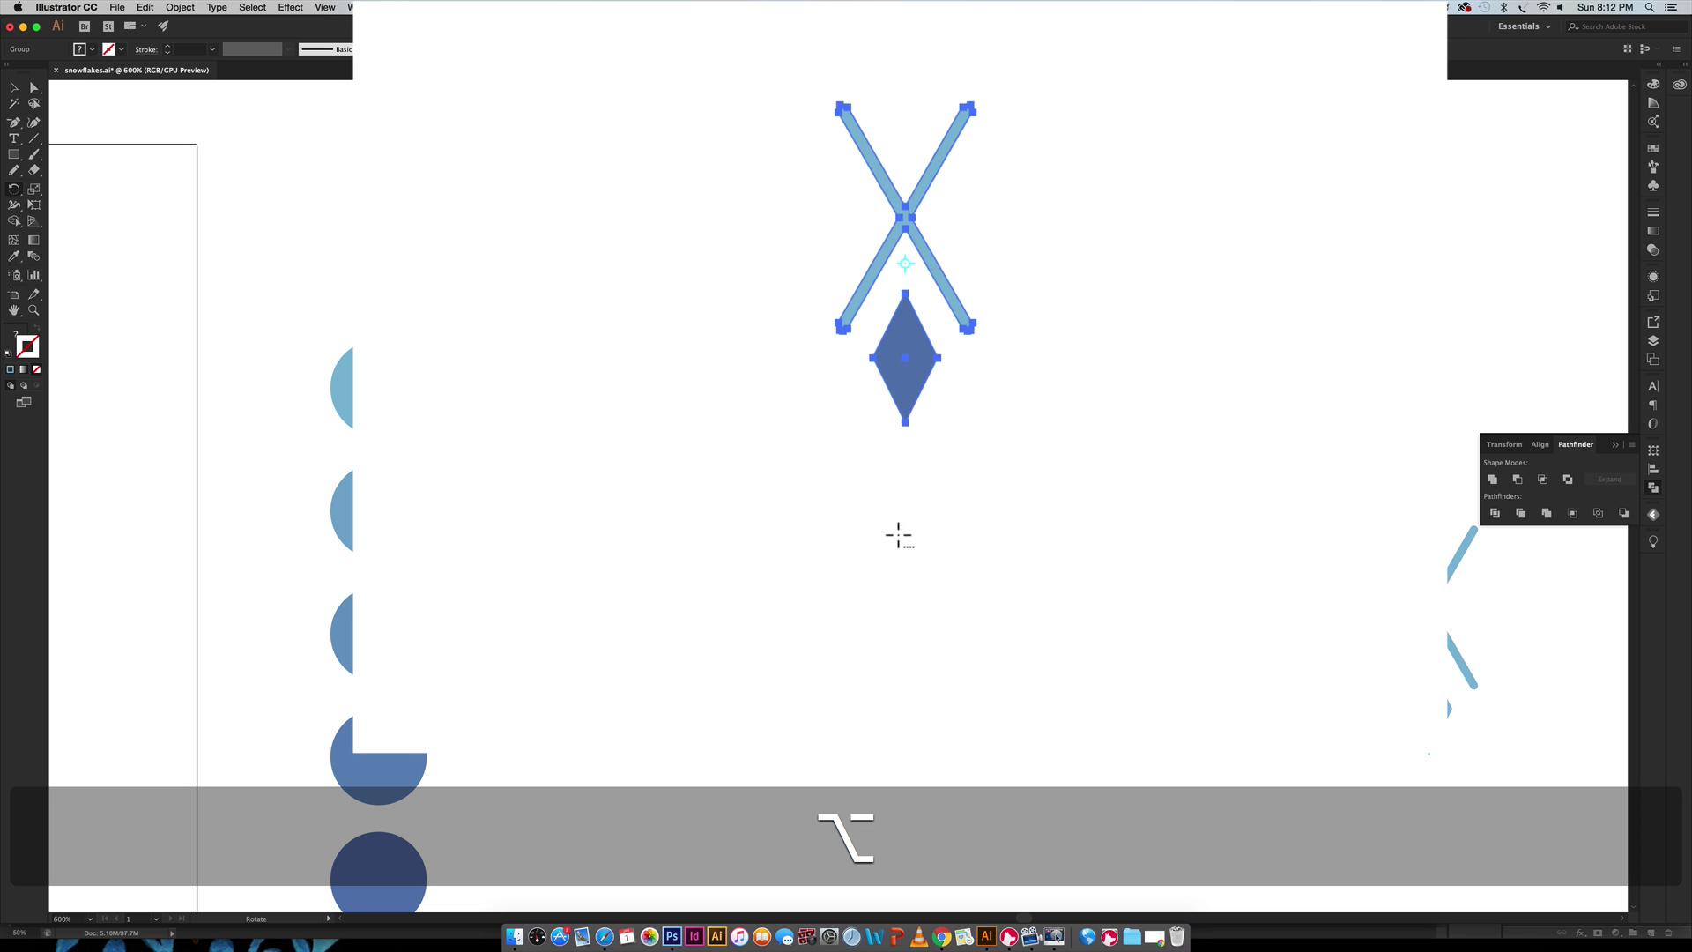
alt+click(900, 384)
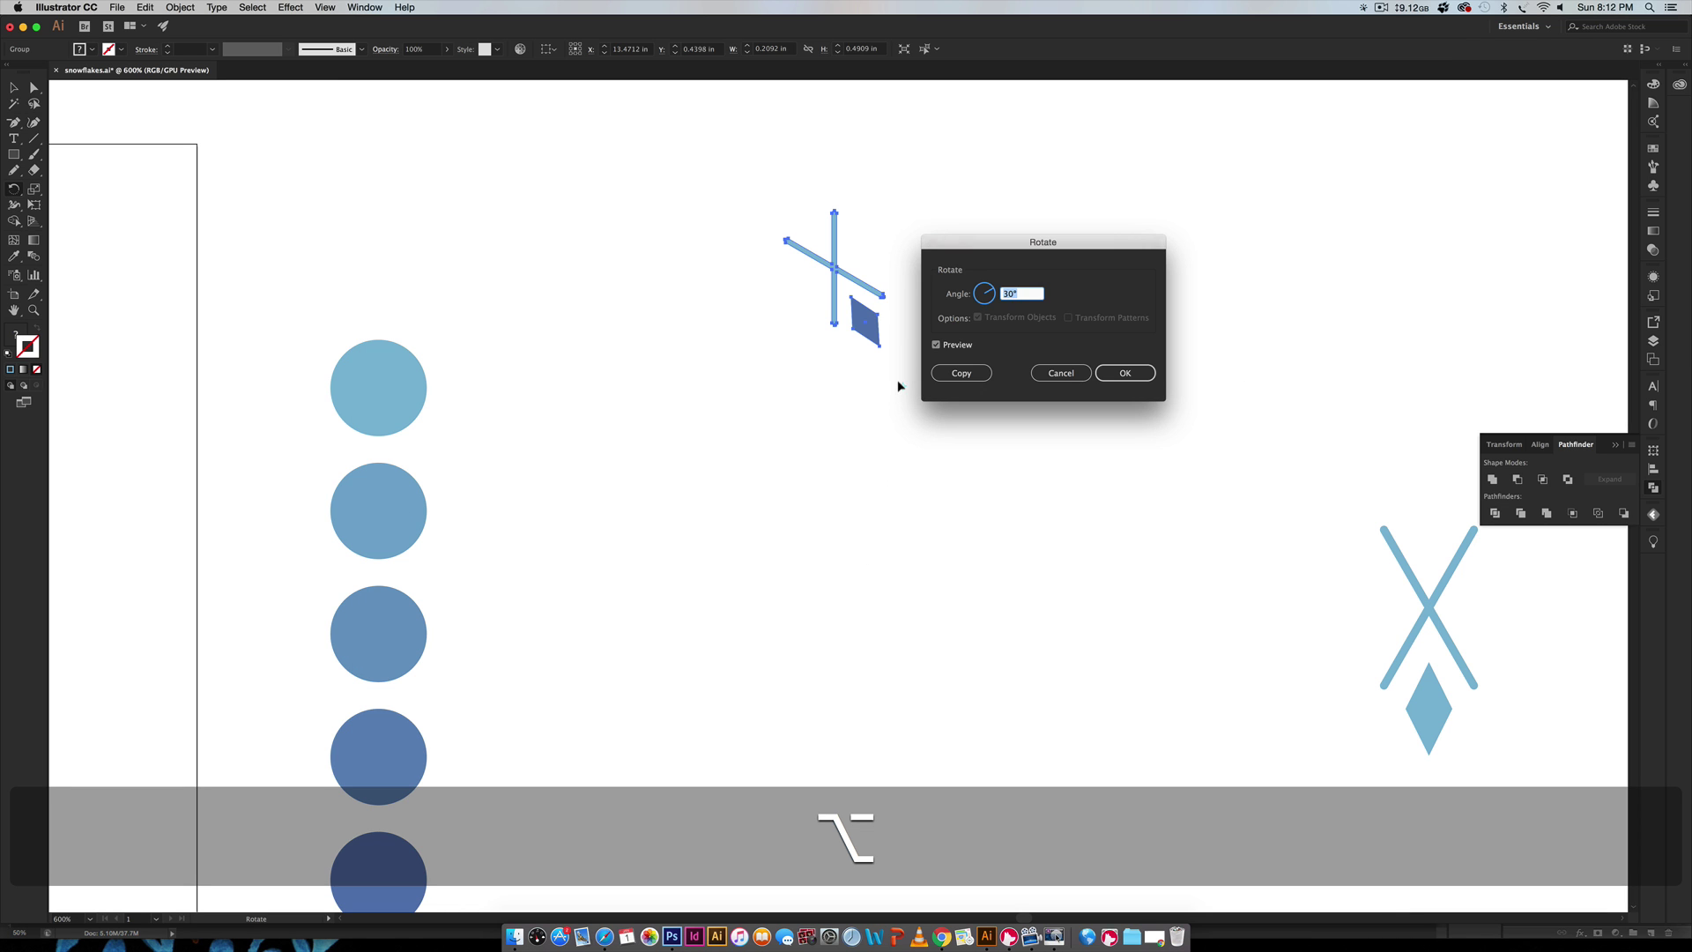
click(946, 376)
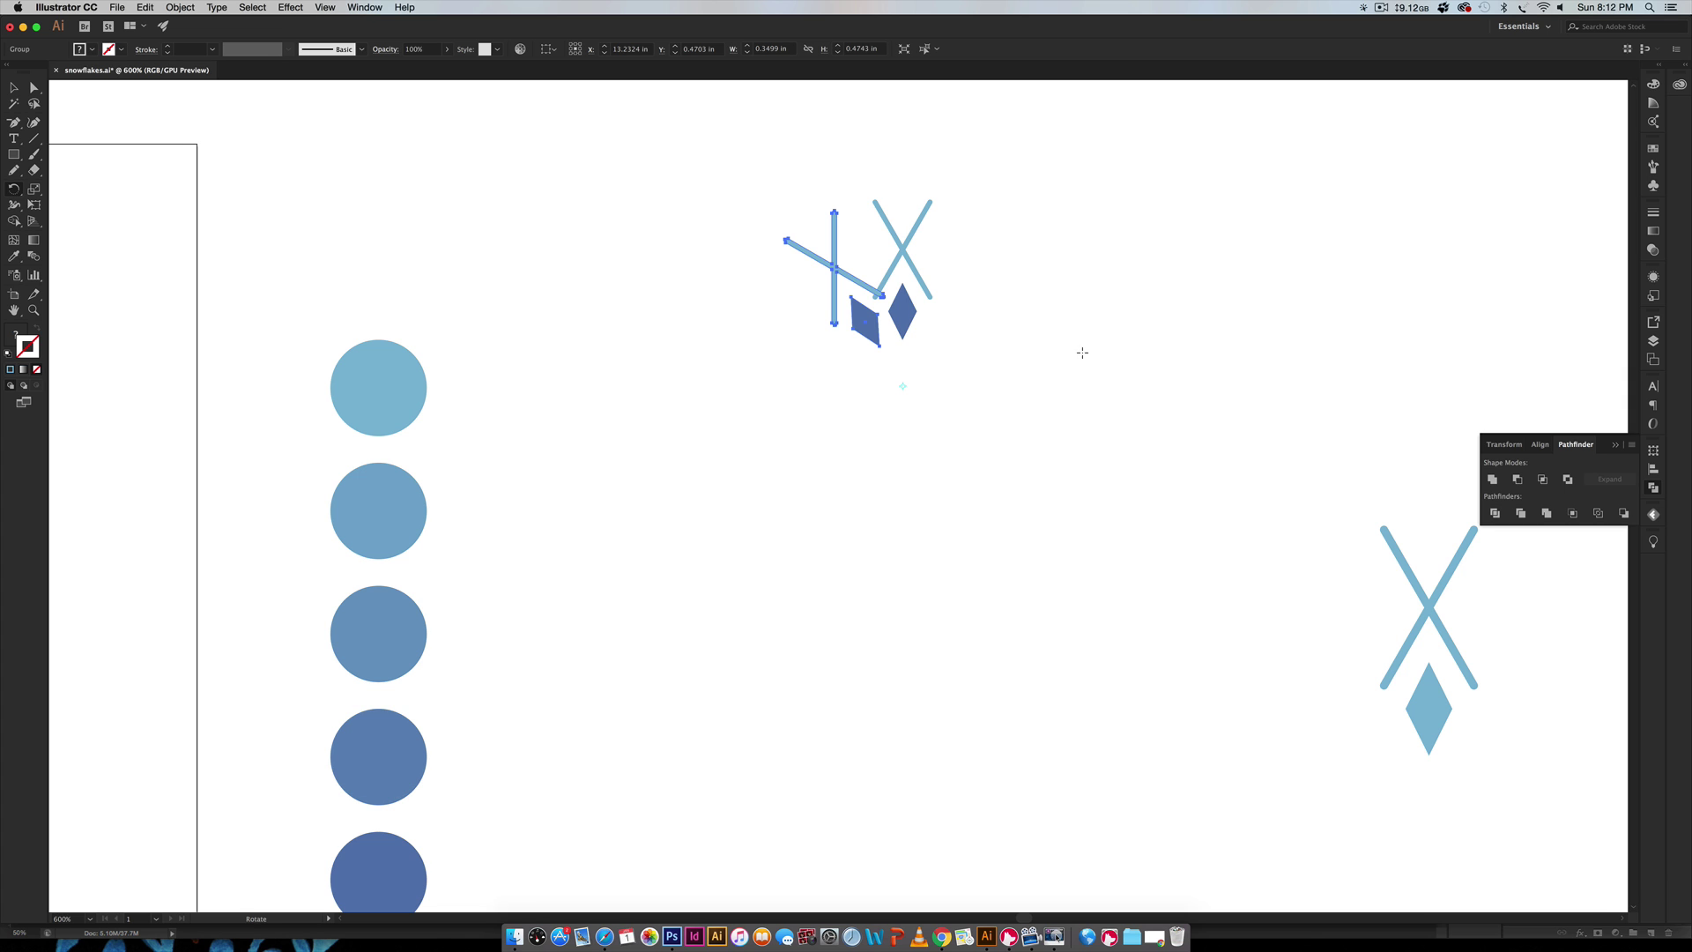
Repeat the rotated copy ten times to form a second twelve-arm snowflake with a wider open centre
key(super+d)
key(super+d)
key(super+d)
key(super+d)
key(super+d)
key(super+d)
key(super+d)
key(super+d)
key(super+d)
key(super+d)
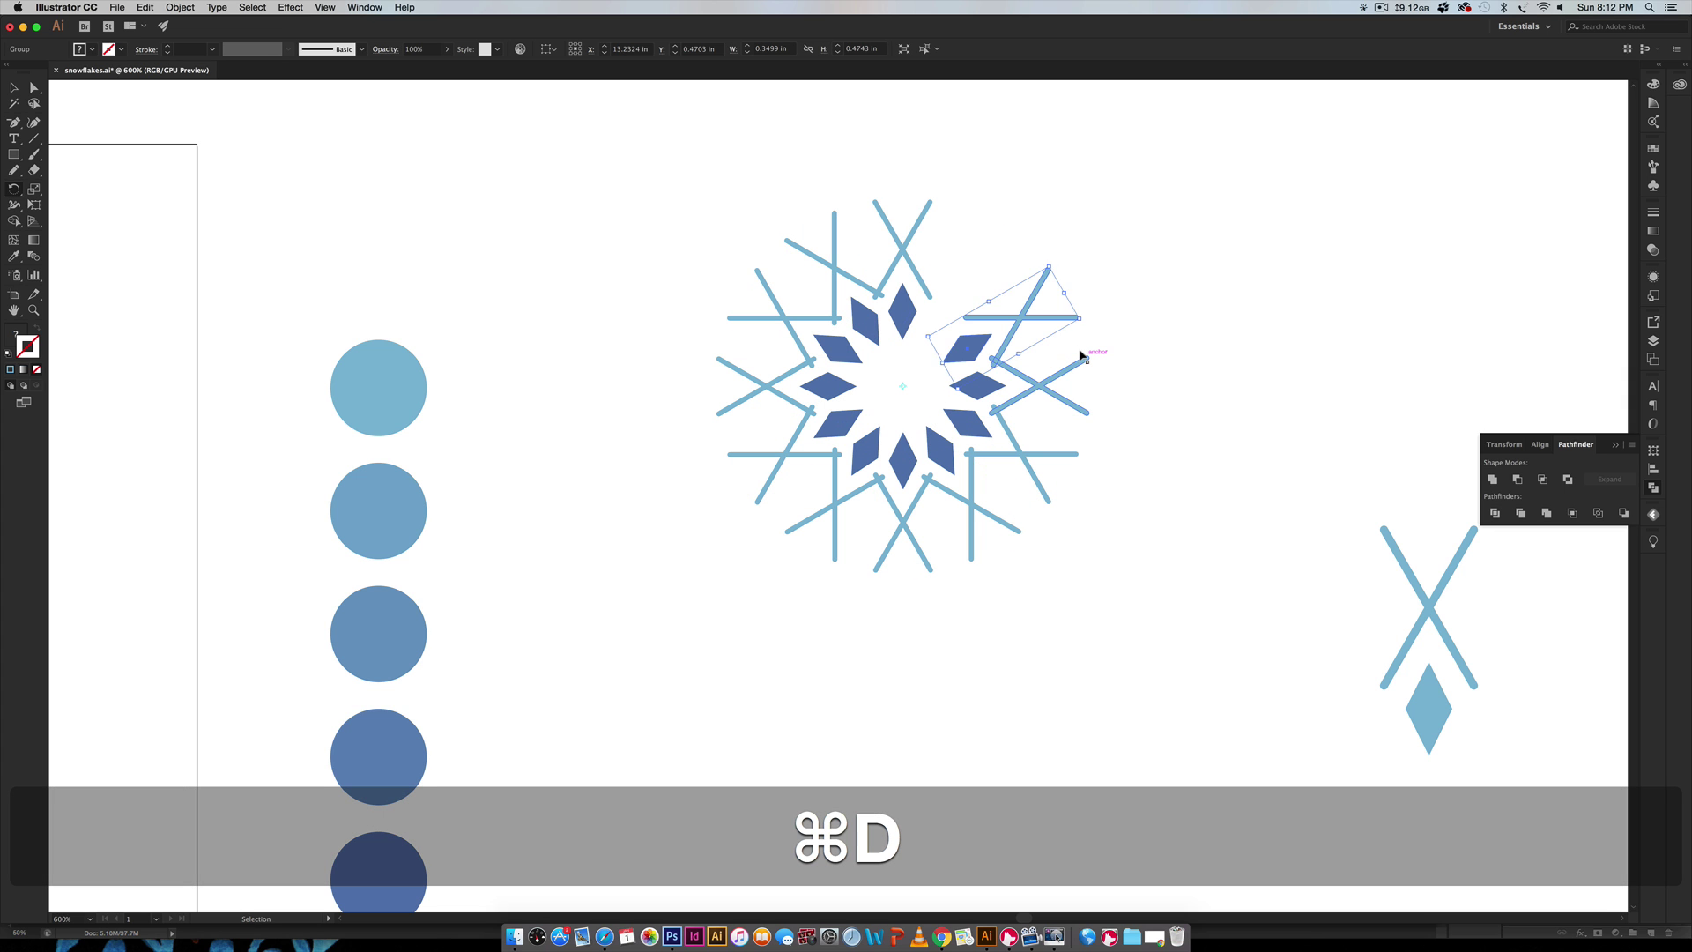
Move the open-centred twelve-arm snowflake up beside the smaller twelve-arm snowflake above the colour circles
key(v)
click(1256, 277)
key(space)
drag(1256, 277, 1135, 362)
key(super+minus)
key(super+minus)
key(super+minus)
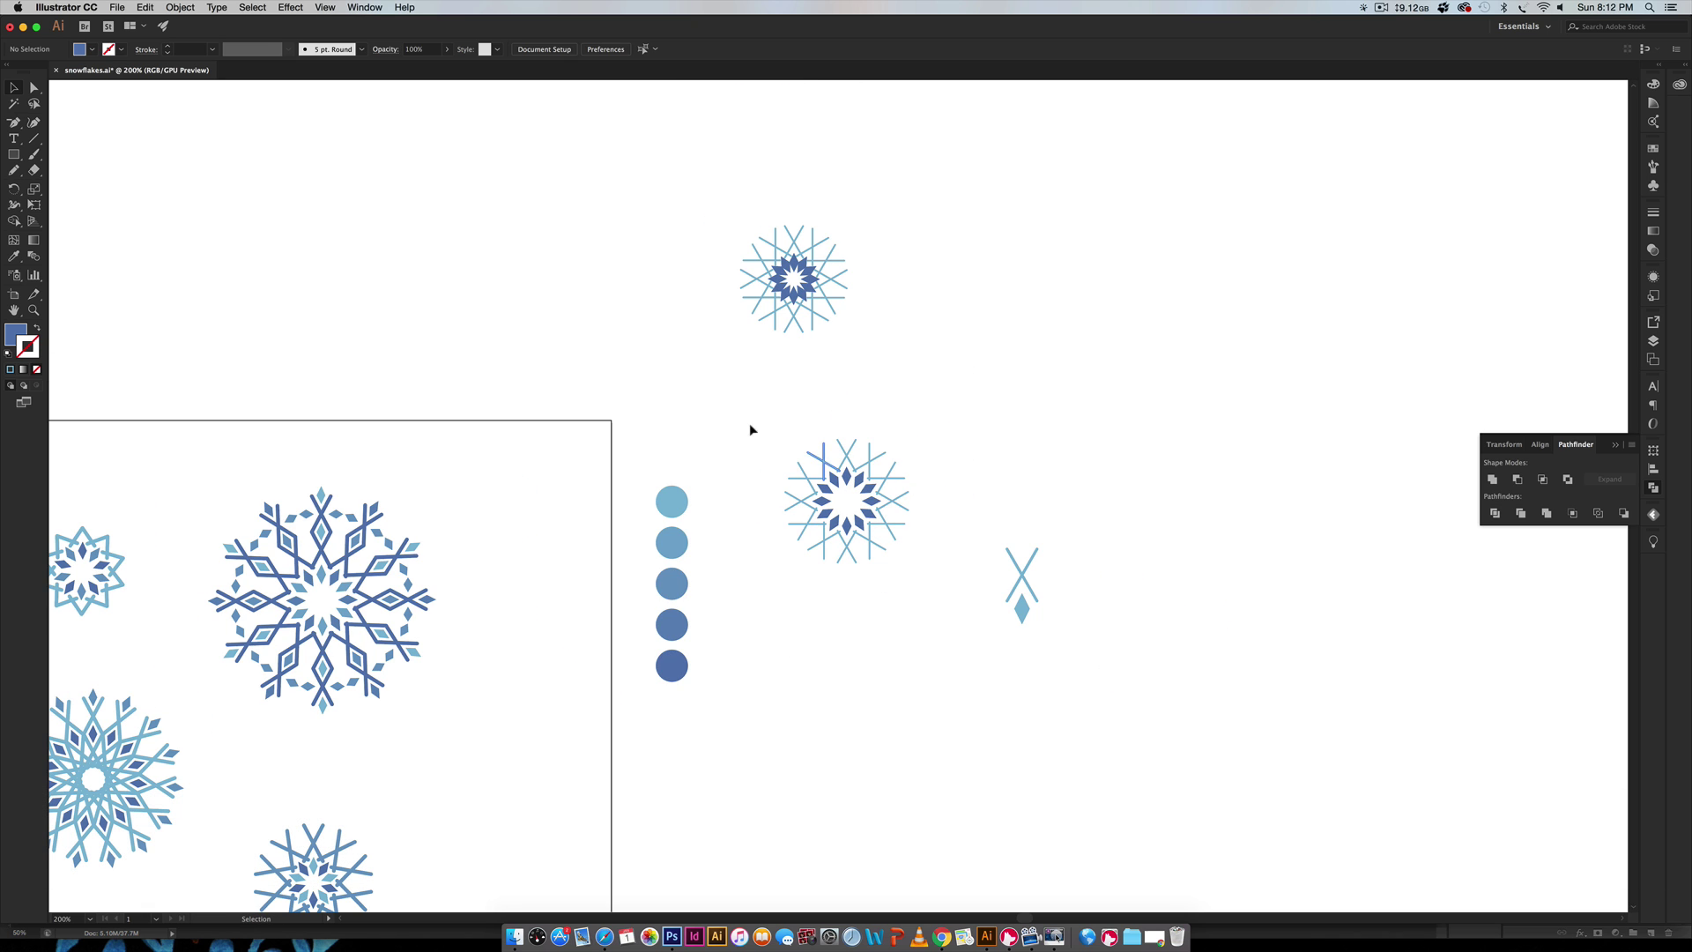
drag(748, 426, 986, 268)
click(903, 380)
key(space)
drag(904, 380, 843, 446)
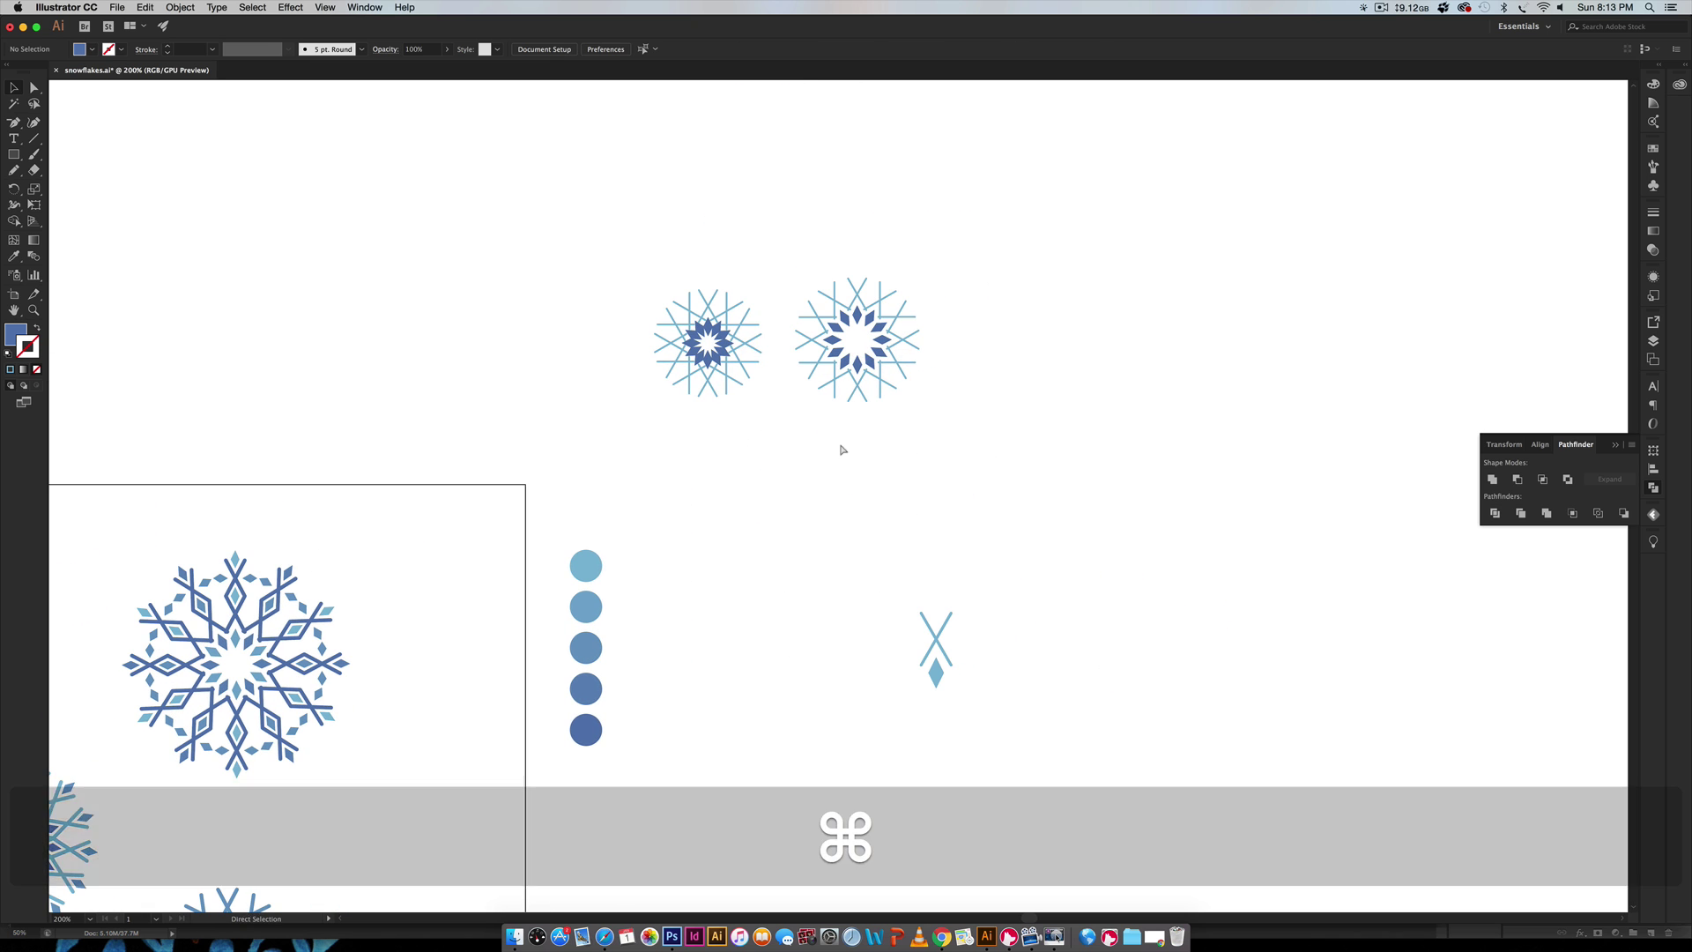
Examine the two twelve-arm snowflakes side by side and compare their closed and open centres
key(super+equal)
key(super+equal)
key(super+equal)
key(space)
drag(816, 351, 823, 770)
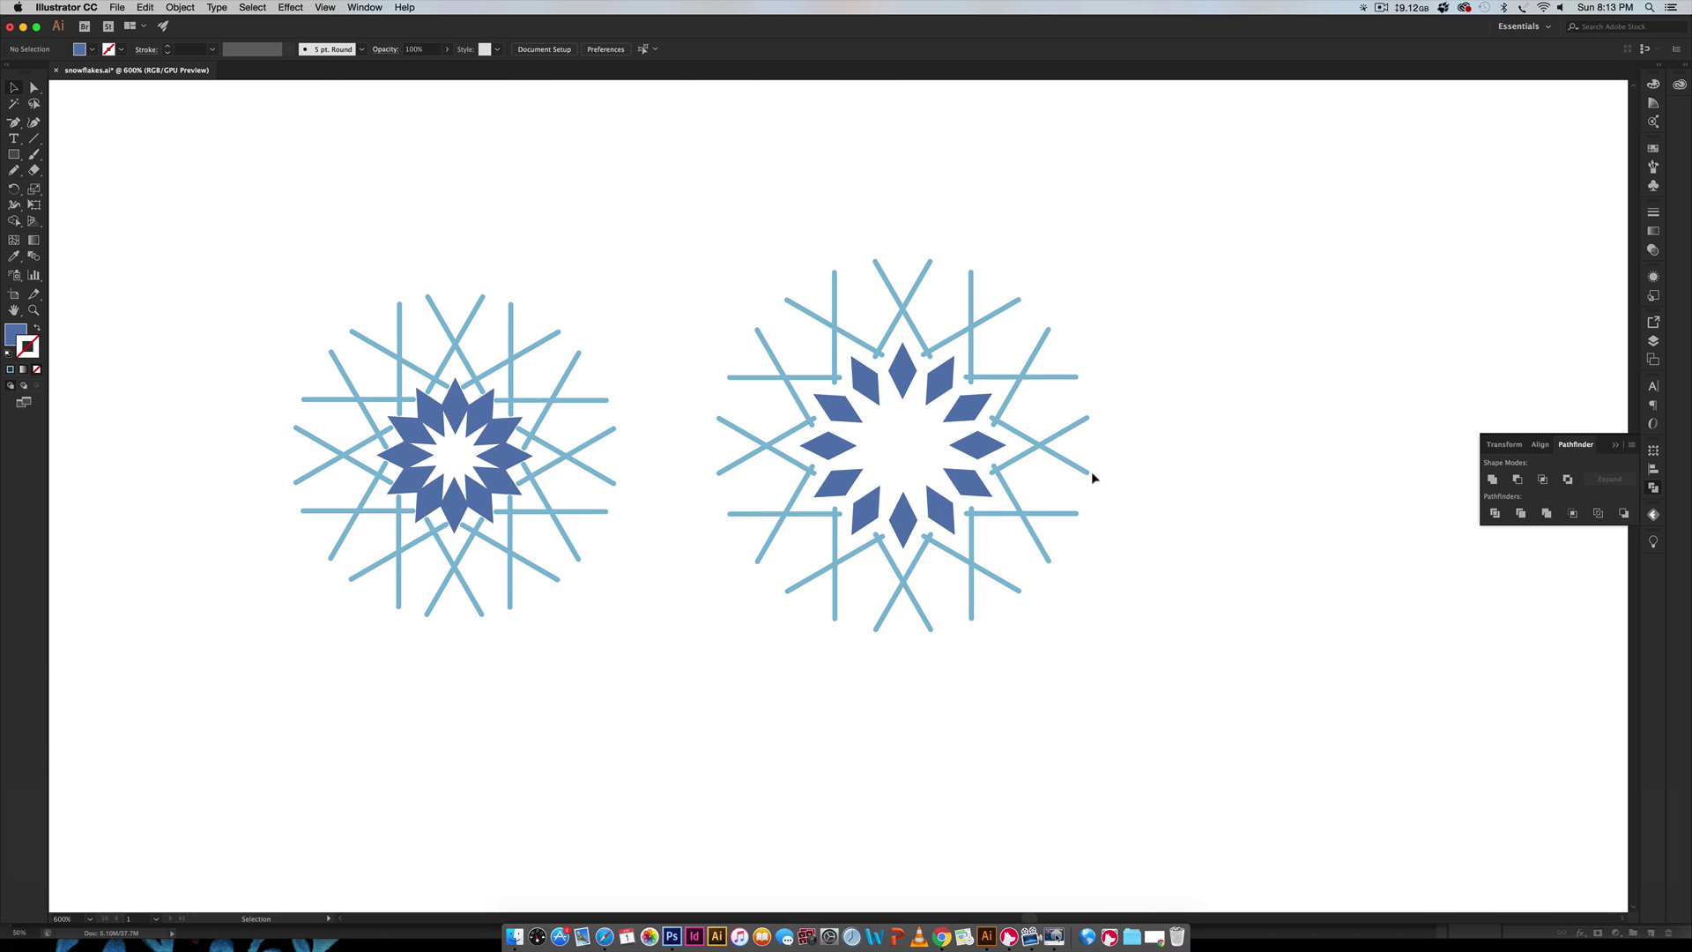
key(super+minus)
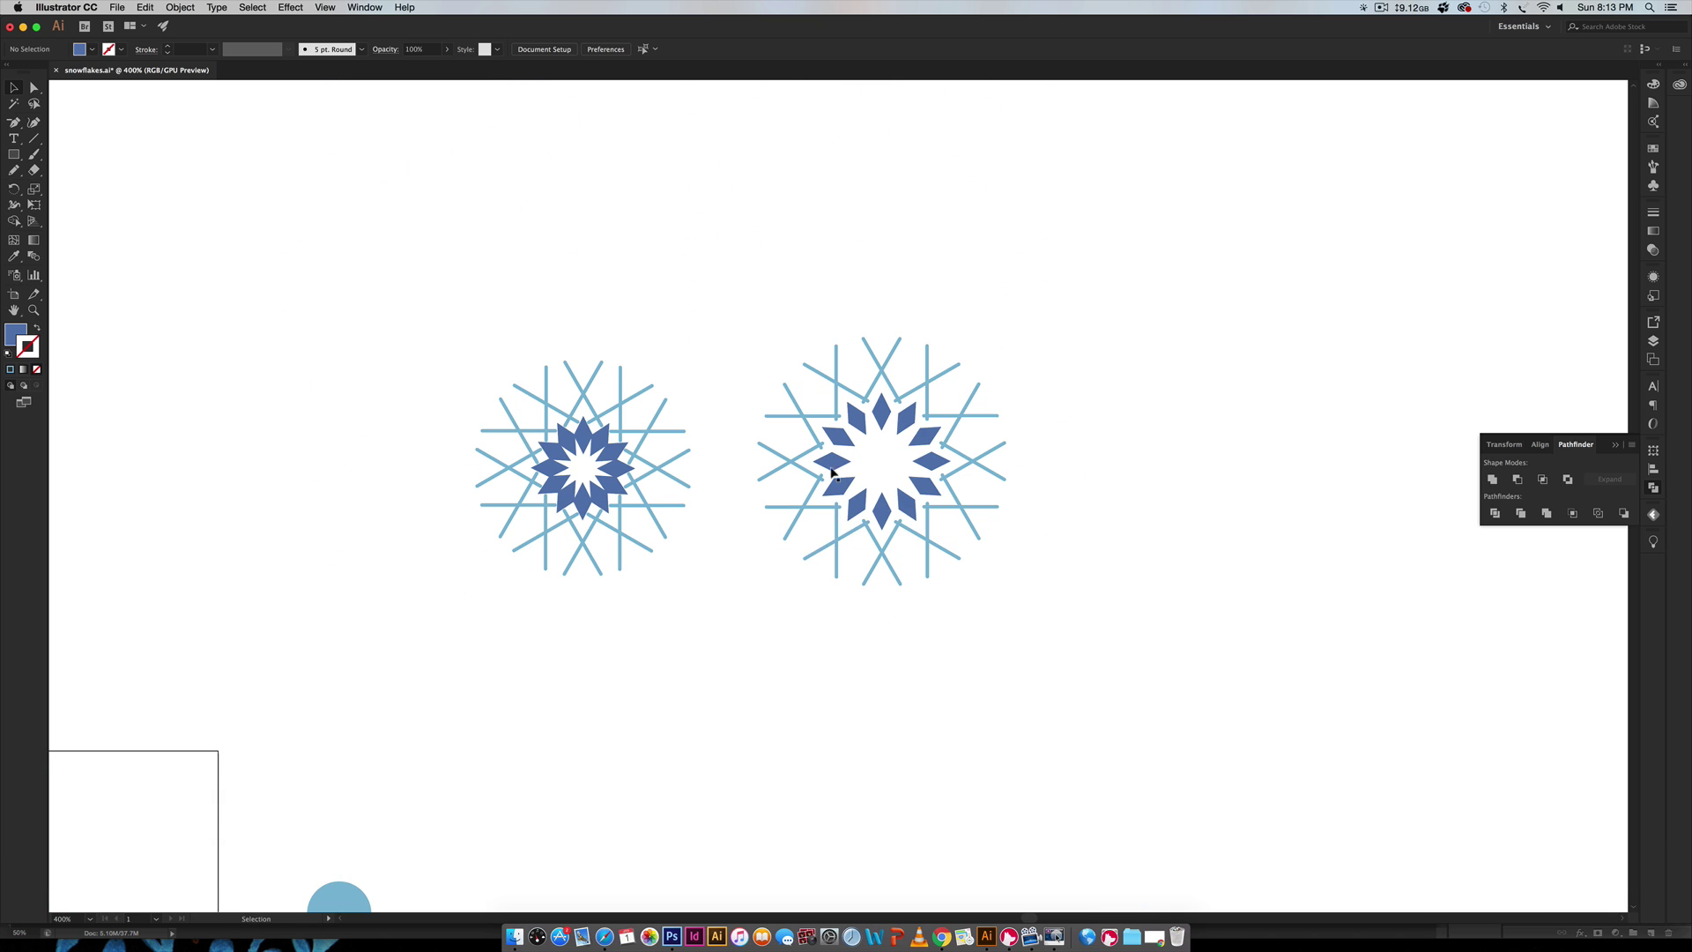
key(space)
drag(832, 473, 834, 553)
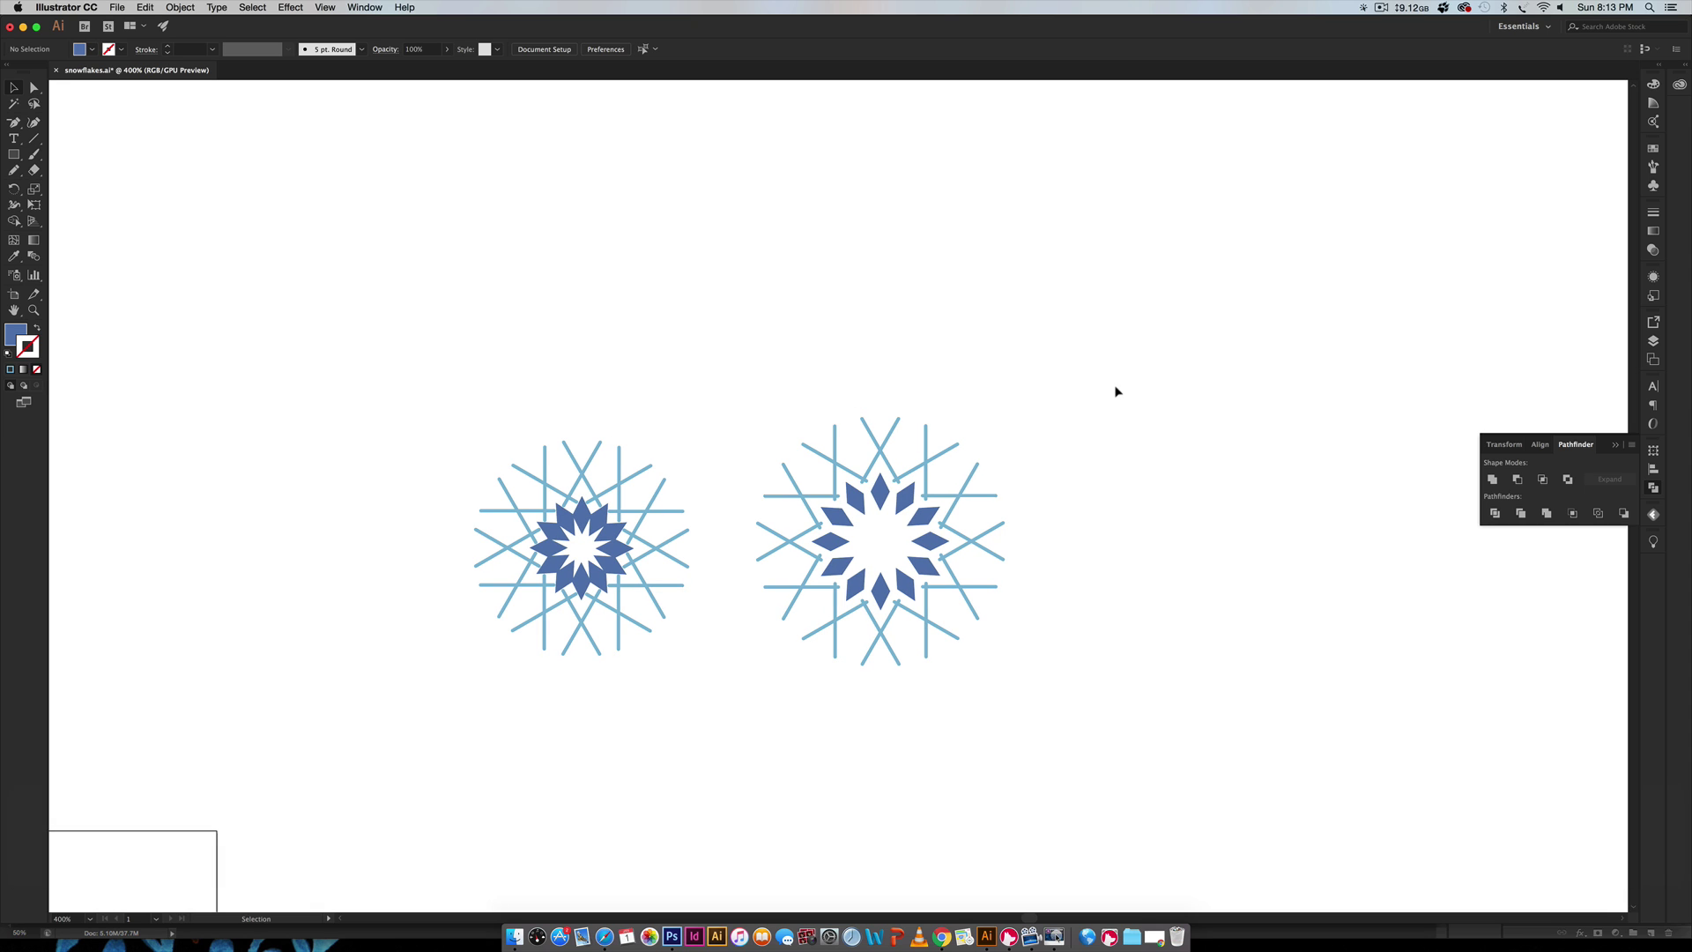
key(super+equal)
Recolour every other diamond in the open-centred snowflake with the middle blue sampled from the third colour circle
click(867, 504)
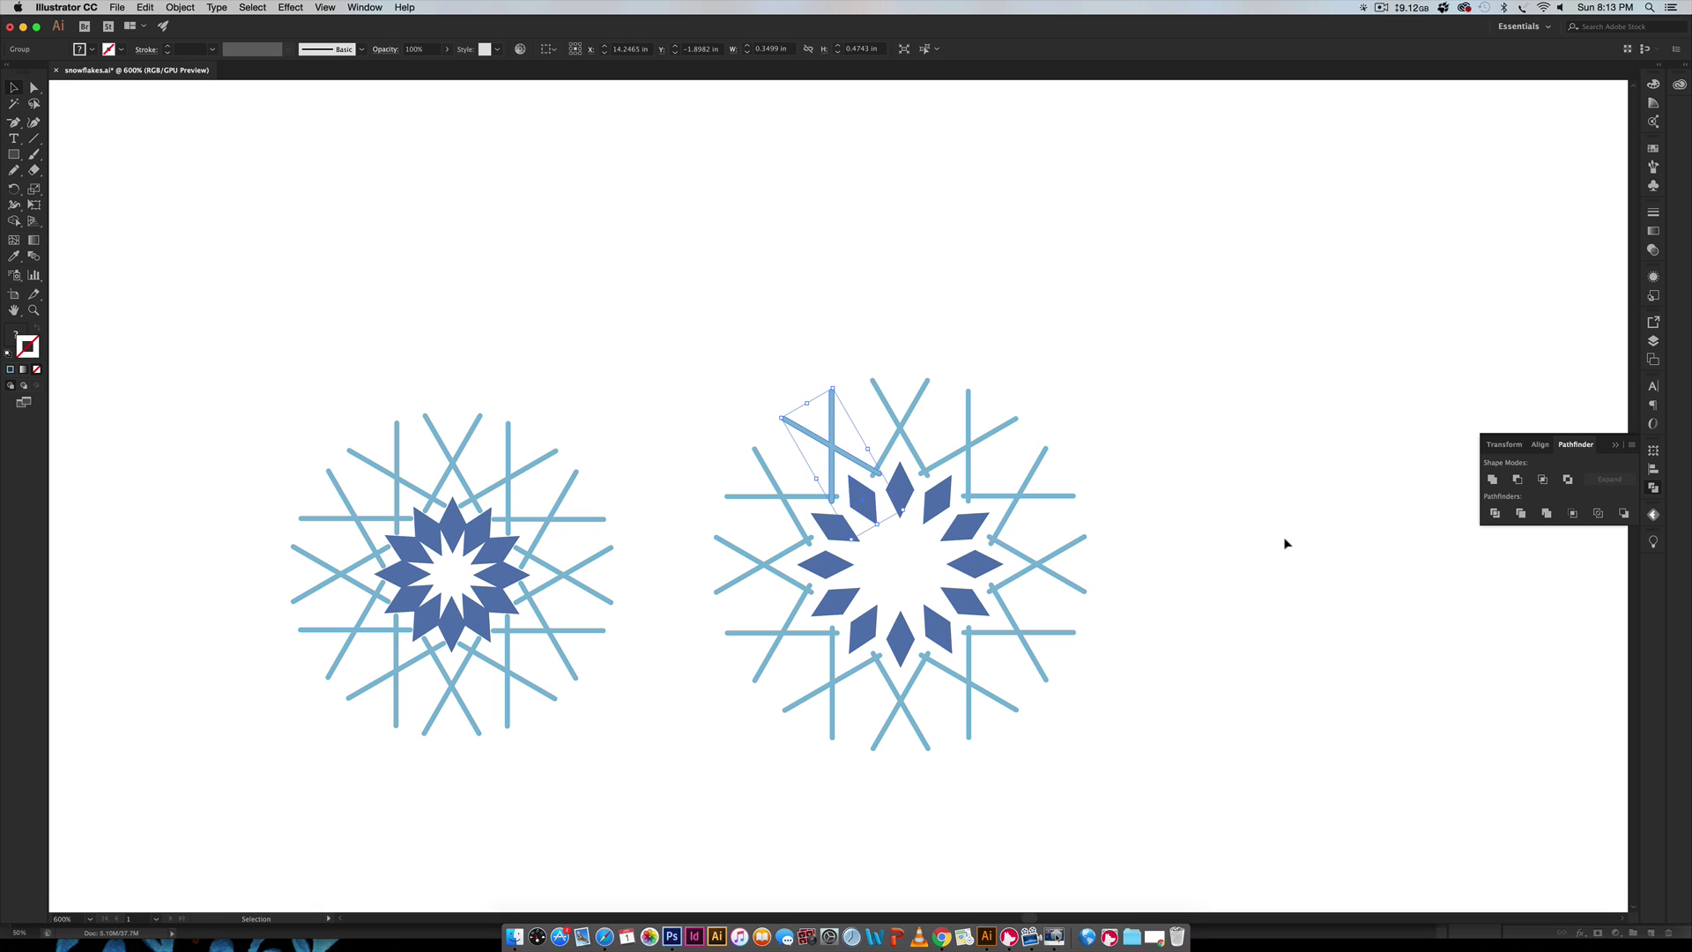
click(1284, 541)
click(867, 504)
click(899, 484)
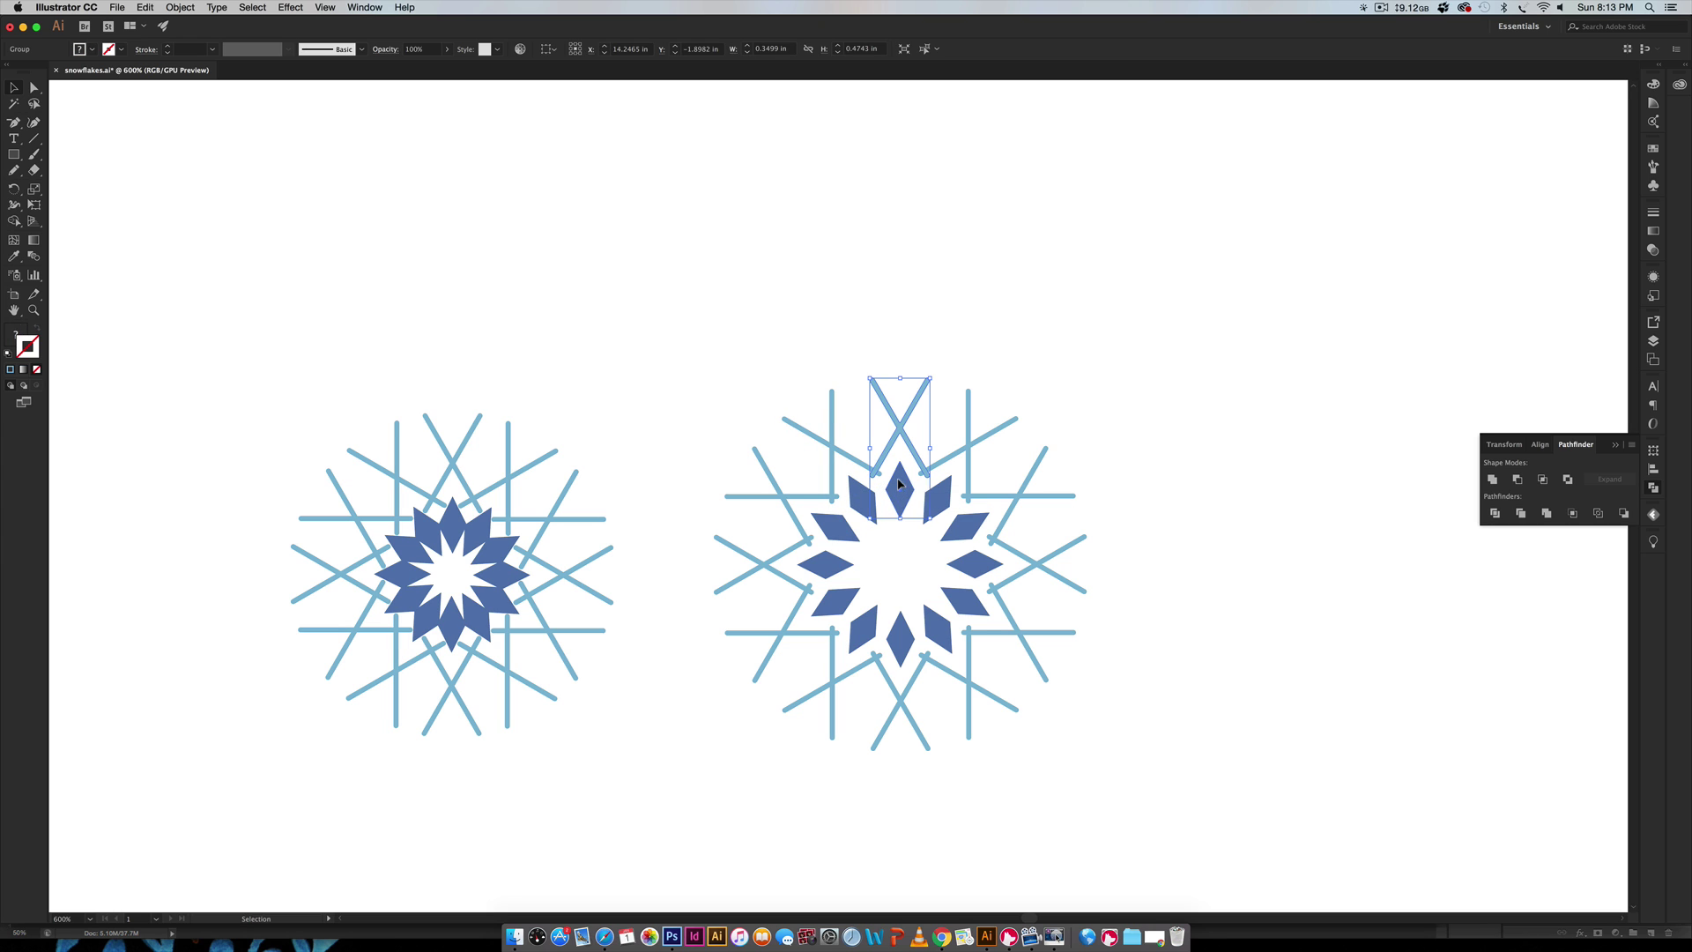
click(1252, 526)
key(a)
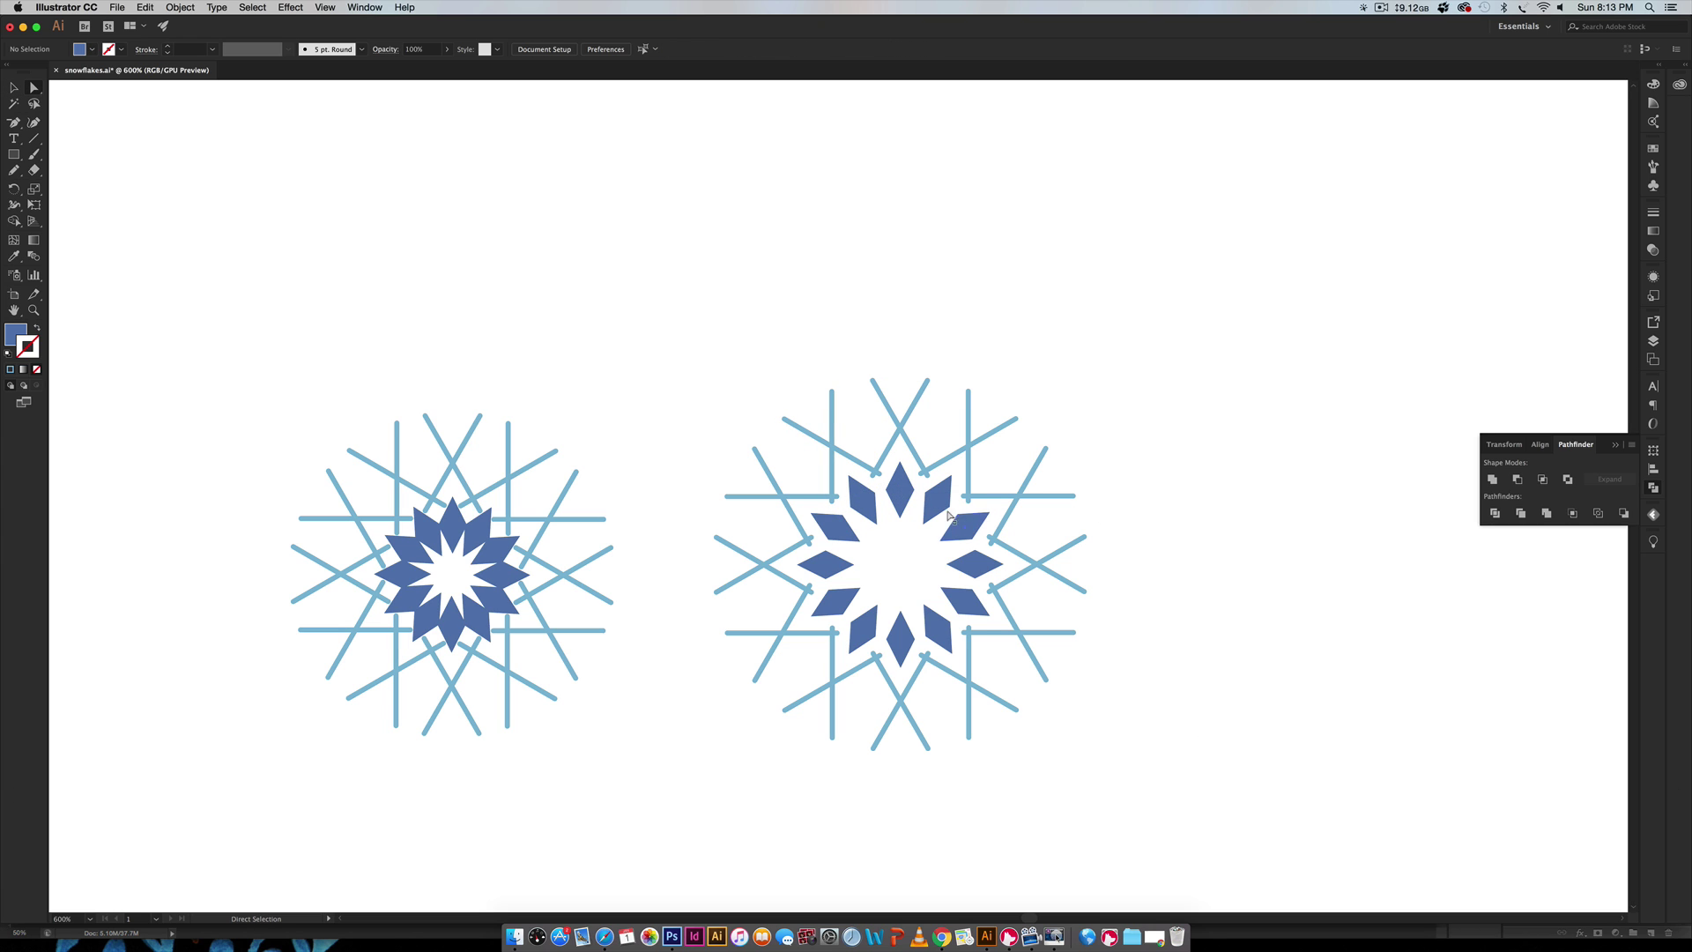
click(899, 491)
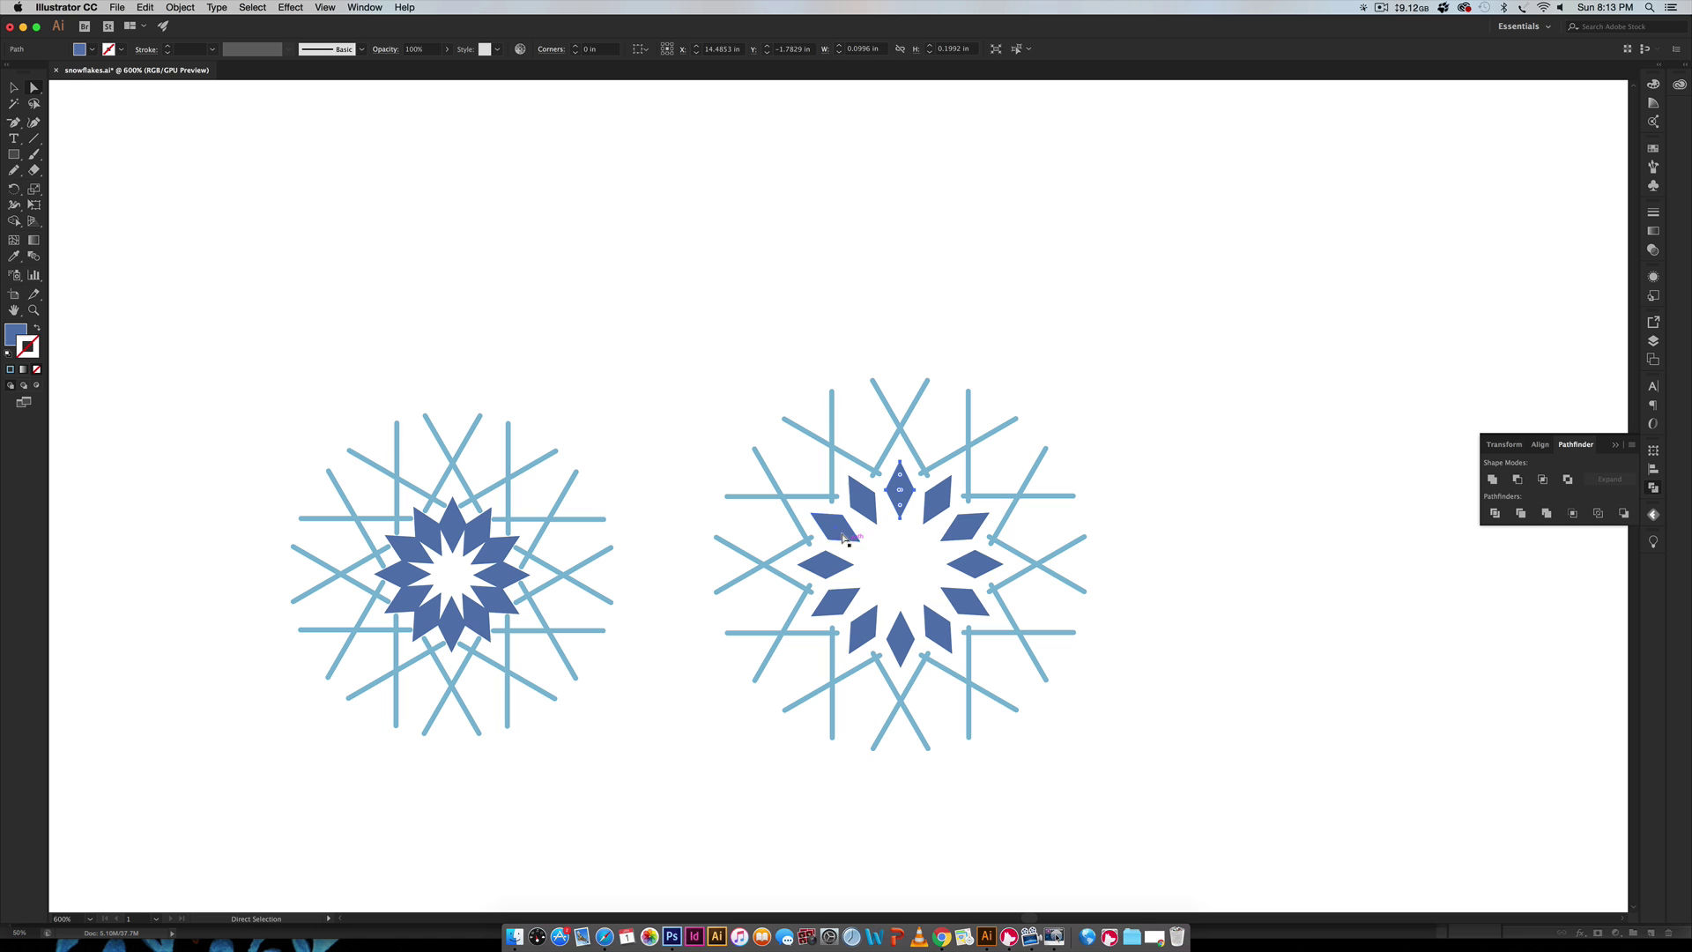
shift+click(832, 529)
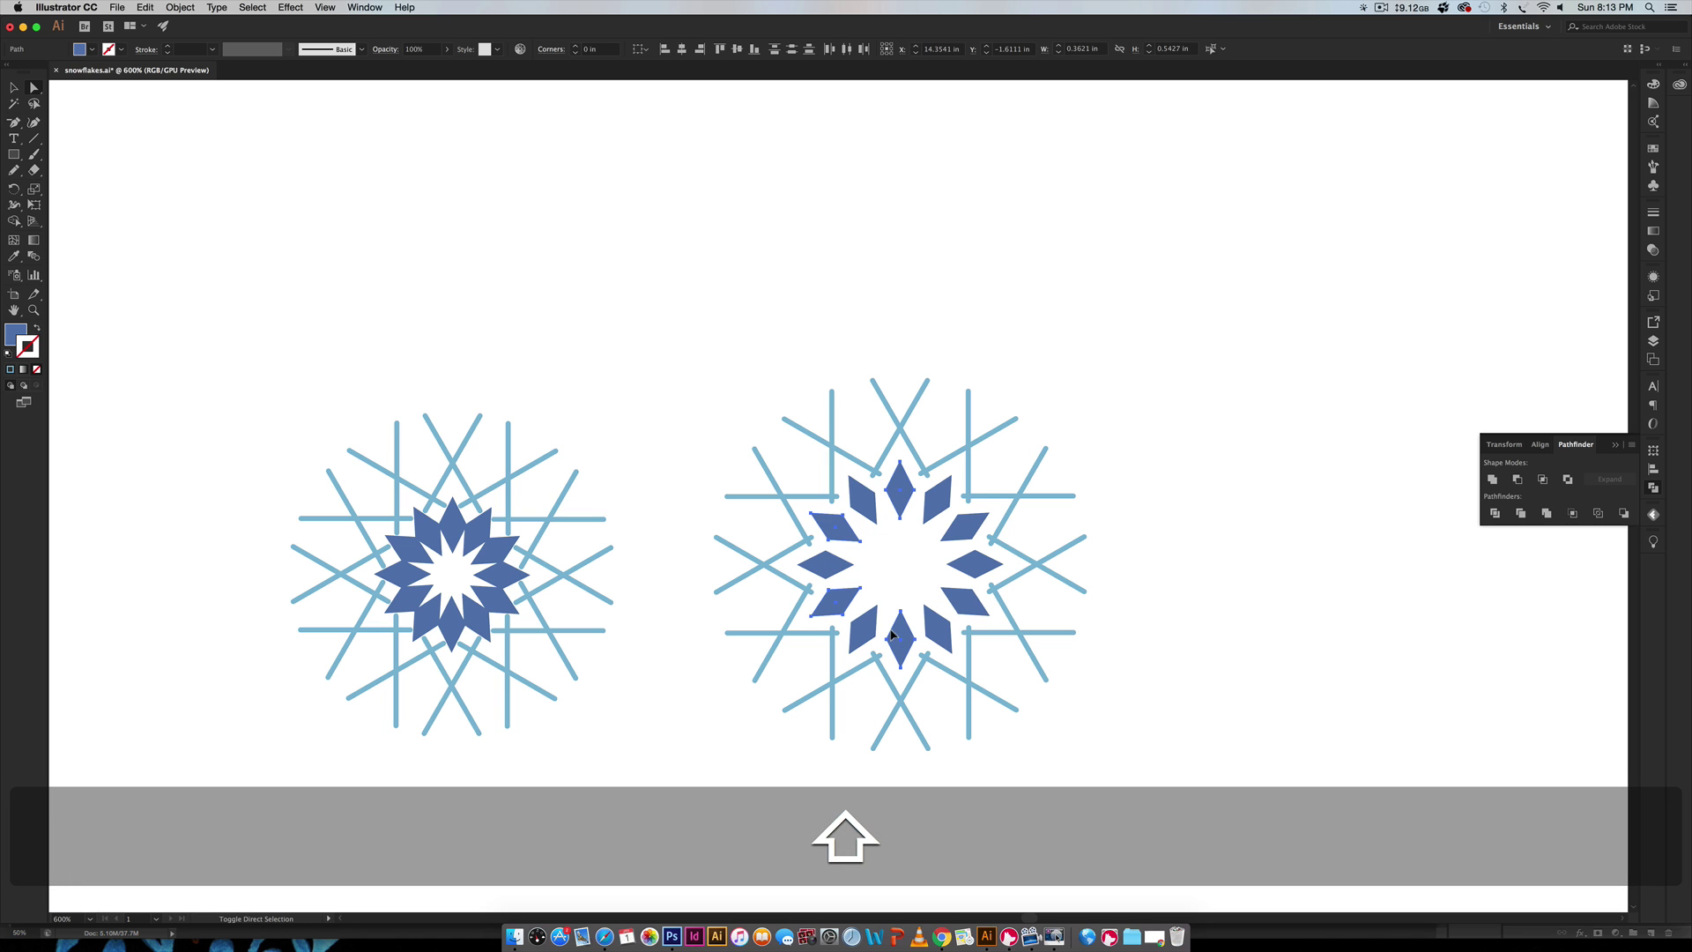
shift+click(970, 599)
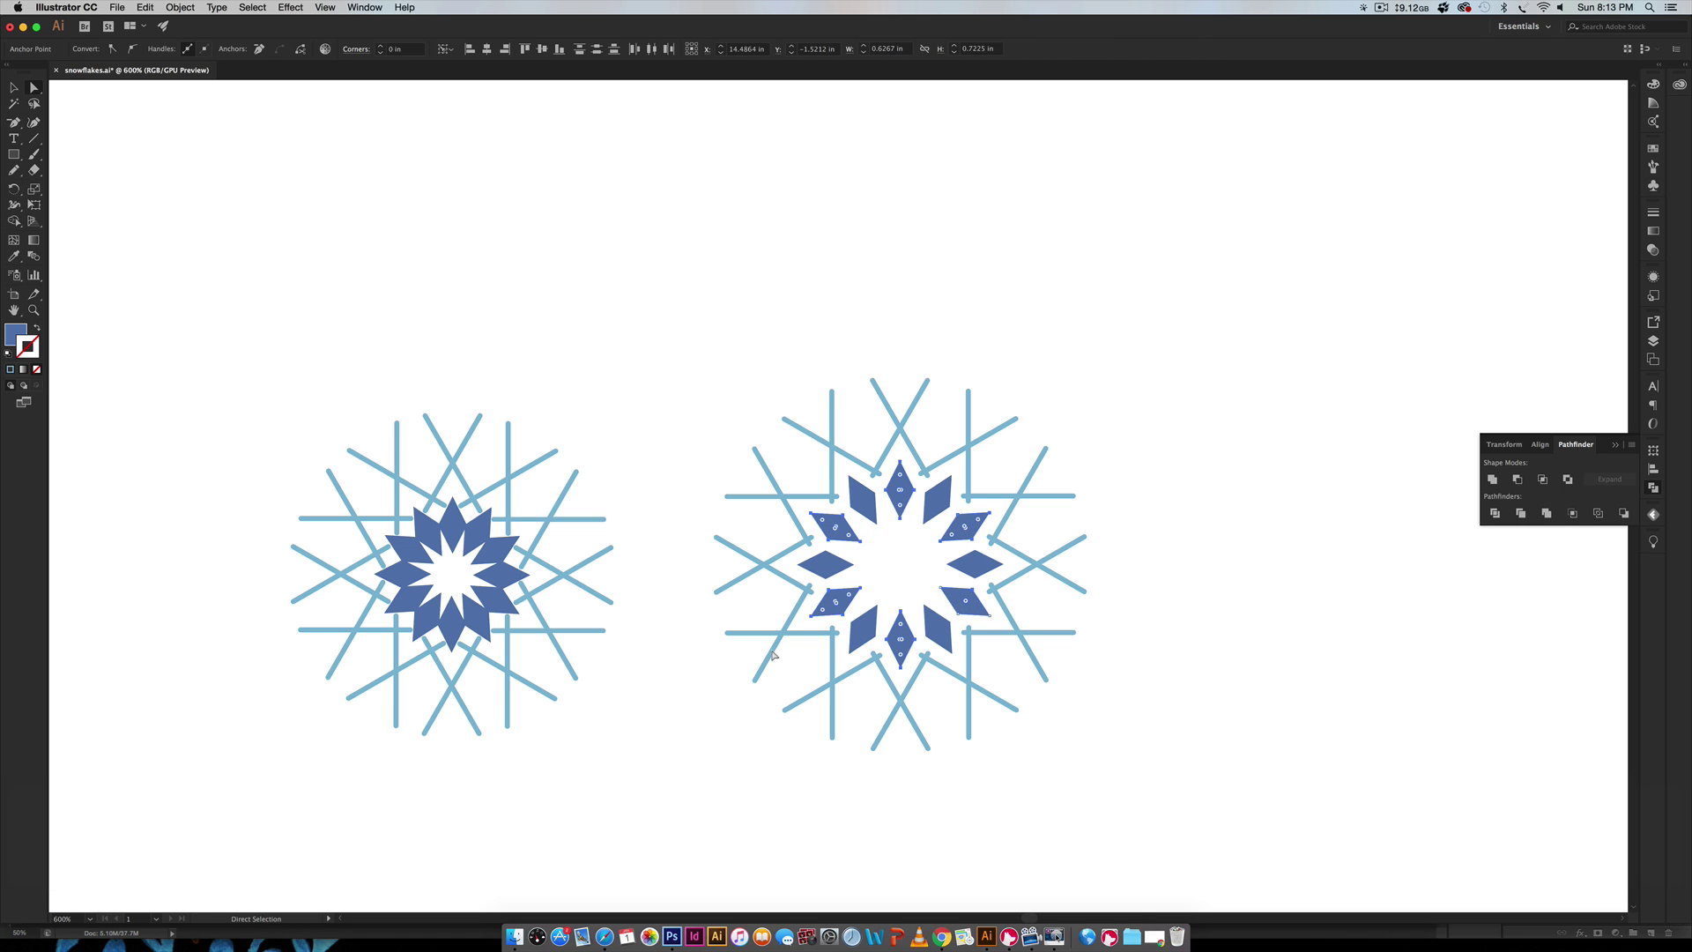
key(super+minus)
key(super+minus)
drag(510, 759, 623, 552)
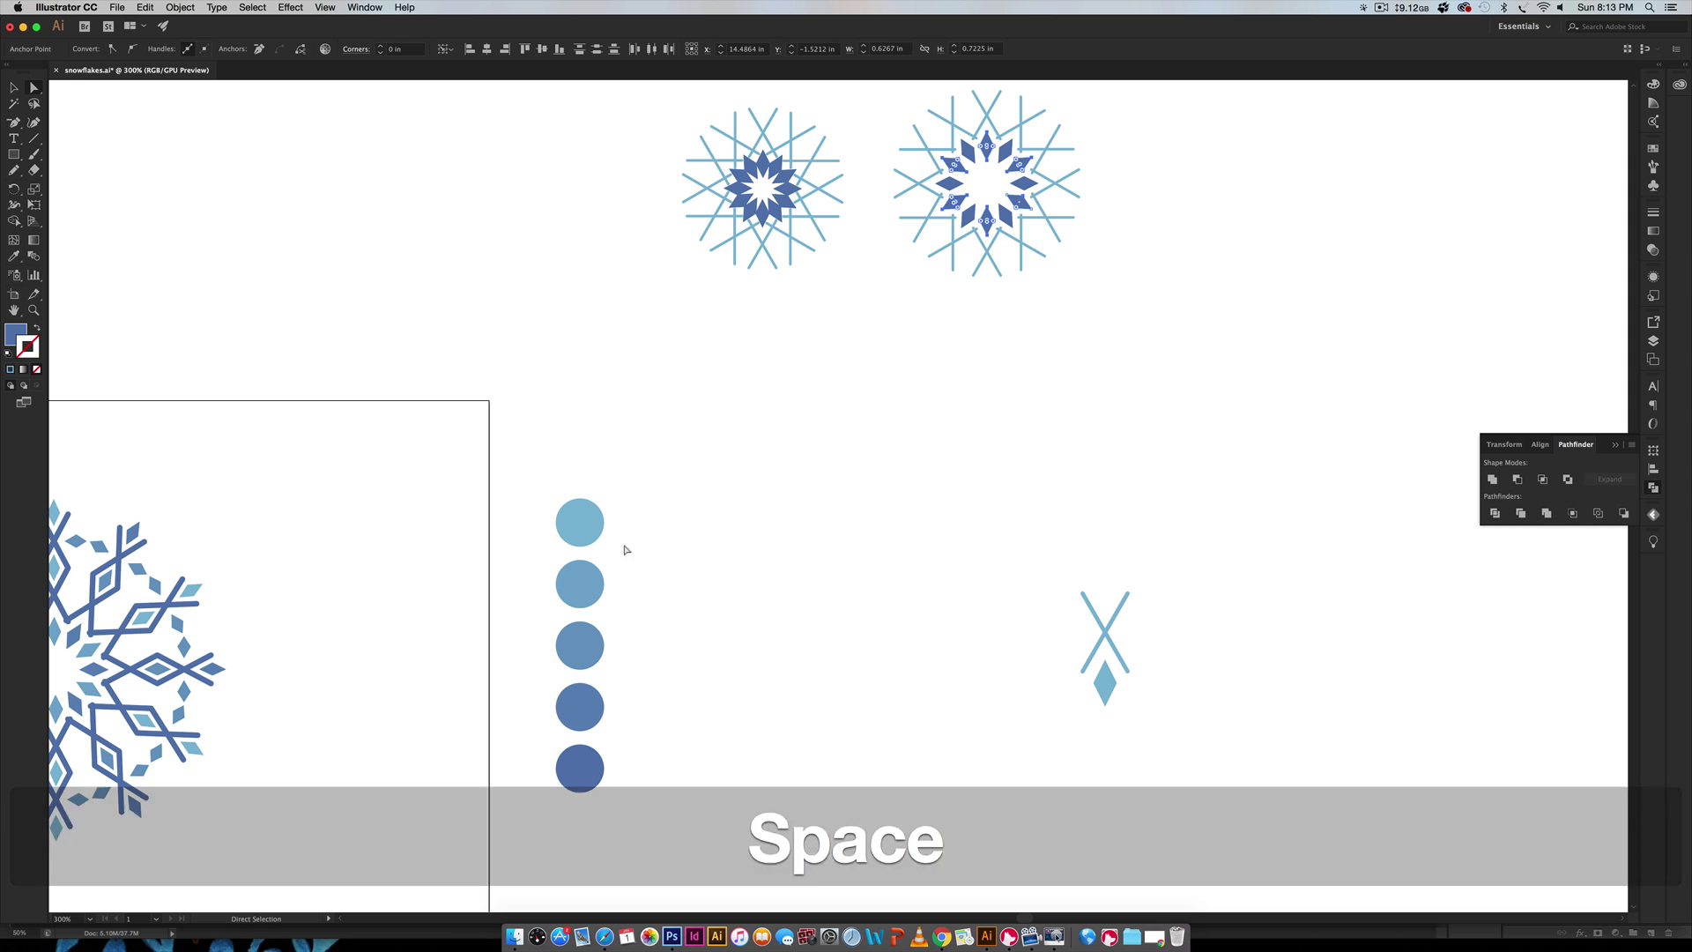
key(i)
click(573, 649)
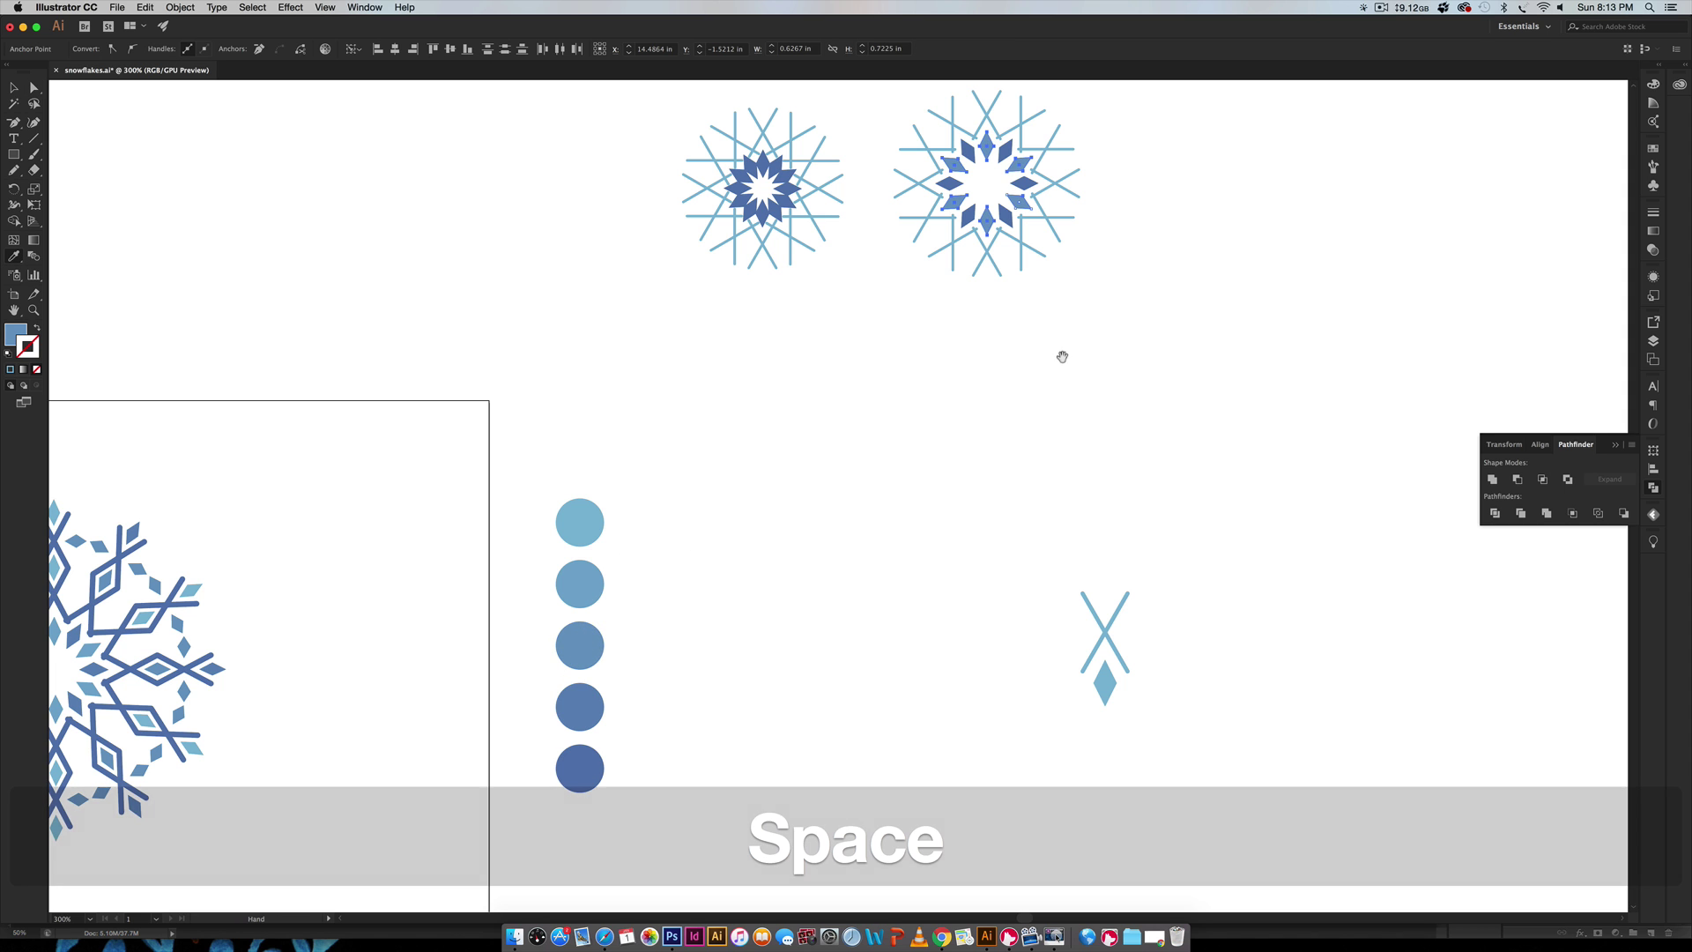
drag(1061, 350, 990, 534)
key(a)
click(1008, 494)
drag(997, 378, 981, 420)
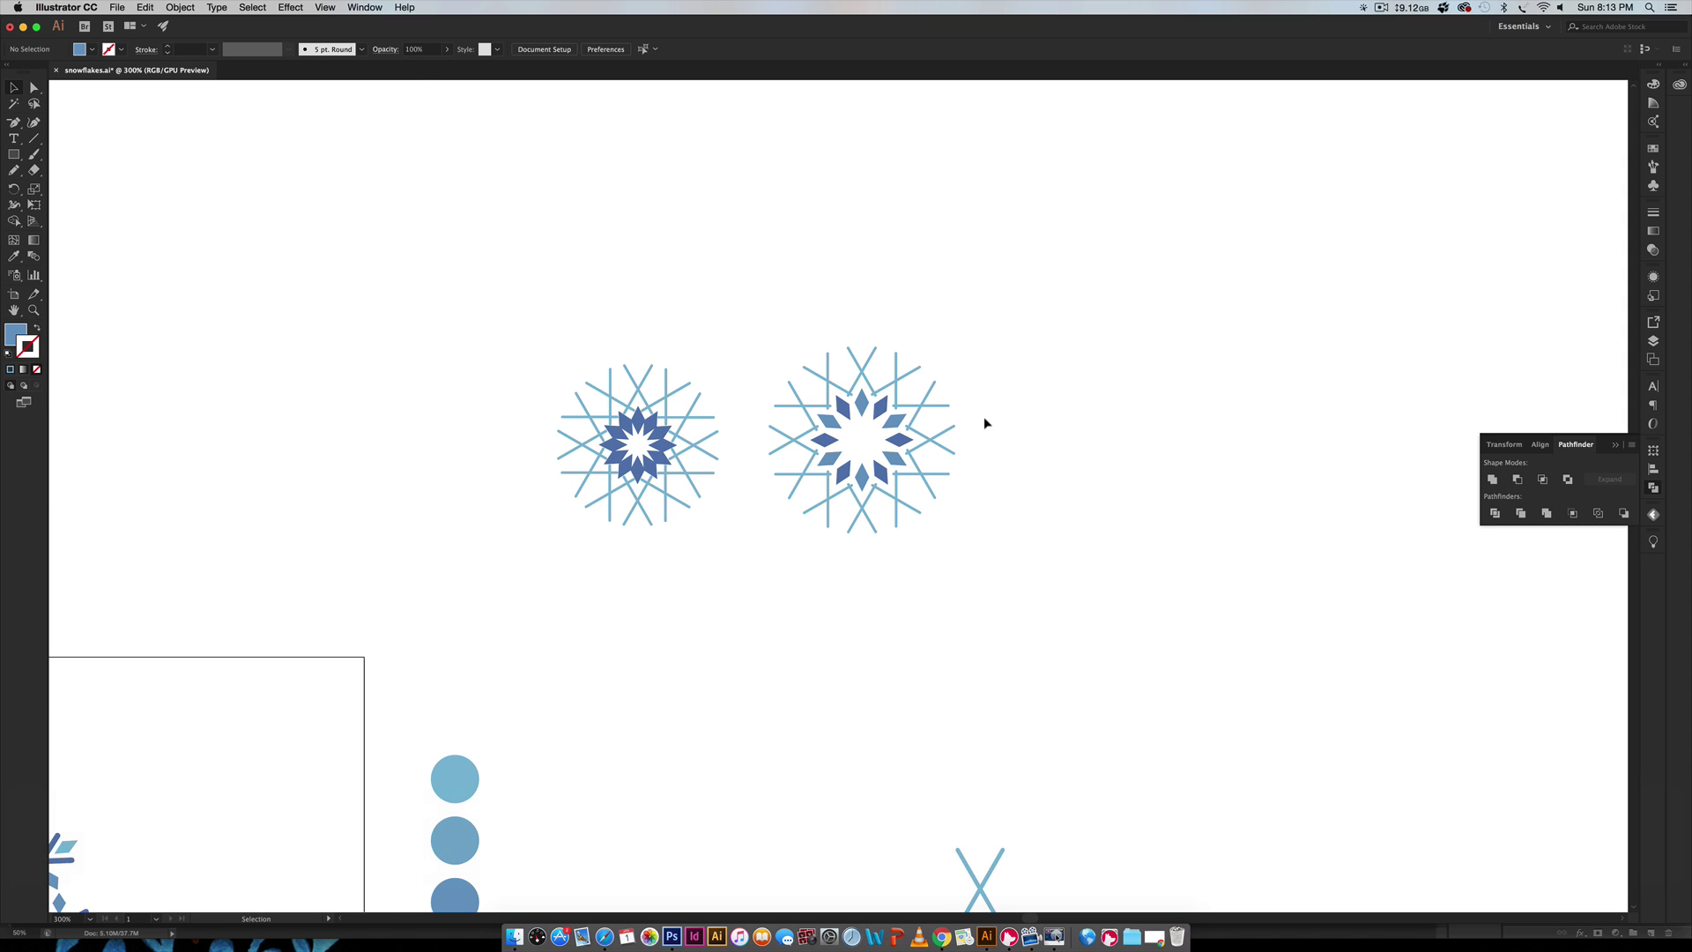
key(super+equal)
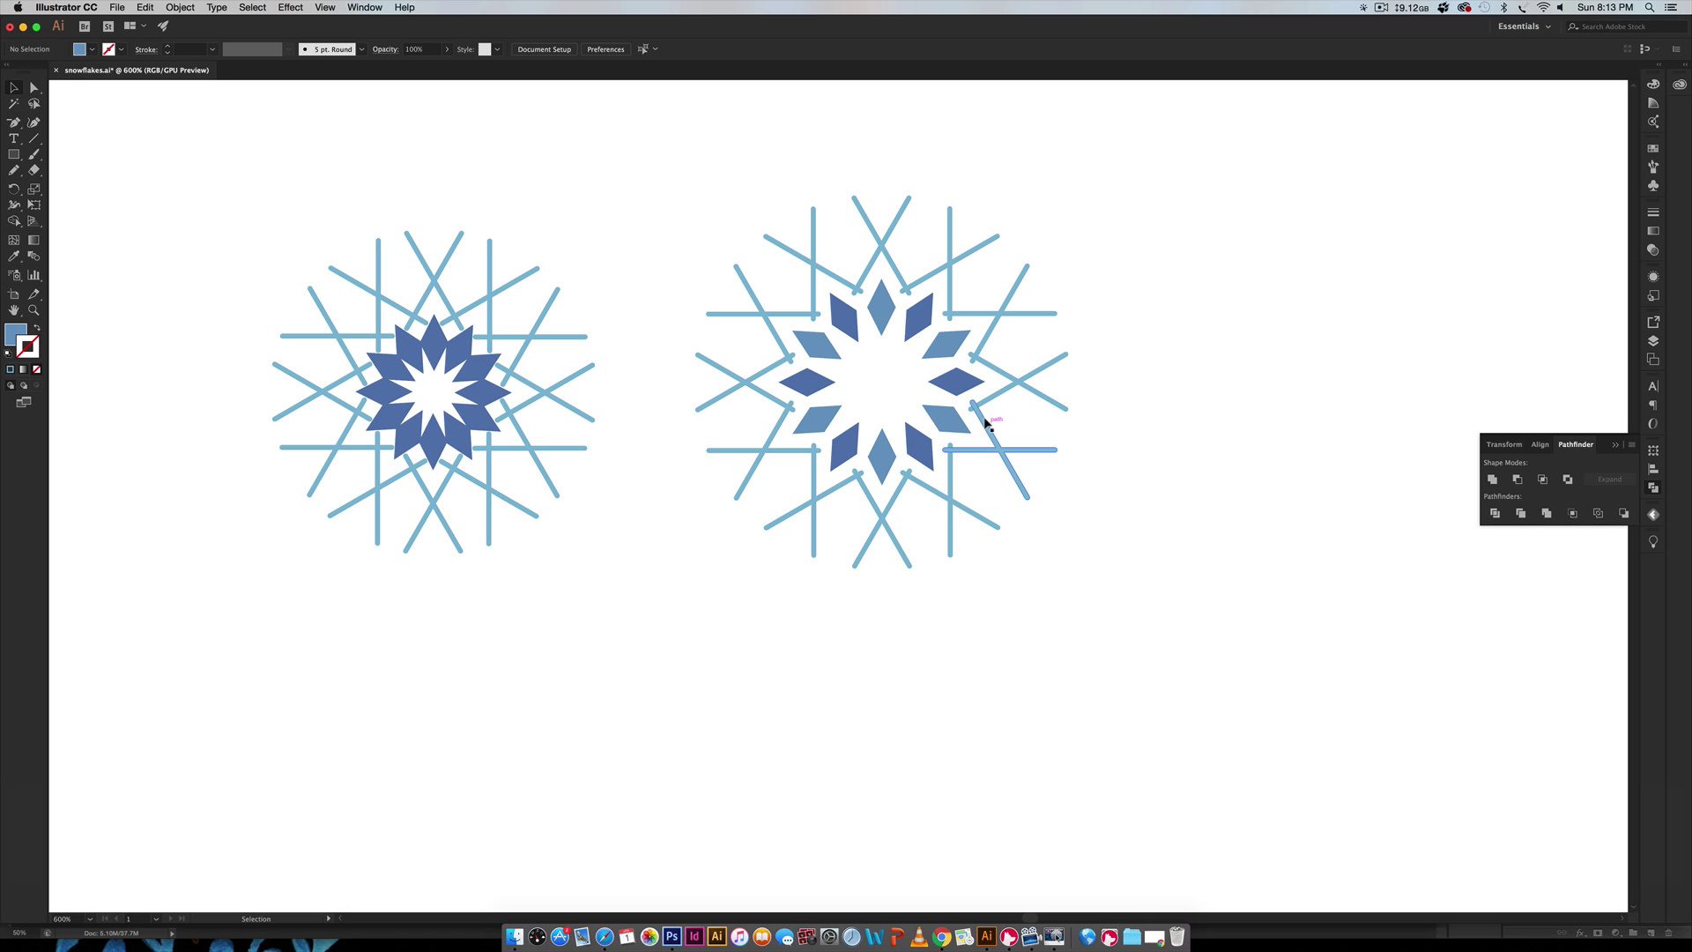
Ungroup the largest snowflake on the artboard and duplicate its upright top arm straight up into the space above the artboard
key(super+minus)
key(super+minus)
key(super+minus)
key(super+minus)
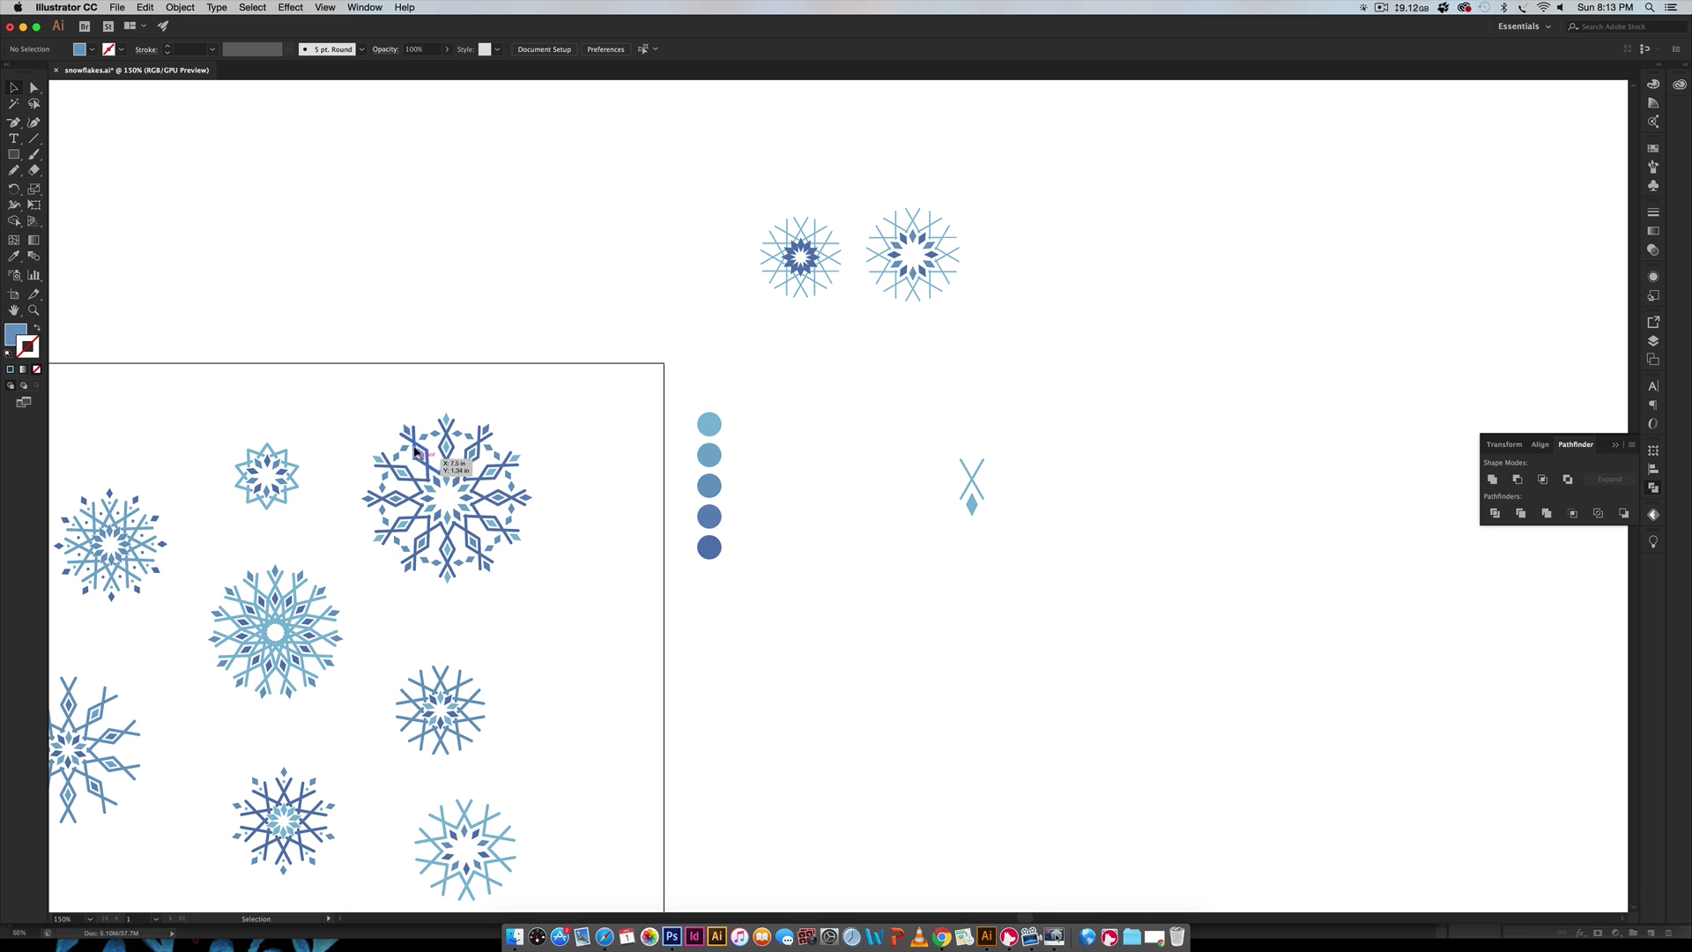
click(458, 440)
key(space)
drag(523, 456, 655, 429)
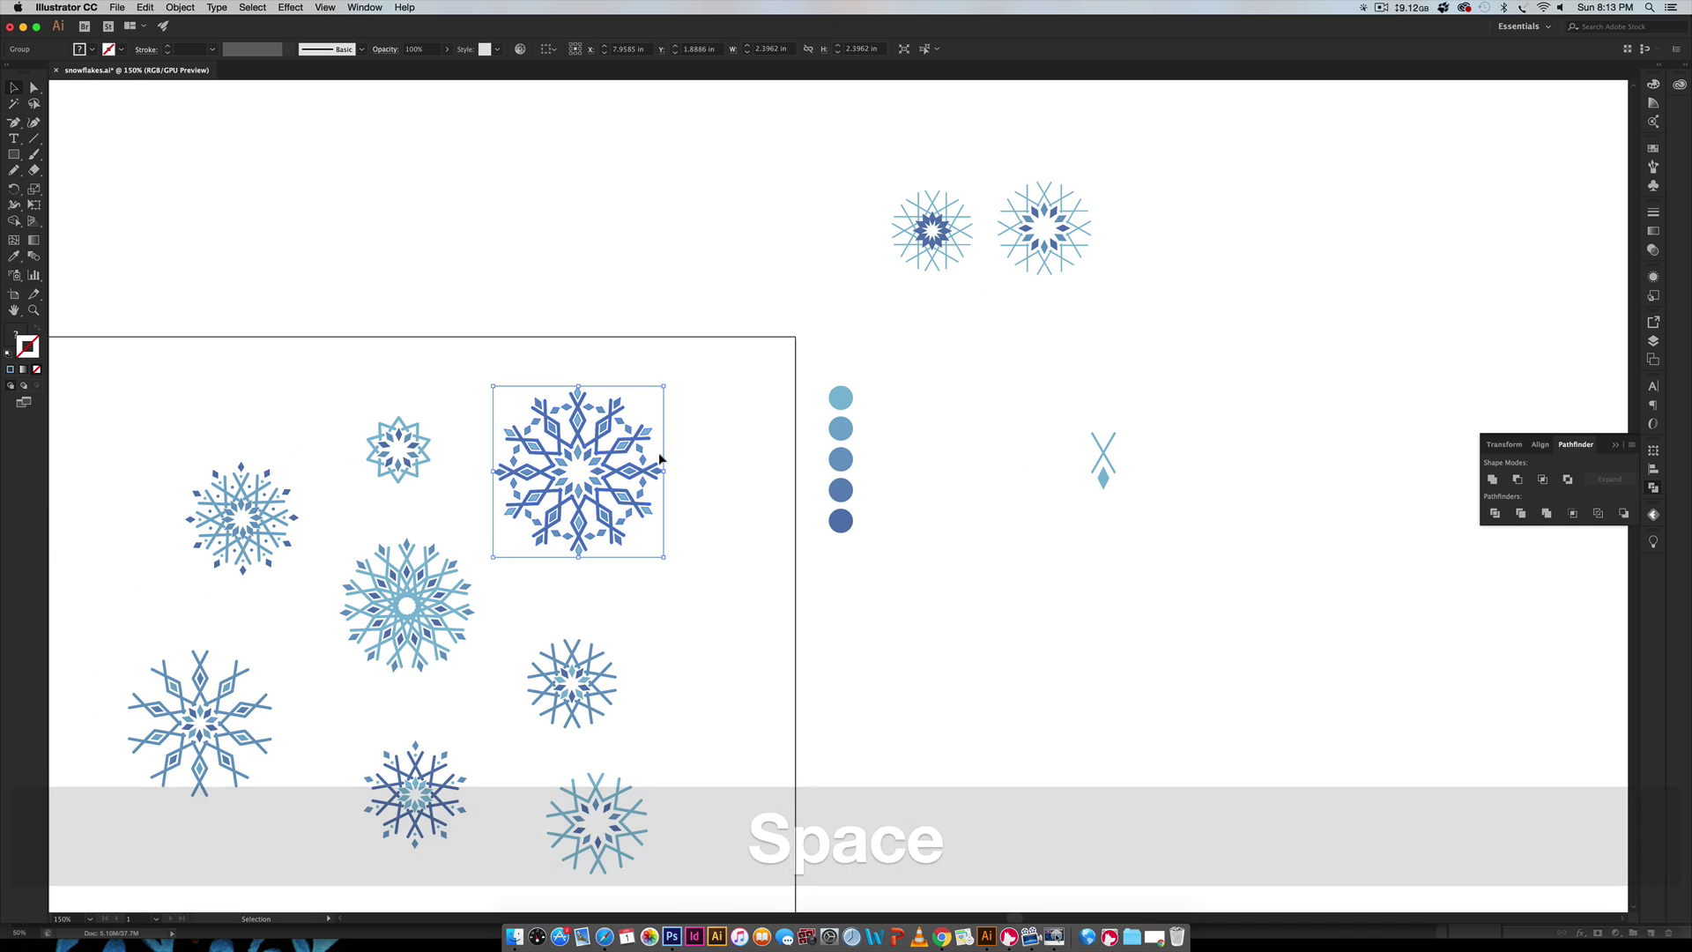
key(shift+super+g)
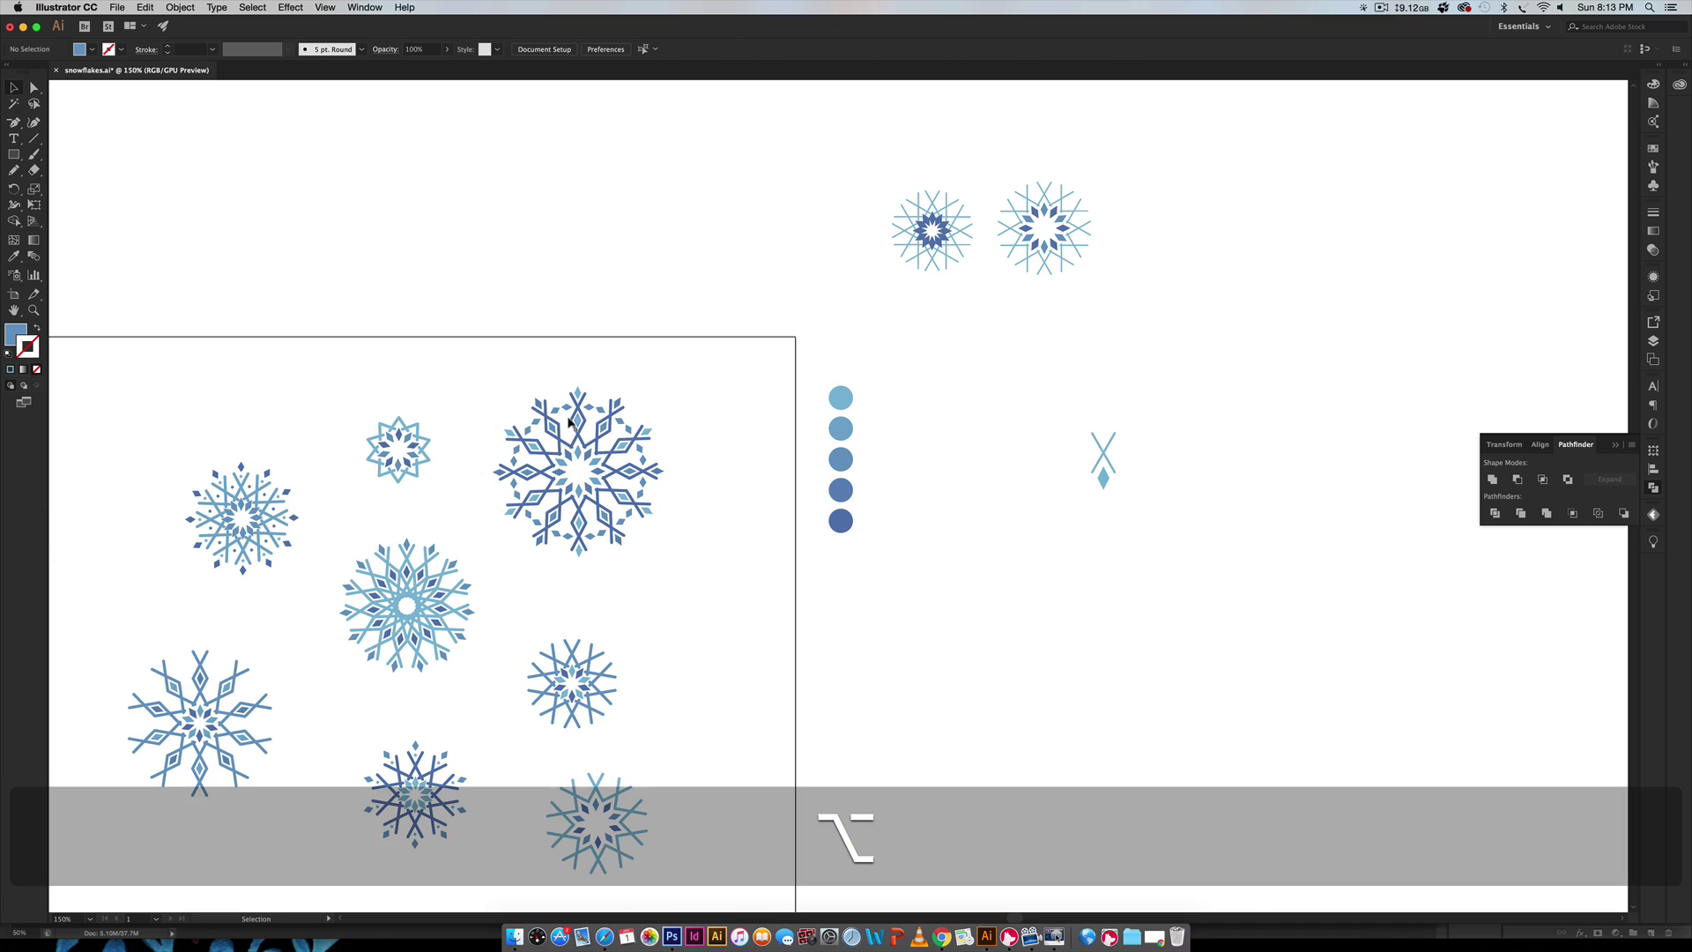
drag(578, 423, 578, 187)
click(625, 275)
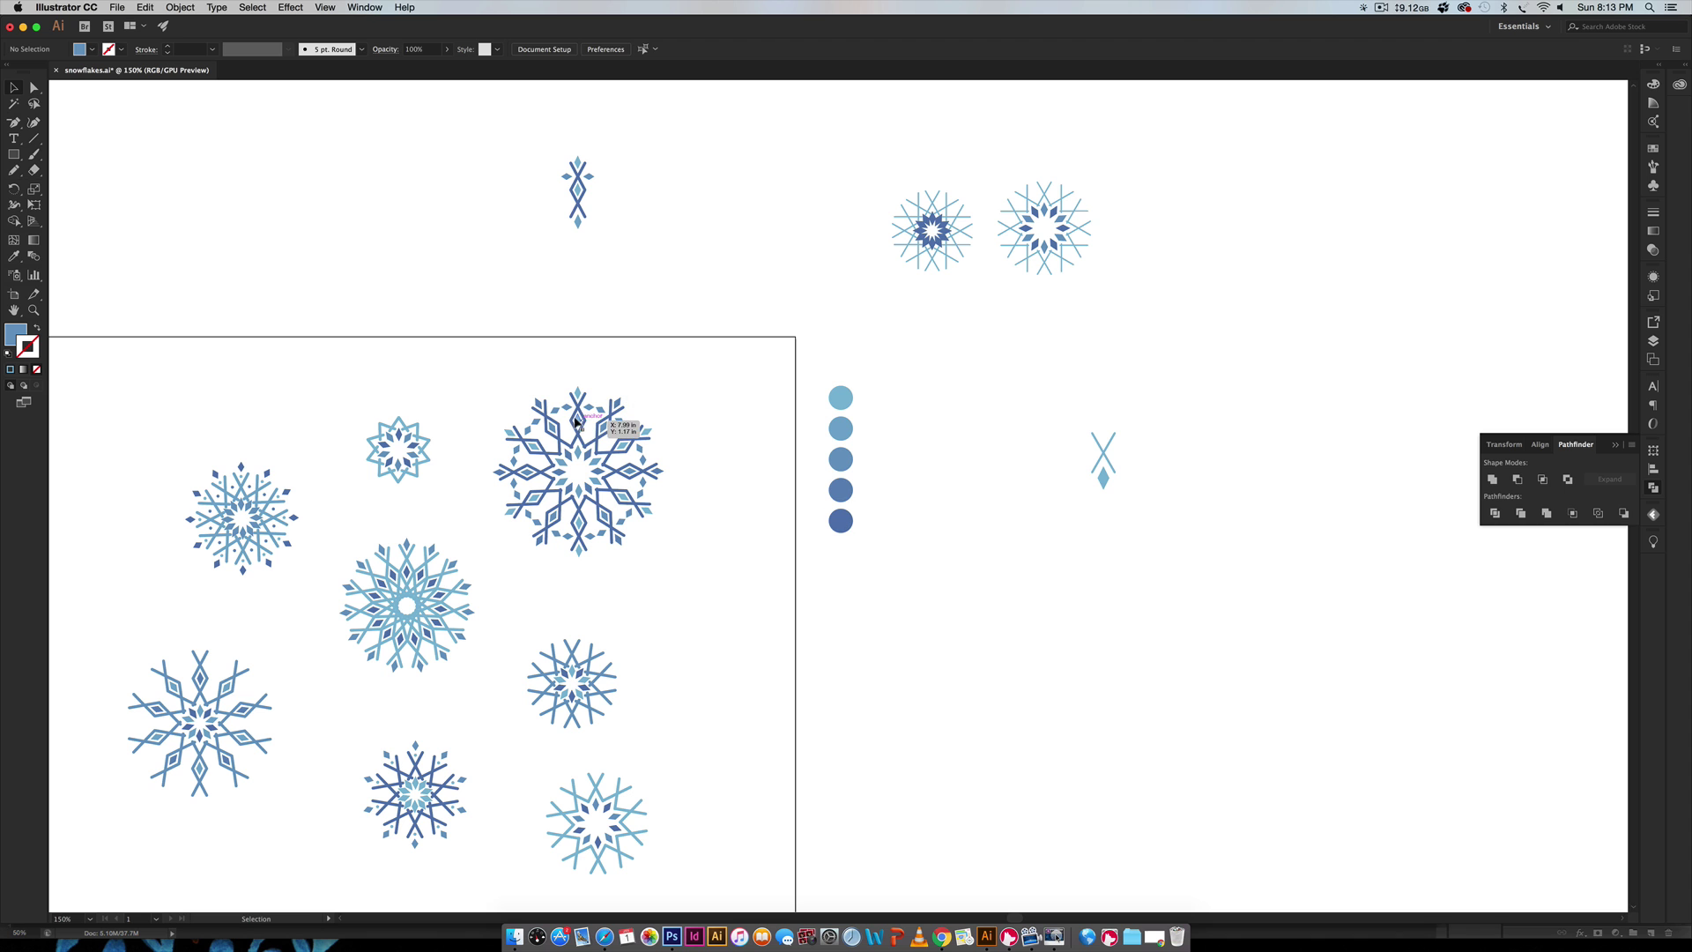
Ungroup the small star-shaped snowflake and duplicate its top chevron-and-diamond arm above the artboard
drag(571, 503, 673, 467)
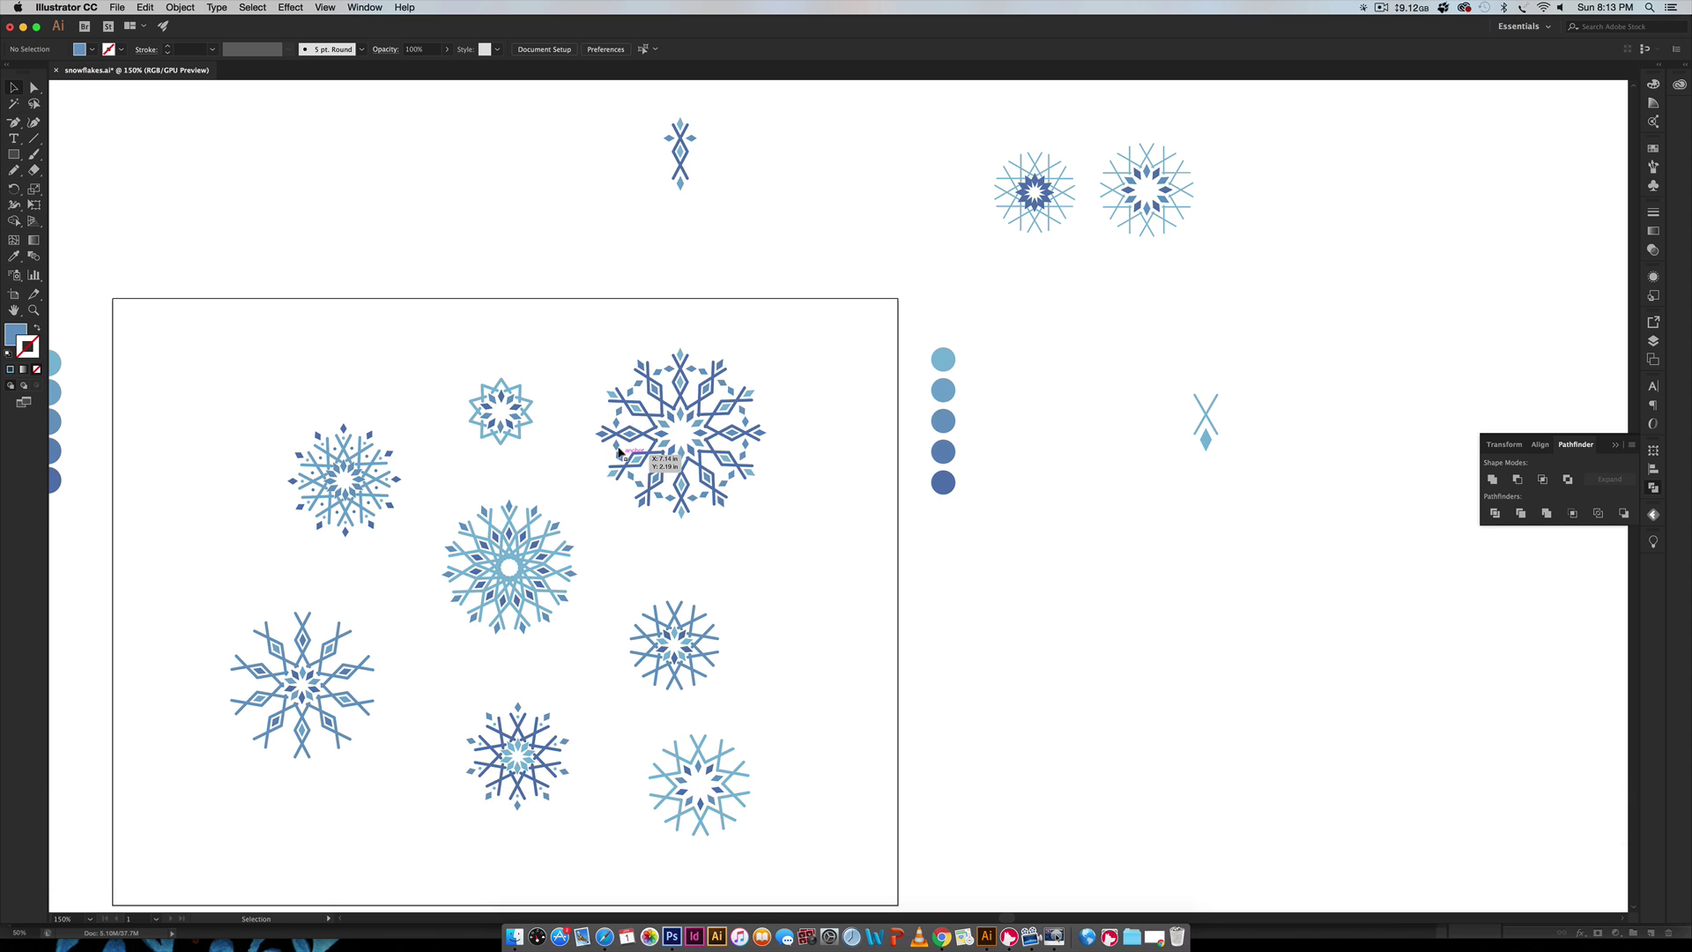
click(505, 383)
key(shift+super+g)
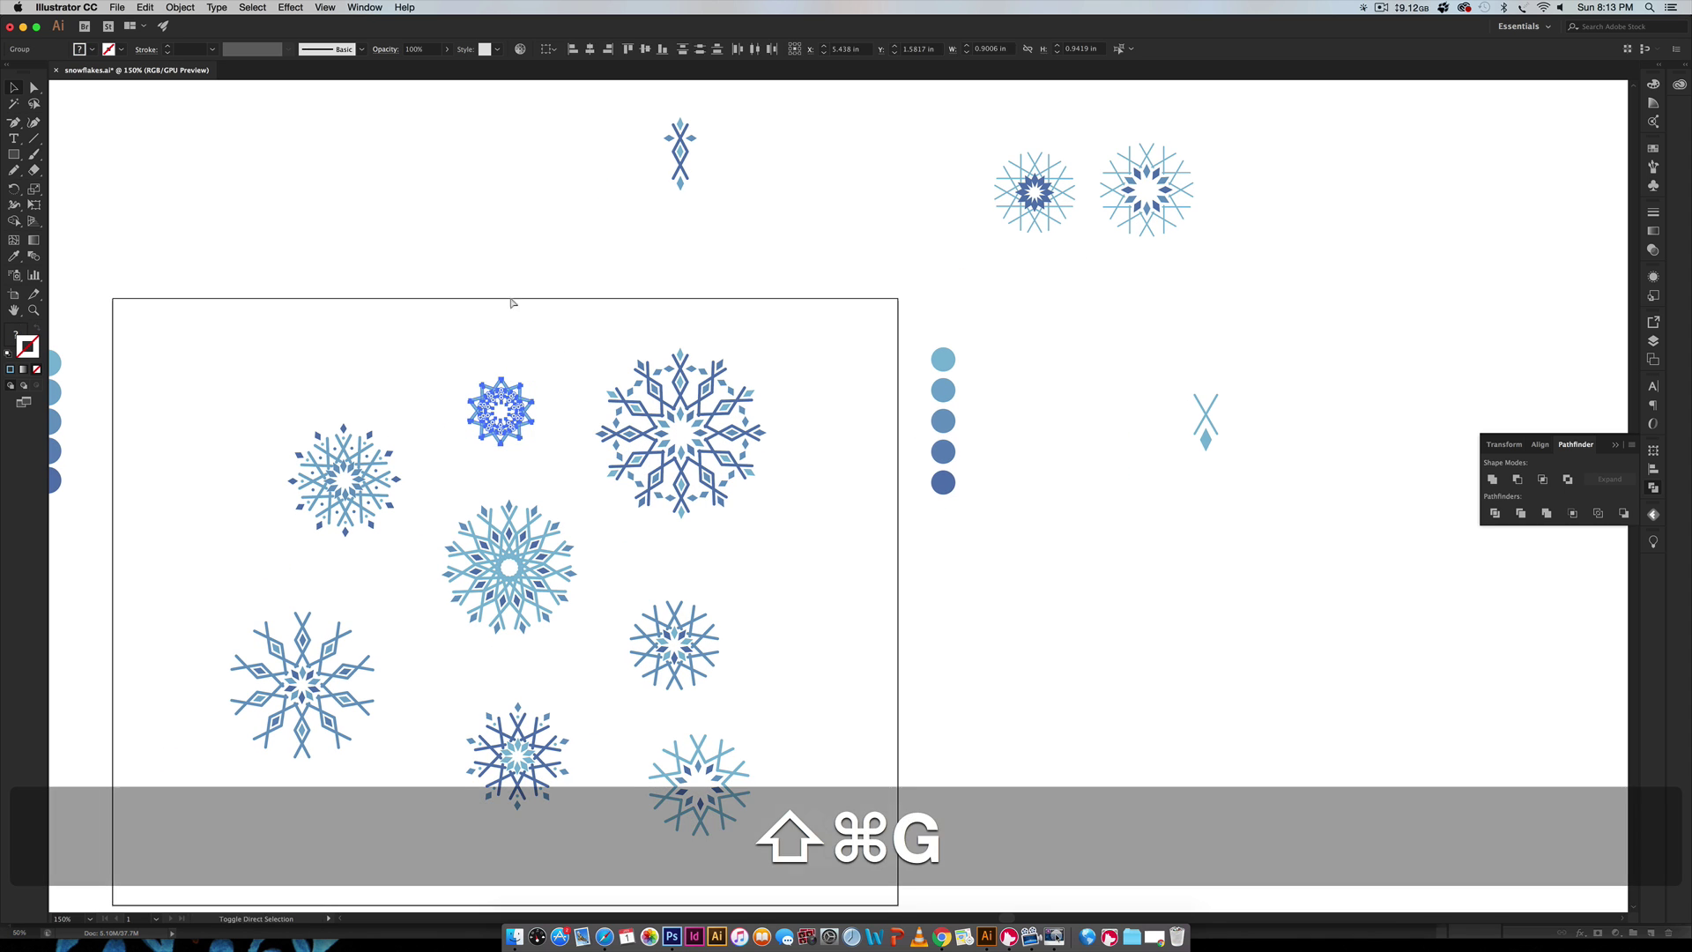
drag(497, 384, 530, 152)
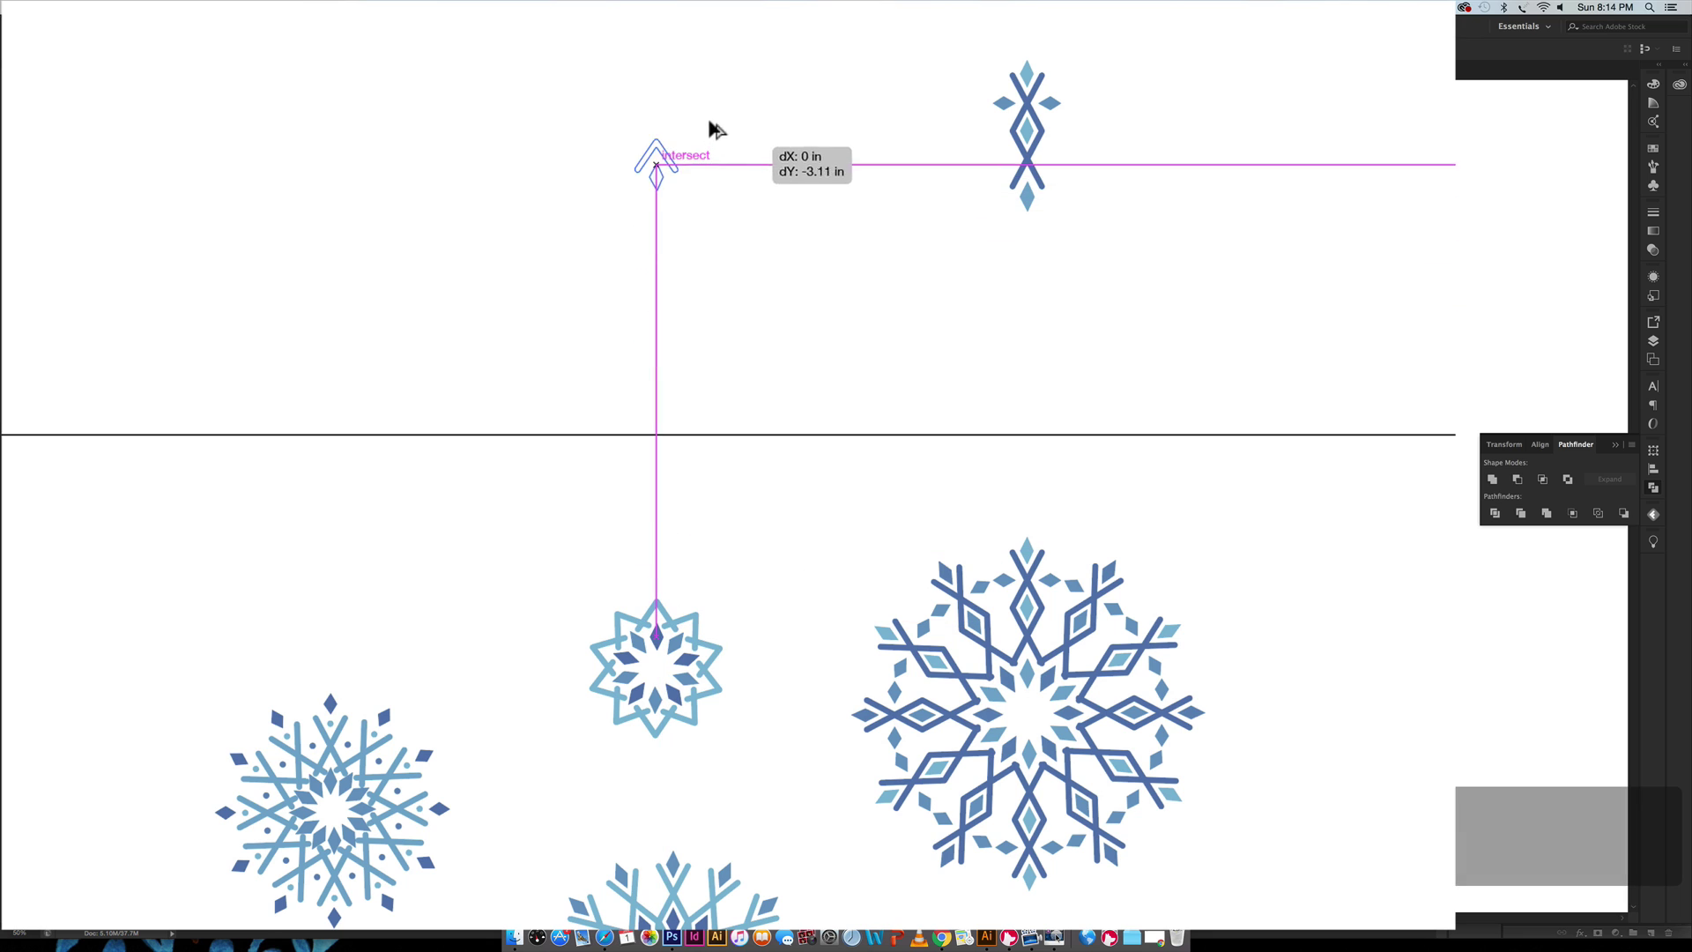
drag(716, 130, 709, 88)
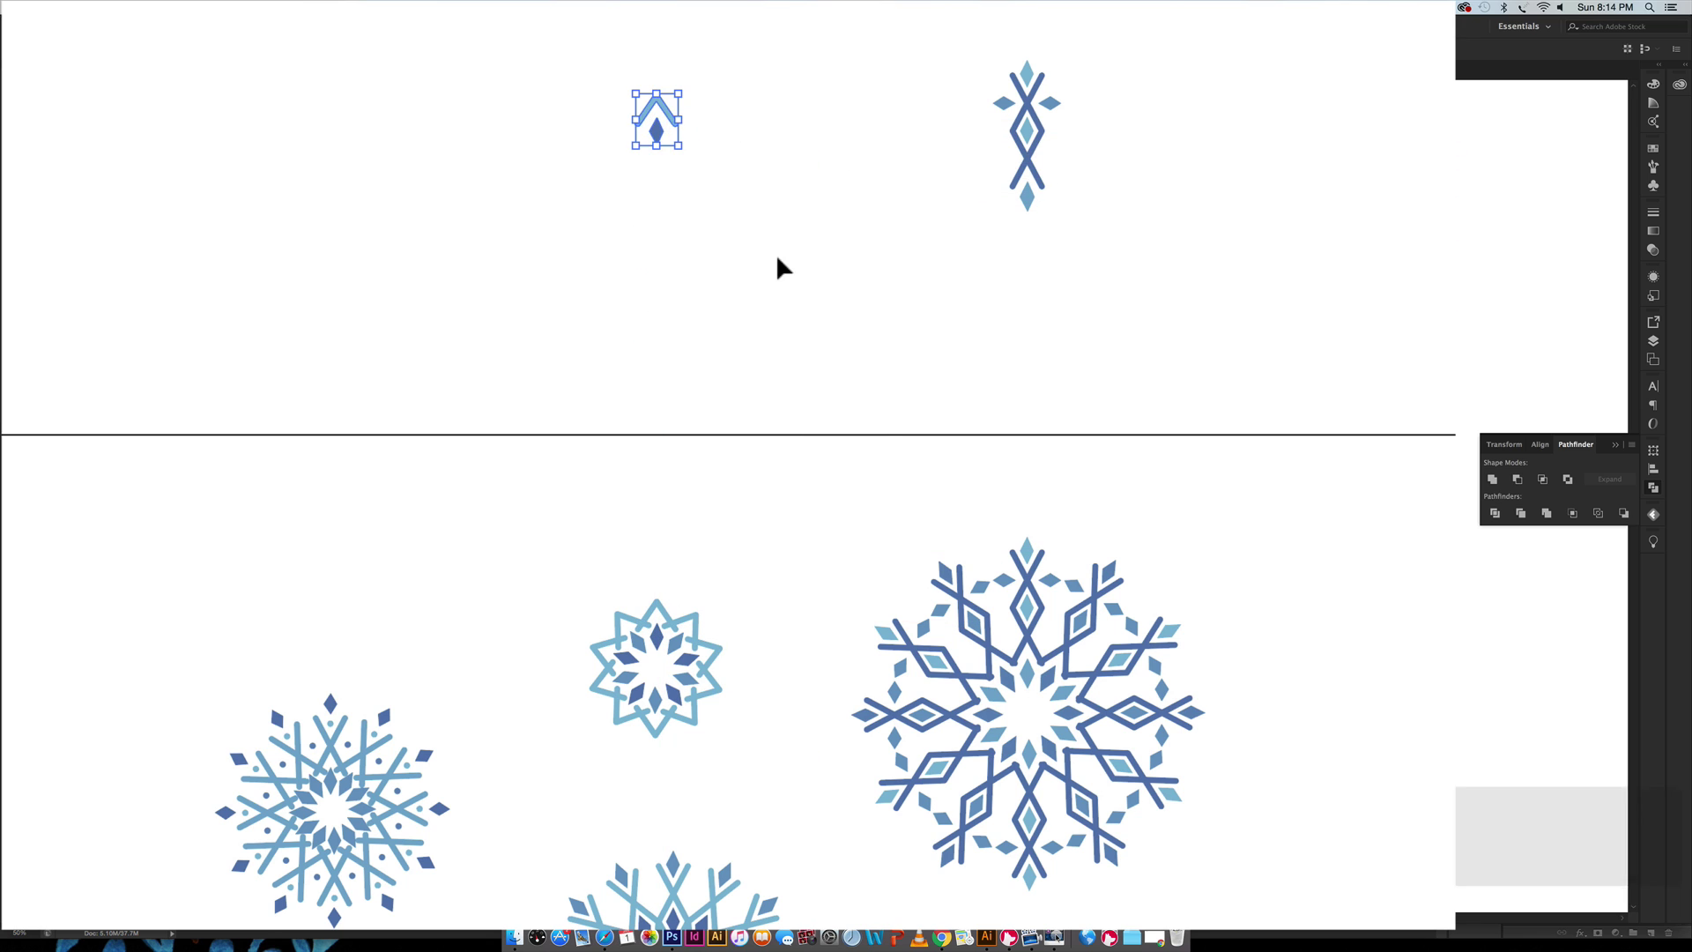
click(661, 224)
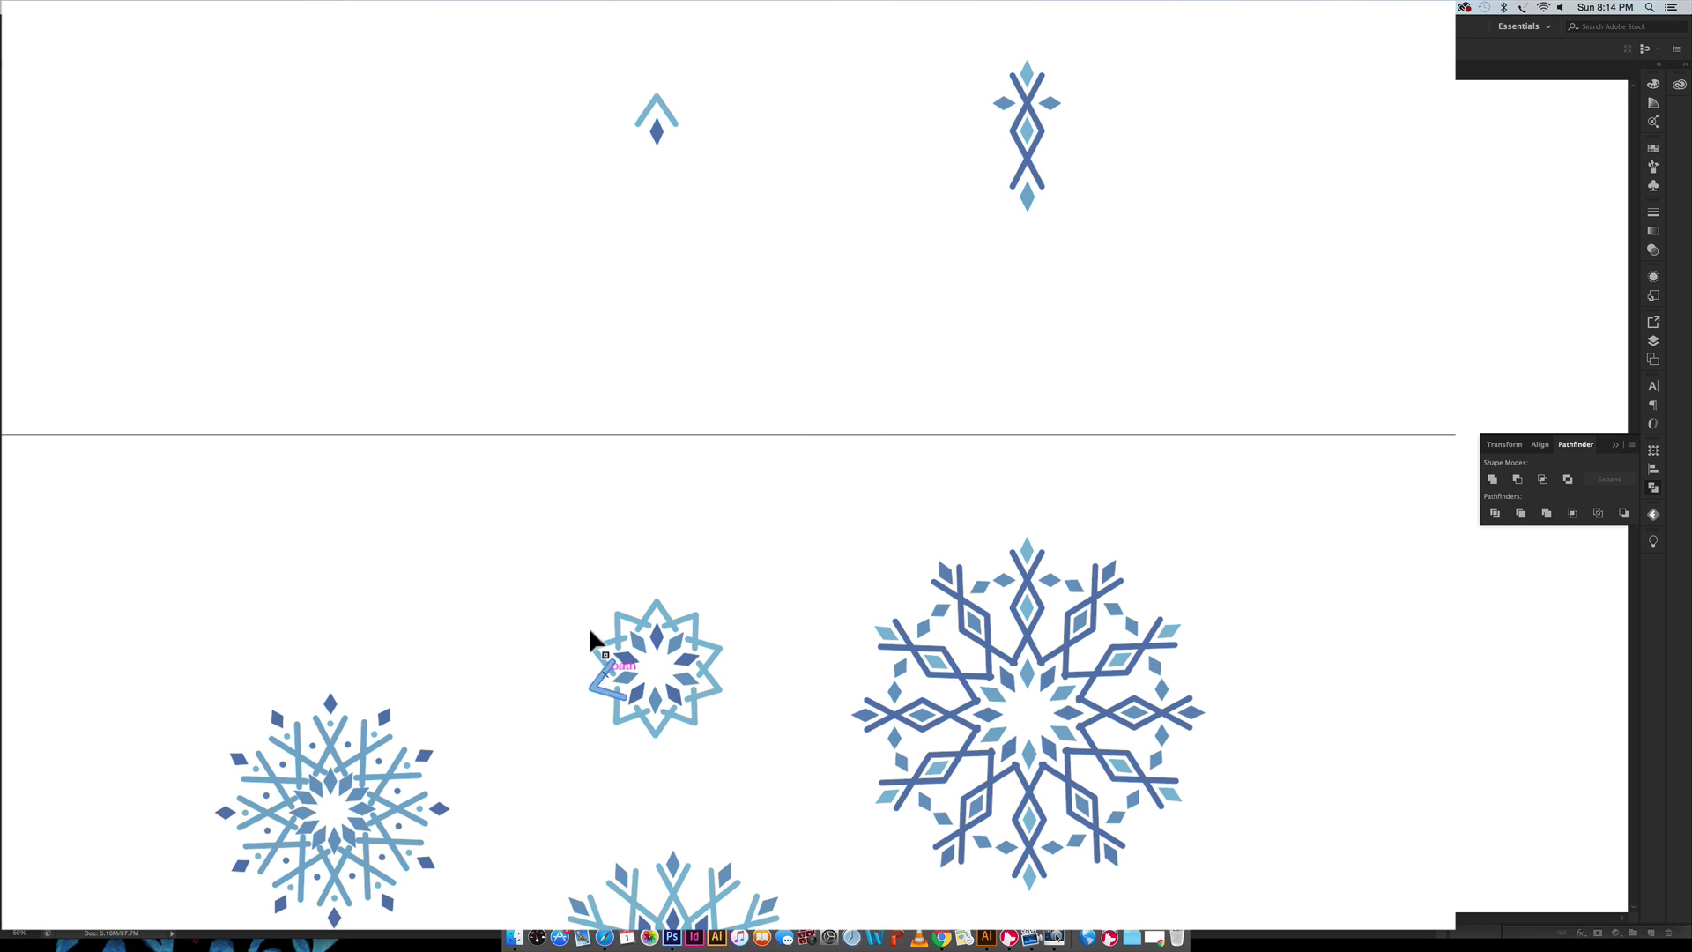
Ungroup the dotted snowflake with dark outer diamonds and duplicate its top arm above the artboard, level with the chevron arm
click(332, 767)
key(shift+super+g)
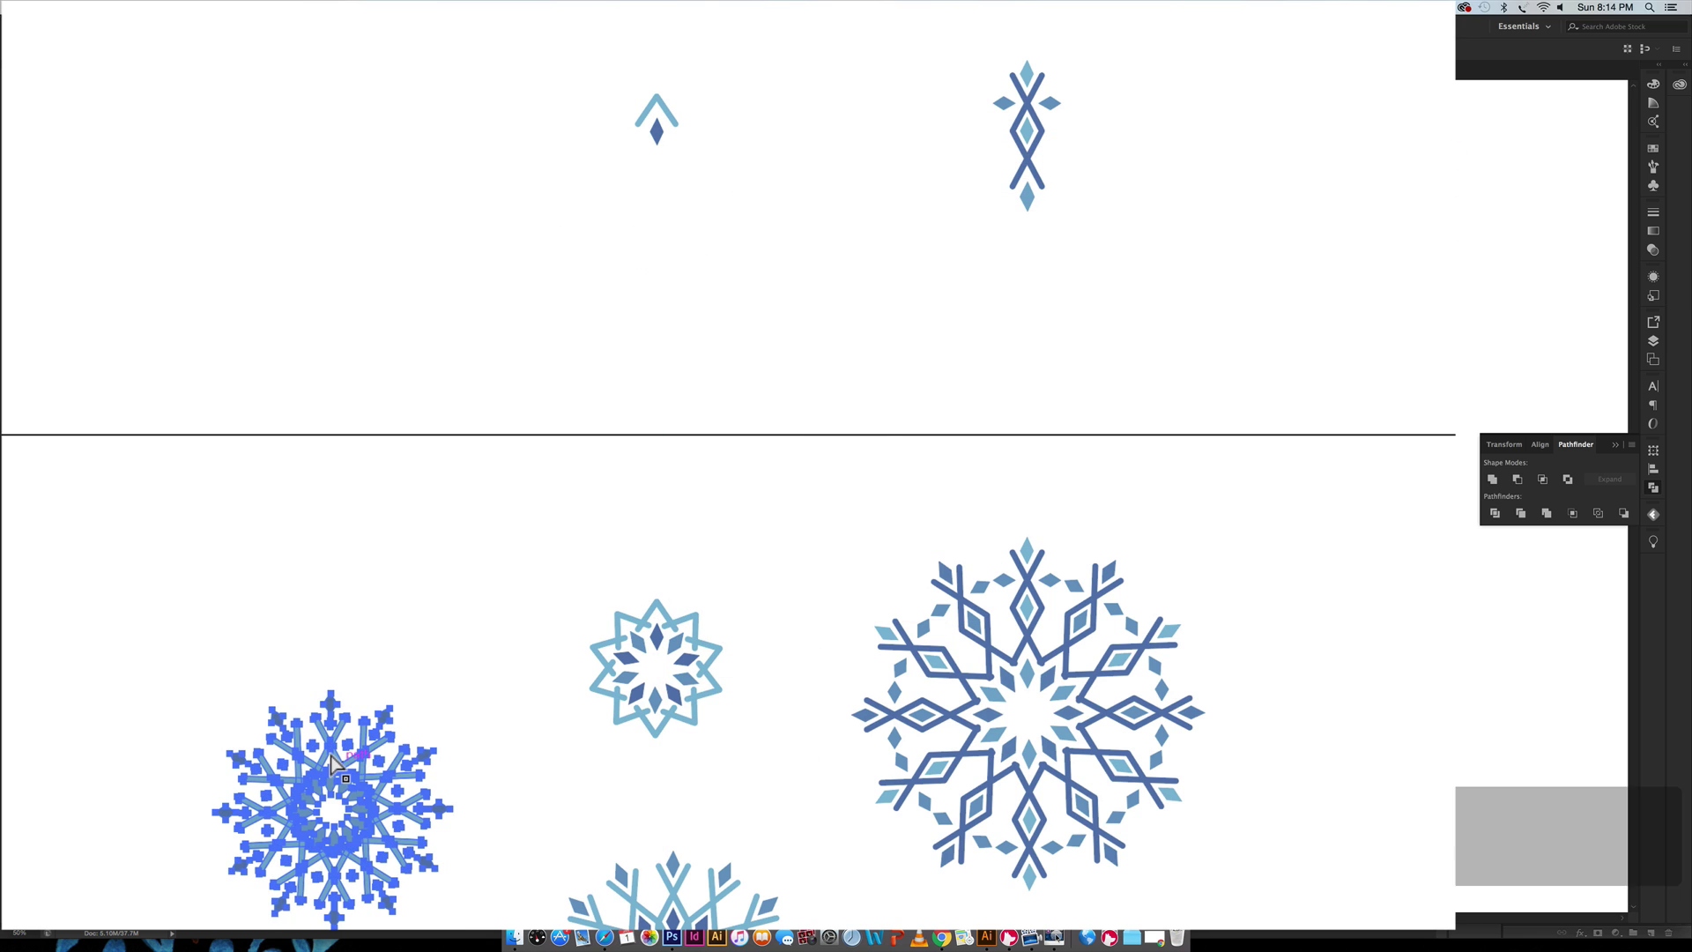
click(307, 555)
drag(332, 710, 351, 129)
click(640, 317)
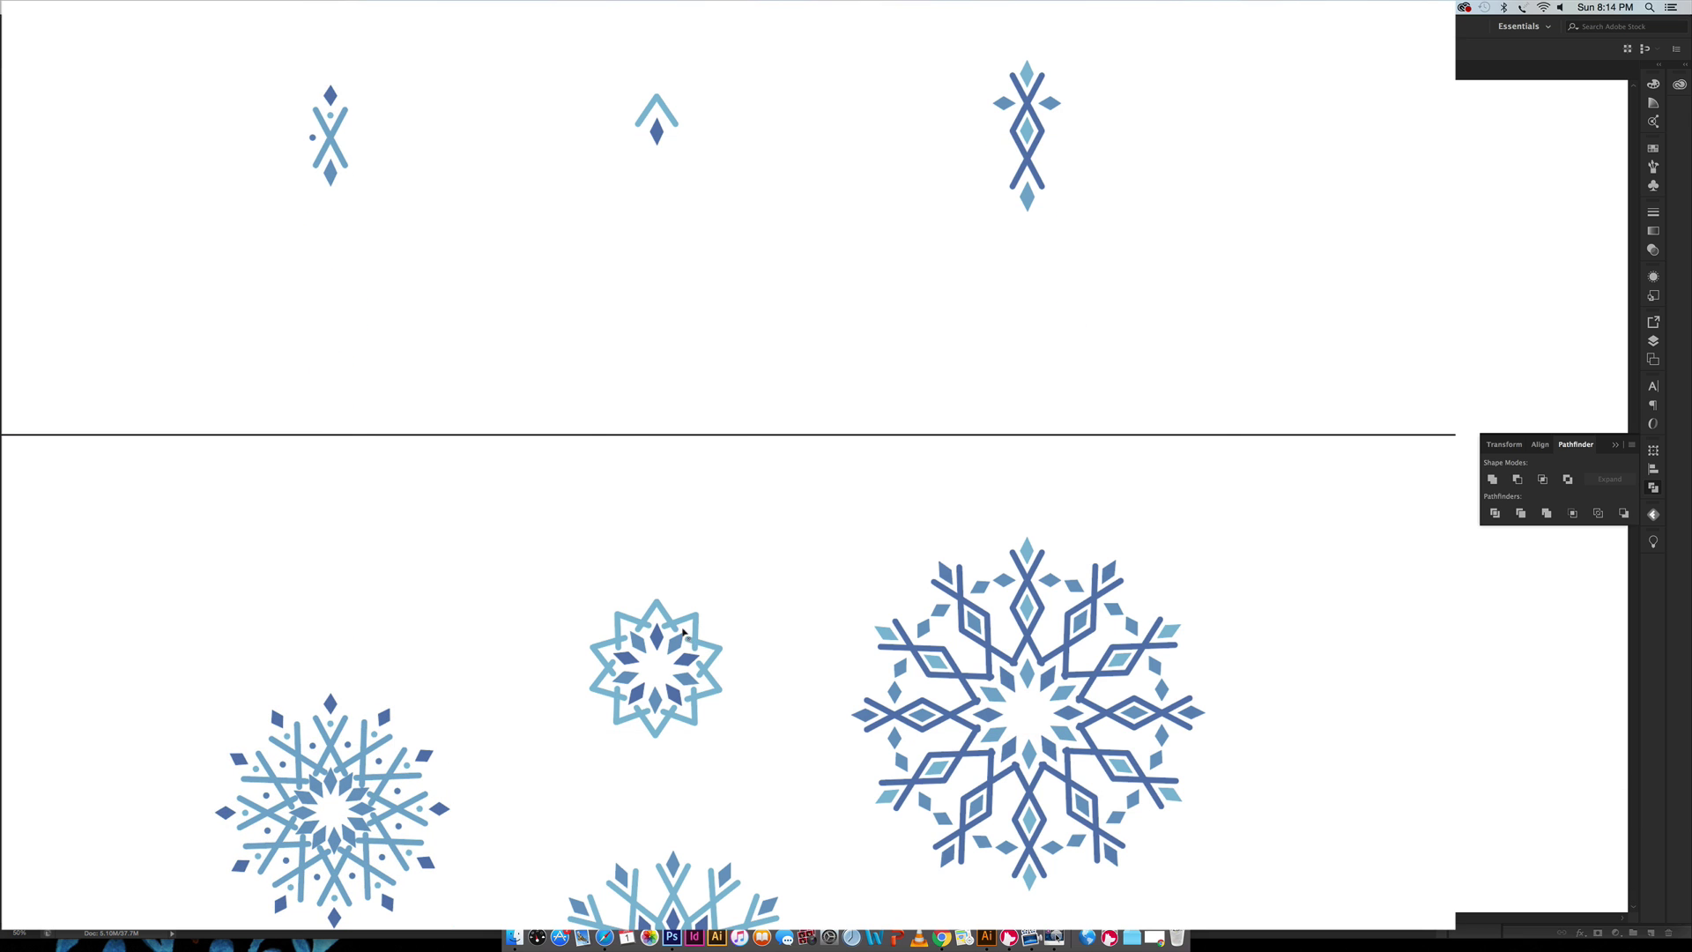
Ungroup the small mid-blue snowflake below the largest one and duplicate its top arm beside the largest snowflake's extracted arm
click(674, 639)
key(shift+super+g)
click(705, 608)
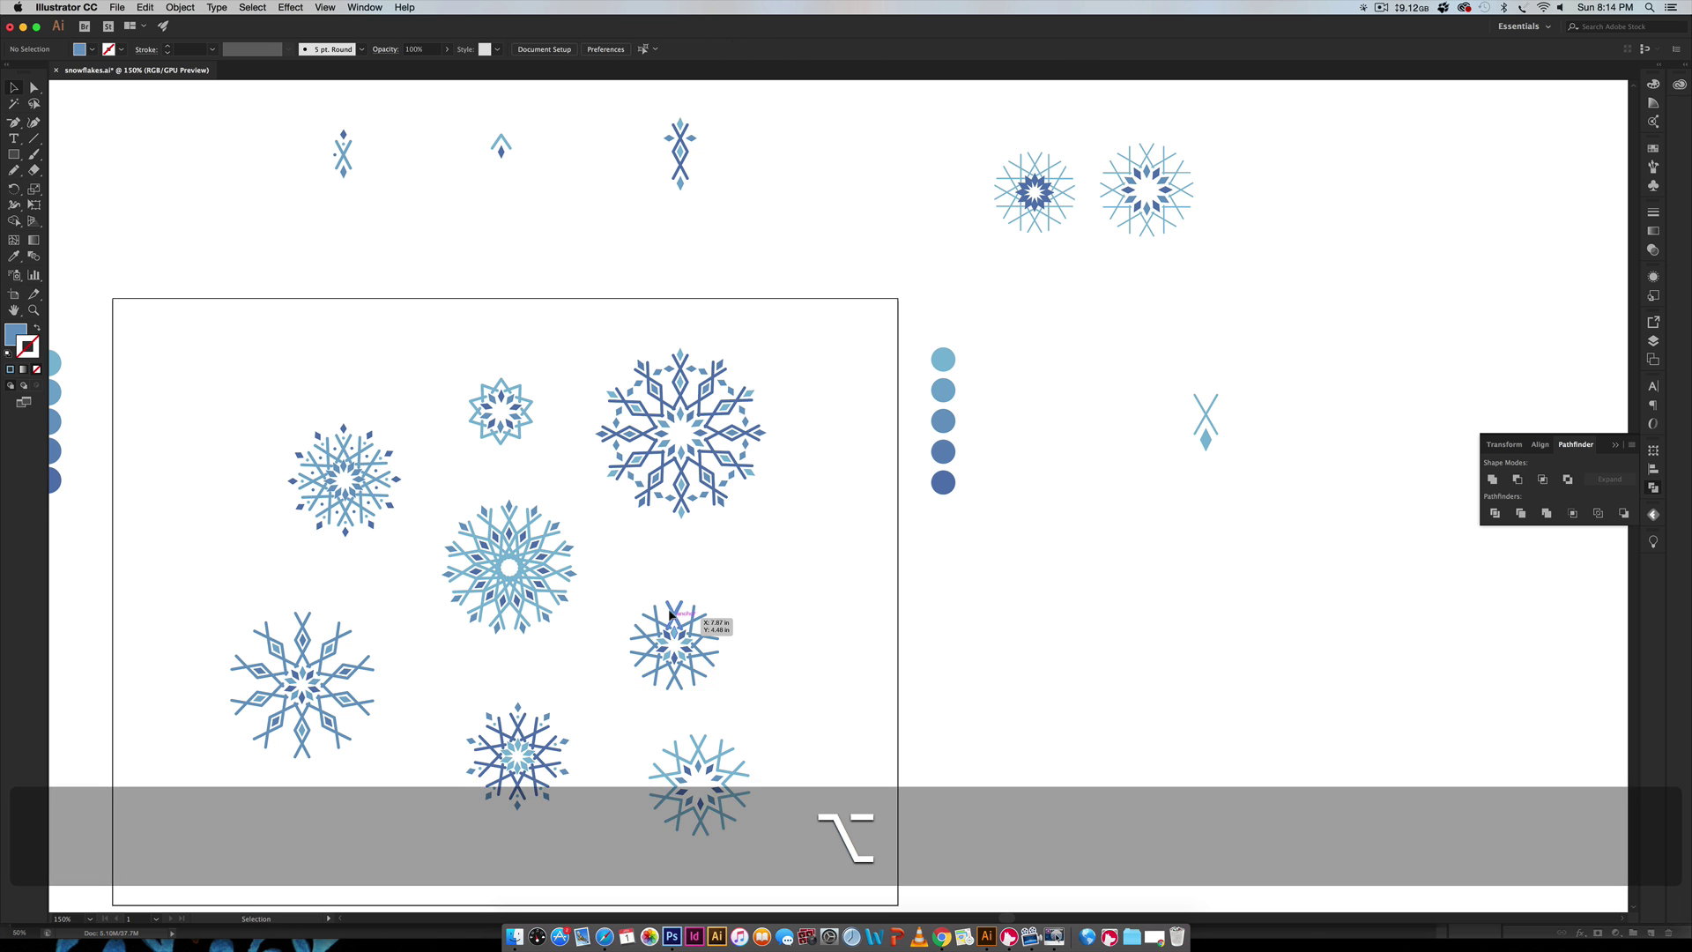
drag(670, 615, 780, 145)
click(1008, 264)
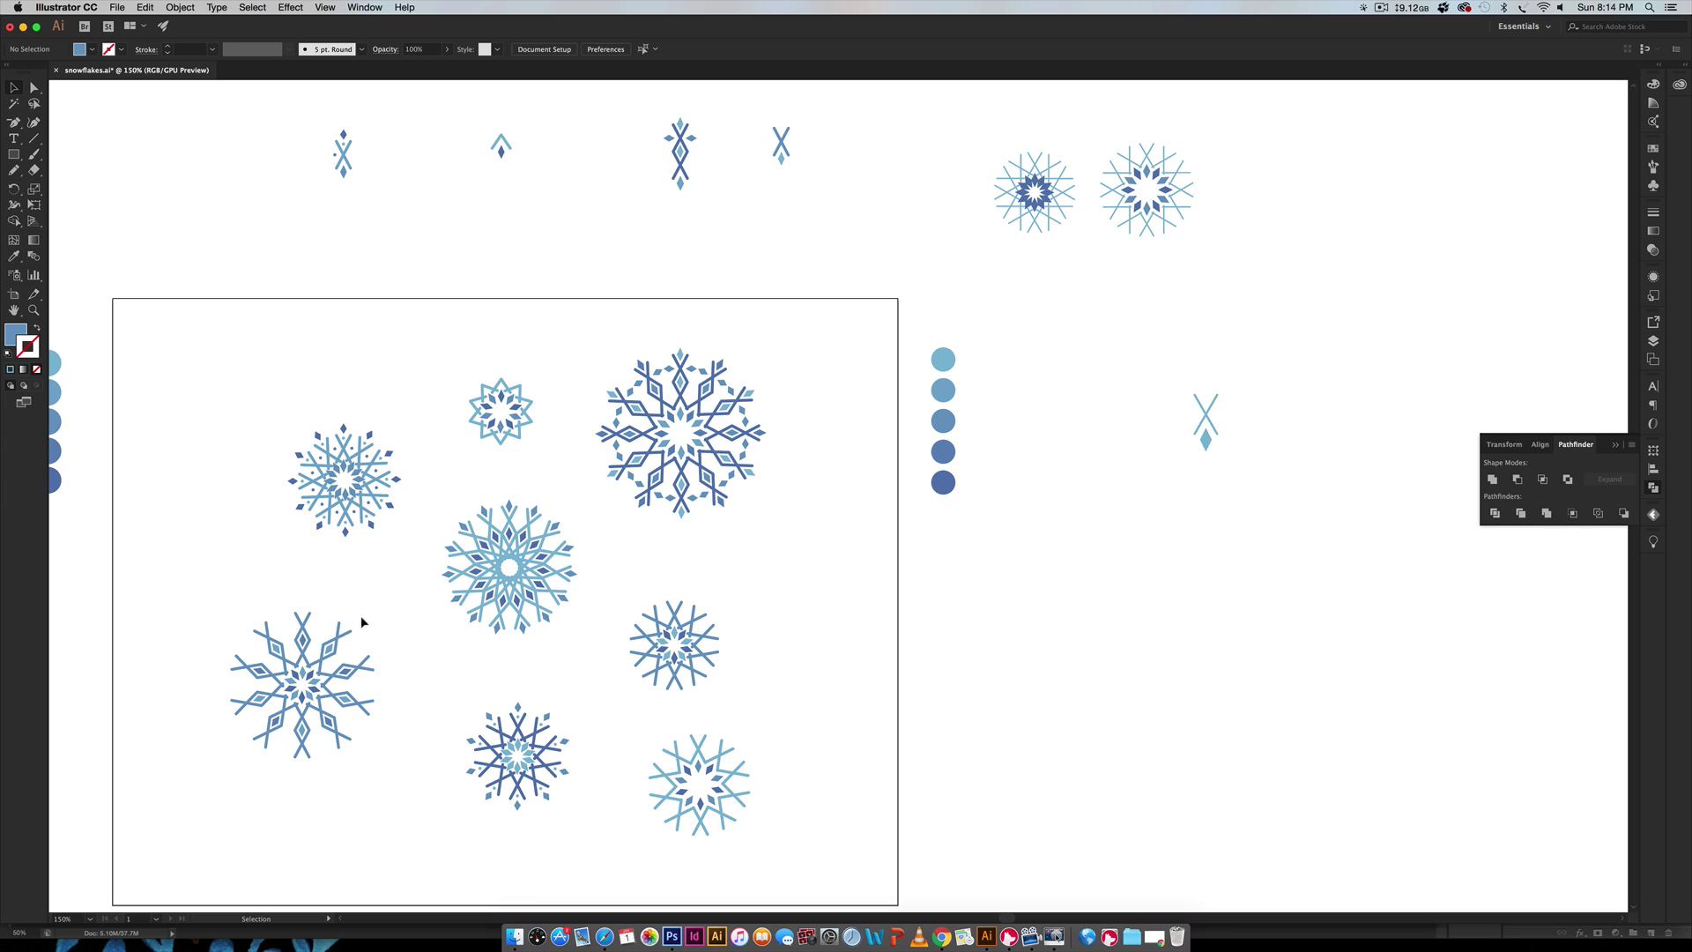
Ungroup the large double-cross snowflake and duplicate its top arm directly above the artboard edge
click(335, 648)
key(super+shift+g)
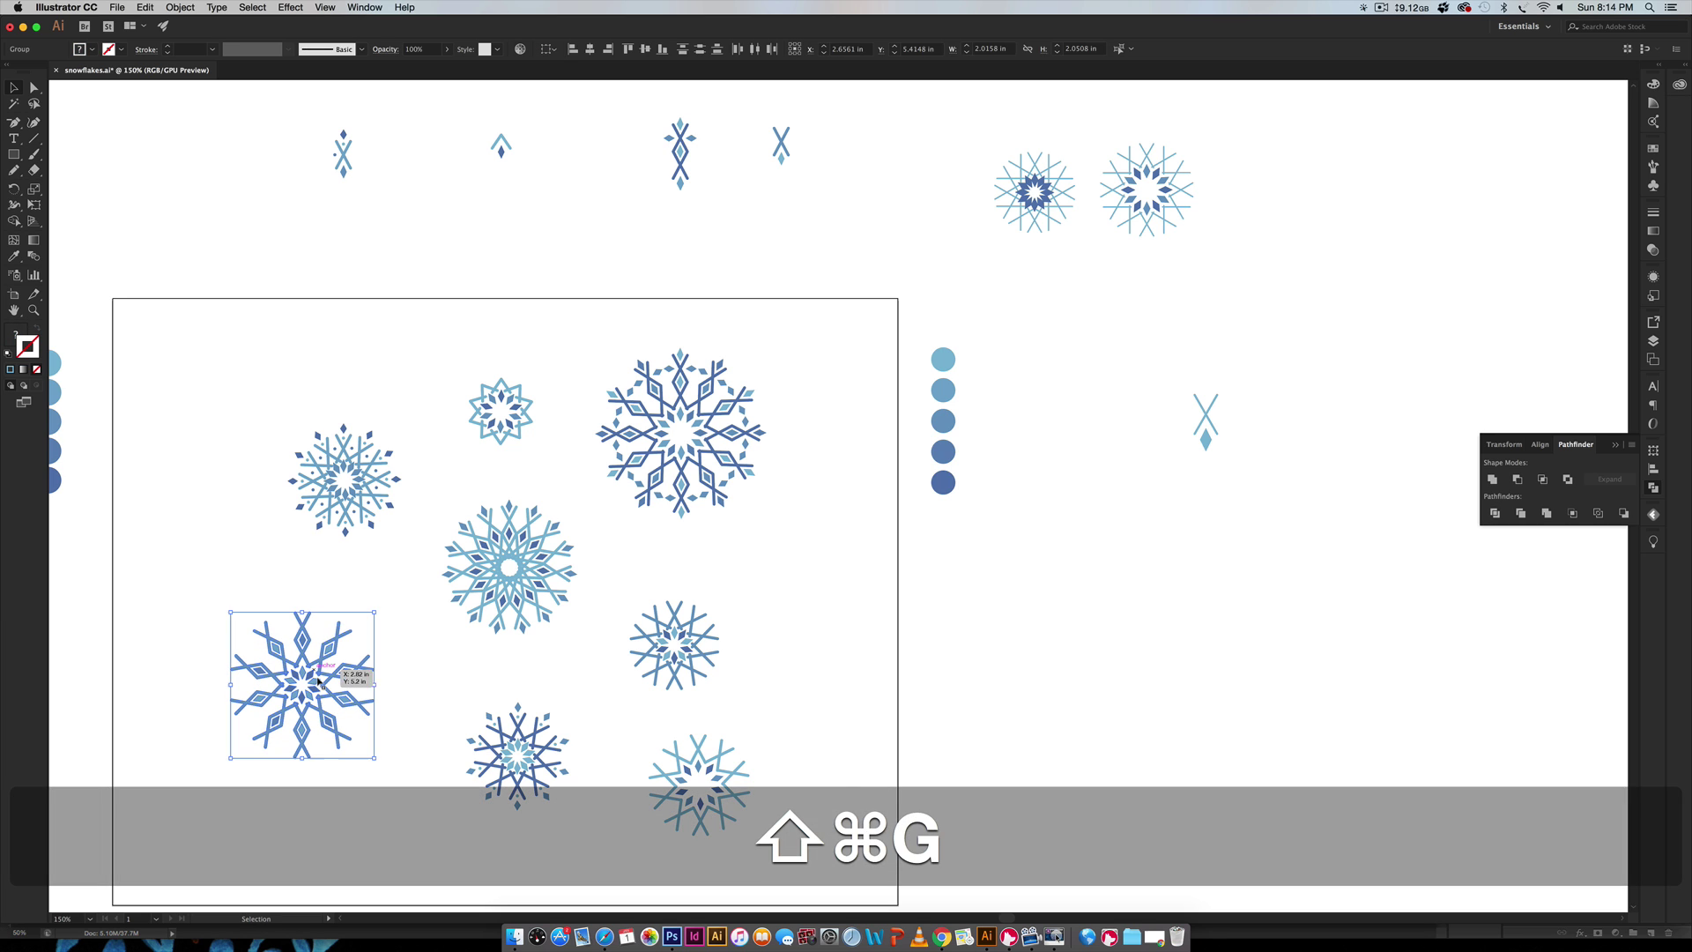
click(298, 633)
drag(298, 633, 302, 243)
click(425, 243)
Ungroup the dark-blue snowflake with the light-blue centre and duplicate its top arm above the artboard, below the chevron arm
click(508, 735)
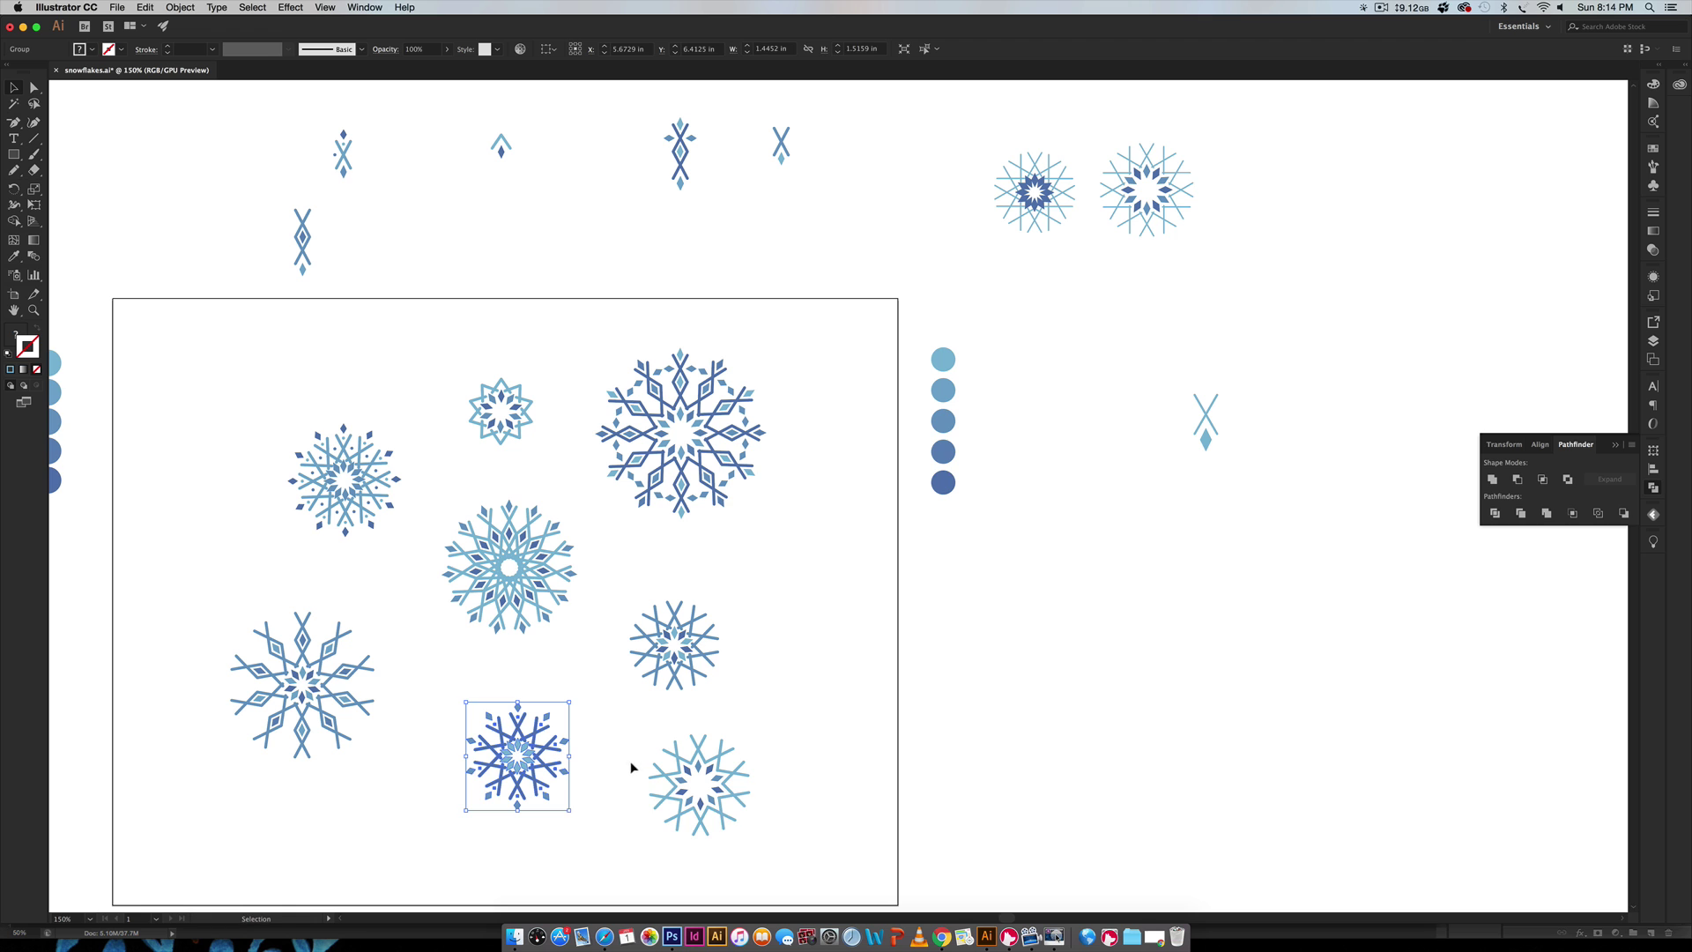
key(super+shift+g)
click(586, 718)
drag(517, 710, 510, 219)
click(812, 541)
Examine the snowflakes in the artboard's lower half and the extracted arms above the artboard at closer zoom
scroll(789, 502, down, 3)
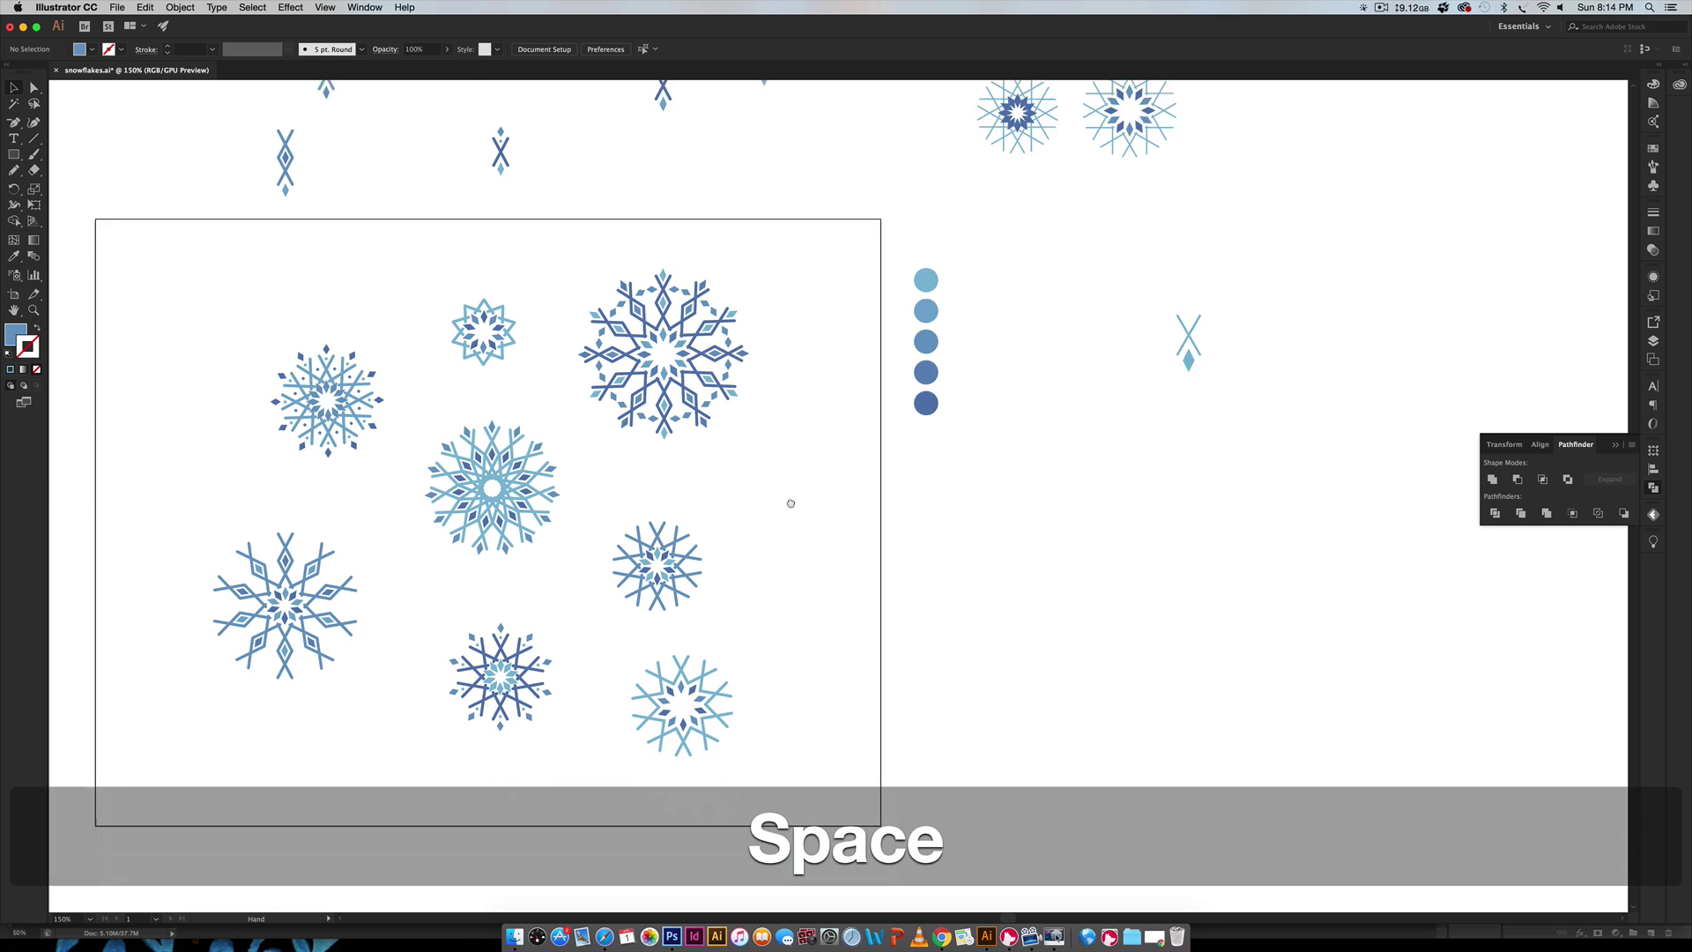
key(super+equal)
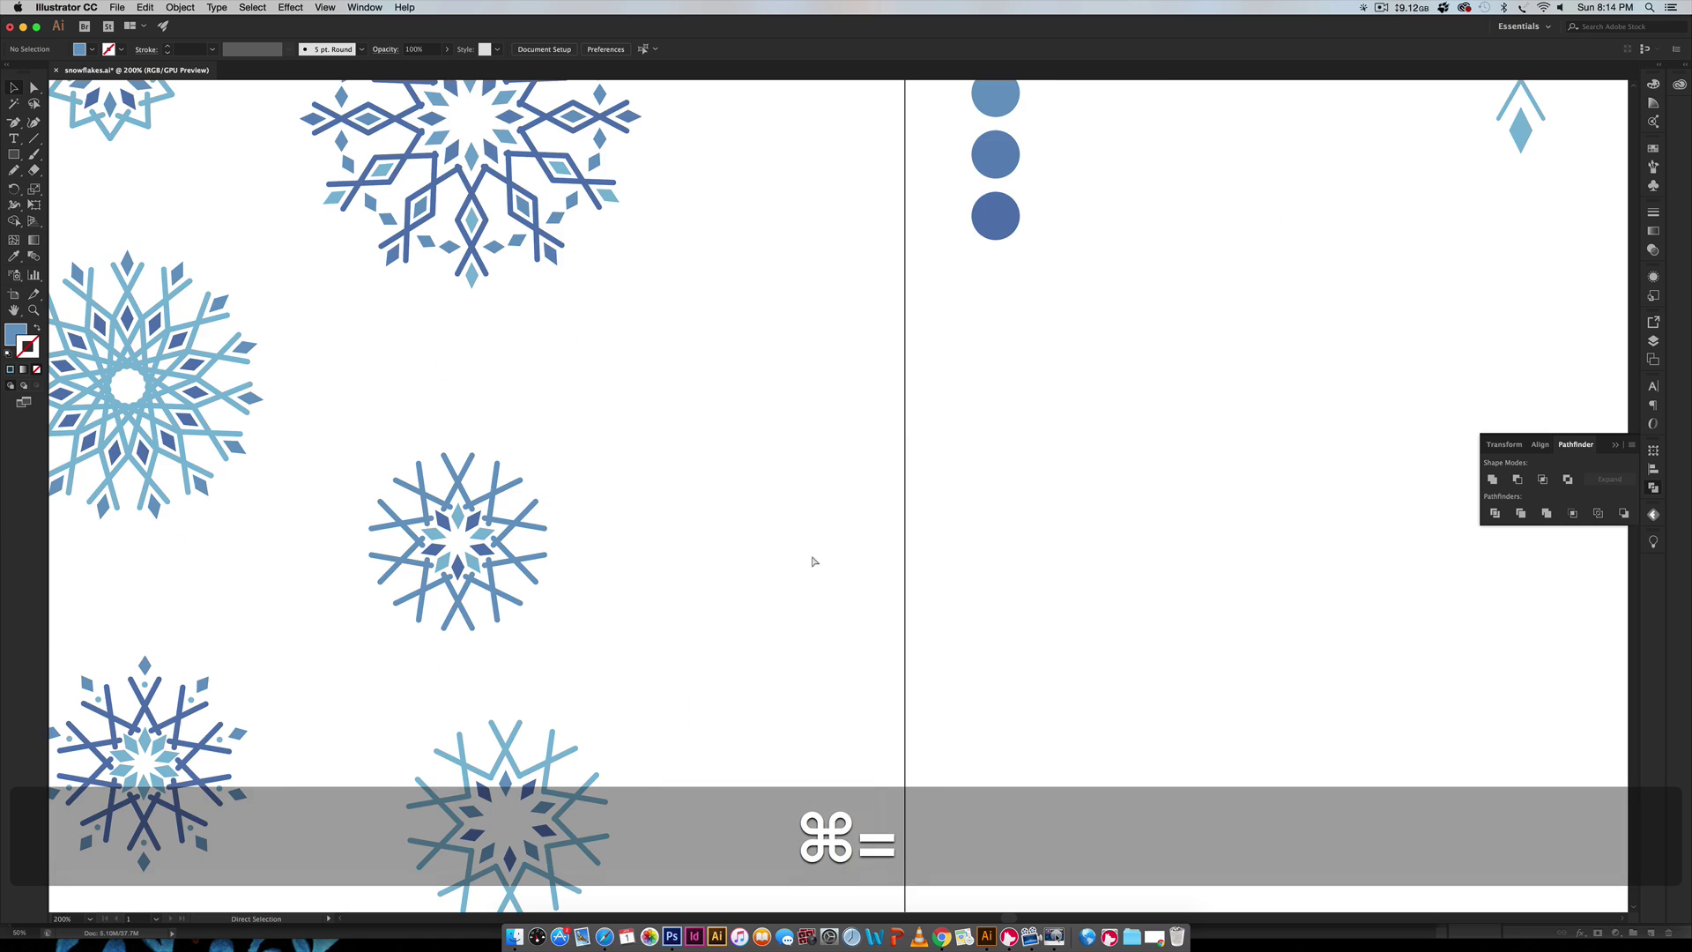
key(space)
drag(812, 559, 766, 459)
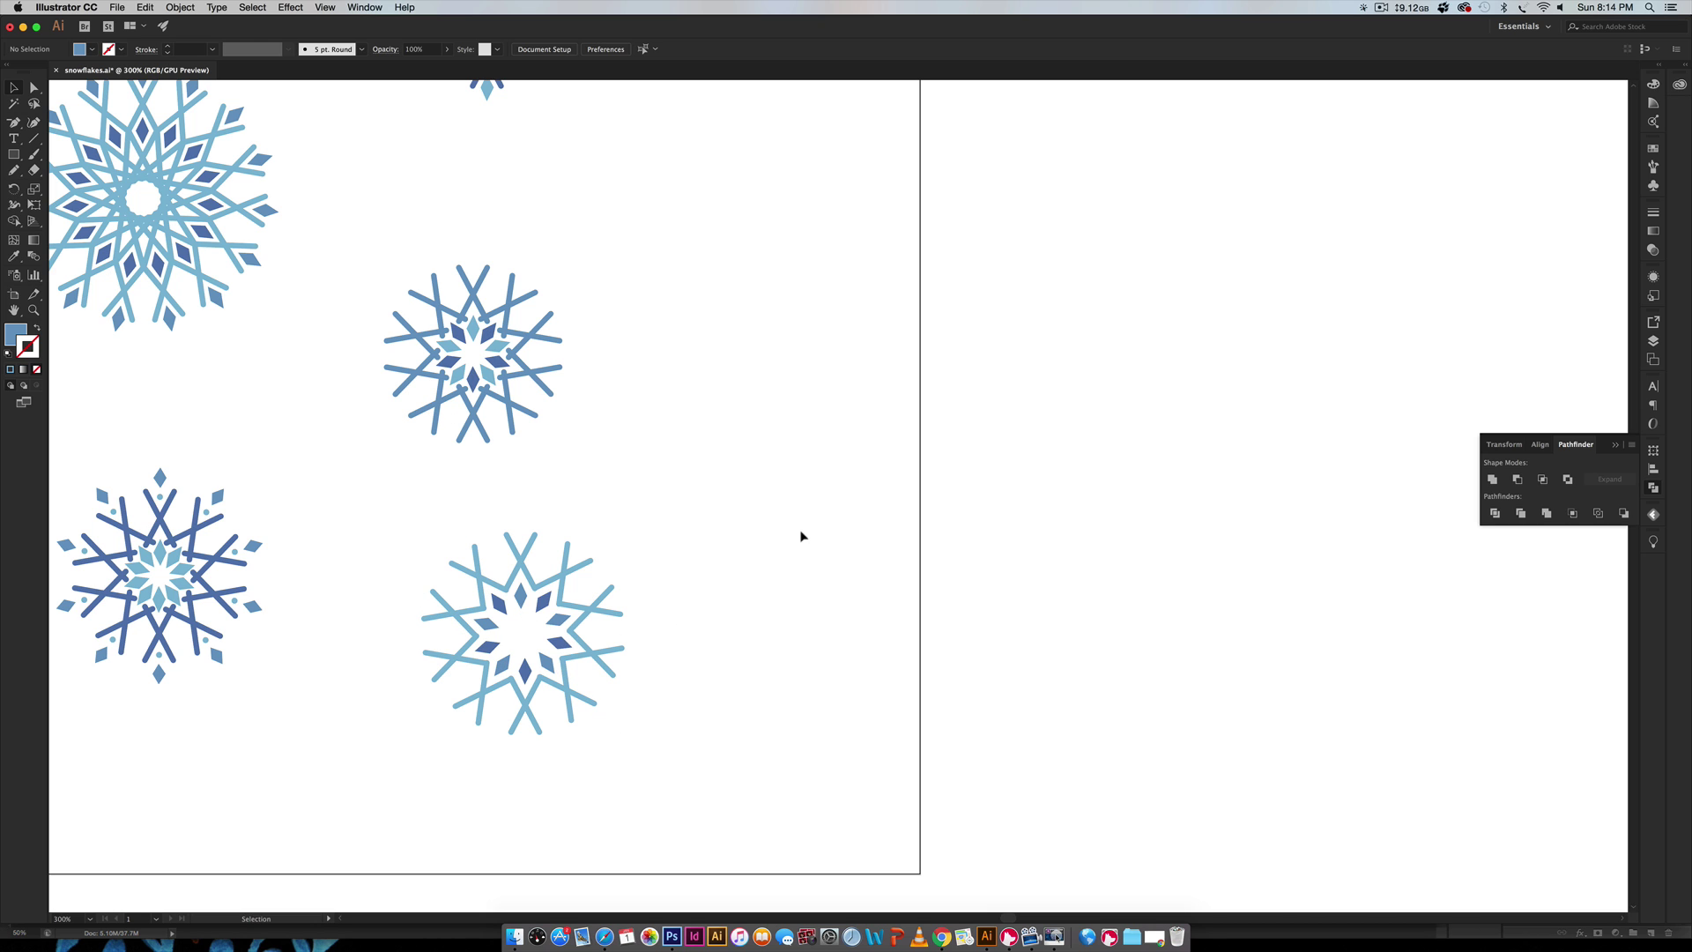
key(super+1)
key(super+equal)
key(super+equal)
key(space)
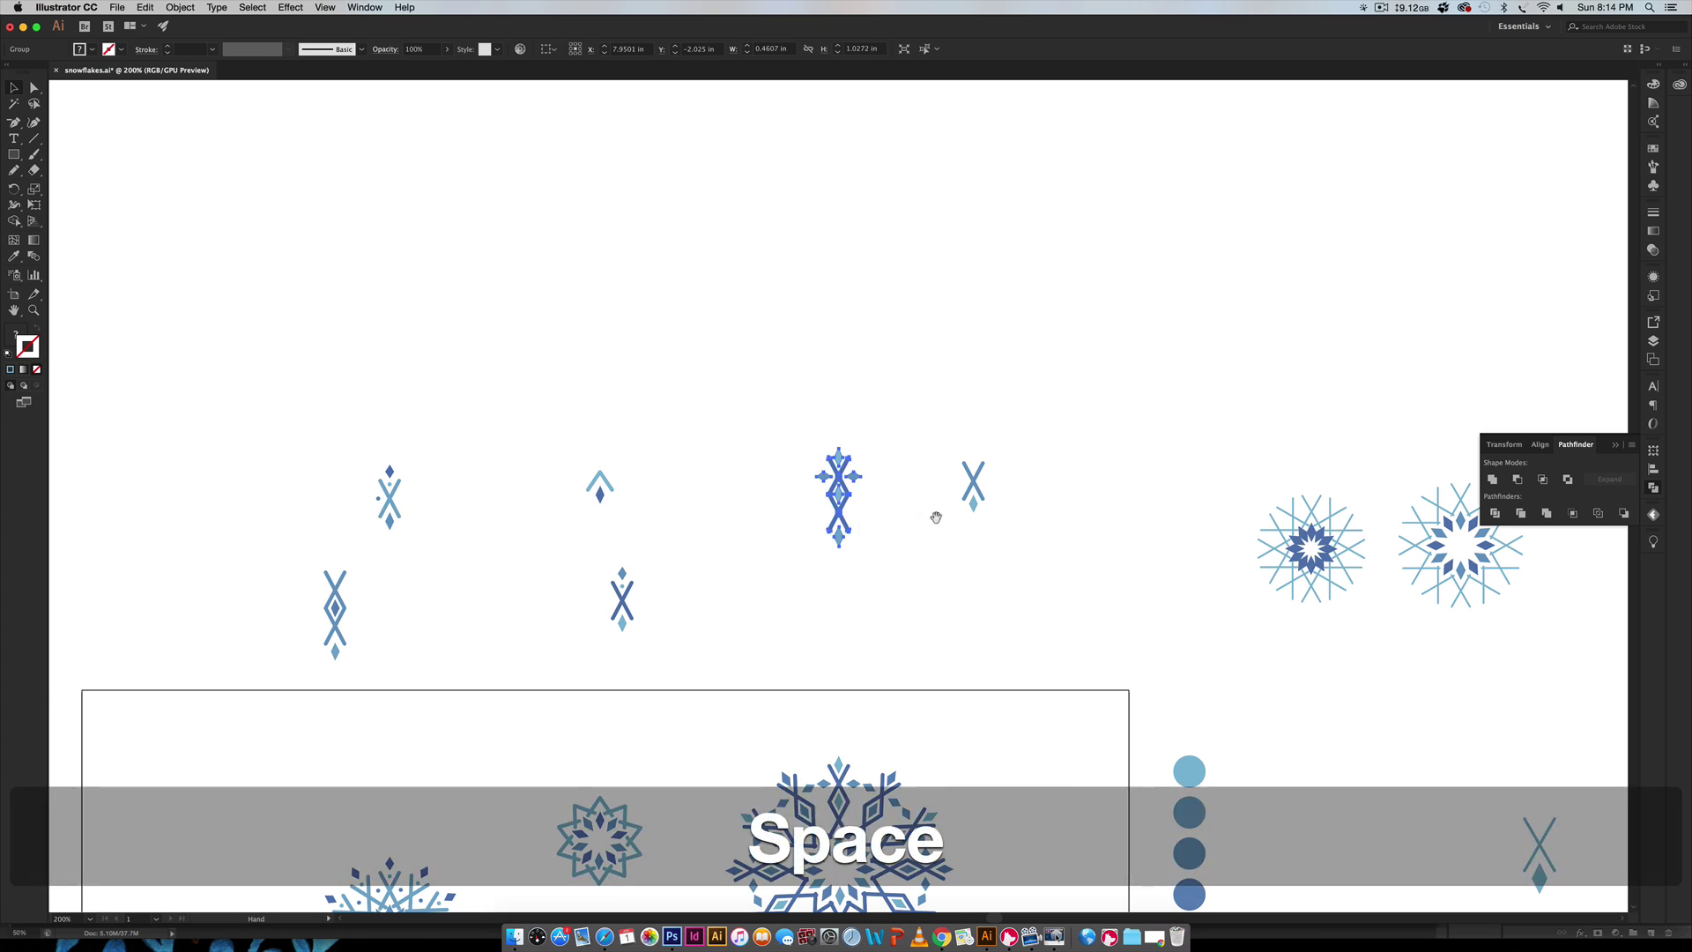
drag(935, 518, 975, 578)
key(super+equal)
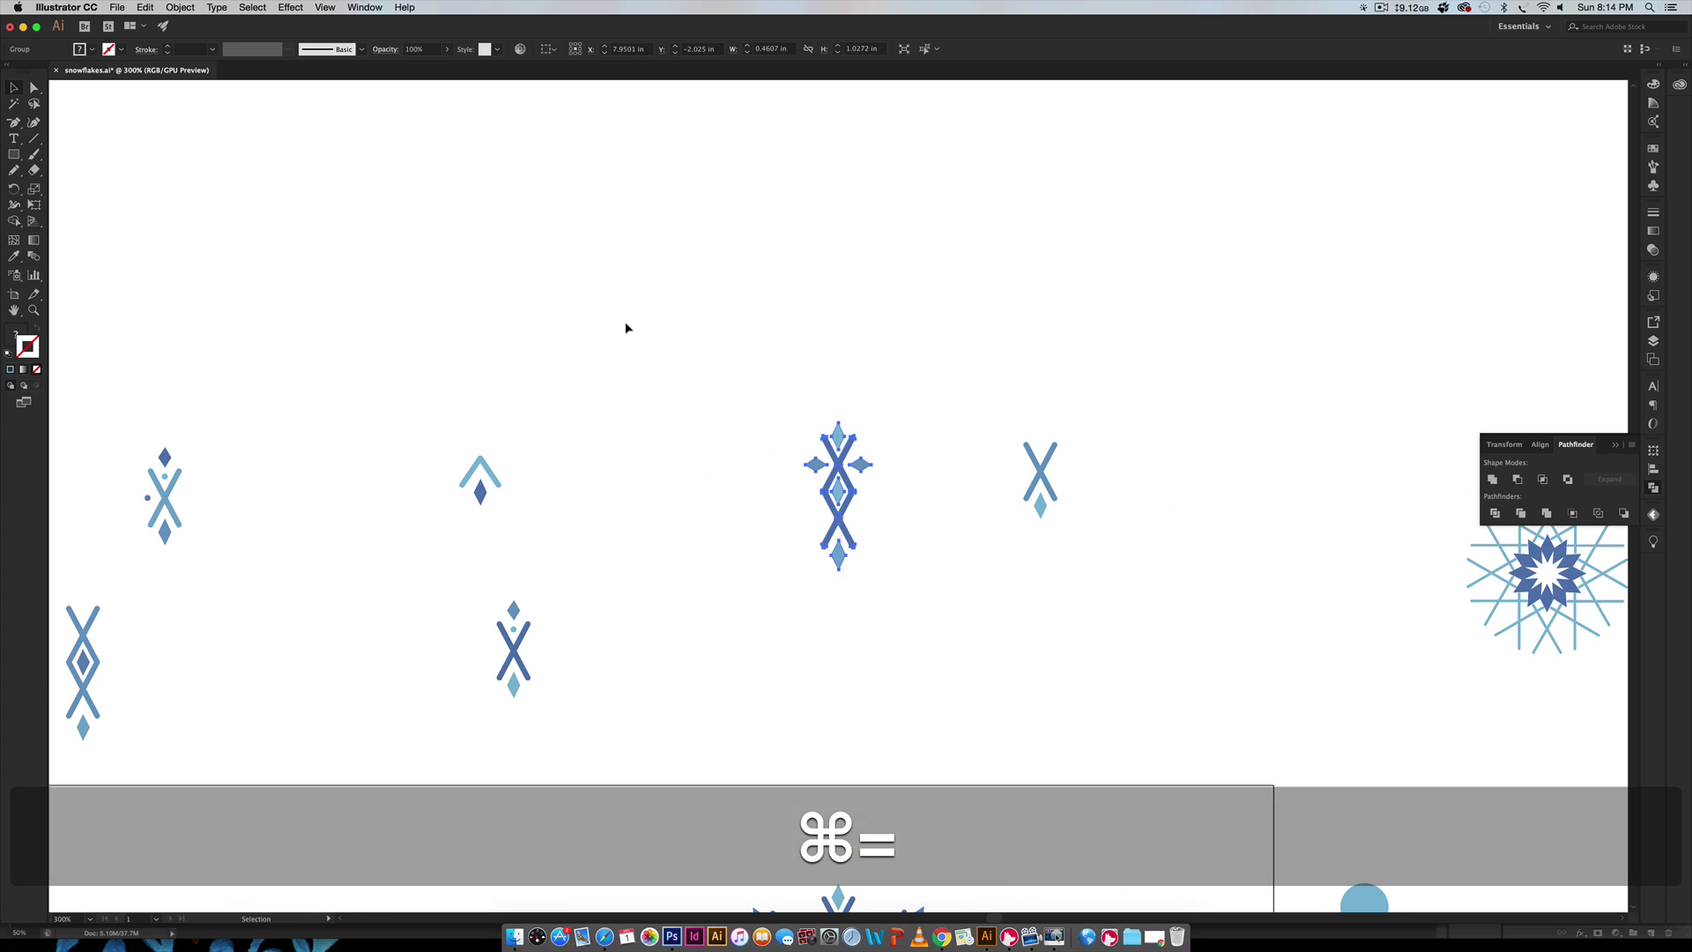
Move the largest snowflake's extracted arm straight up into the empty space above the other extracted arms
key(space)
drag(608, 343, 593, 391)
drag(805, 574, 800, 199)
click(880, 295)
key(space)
drag(881, 294, 870, 405)
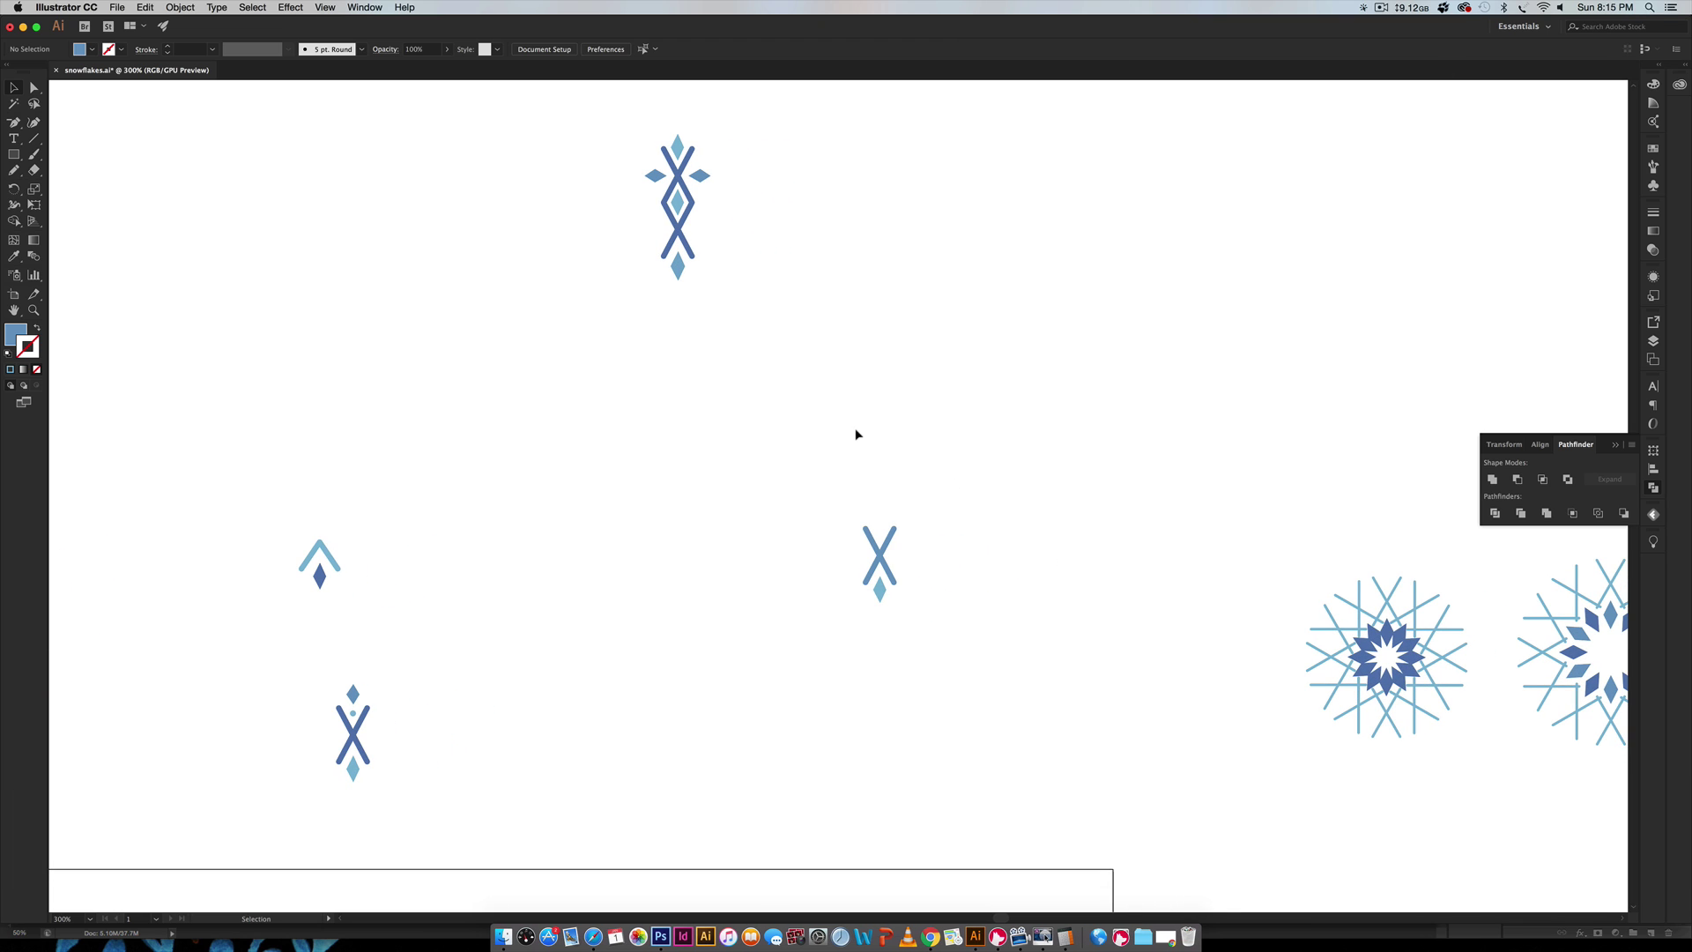
Create a copy of the raised arm rotated 30° around a point just below its lowest diamond
click(667, 198)
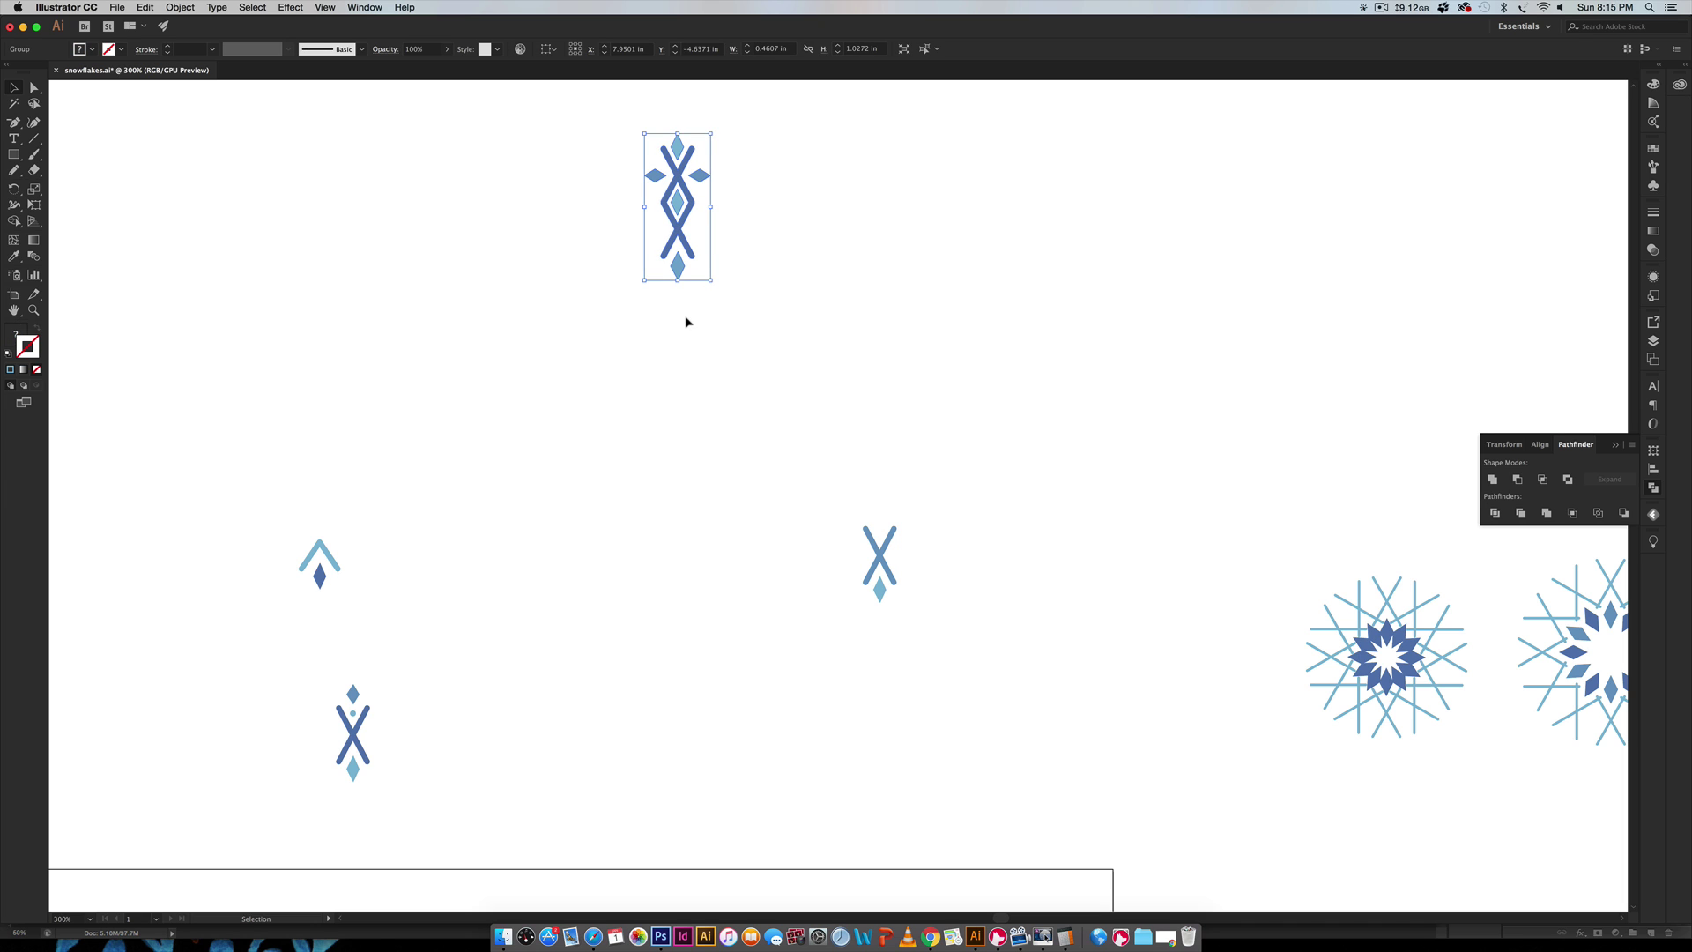
key(r)
key(alt)
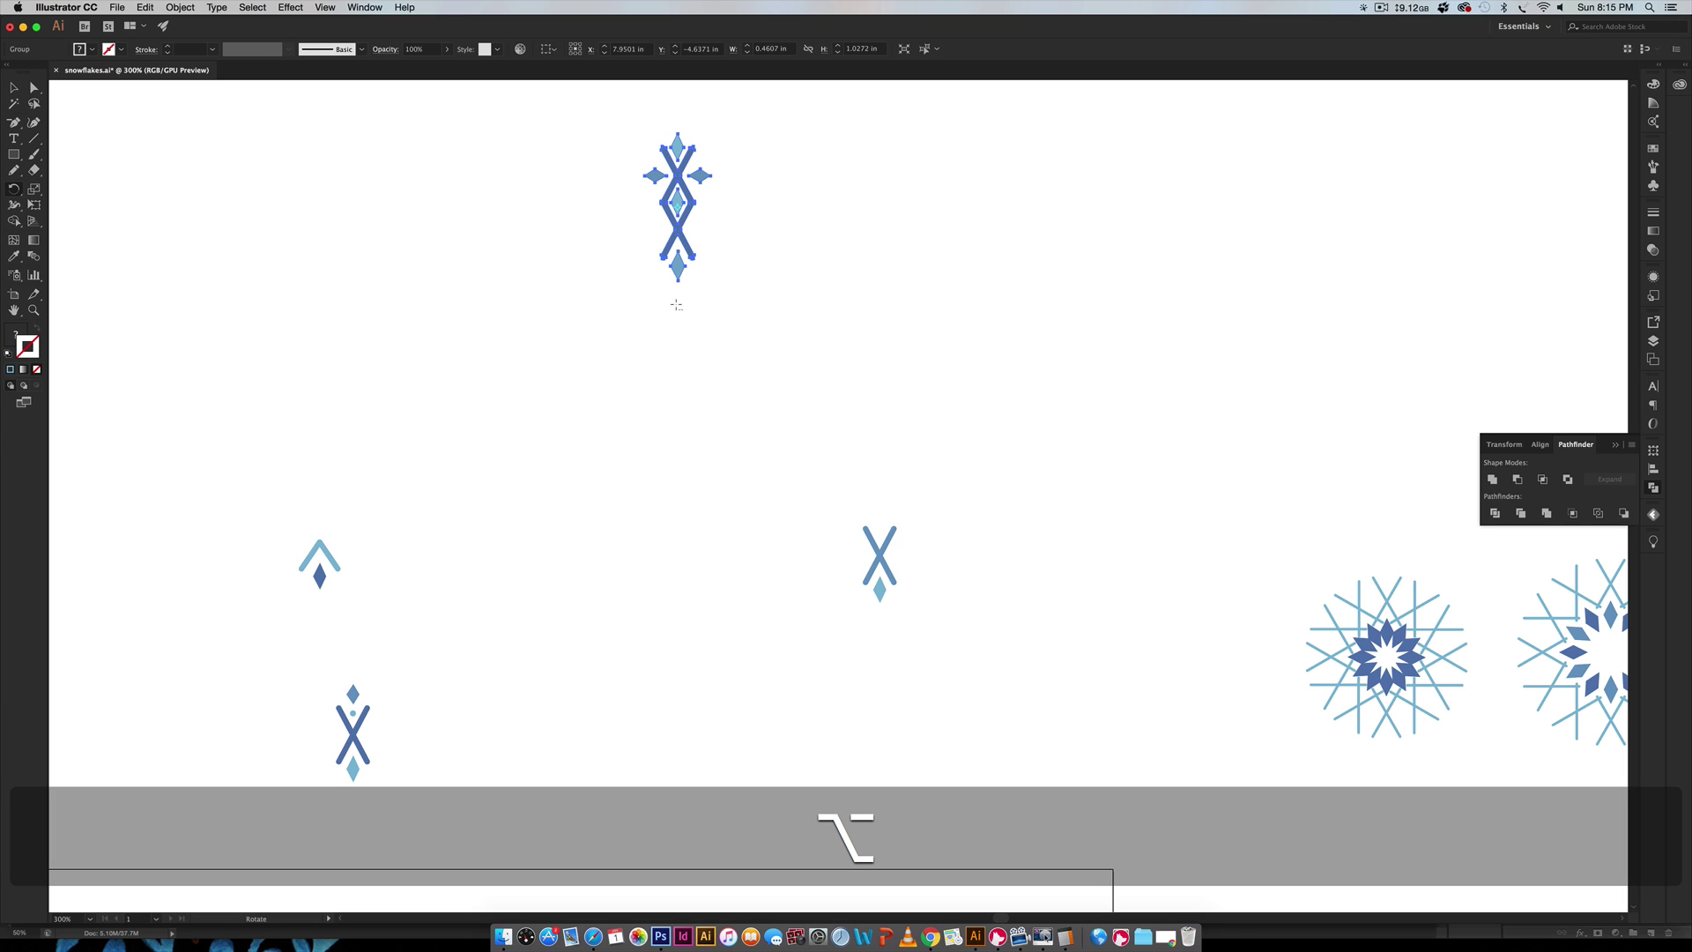
alt+click(676, 304)
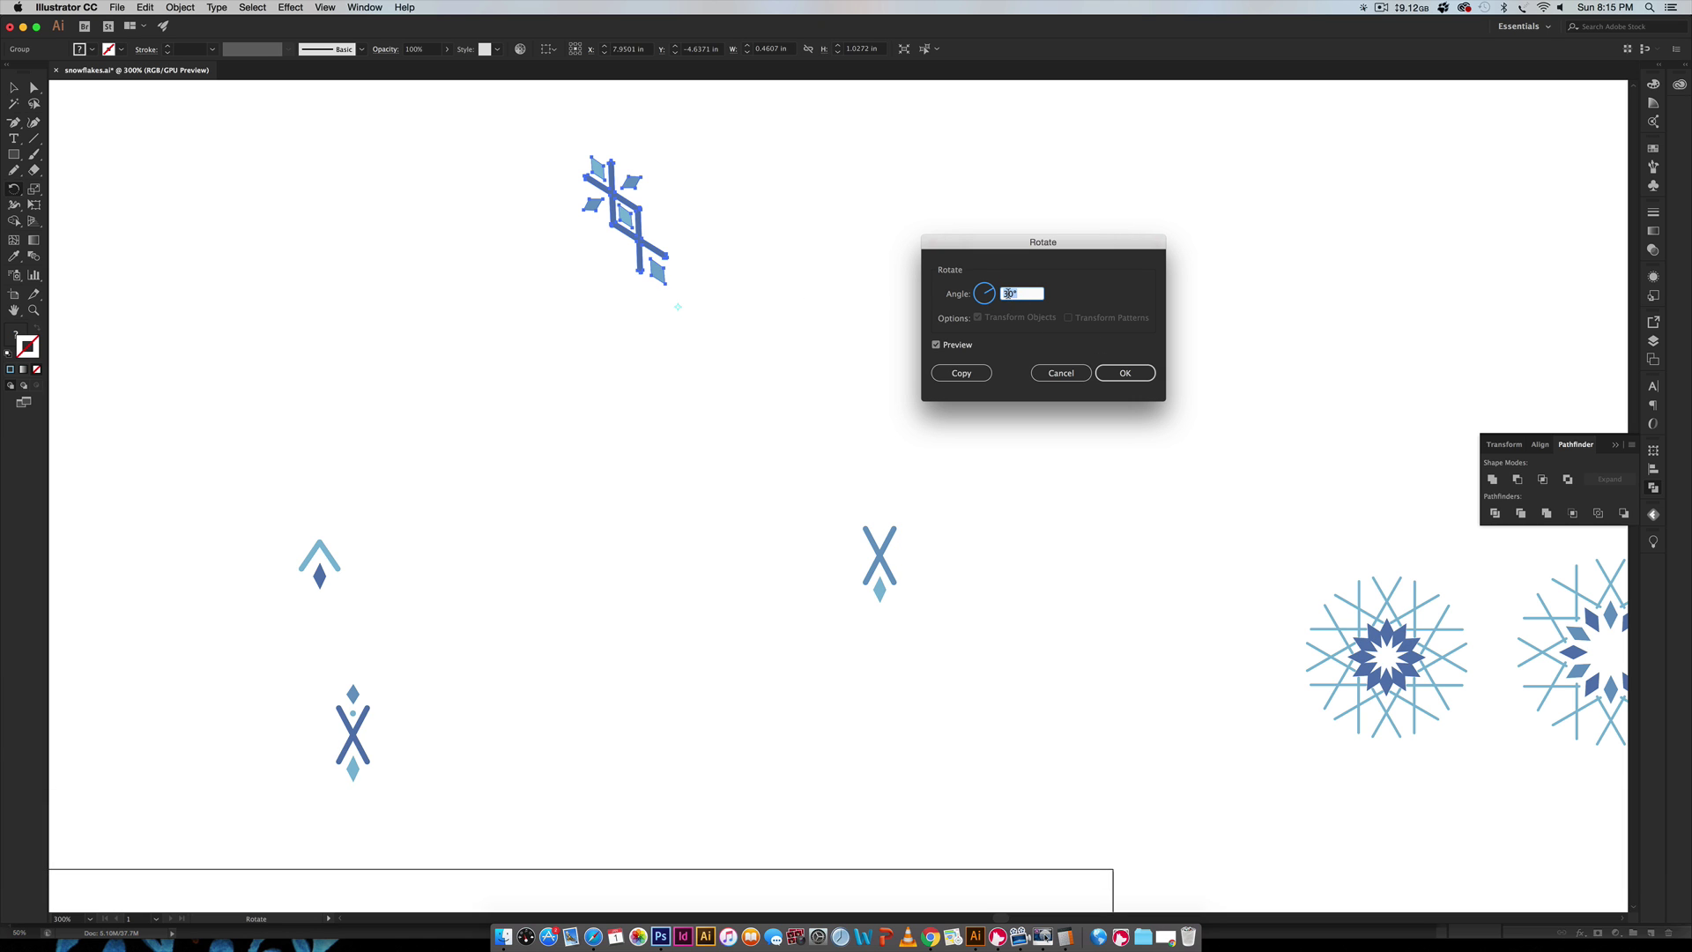
click(960, 373)
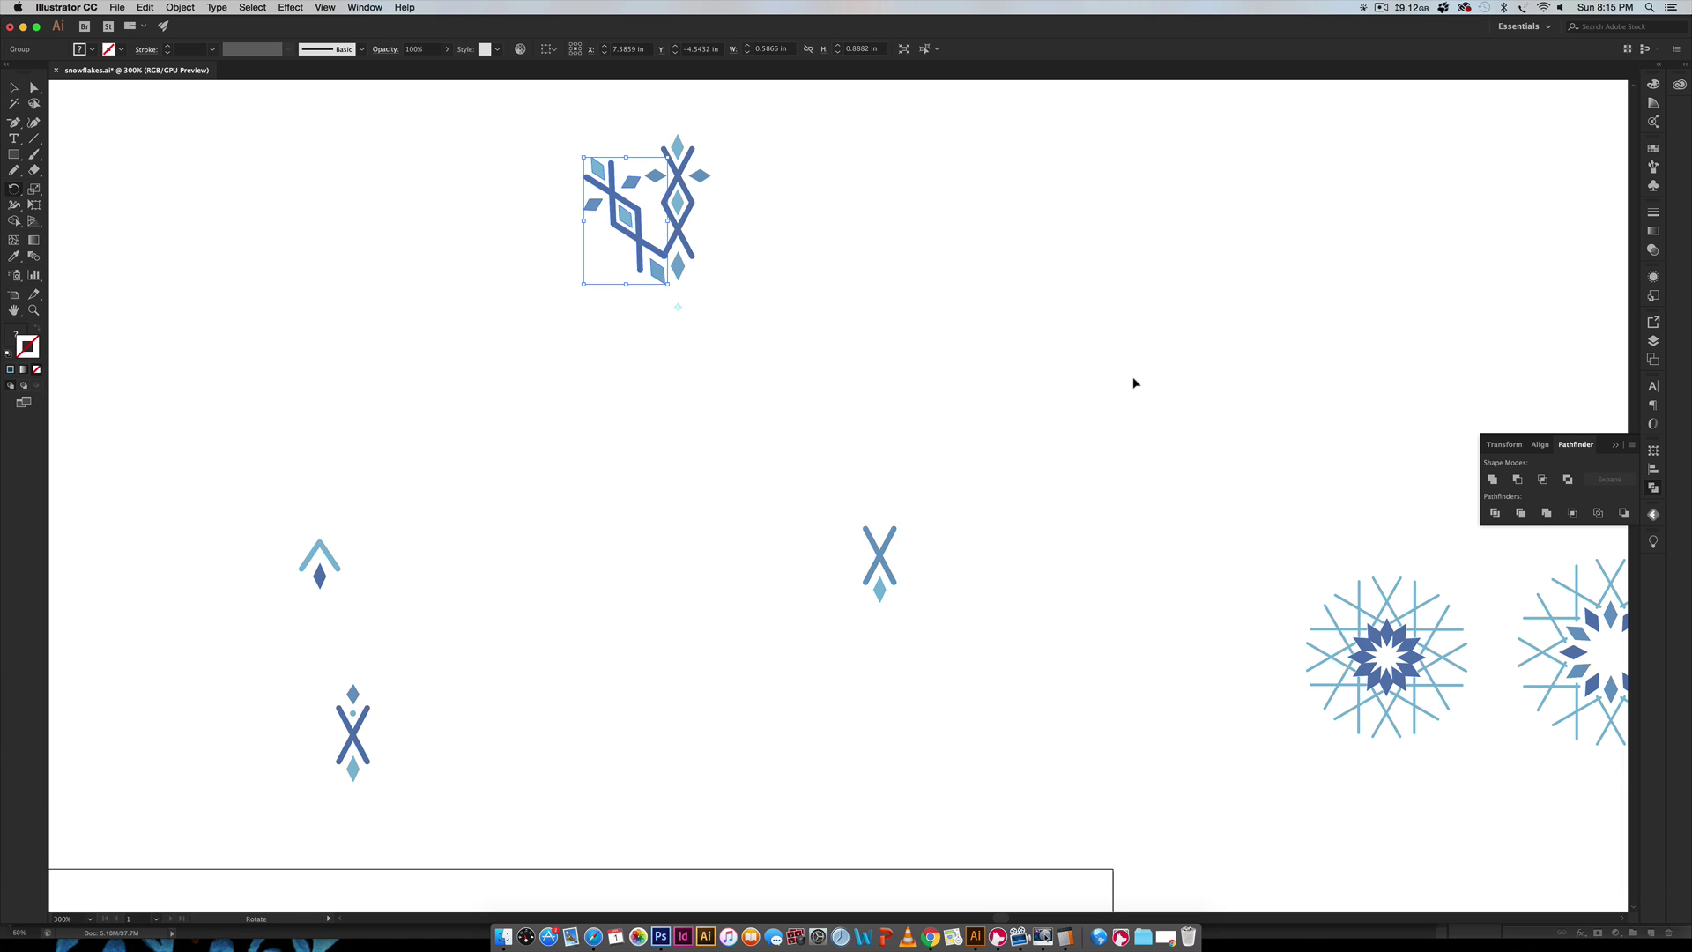
Repeat the rotated copy around the same centre until twelve arms complete the snowflake, and deselect it
key(super+d)
key(super+d)
key(super+d)
key(super+d)
key(super+d)
key(super+d)
key(super+d)
key(super+d)
key(super+d)
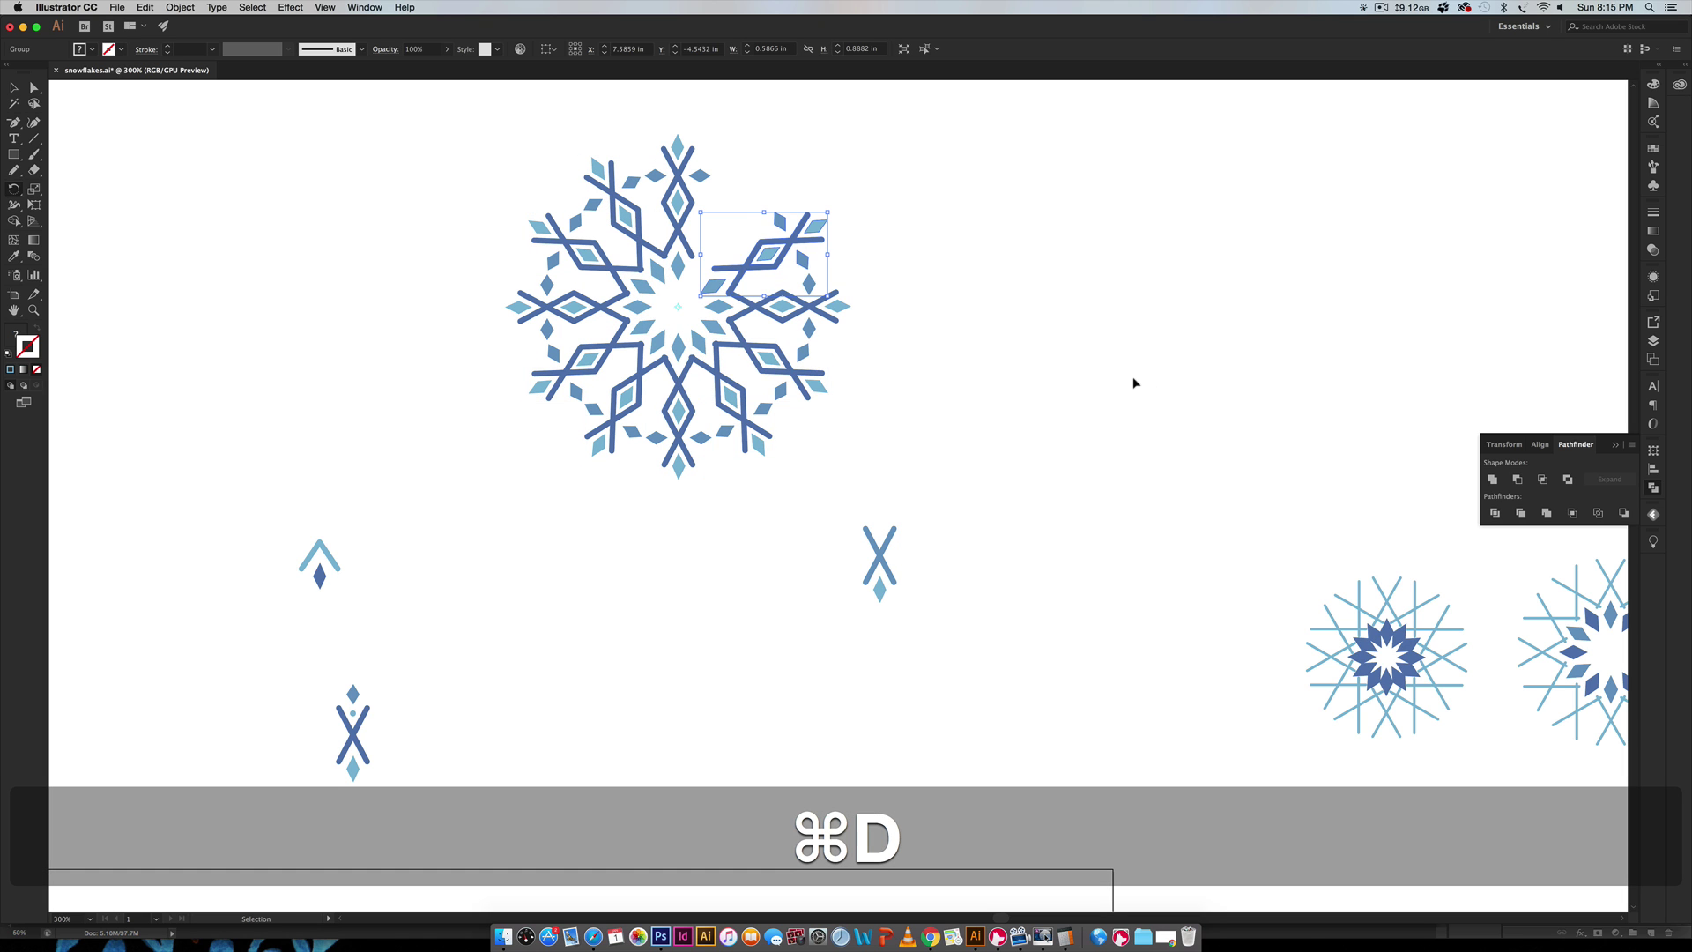
key(v)
click(910, 441)
Duplicate the rebuilt snowflake's top arm horizontally into the empty space to its right
key(space)
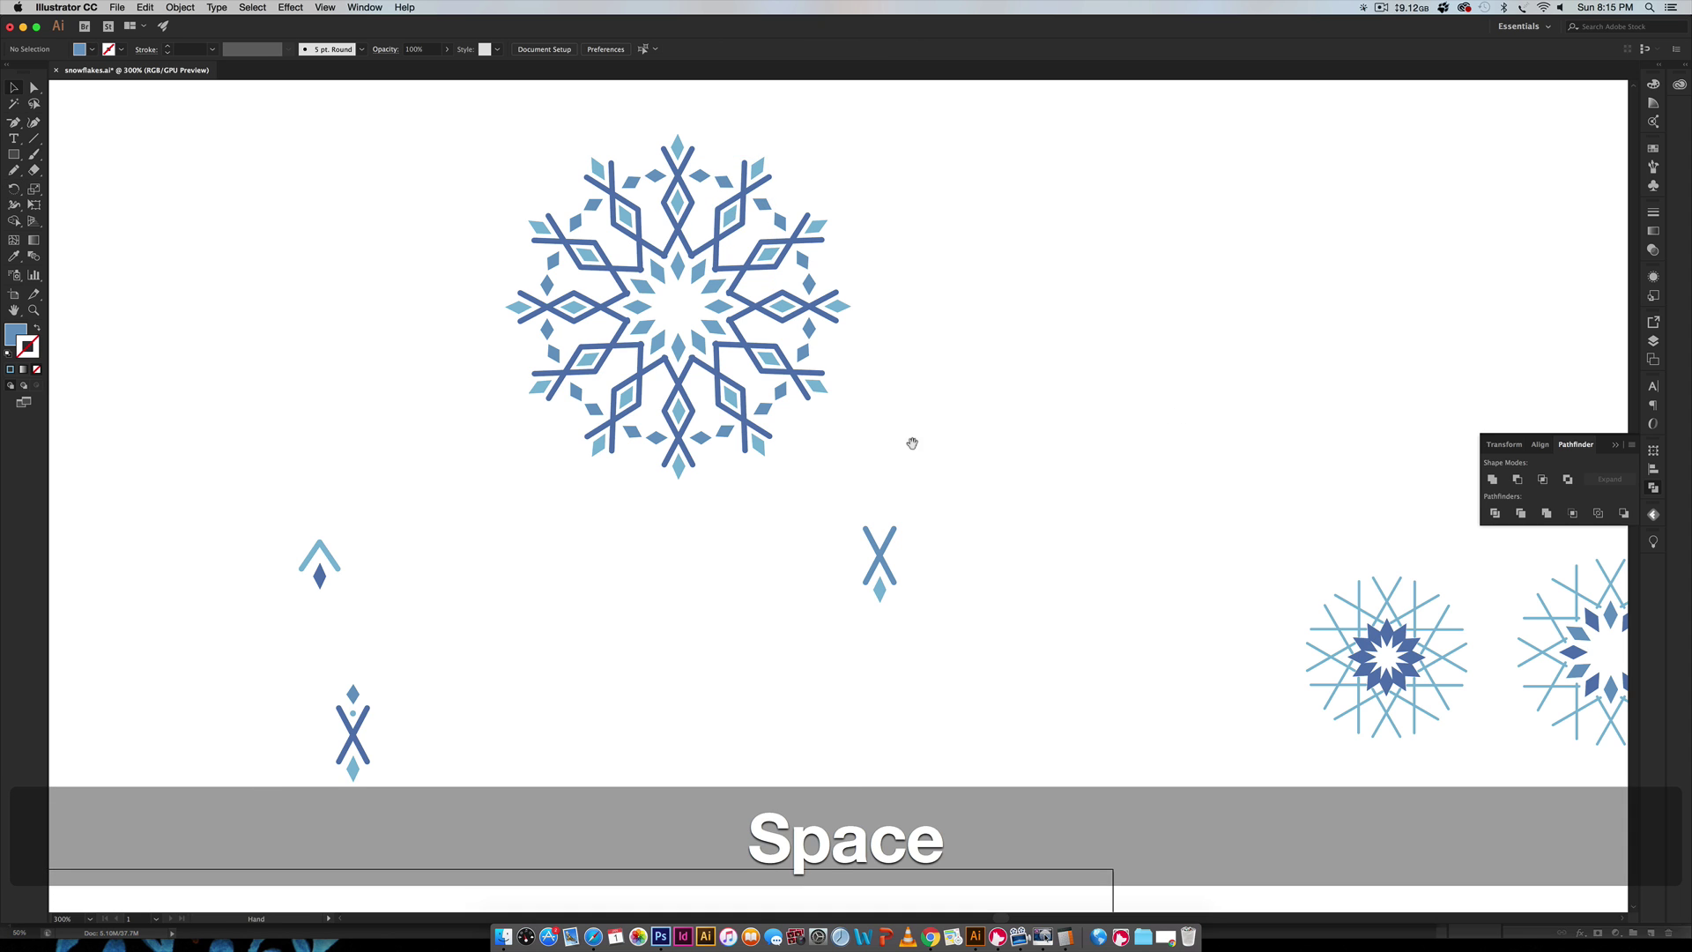
drag(910, 441, 965, 483)
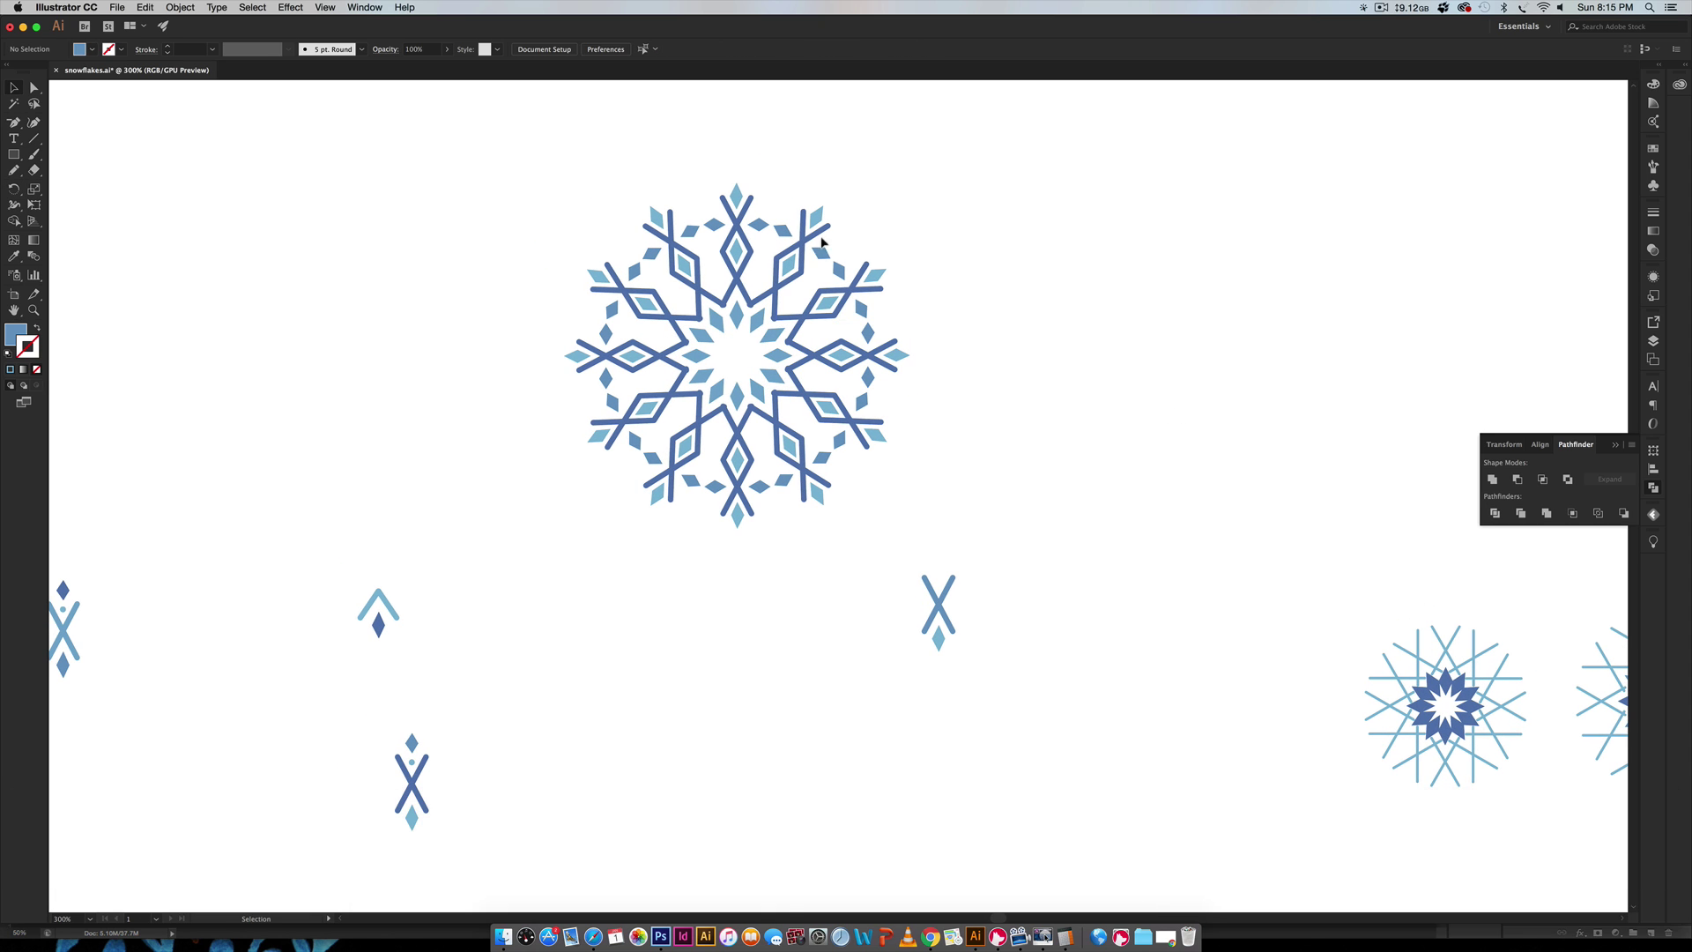
drag(747, 252, 1292, 252)
click(1186, 453)
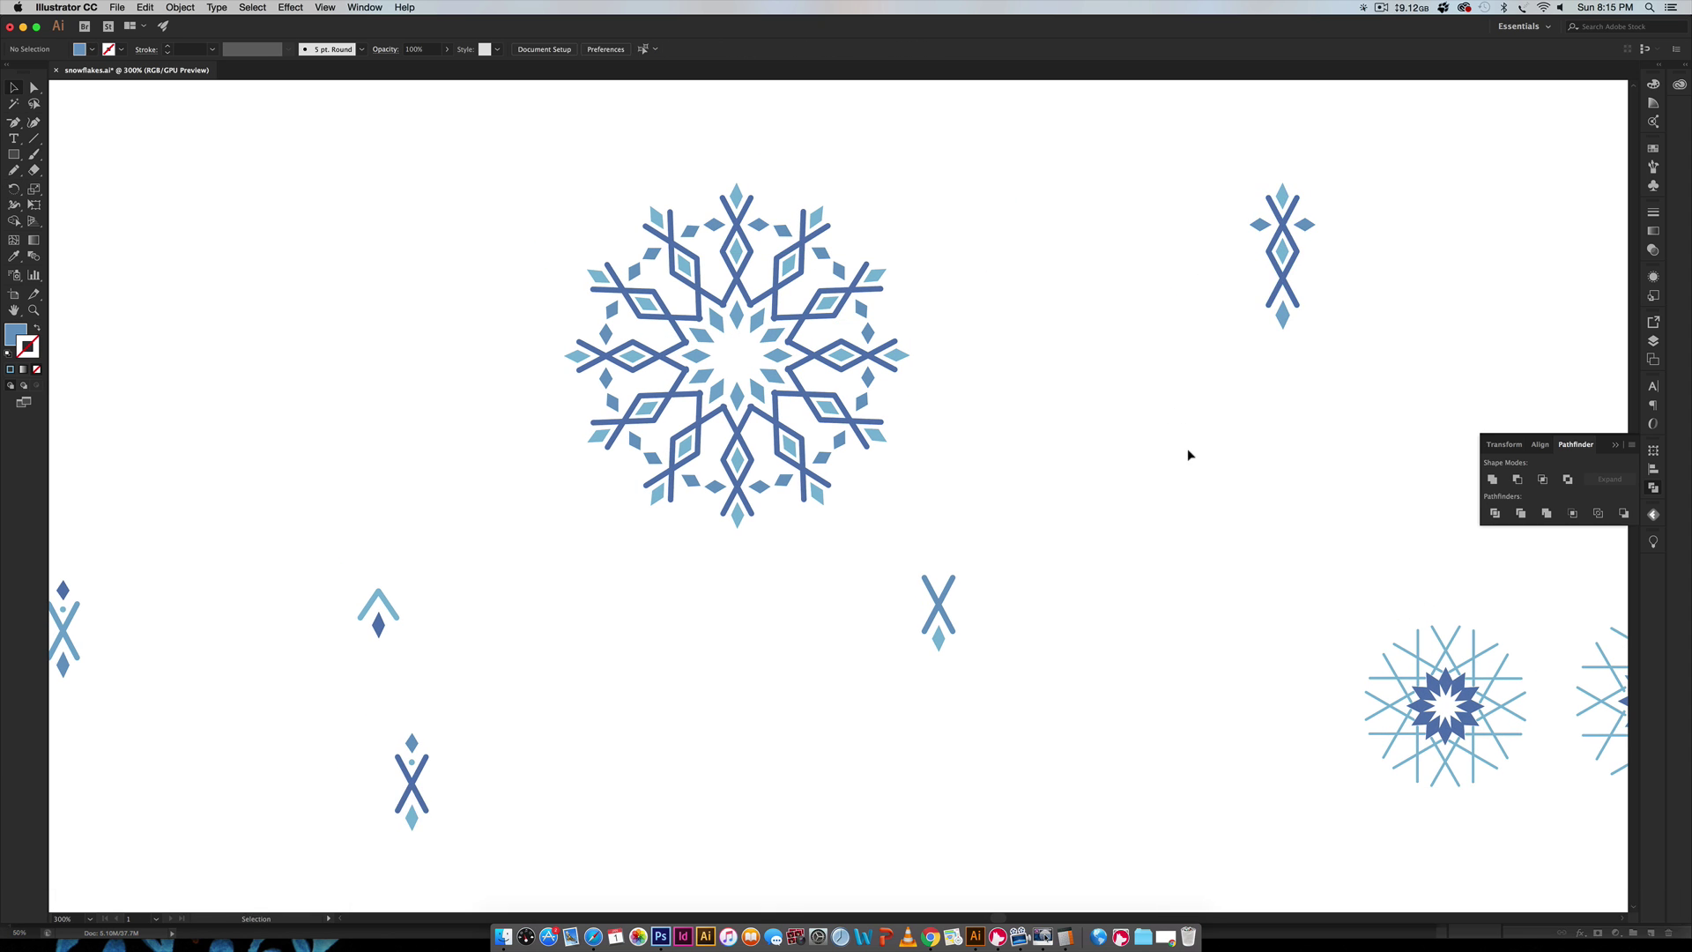
Examine the rebuilt snowflake with the extracted arms, and the finished snowflakes on the artboard at closer zoom
key(super+minus)
key(super+minus)
key(super+minus)
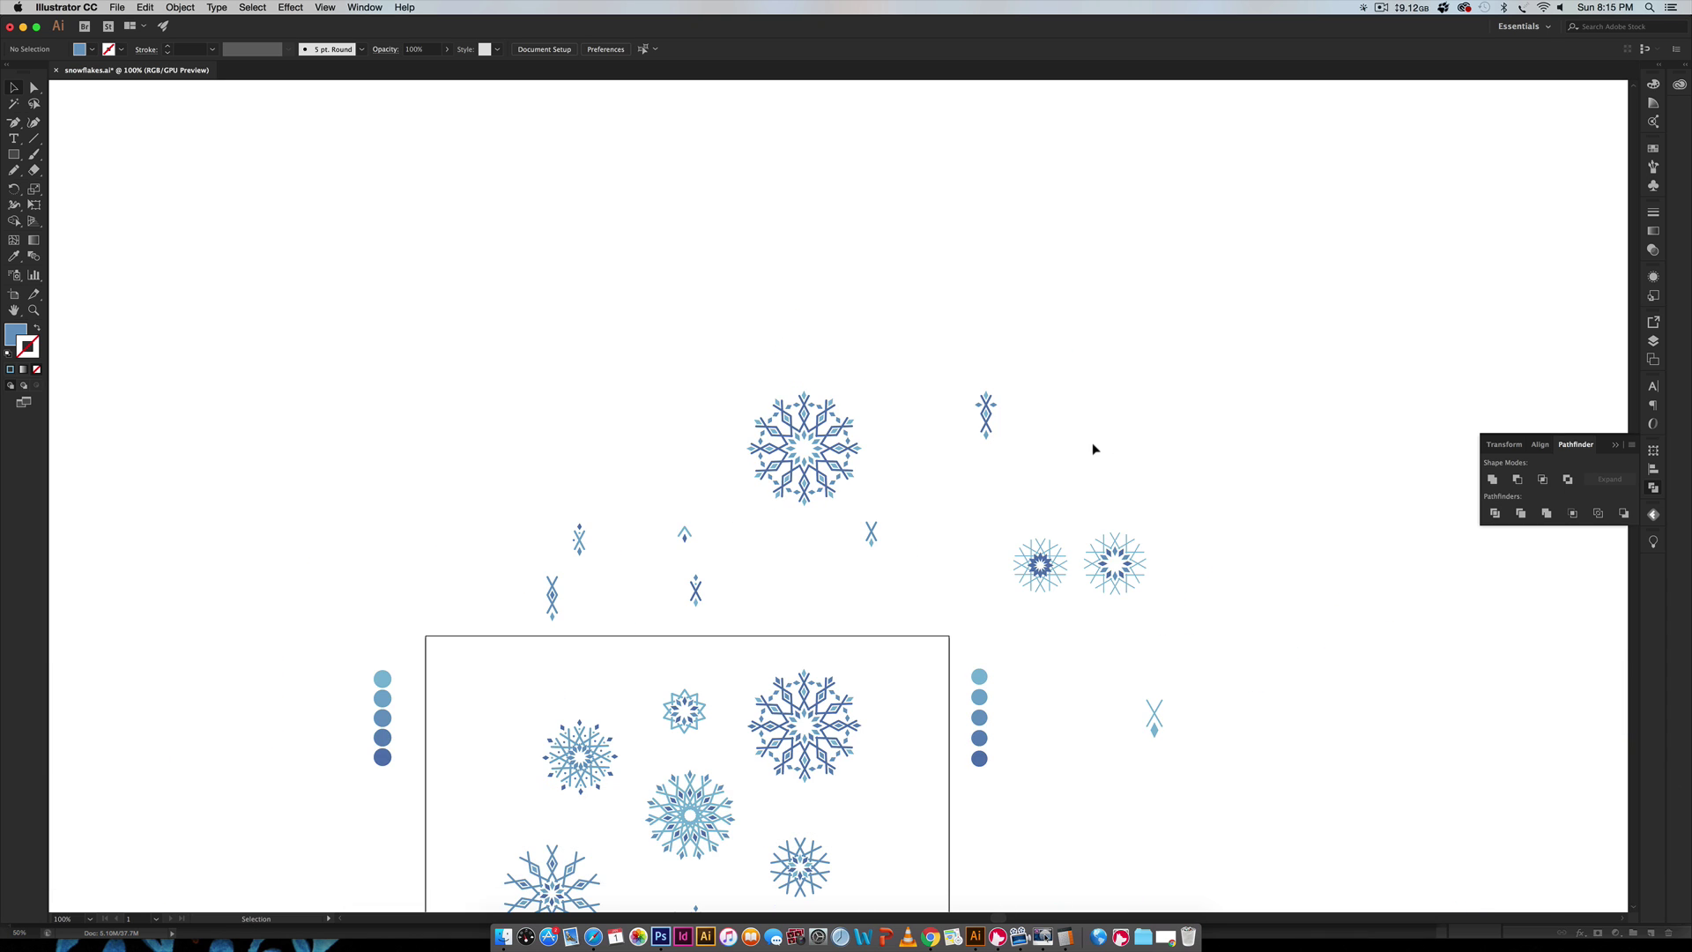
scroll(1090, 445, down, 5)
scroll(1090, 445, down, 2)
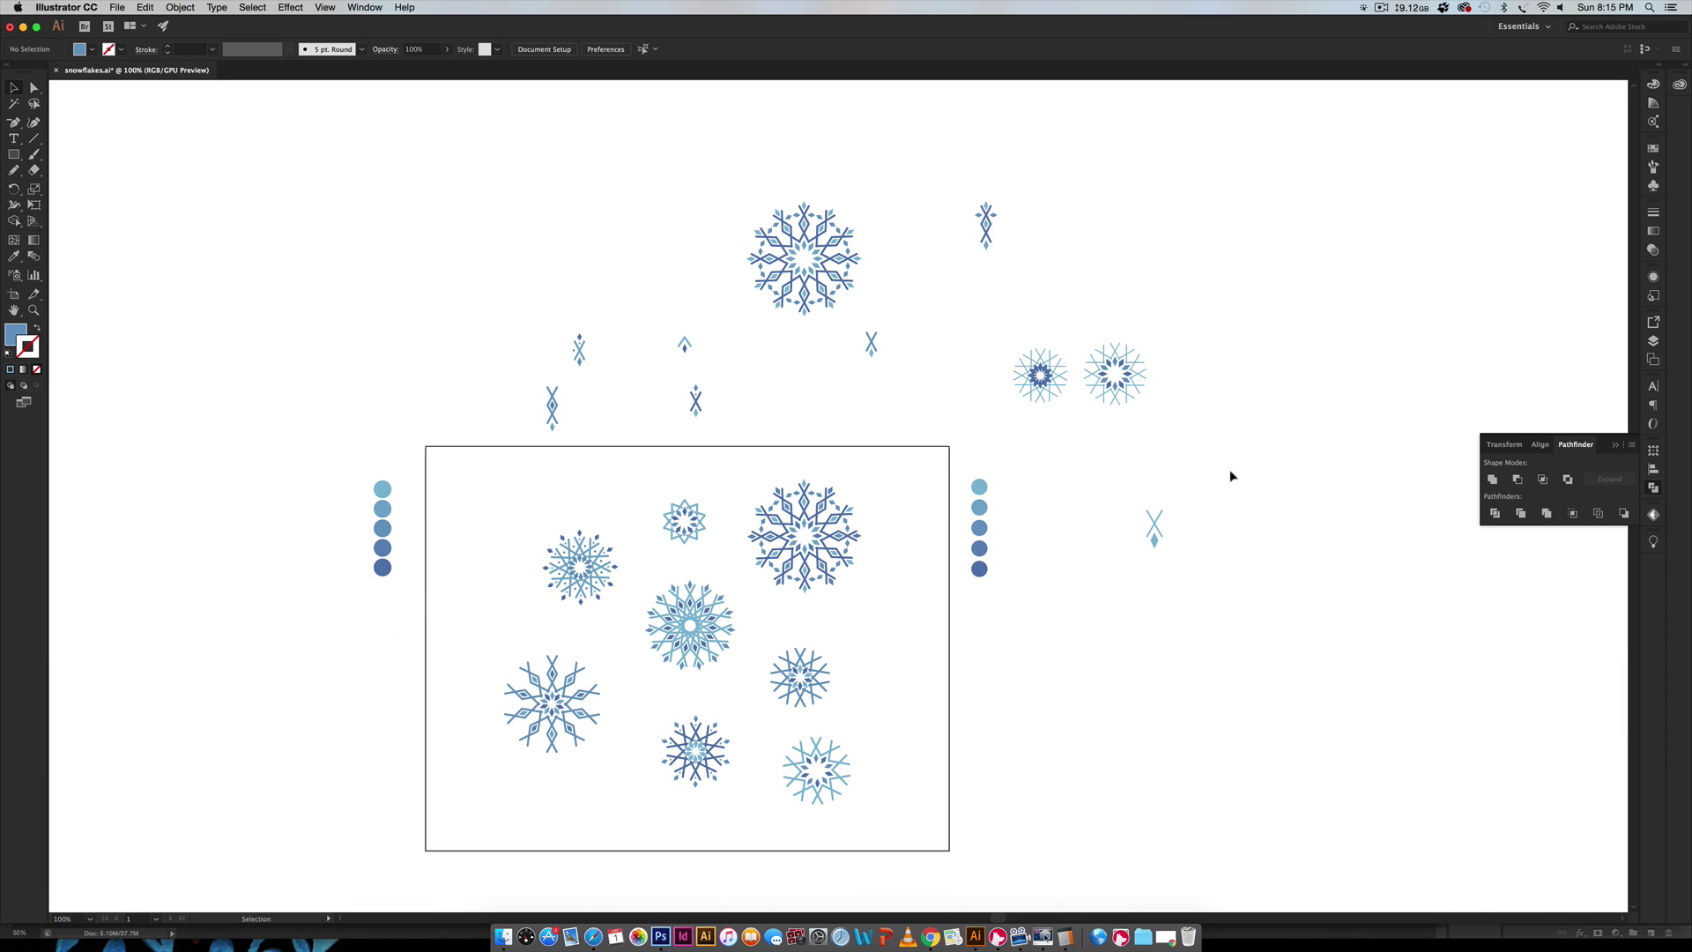
key(super+equal)
key(space)
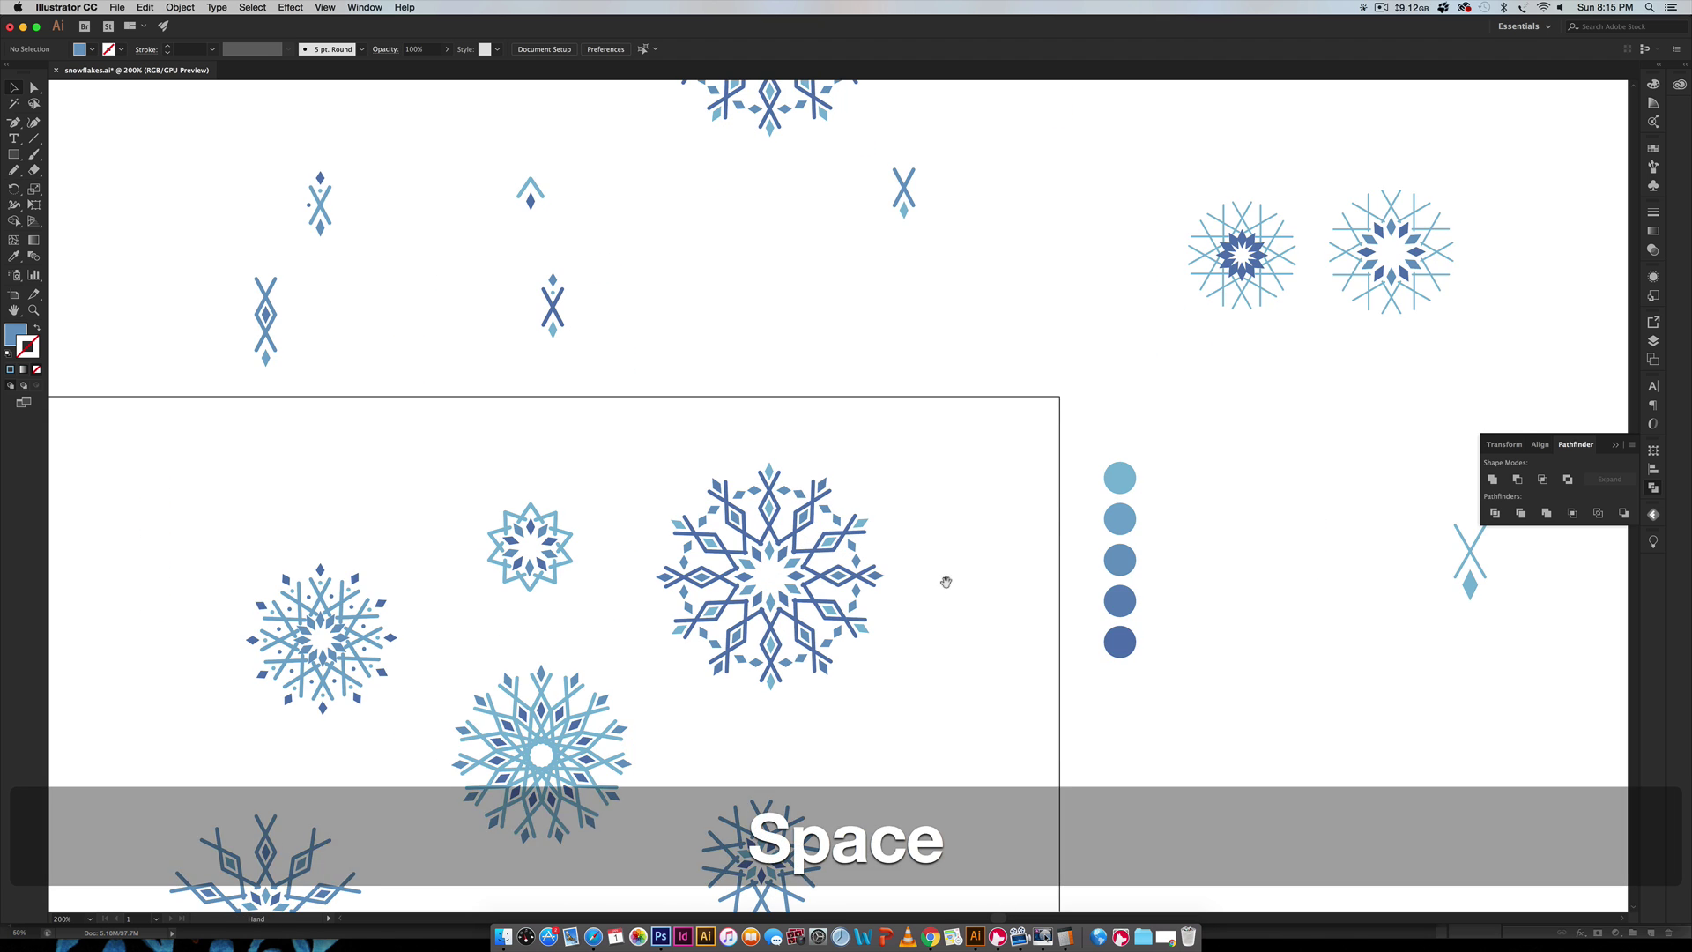
drag(944, 578, 1133, 208)
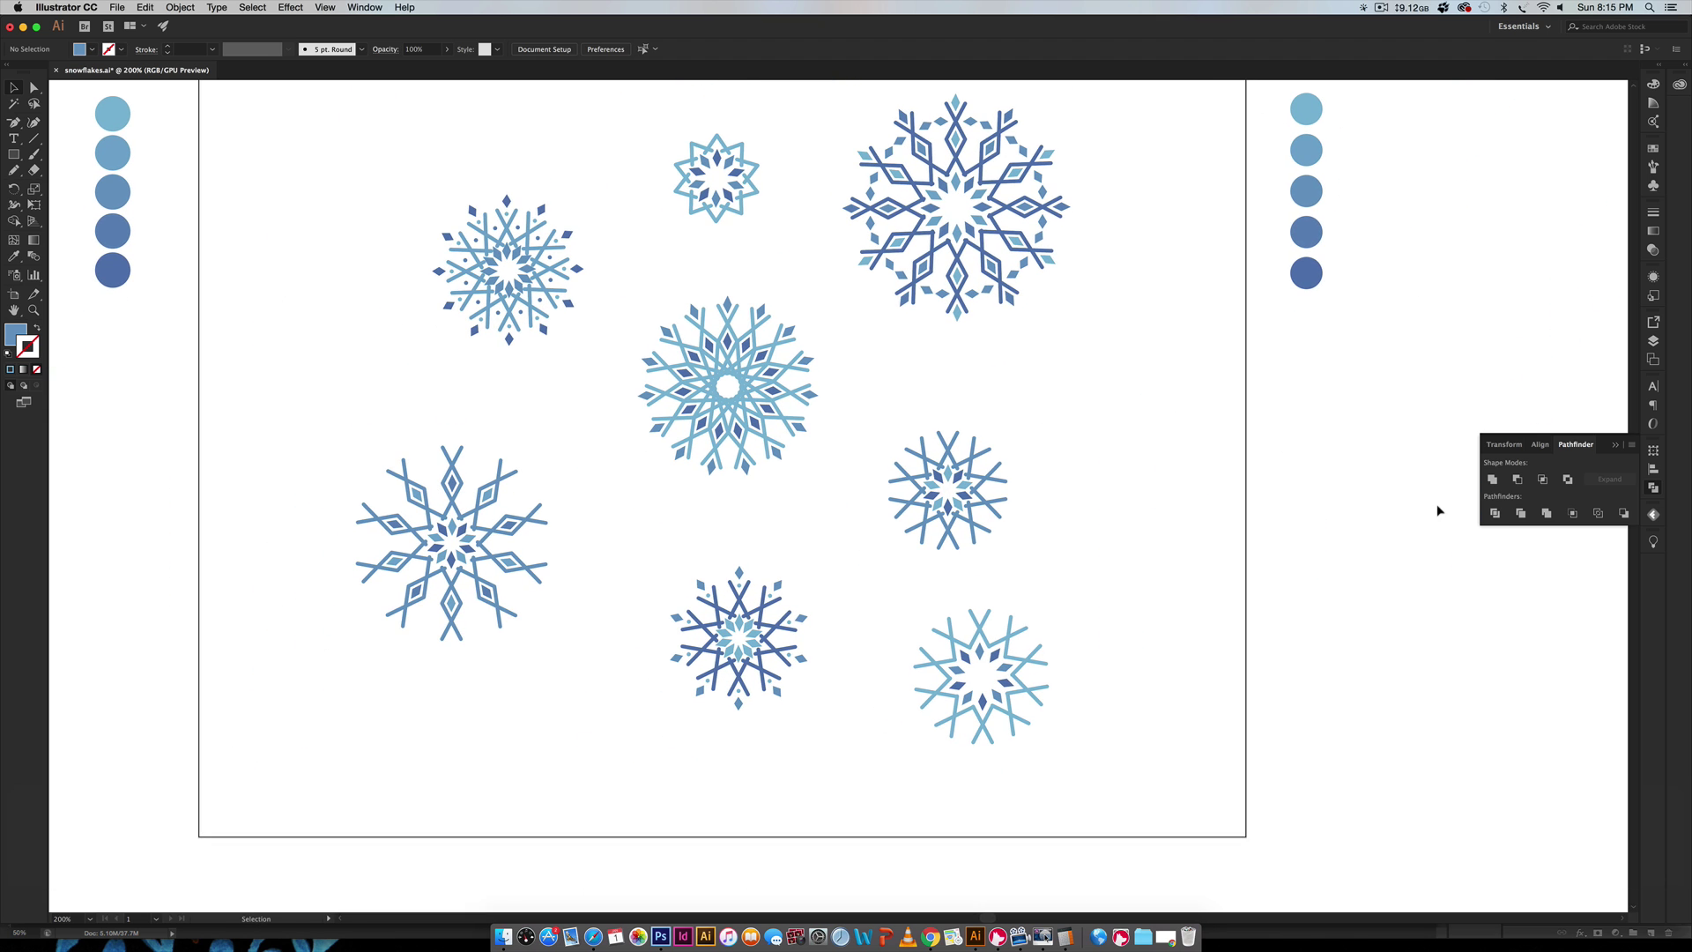